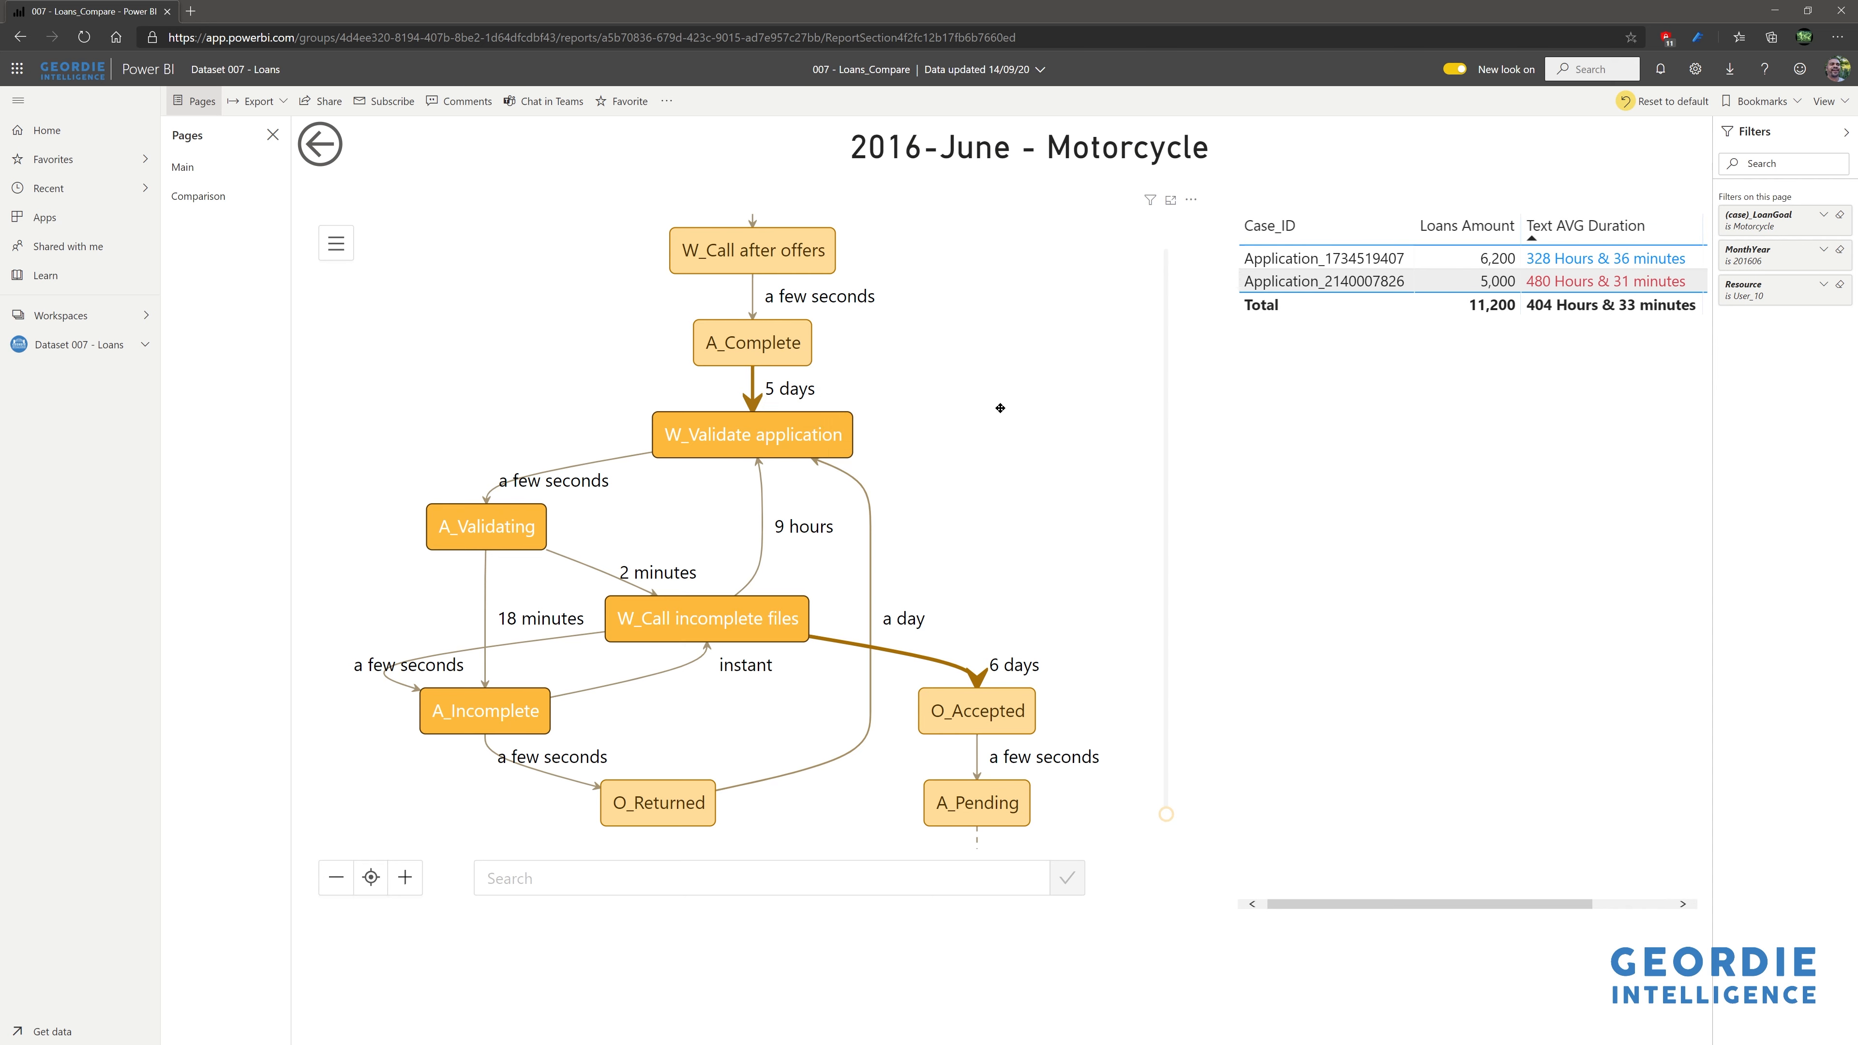
- Survey the whole Motorcycle process map, then go back to the User_10 overview page
scroll(1000, 408, "down", 5)
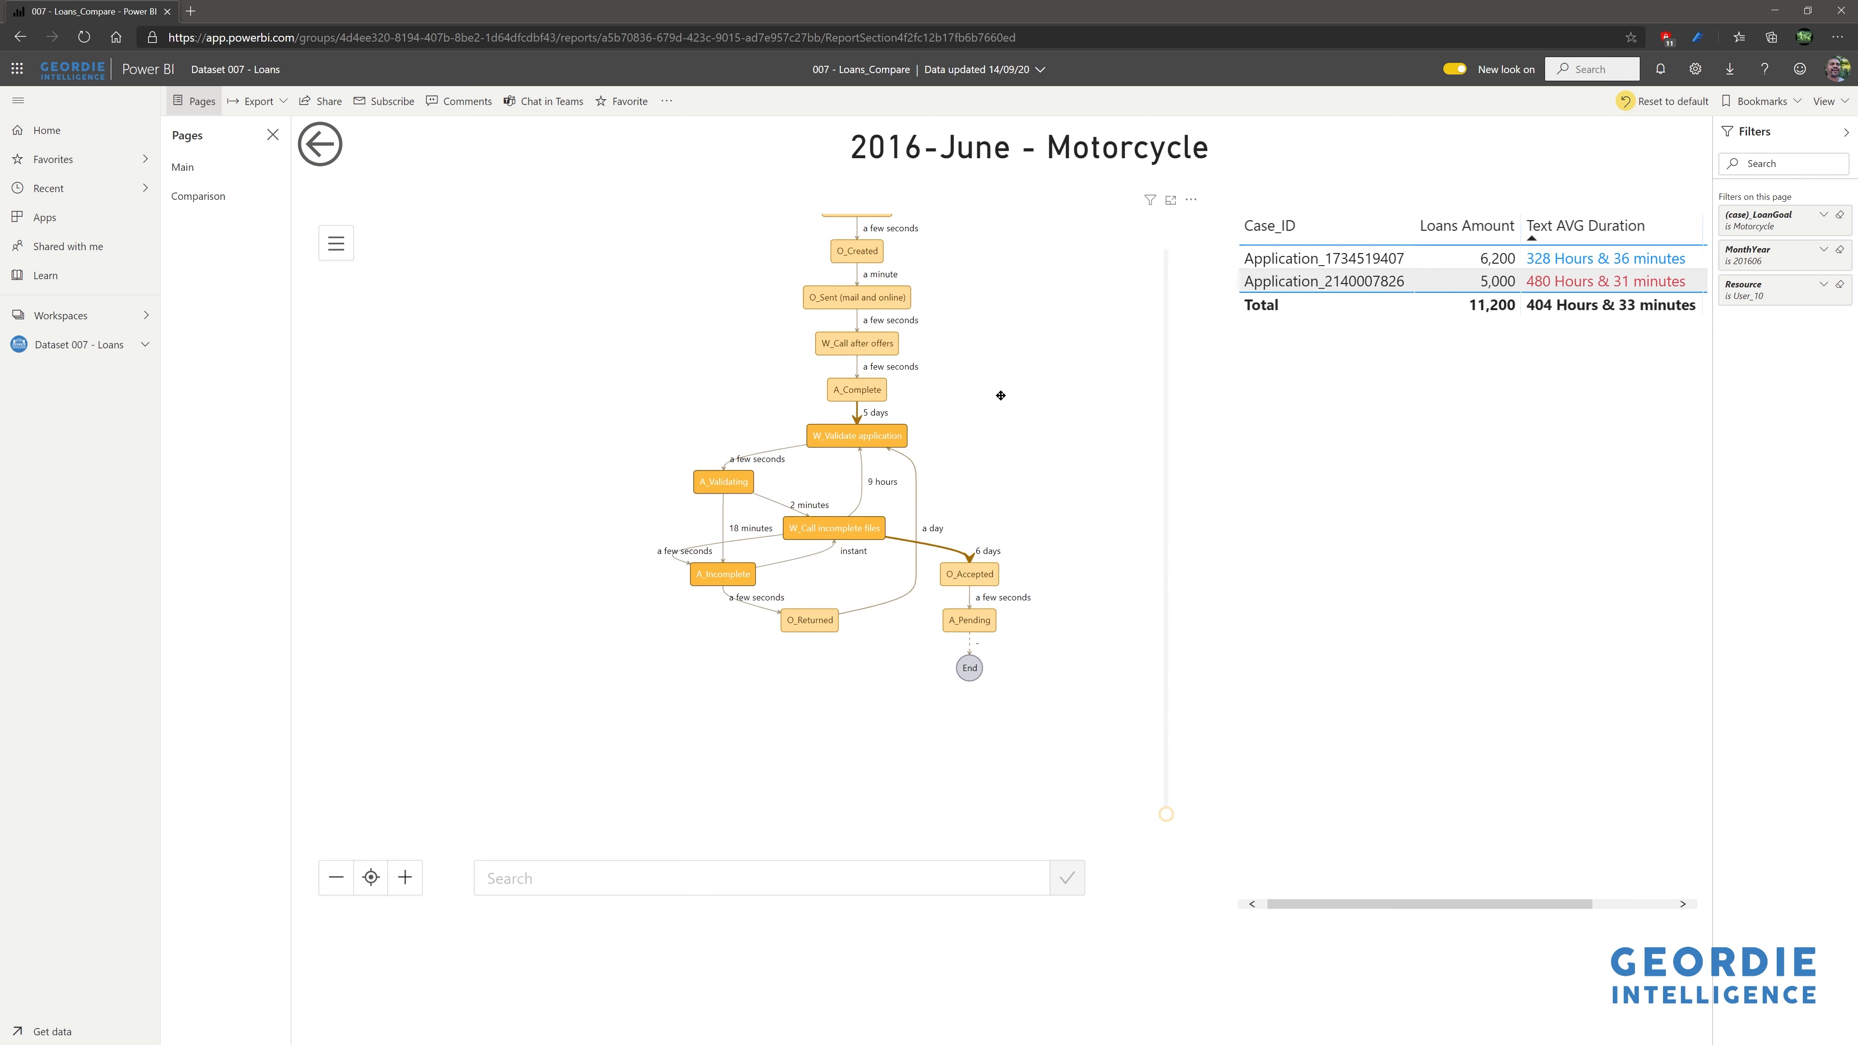
left_click_drag(1001, 396, 1007, 611)
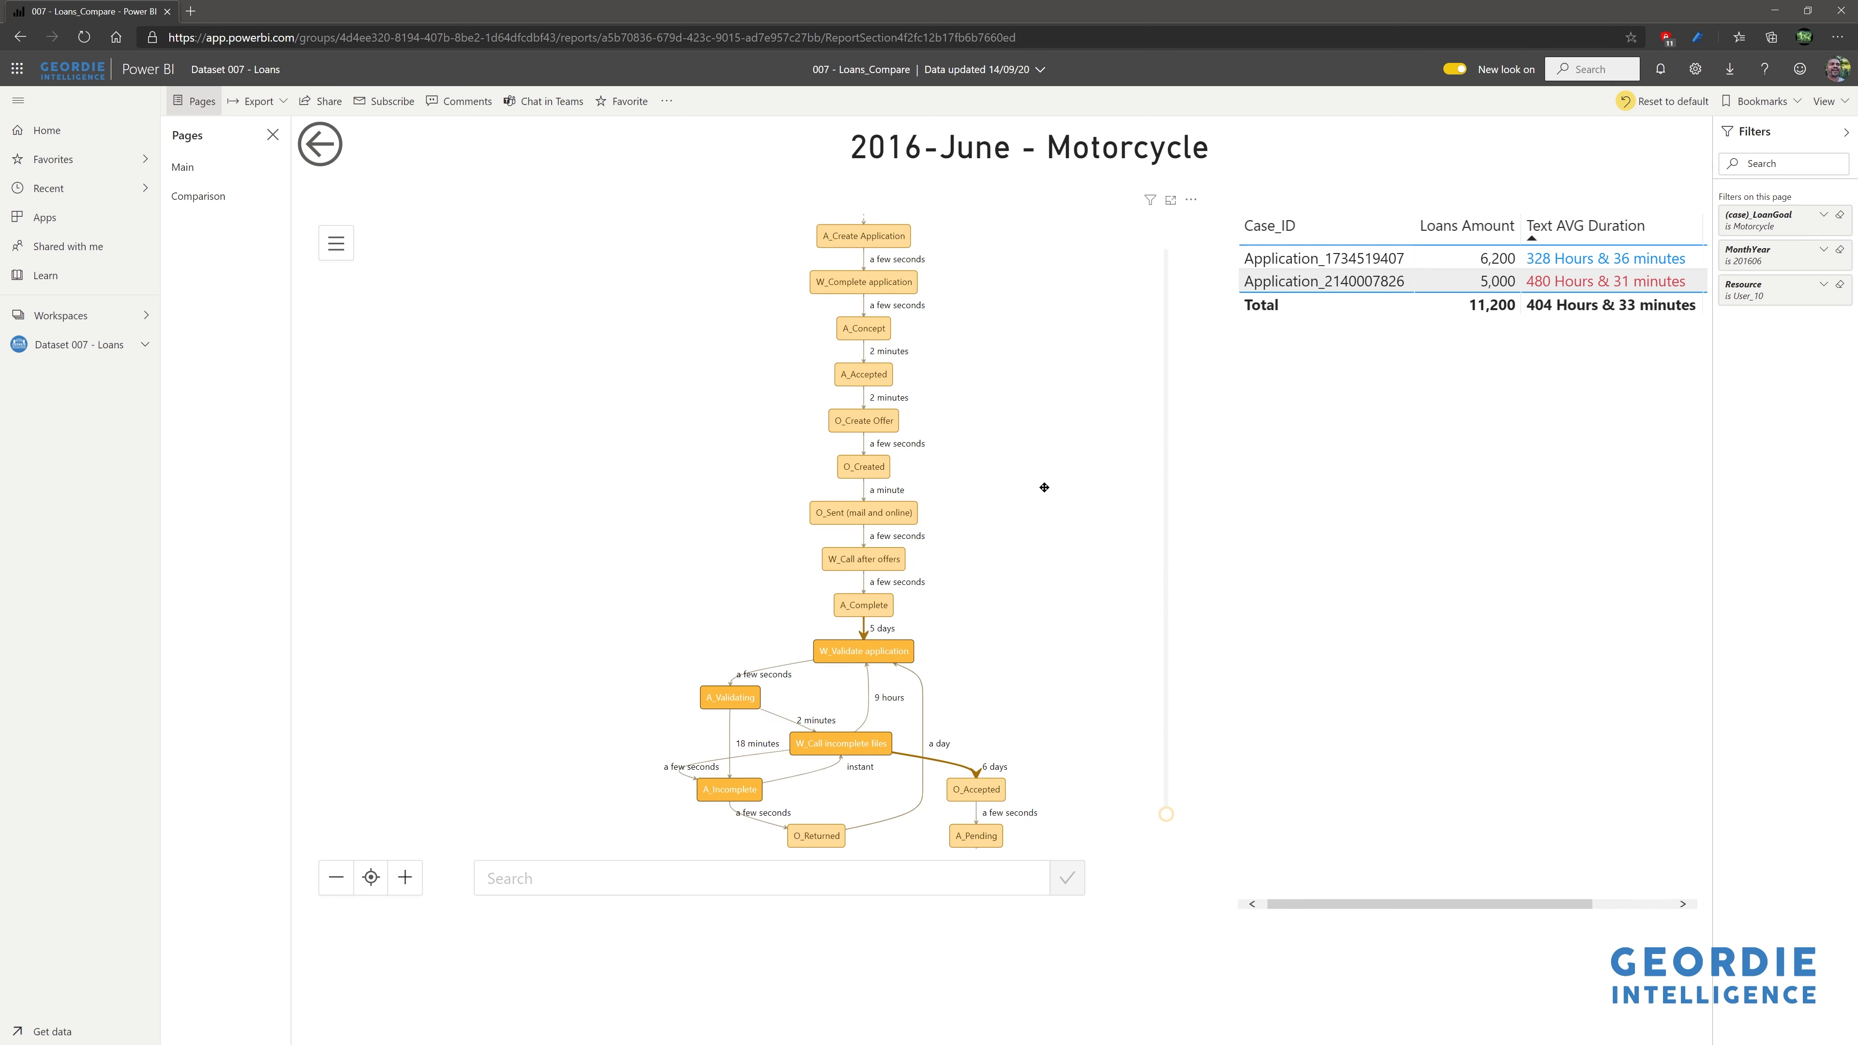
left_click_drag(999, 351, 955, 364)
scroll(996, 476, "up", 5)
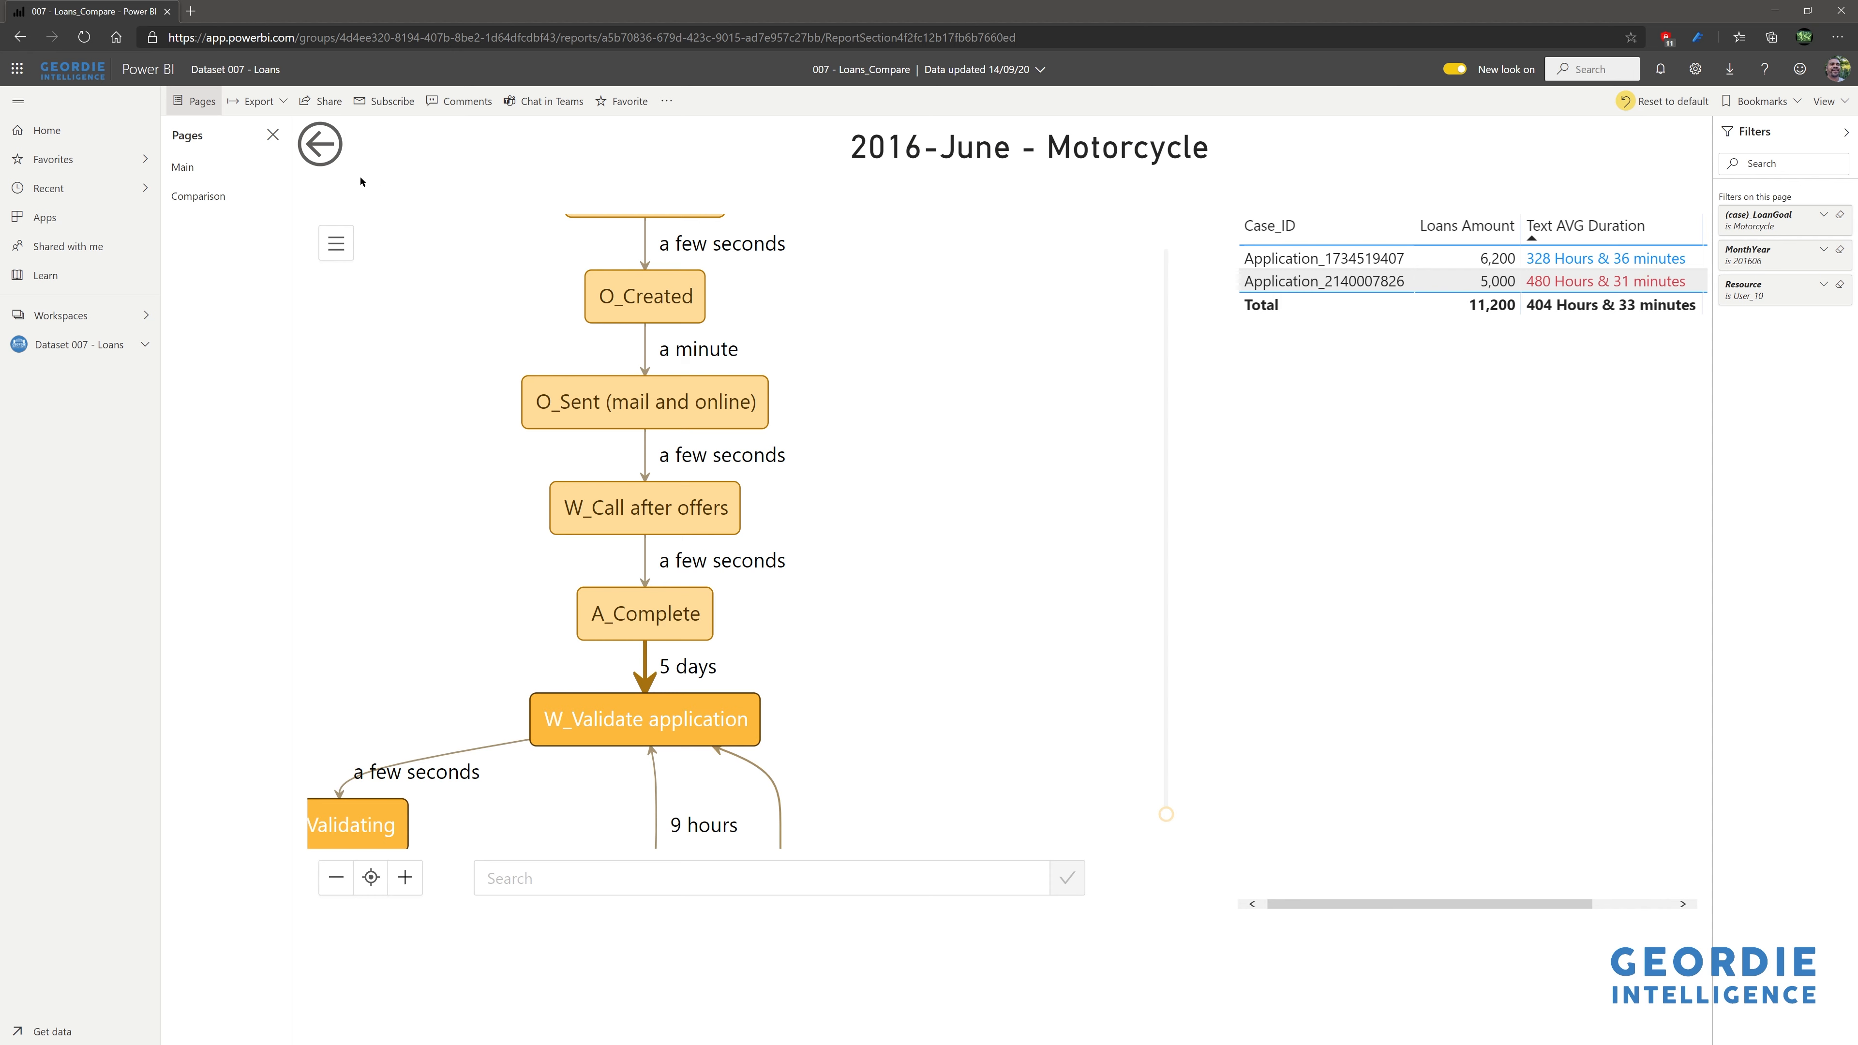
left_click(322, 162)
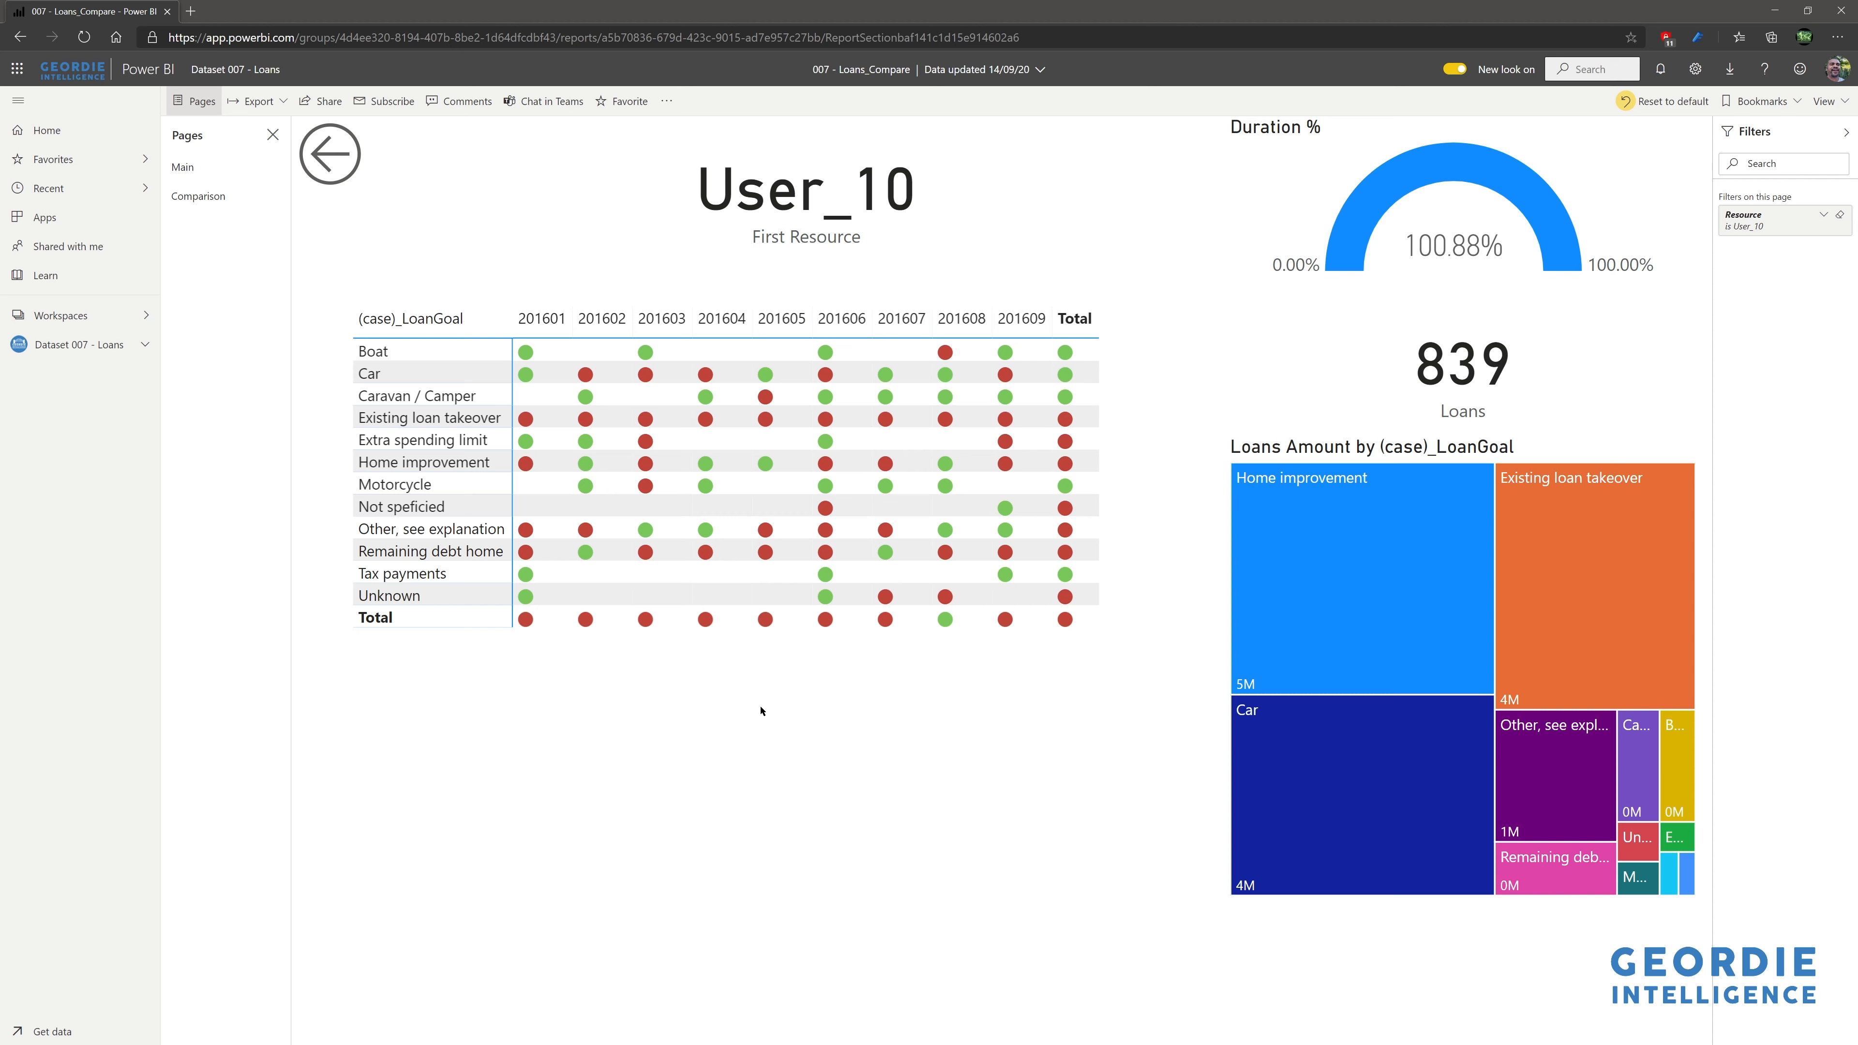
- Drill the 201609 column through to the Process science map page for September 2016
left_click(1023, 321)
right_click(1024, 320)
mouse_move(1090, 386)
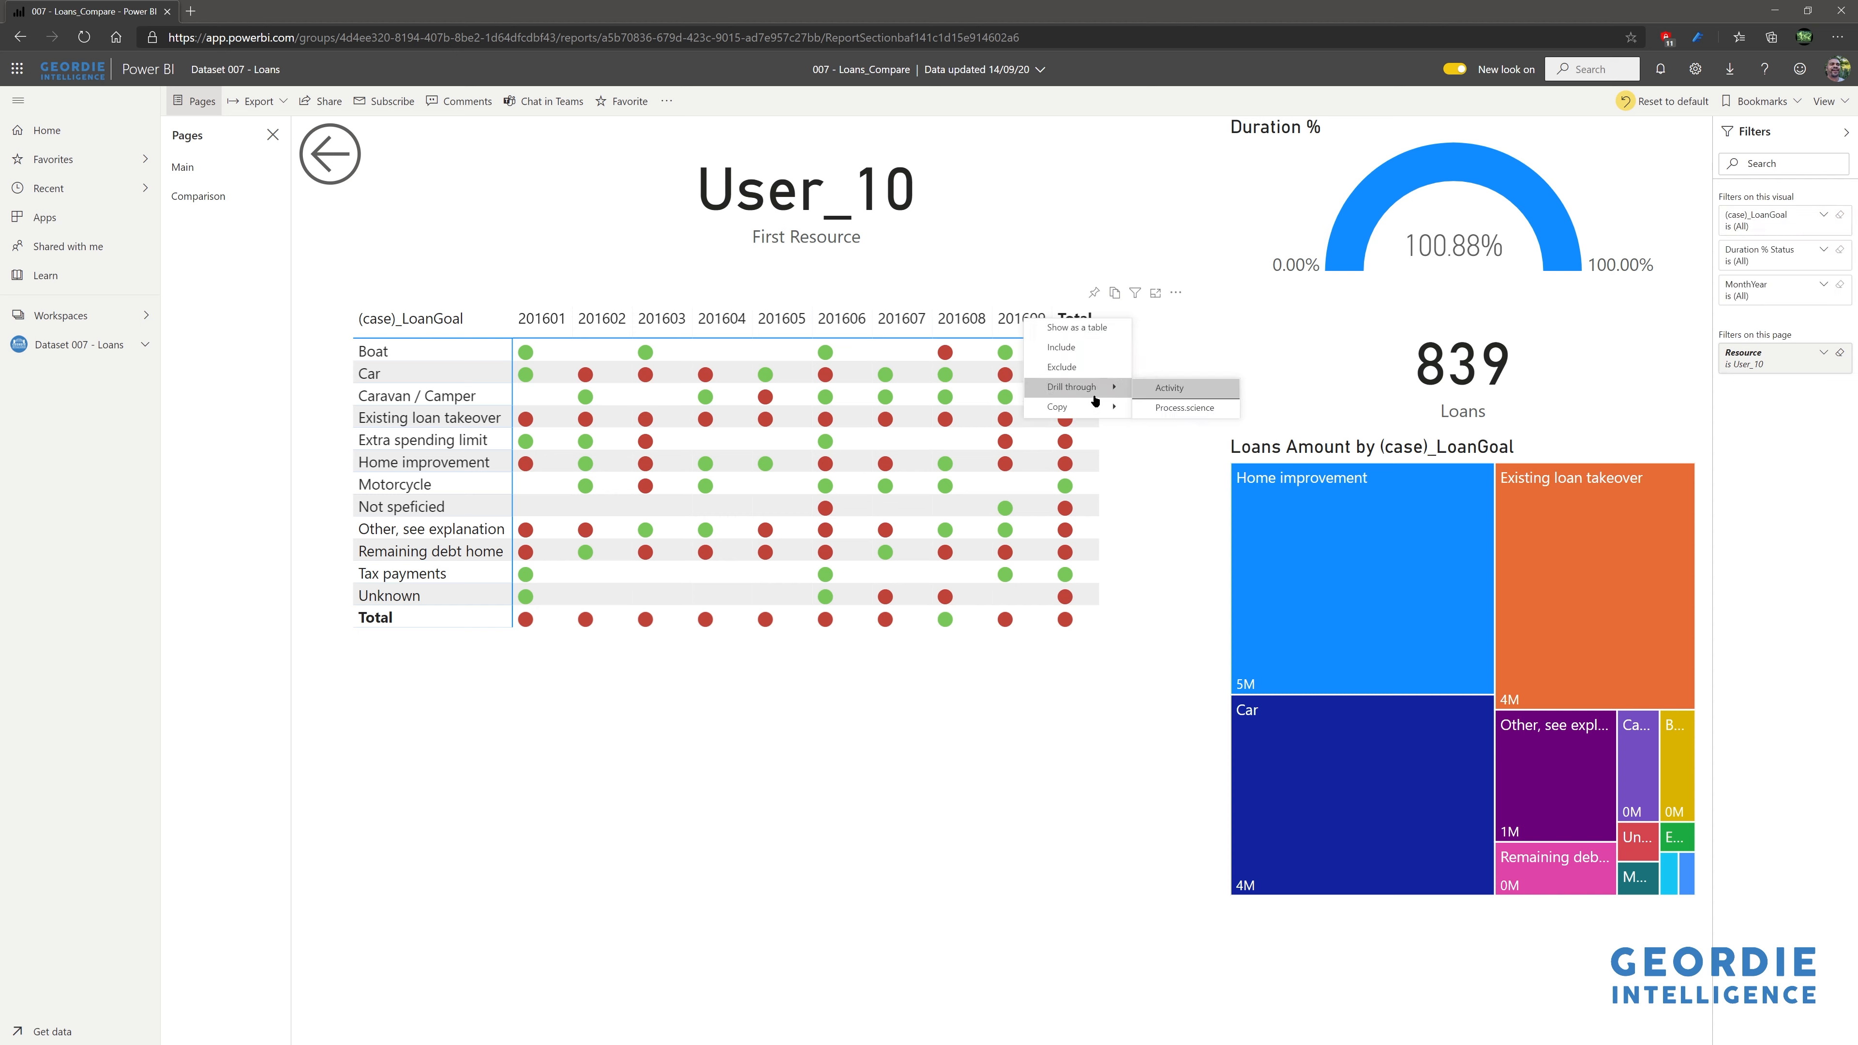
left_click(1185, 408)
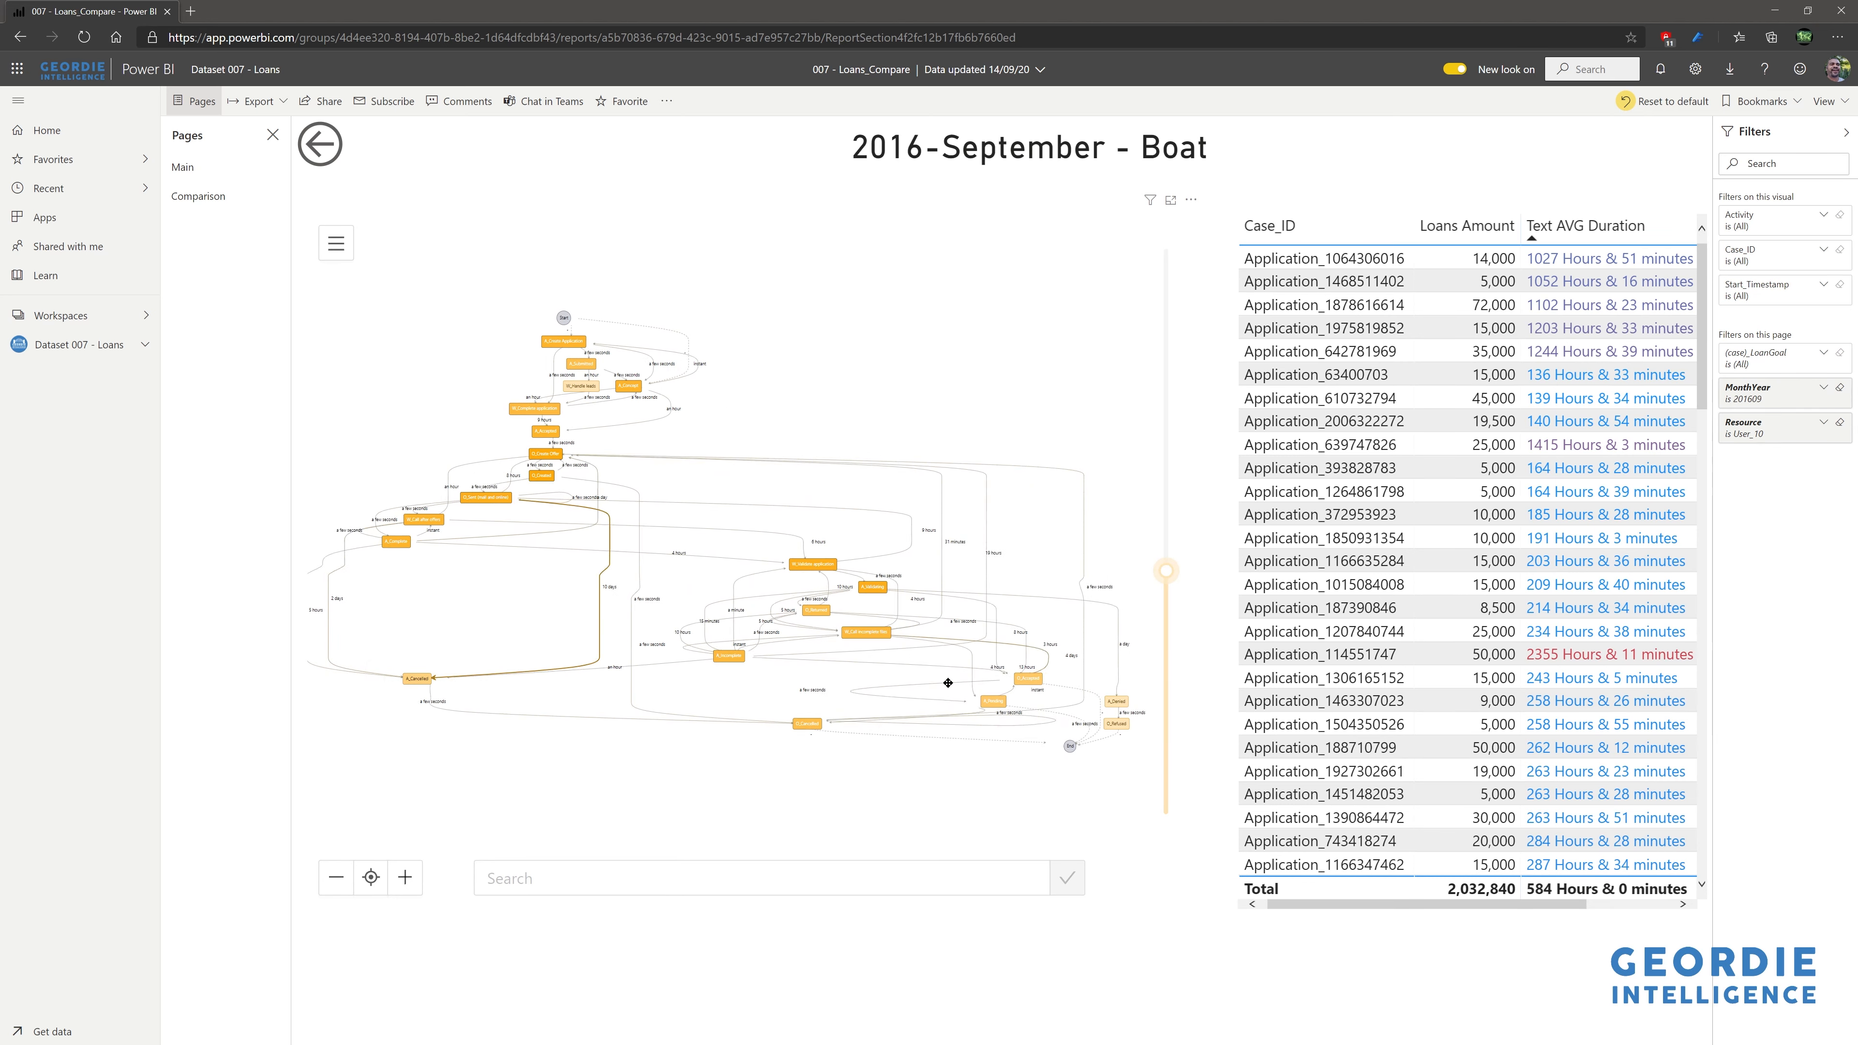
- Explore the outcomes and validation steps, then filter to the 2355-hour 11-minute application
left_click_drag(1164, 580, 1163, 633)
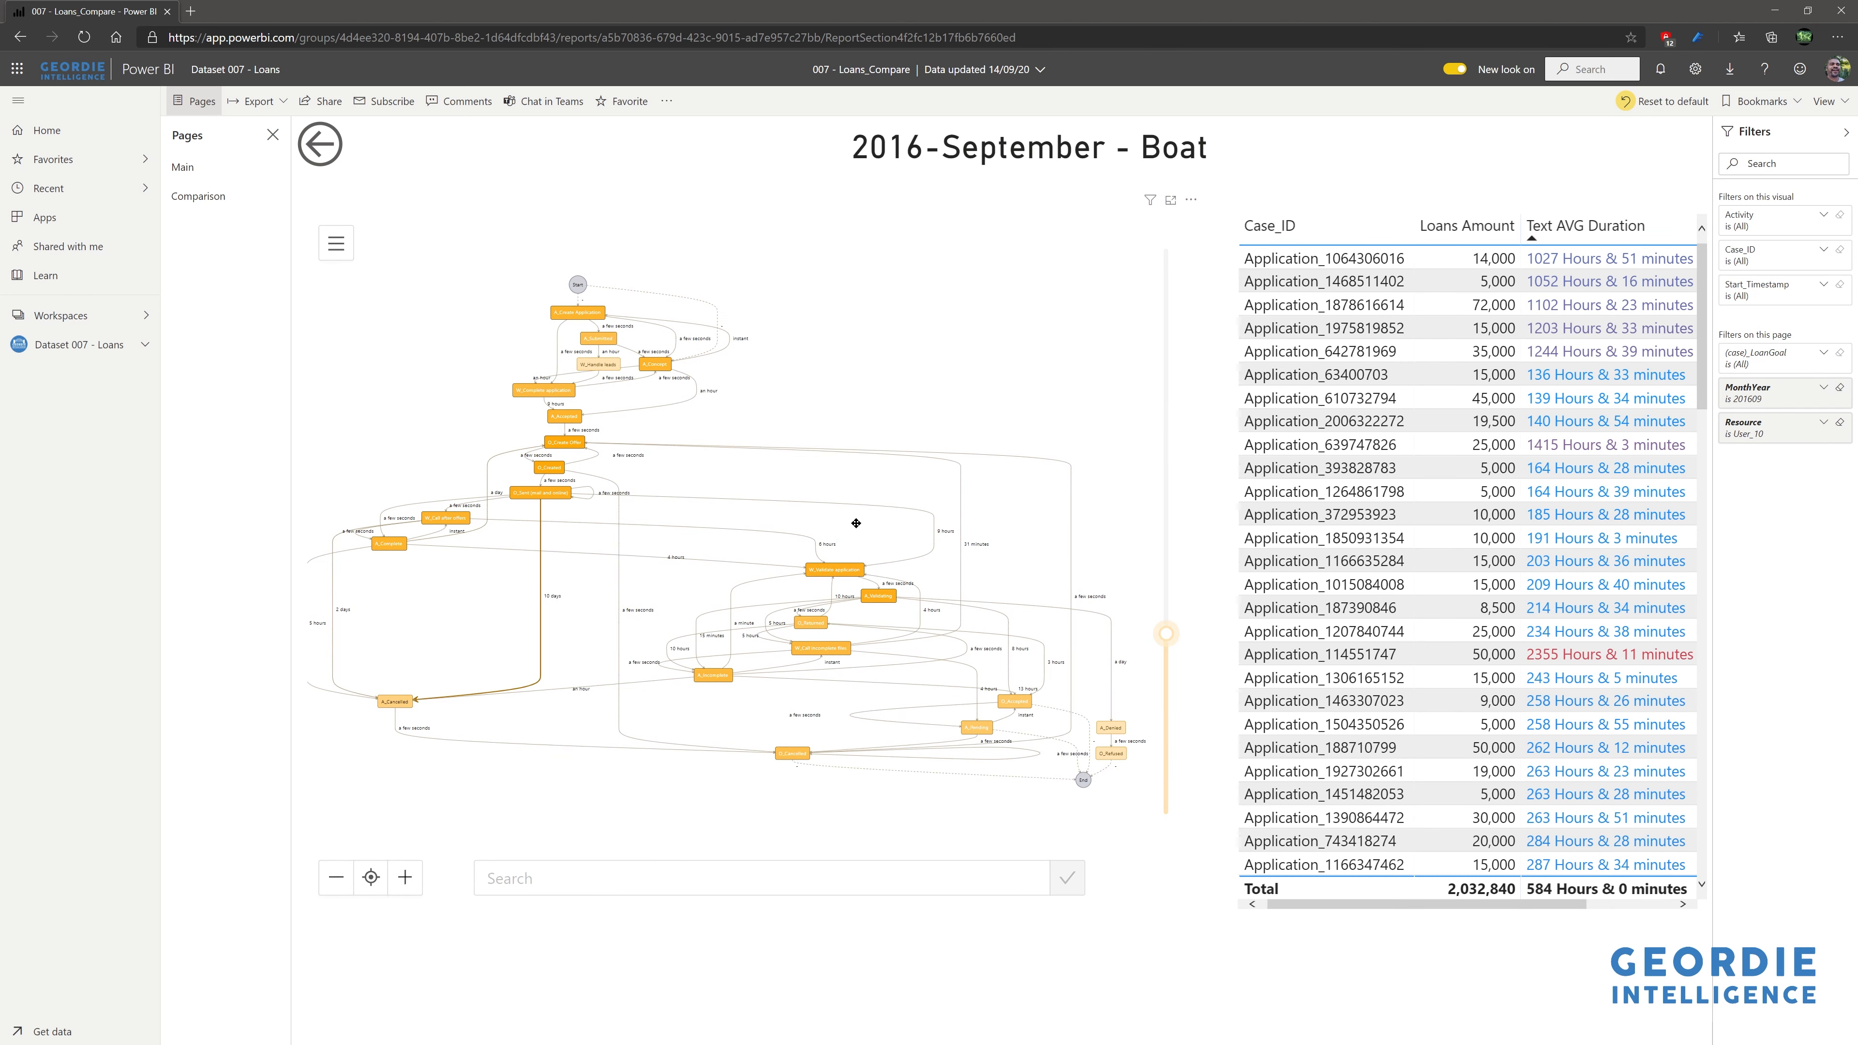
scroll(856, 524, "up", 5)
left_click_drag(854, 531, 424, 314)
left_click_drag(804, 448, 621, 168)
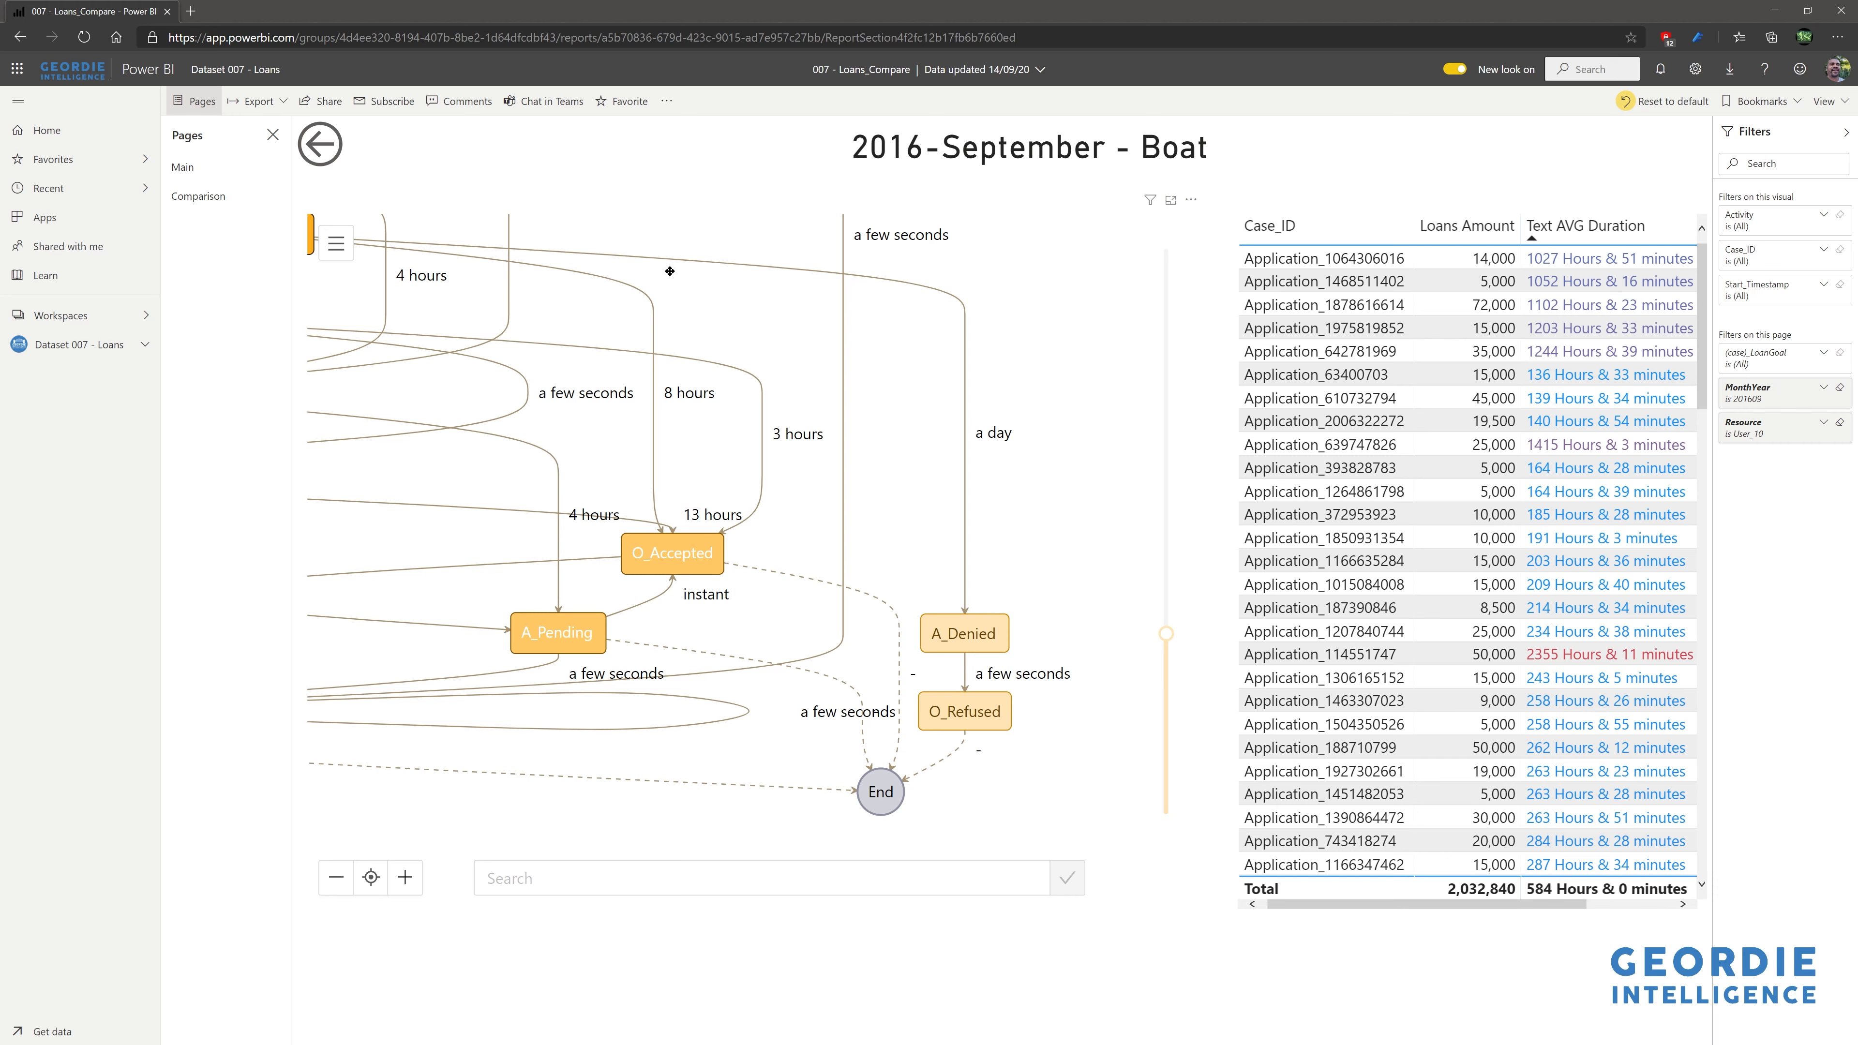
left_click_drag(754, 356, 1039, 432)
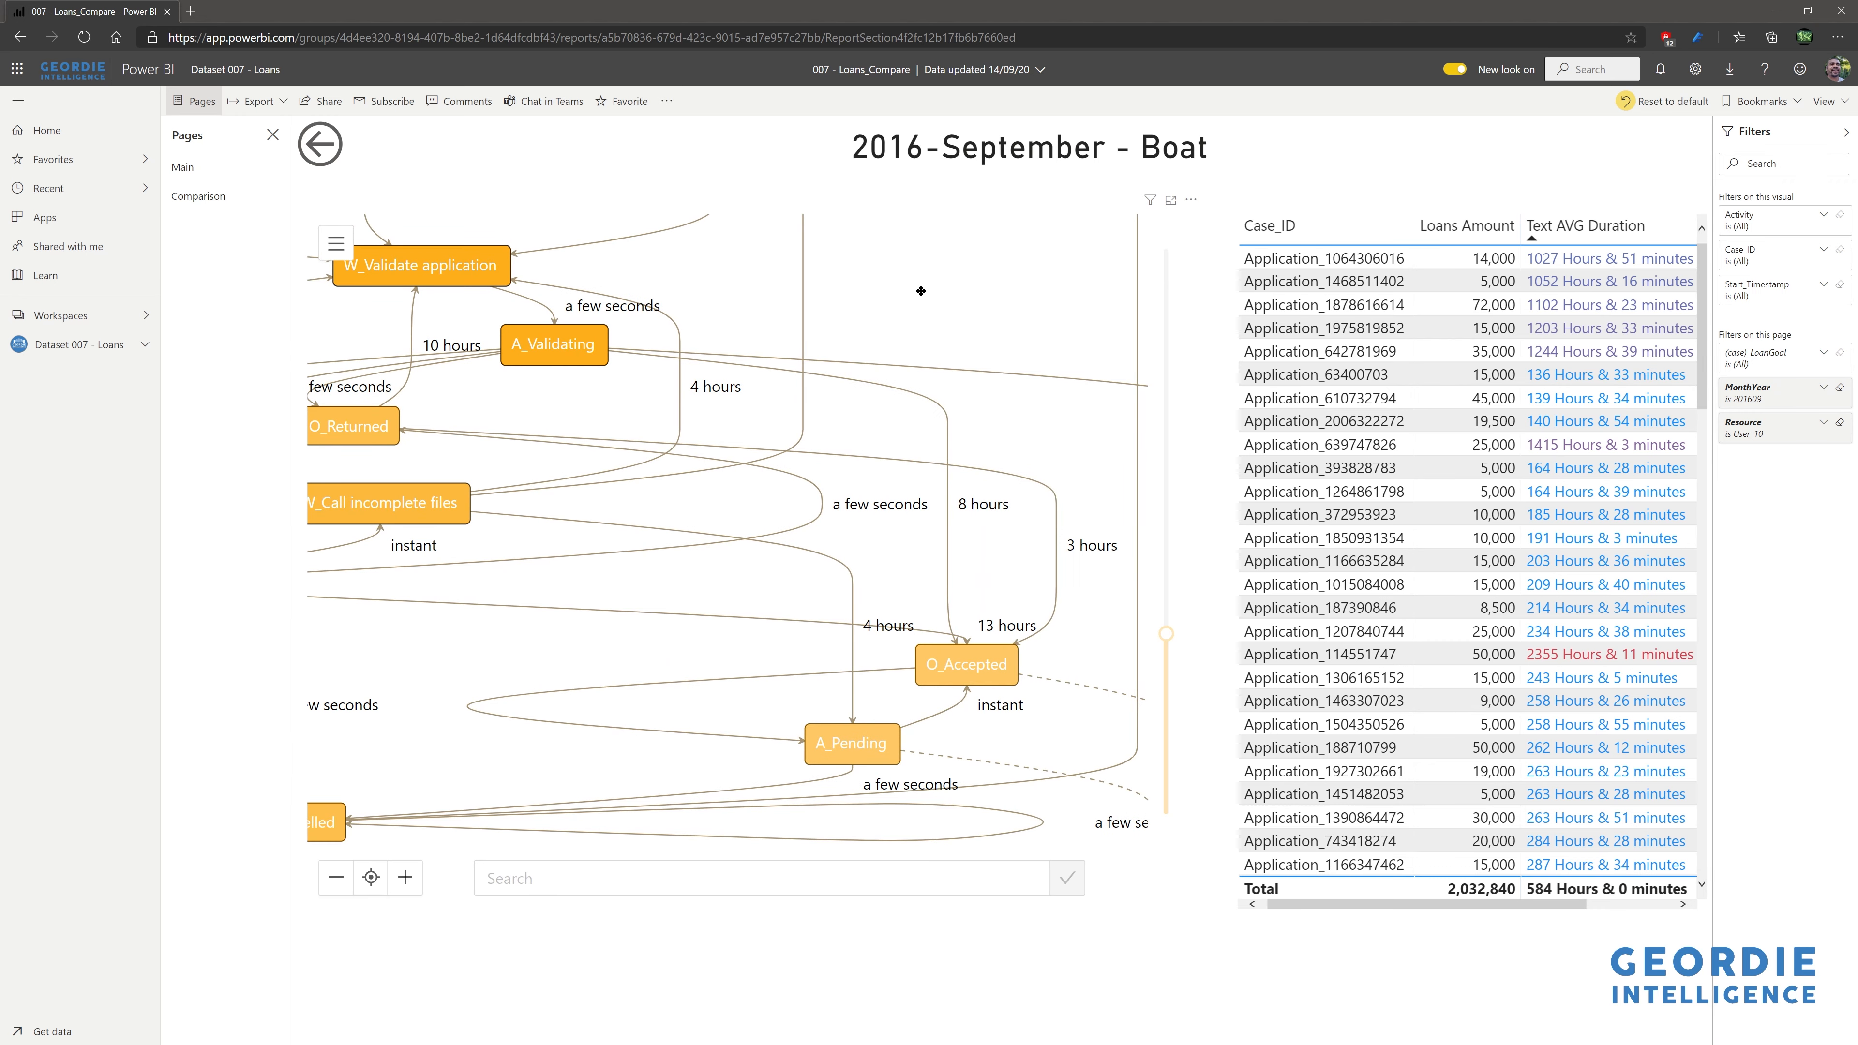
left_click_drag(925, 291, 1137, 433)
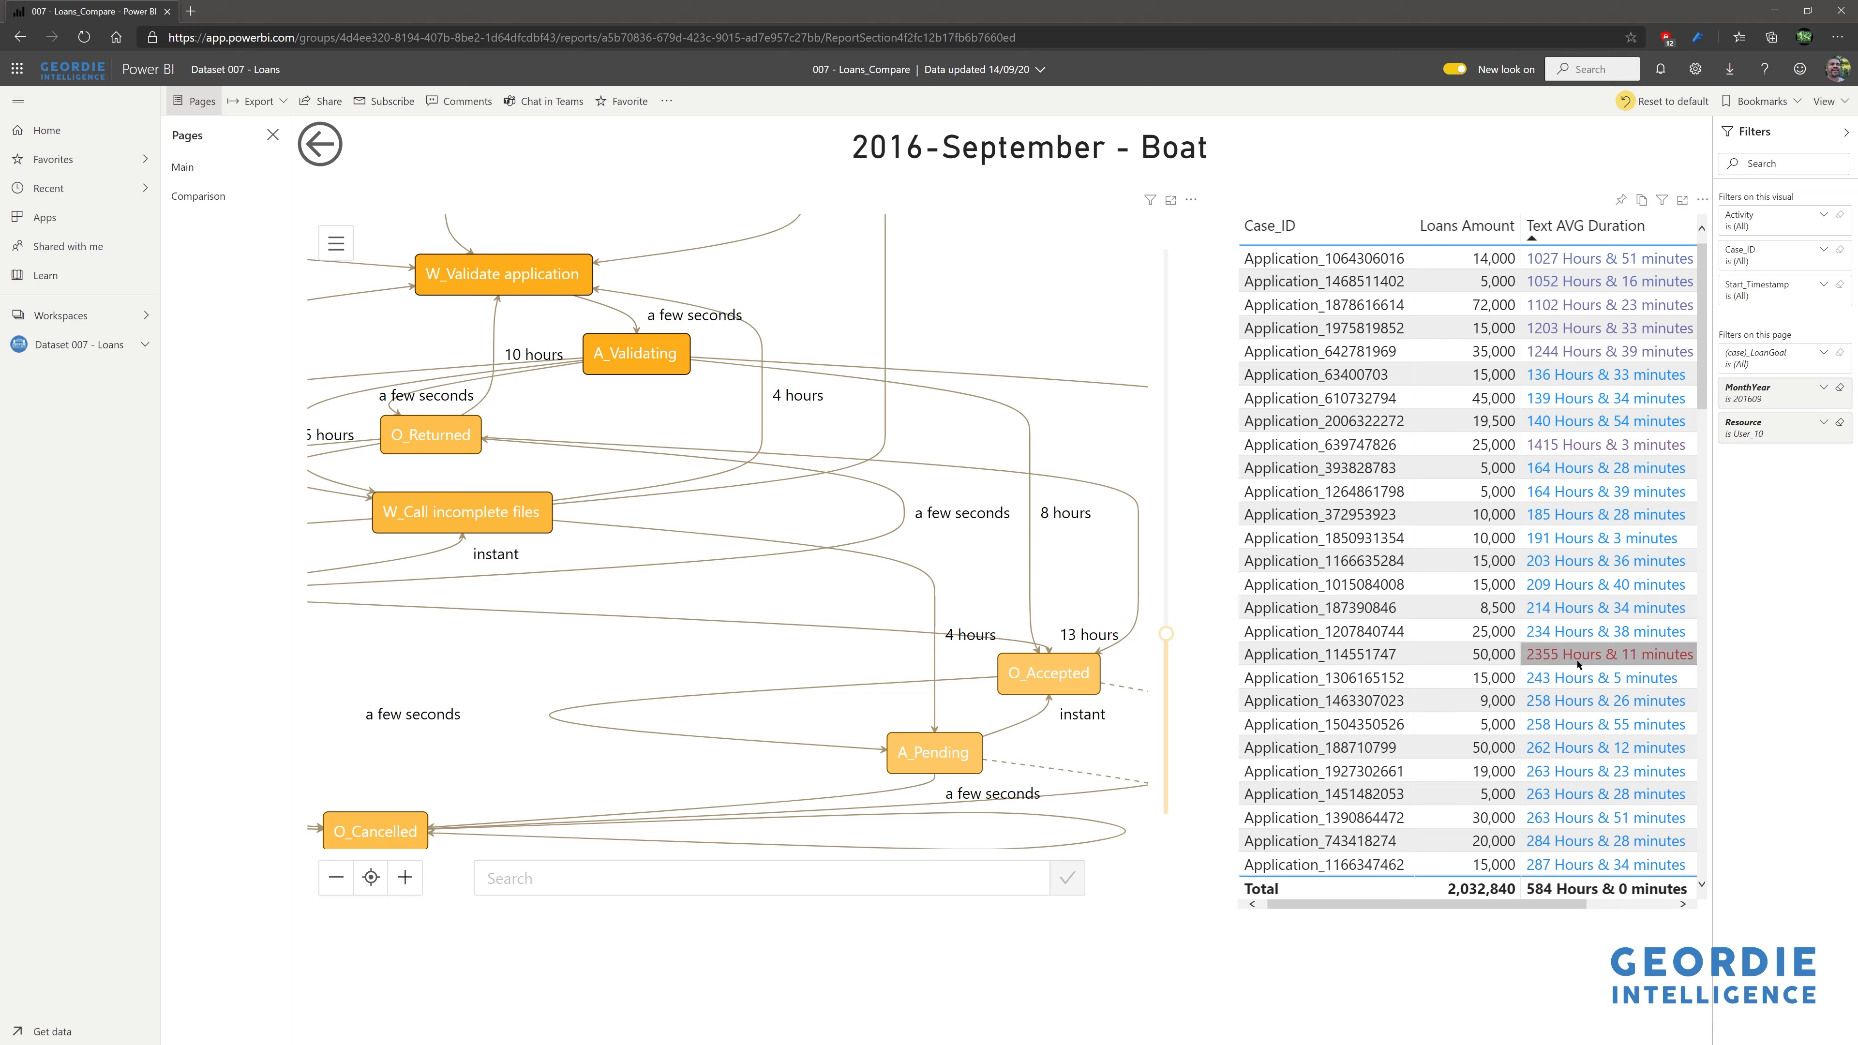
left_click(1355, 657)
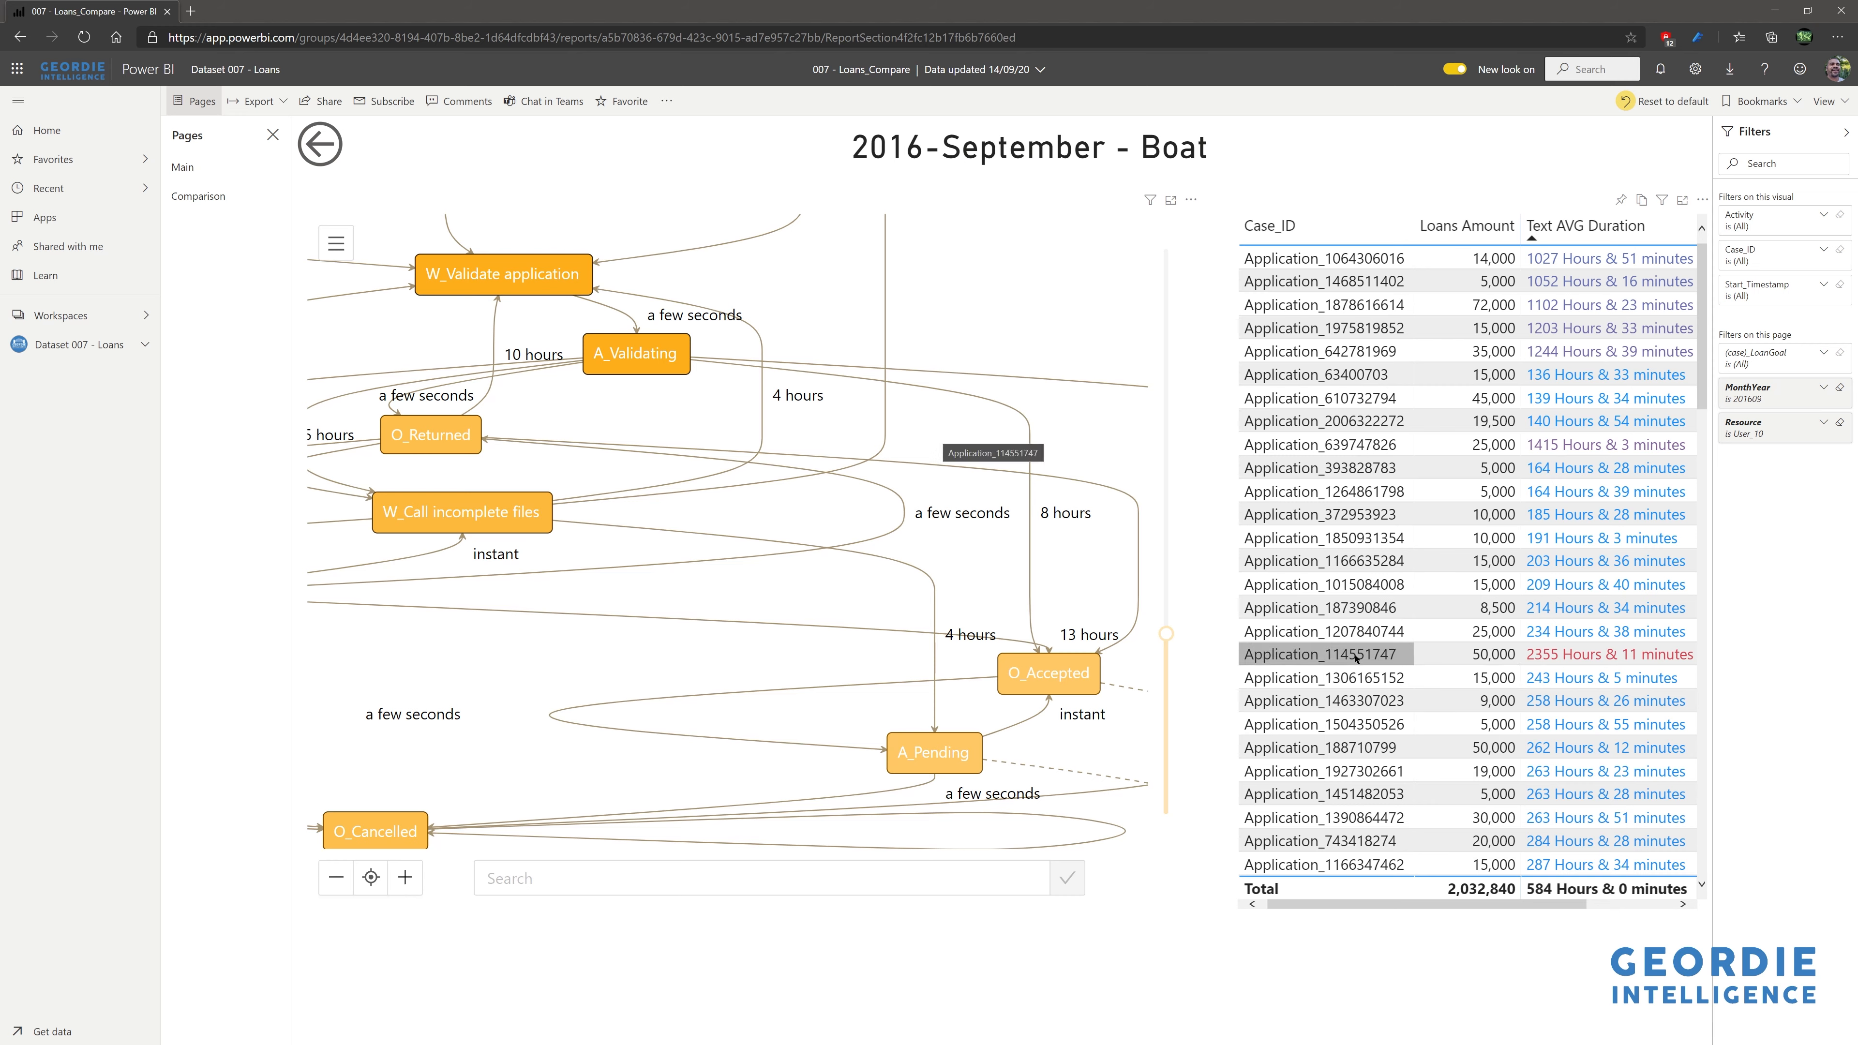
left_click(1355, 657)
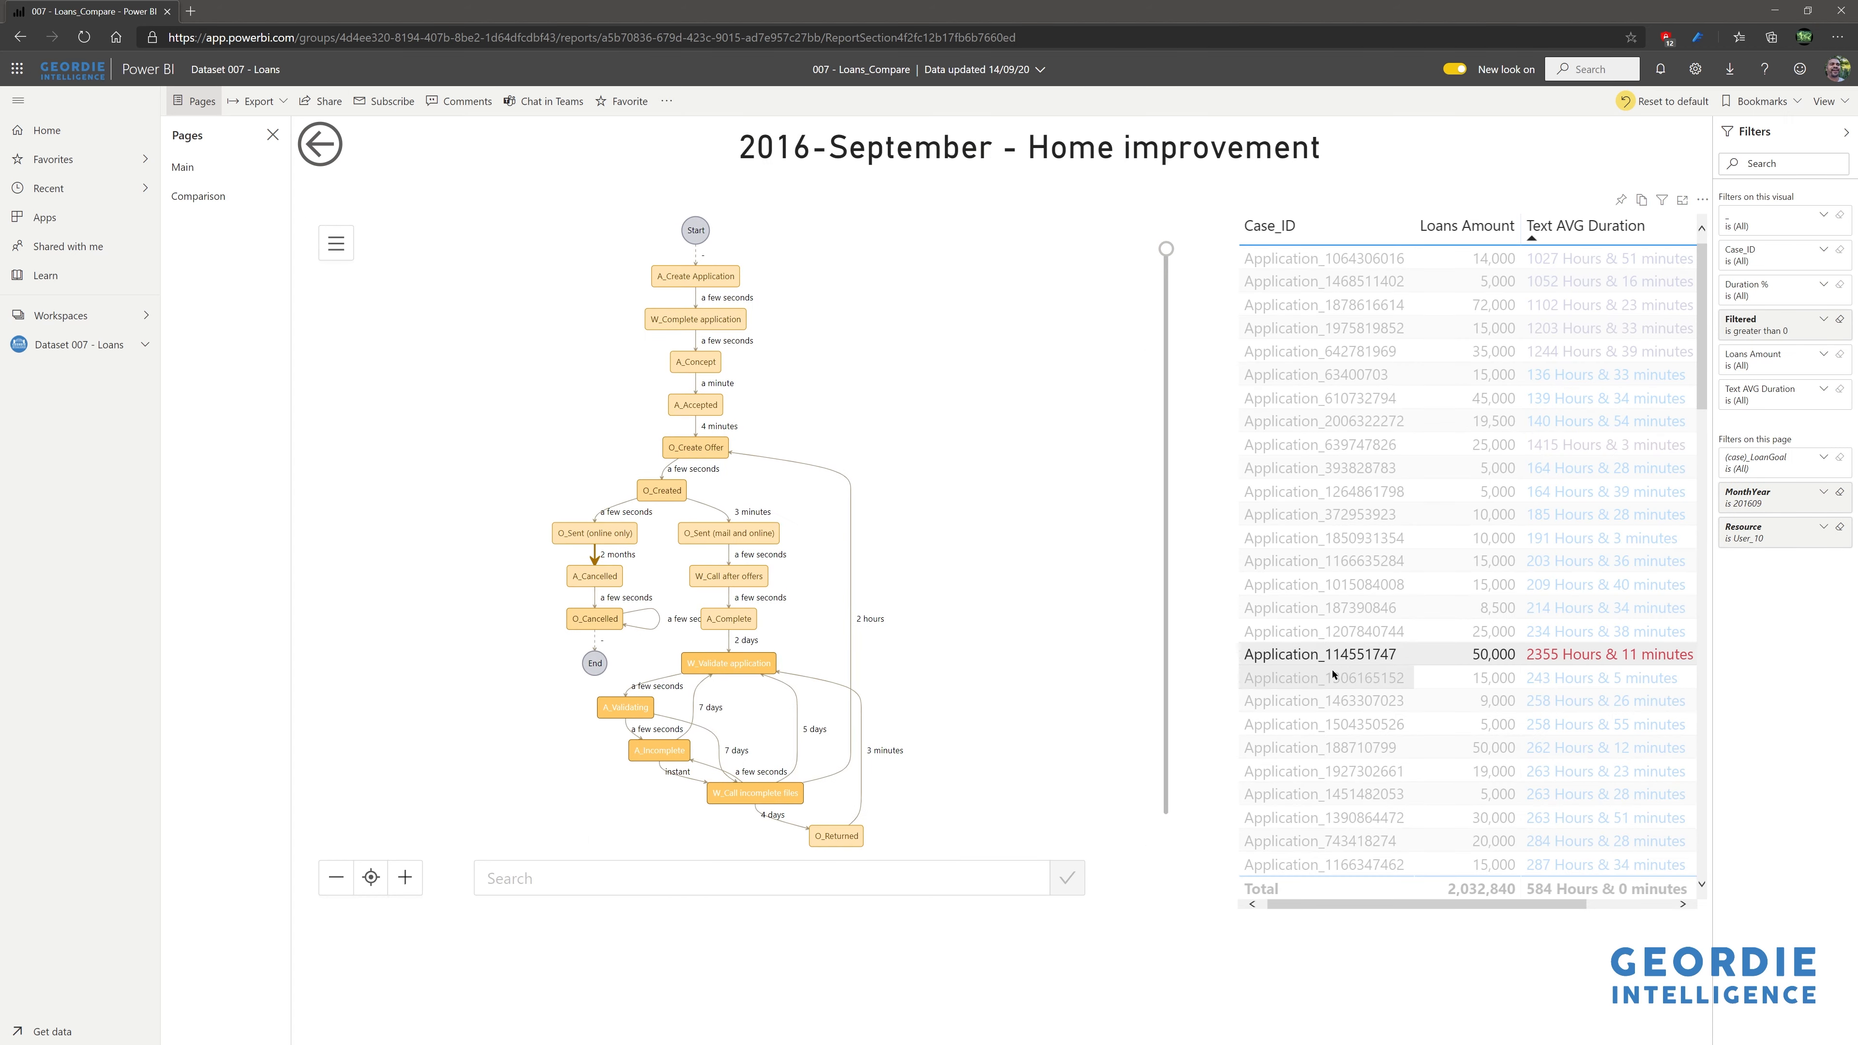
scroll(846, 709, "up", 5)
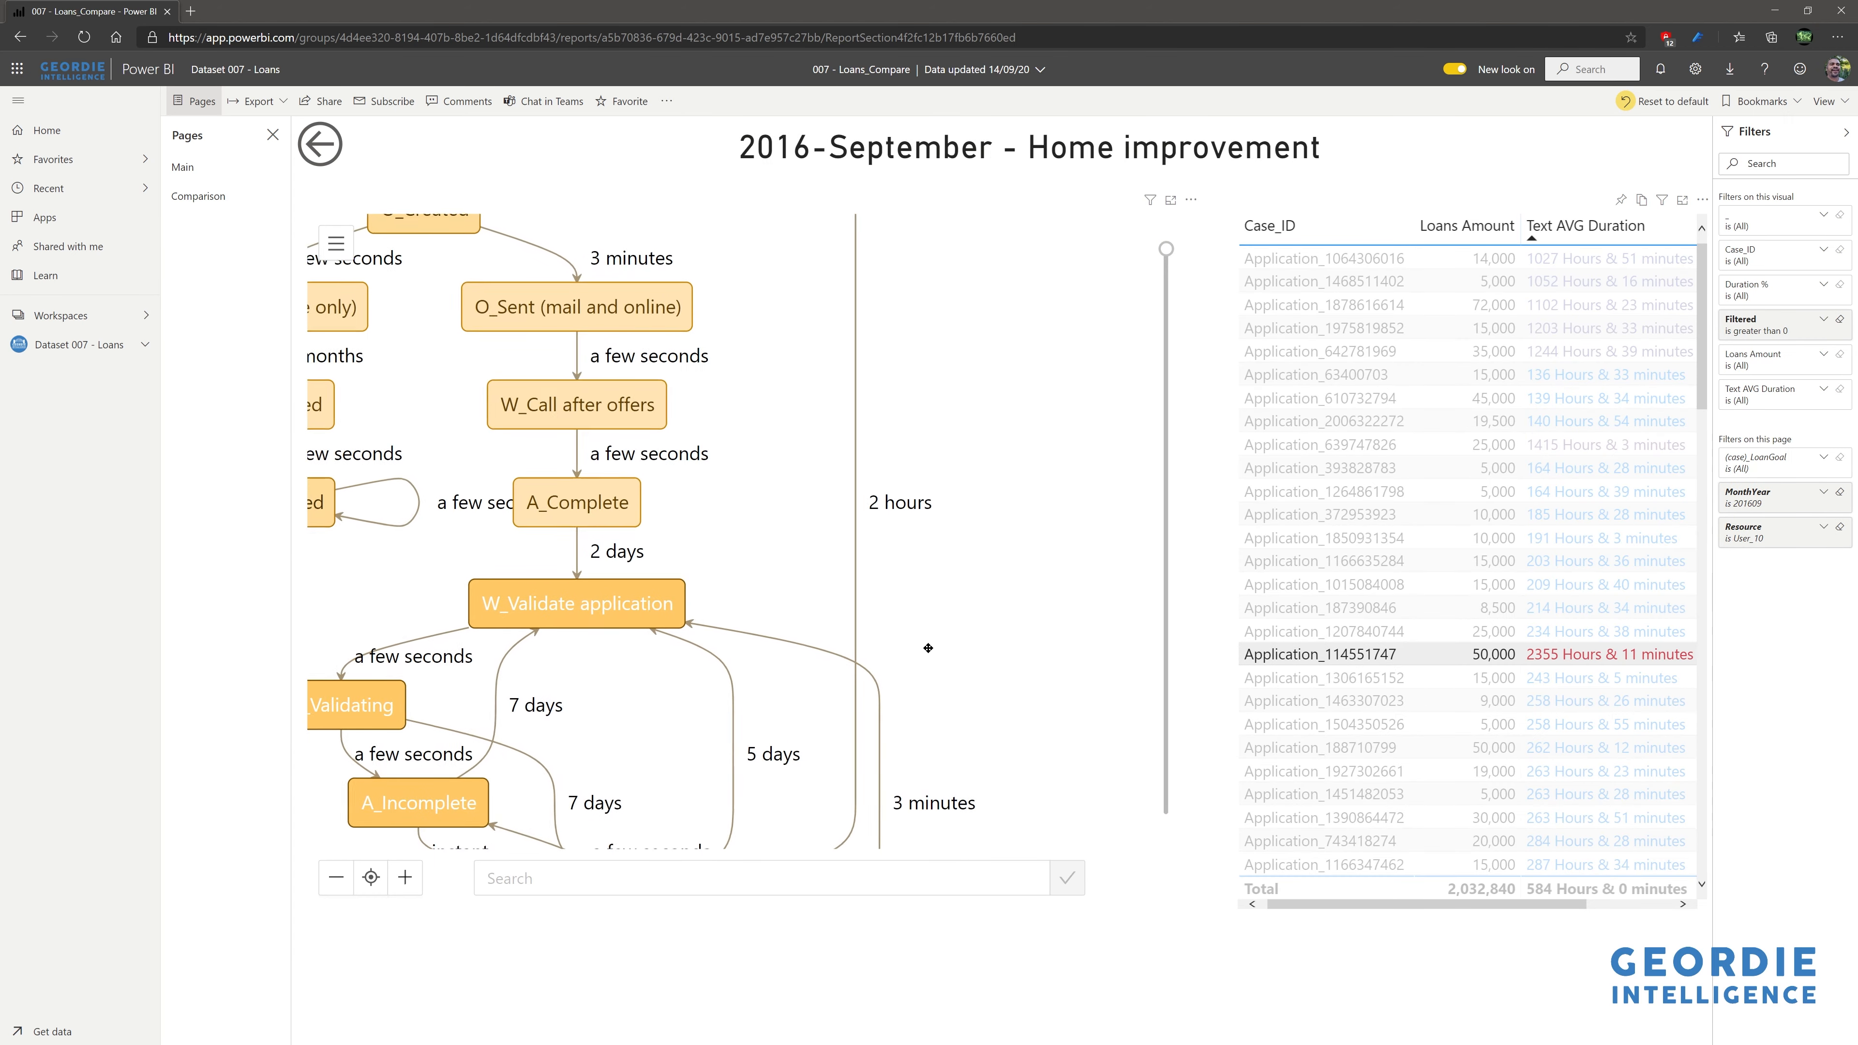
left_click_drag(864, 471, 1049, 693)
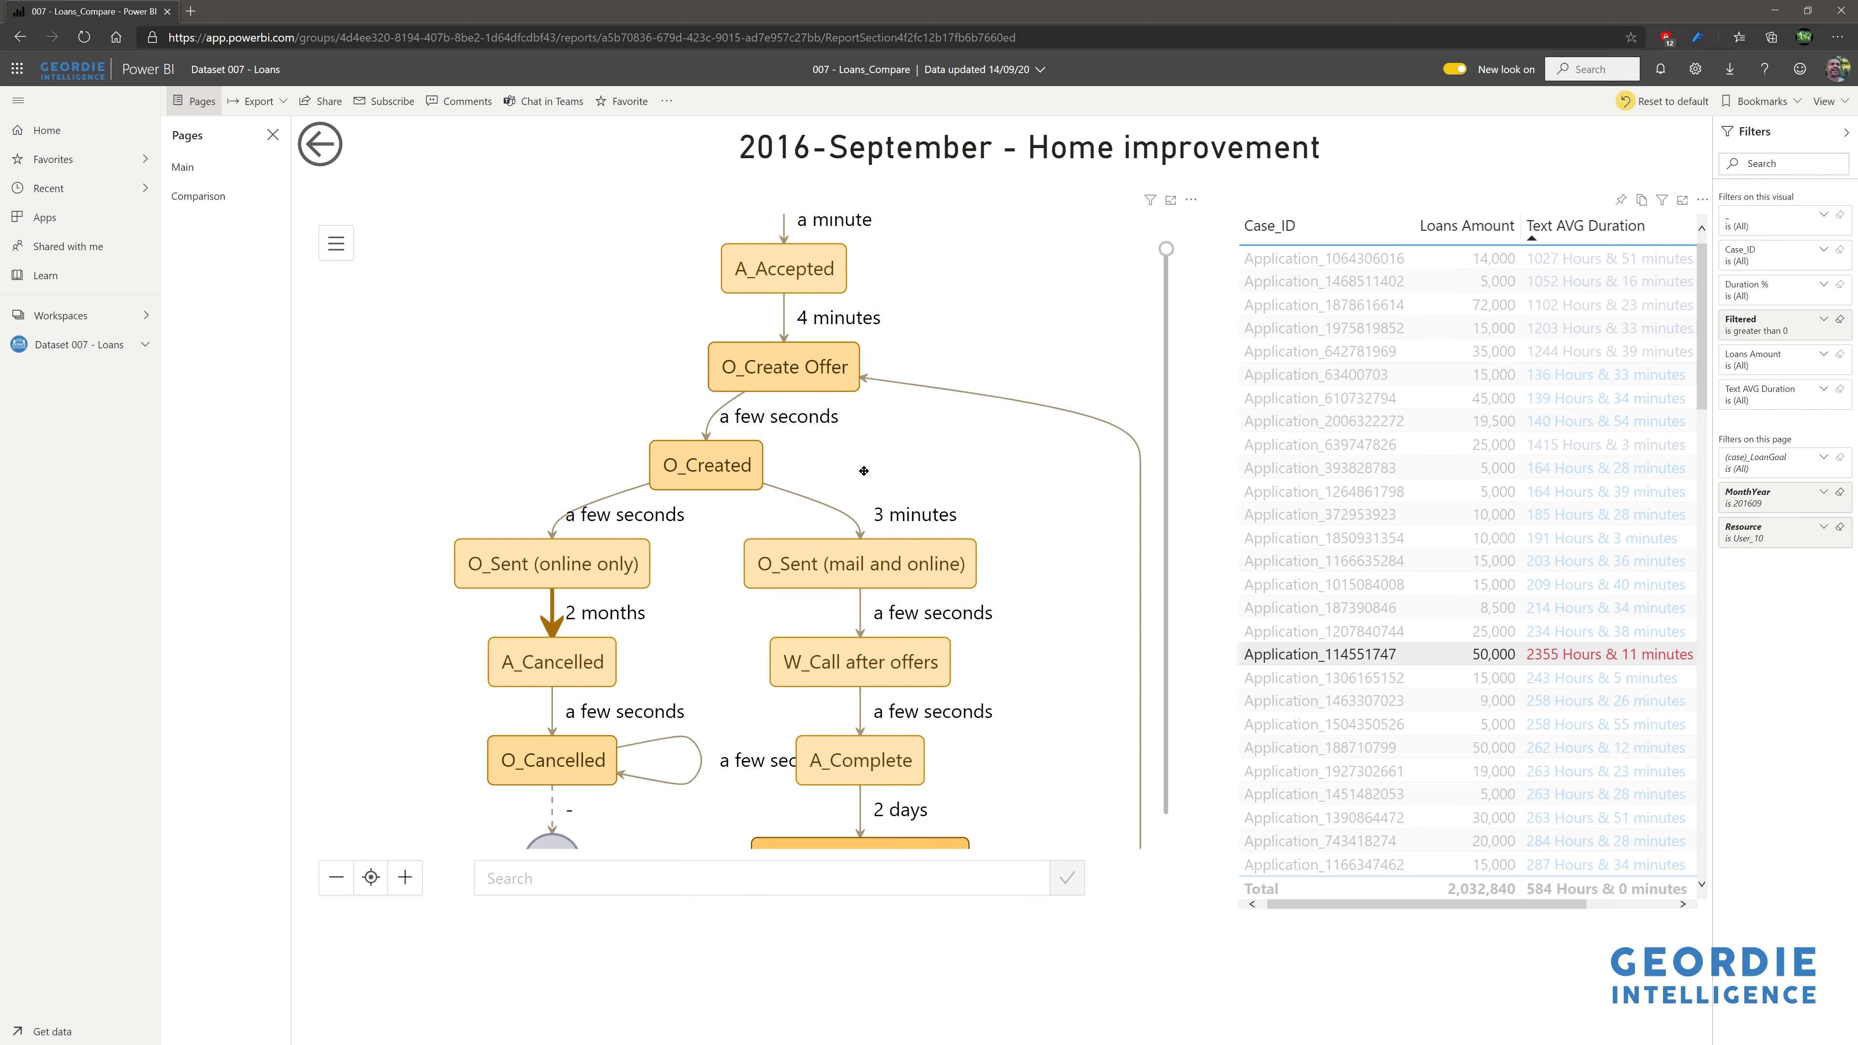
left_click_drag(870, 459, 962, 535)
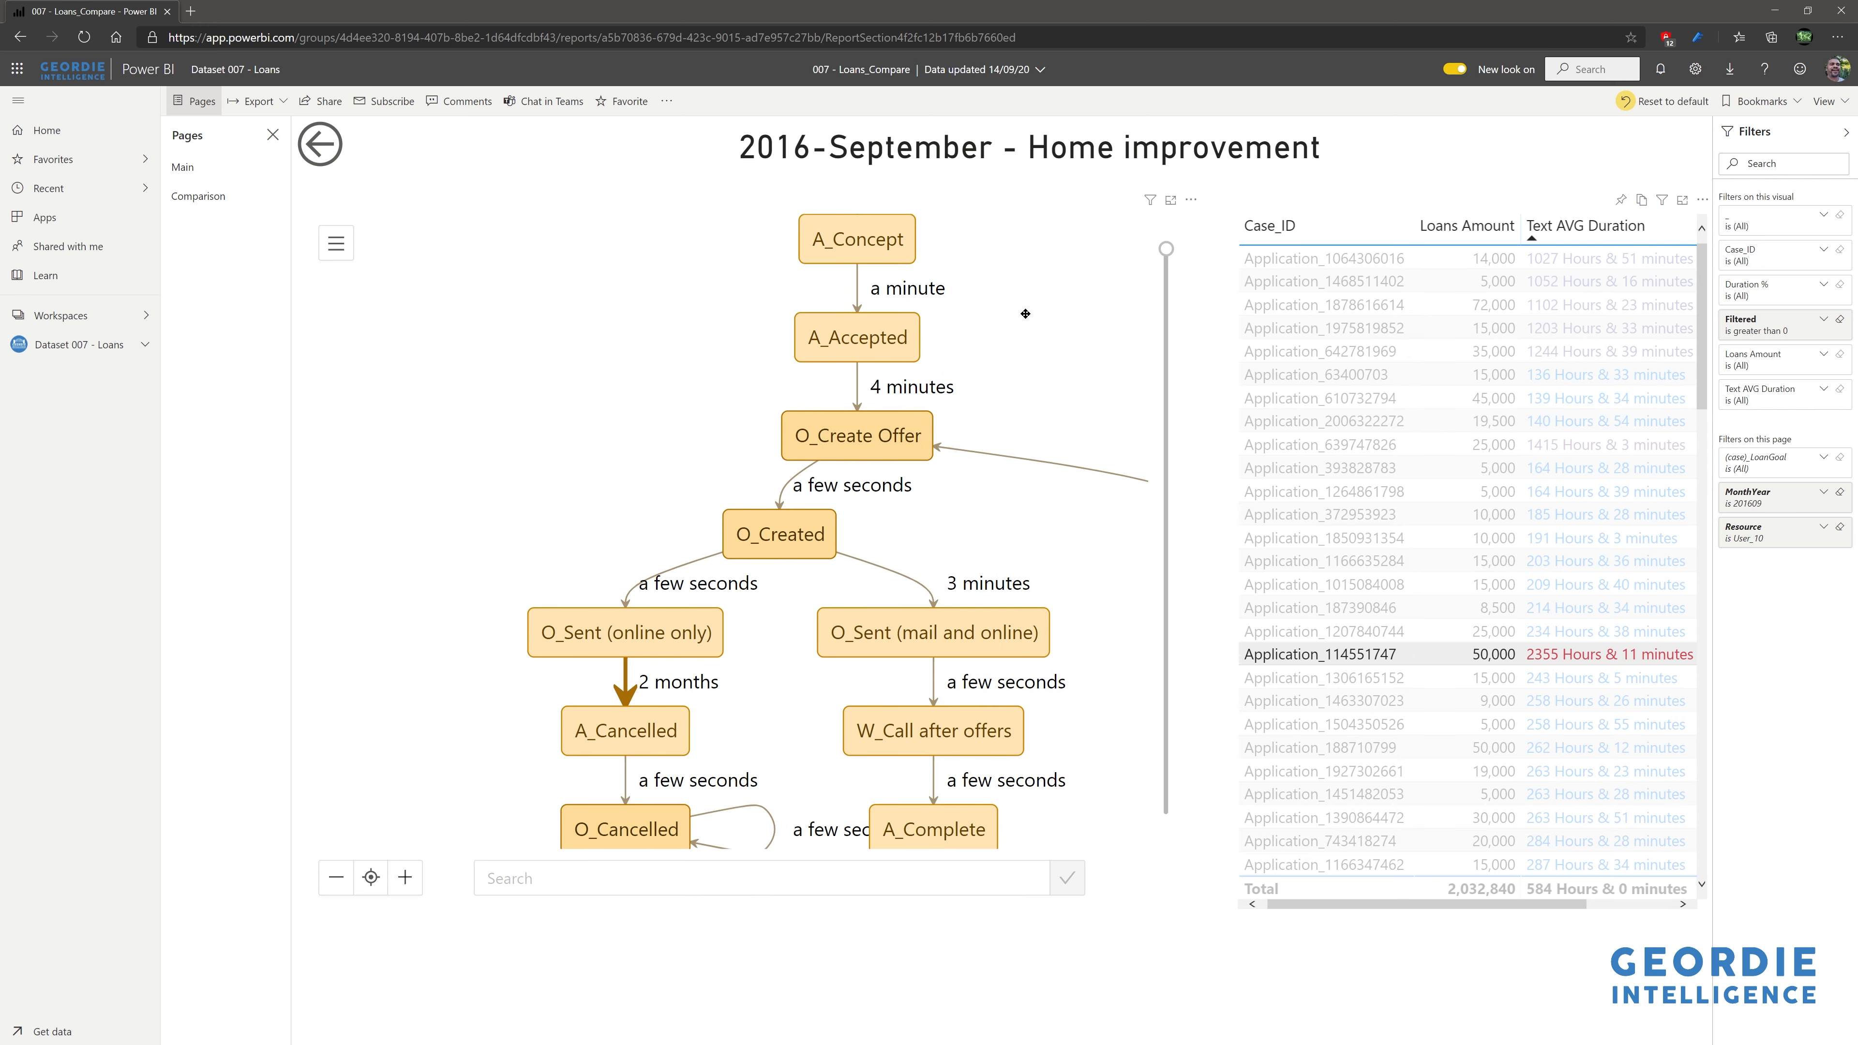
left_click_drag(1025, 314, 967, 519)
mouse_move(1078, 259)
left_mouse_down()
mouse_move(1007, 553)
mouse_move(983, 304)
left_mouse_up()
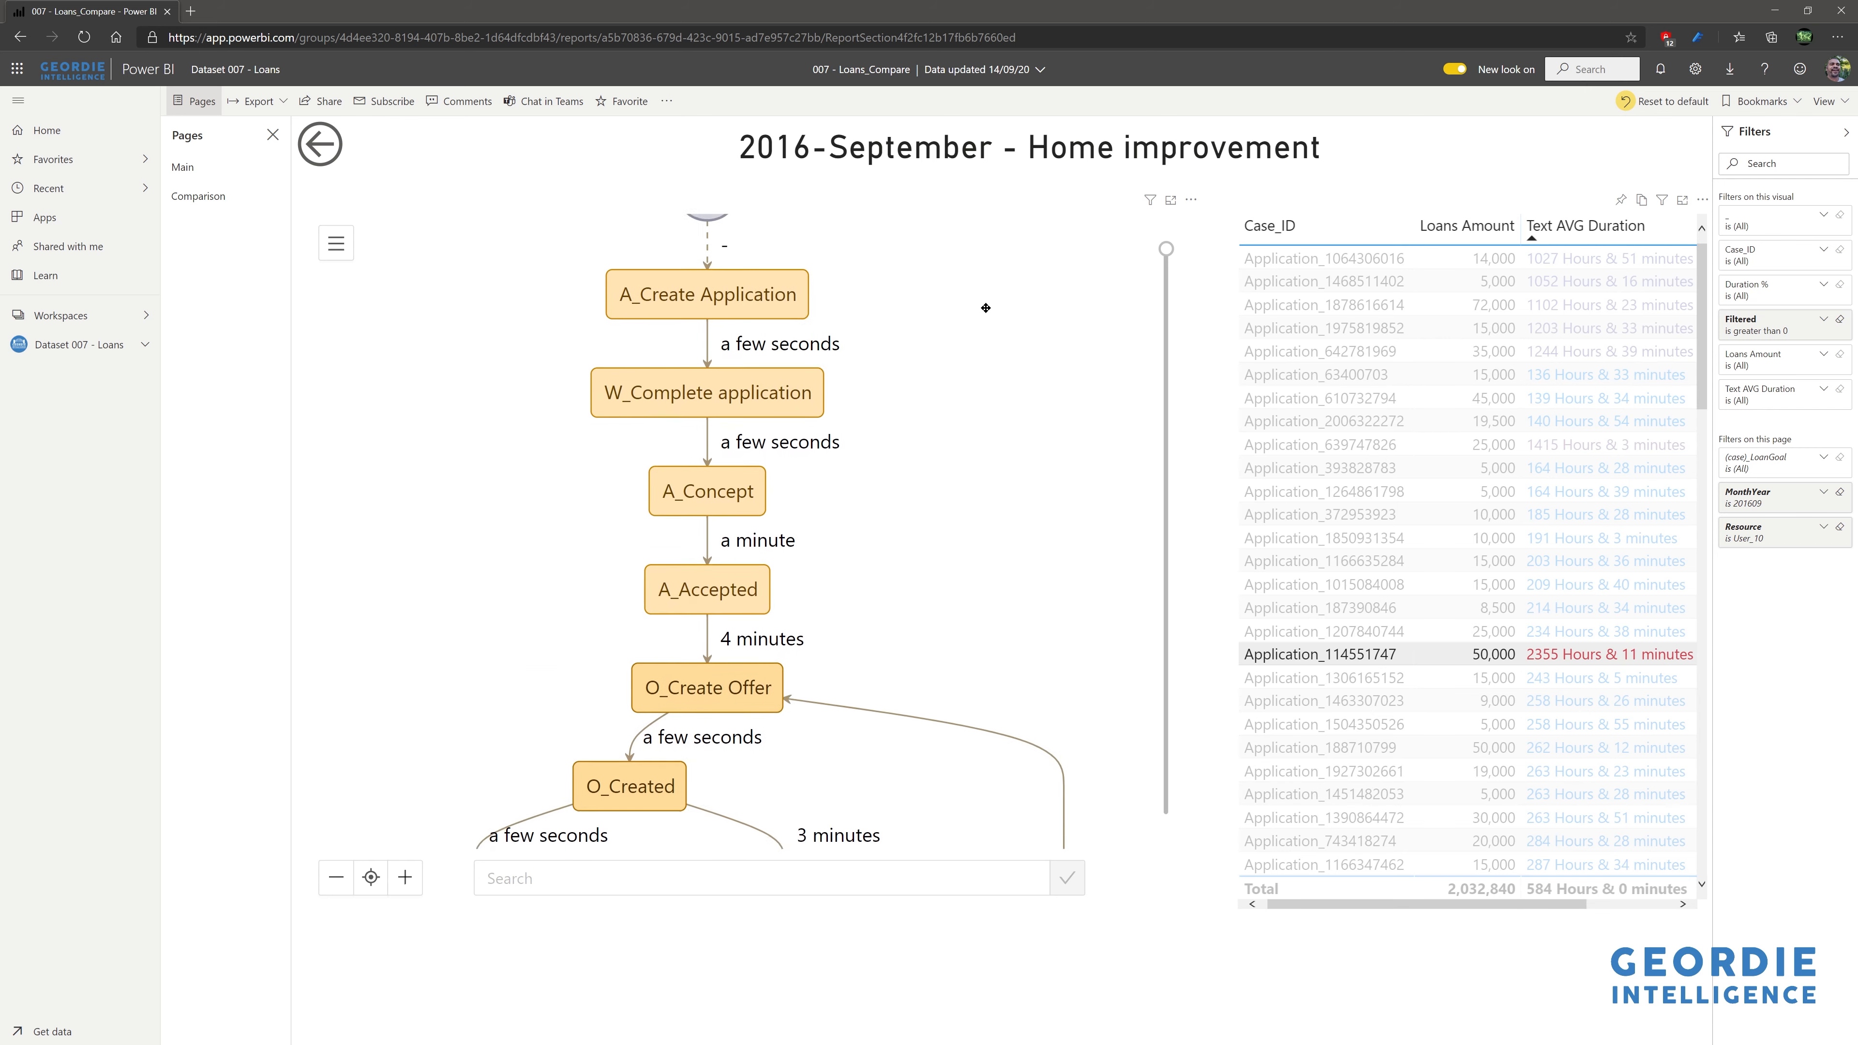
left_click_drag(968, 582, 968, 413)
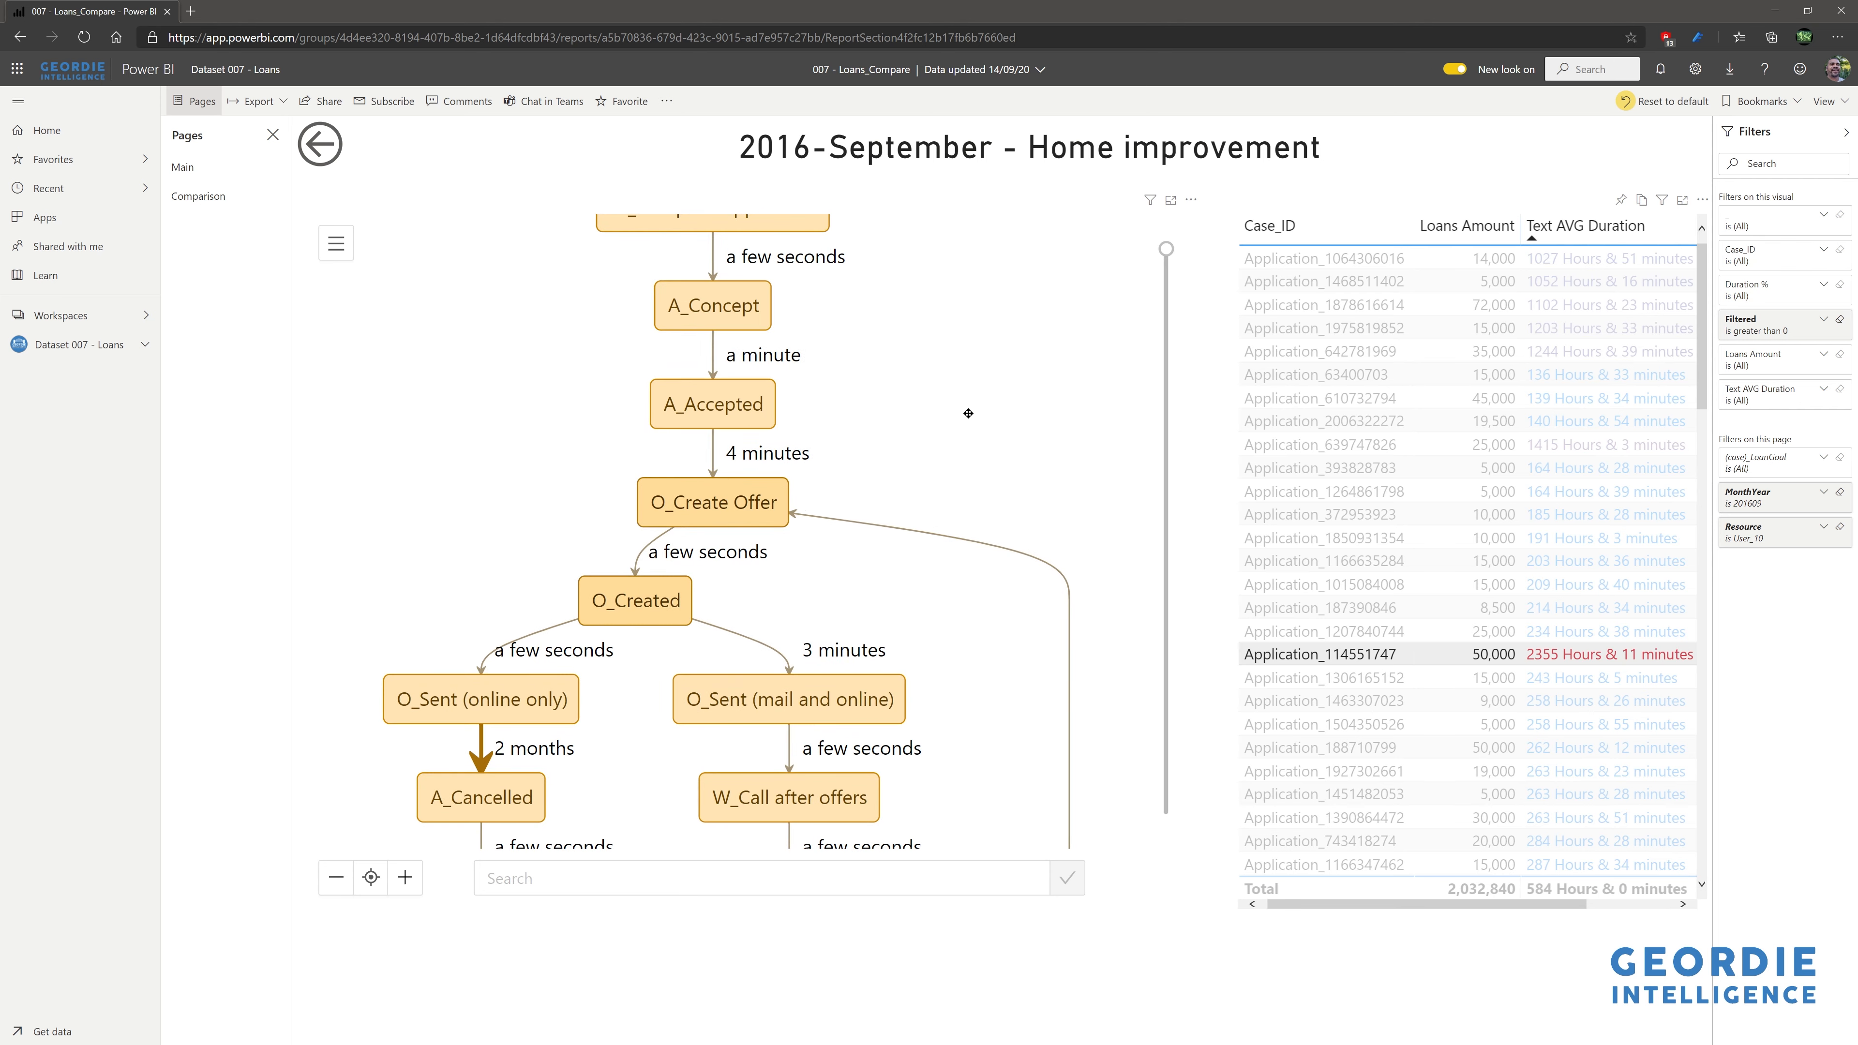
left_click_drag(956, 462, 997, 329)
left_click_drag(1015, 504, 947, 643)
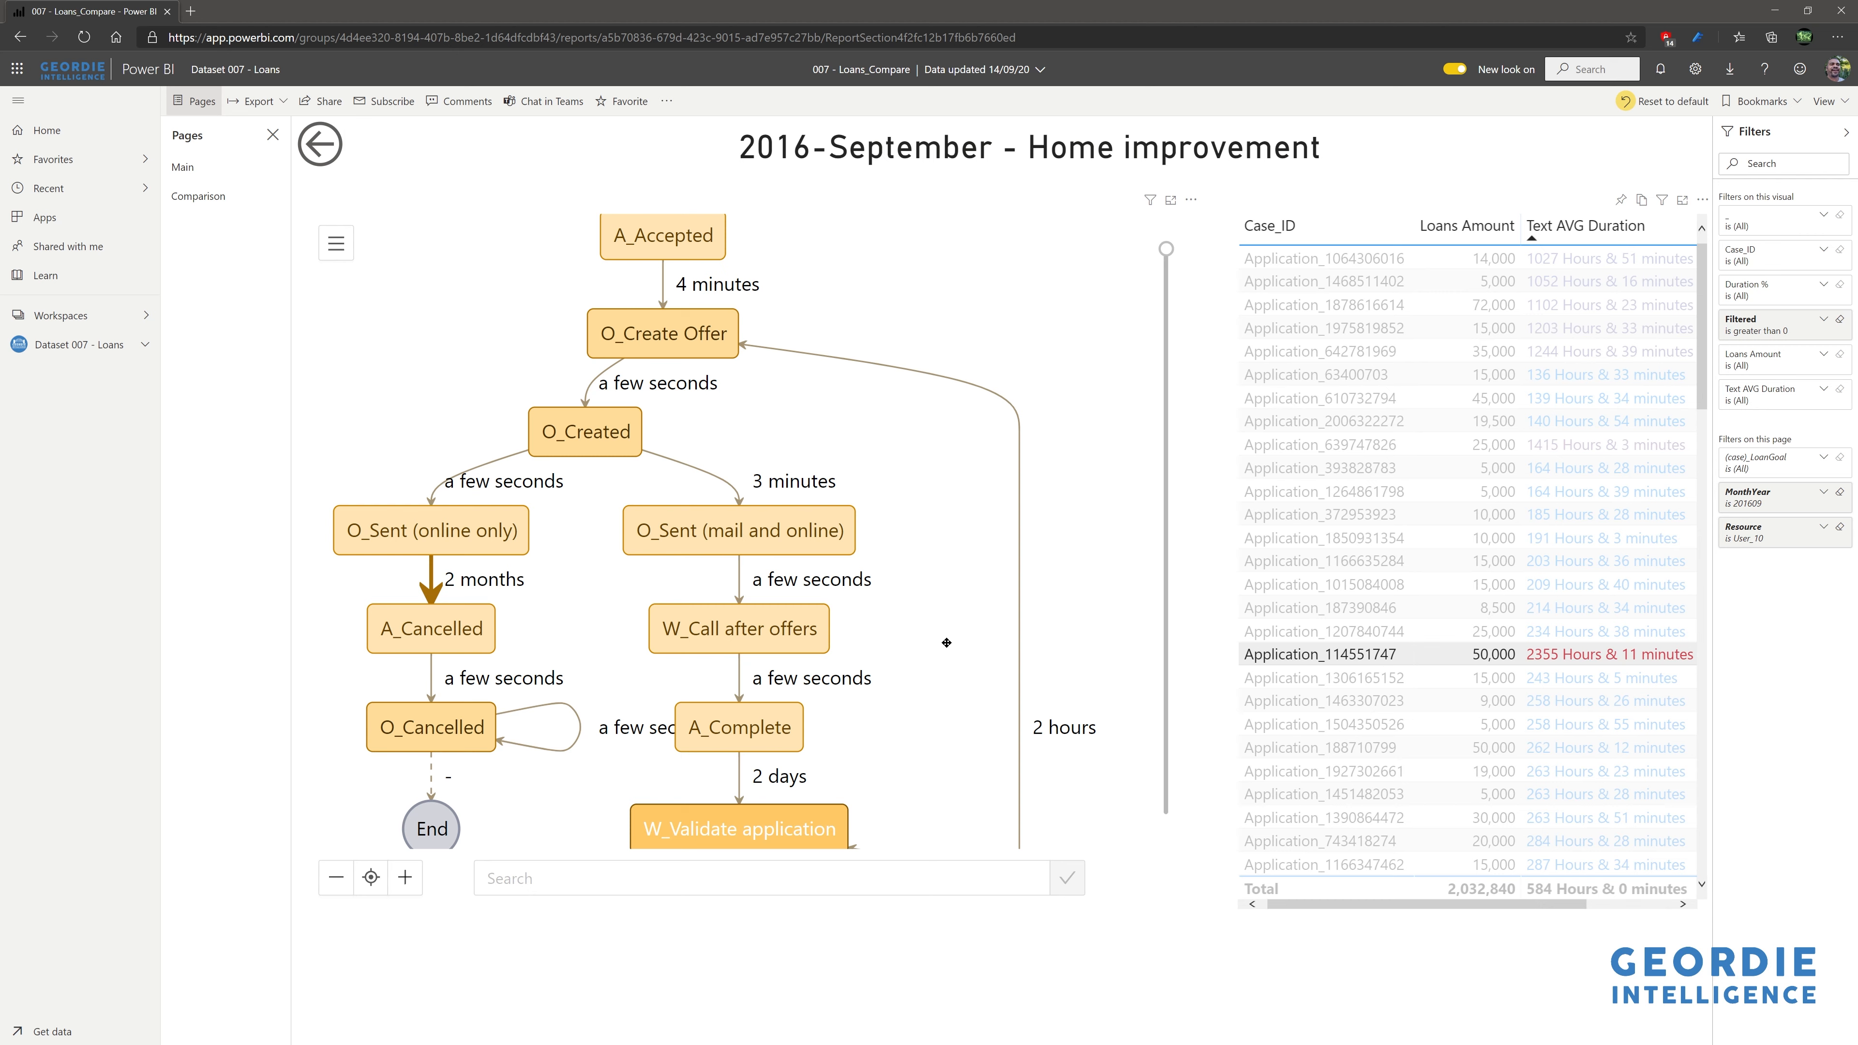
left_click_drag(951, 538, 940, 474)
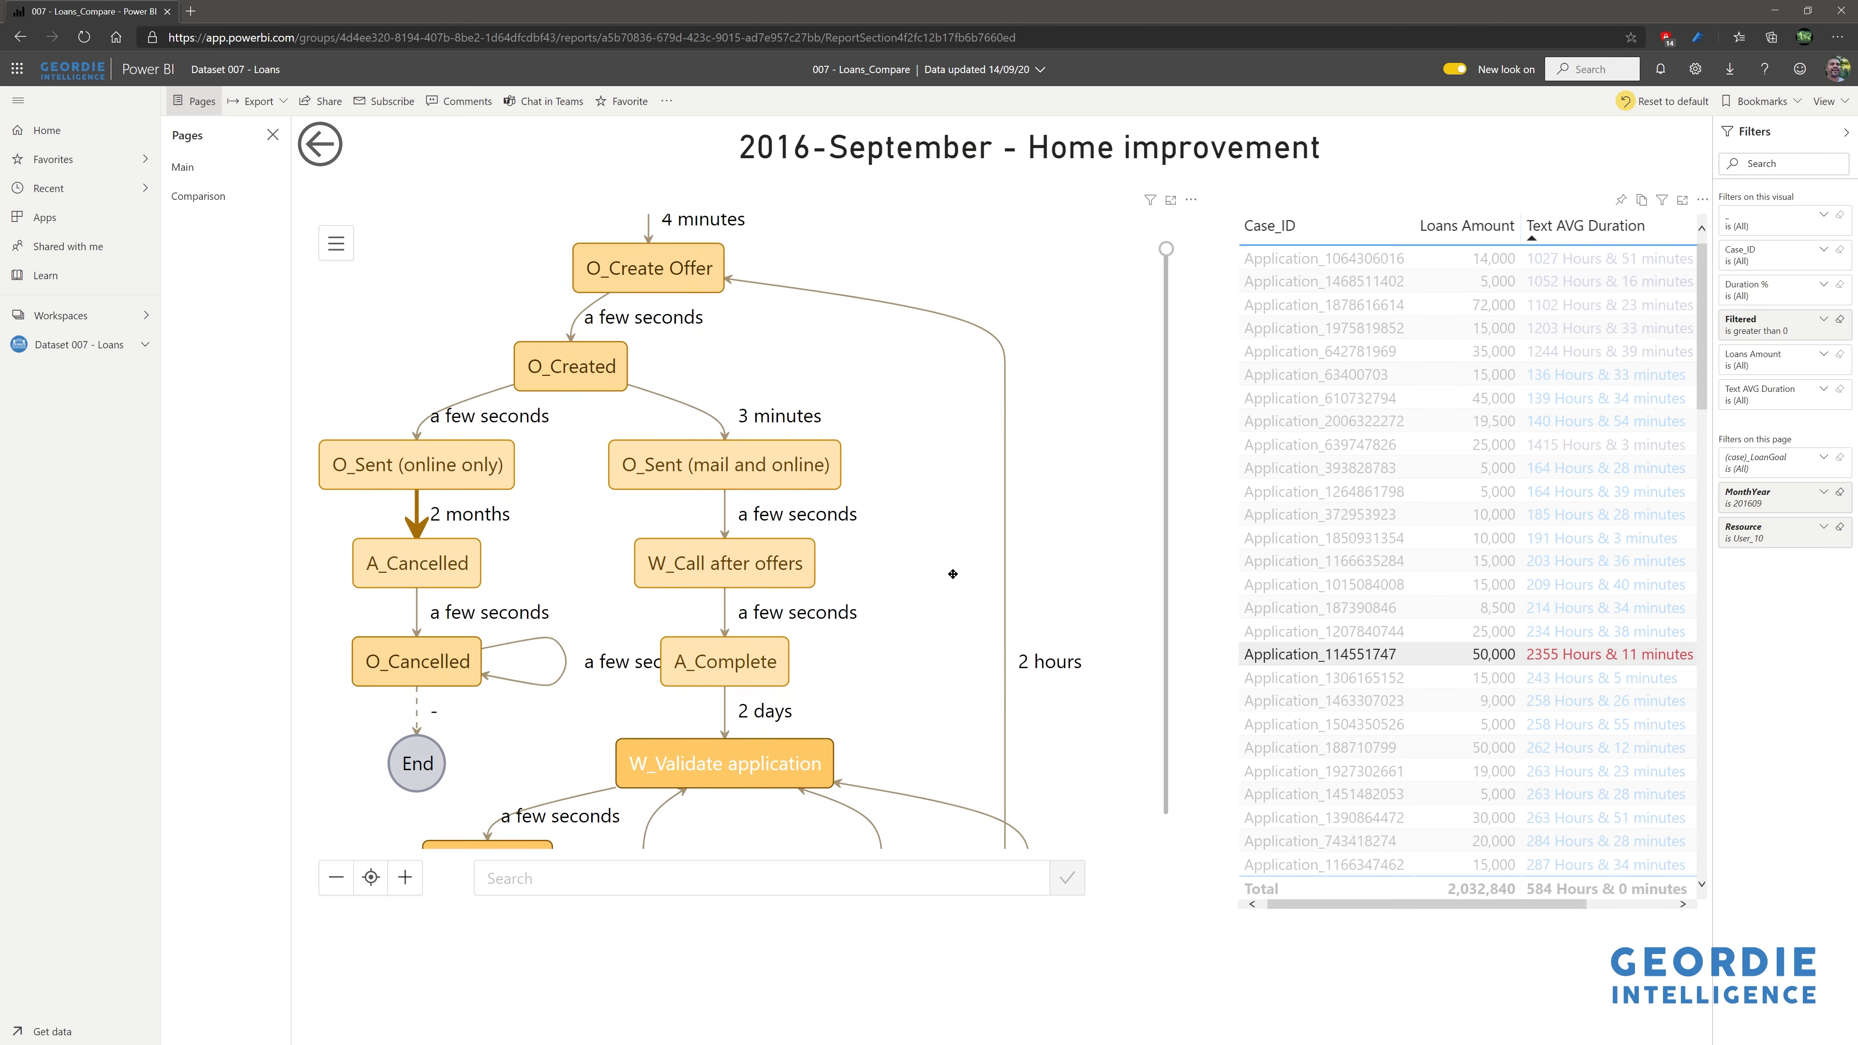
left_click_drag(951, 604, 1016, 470)
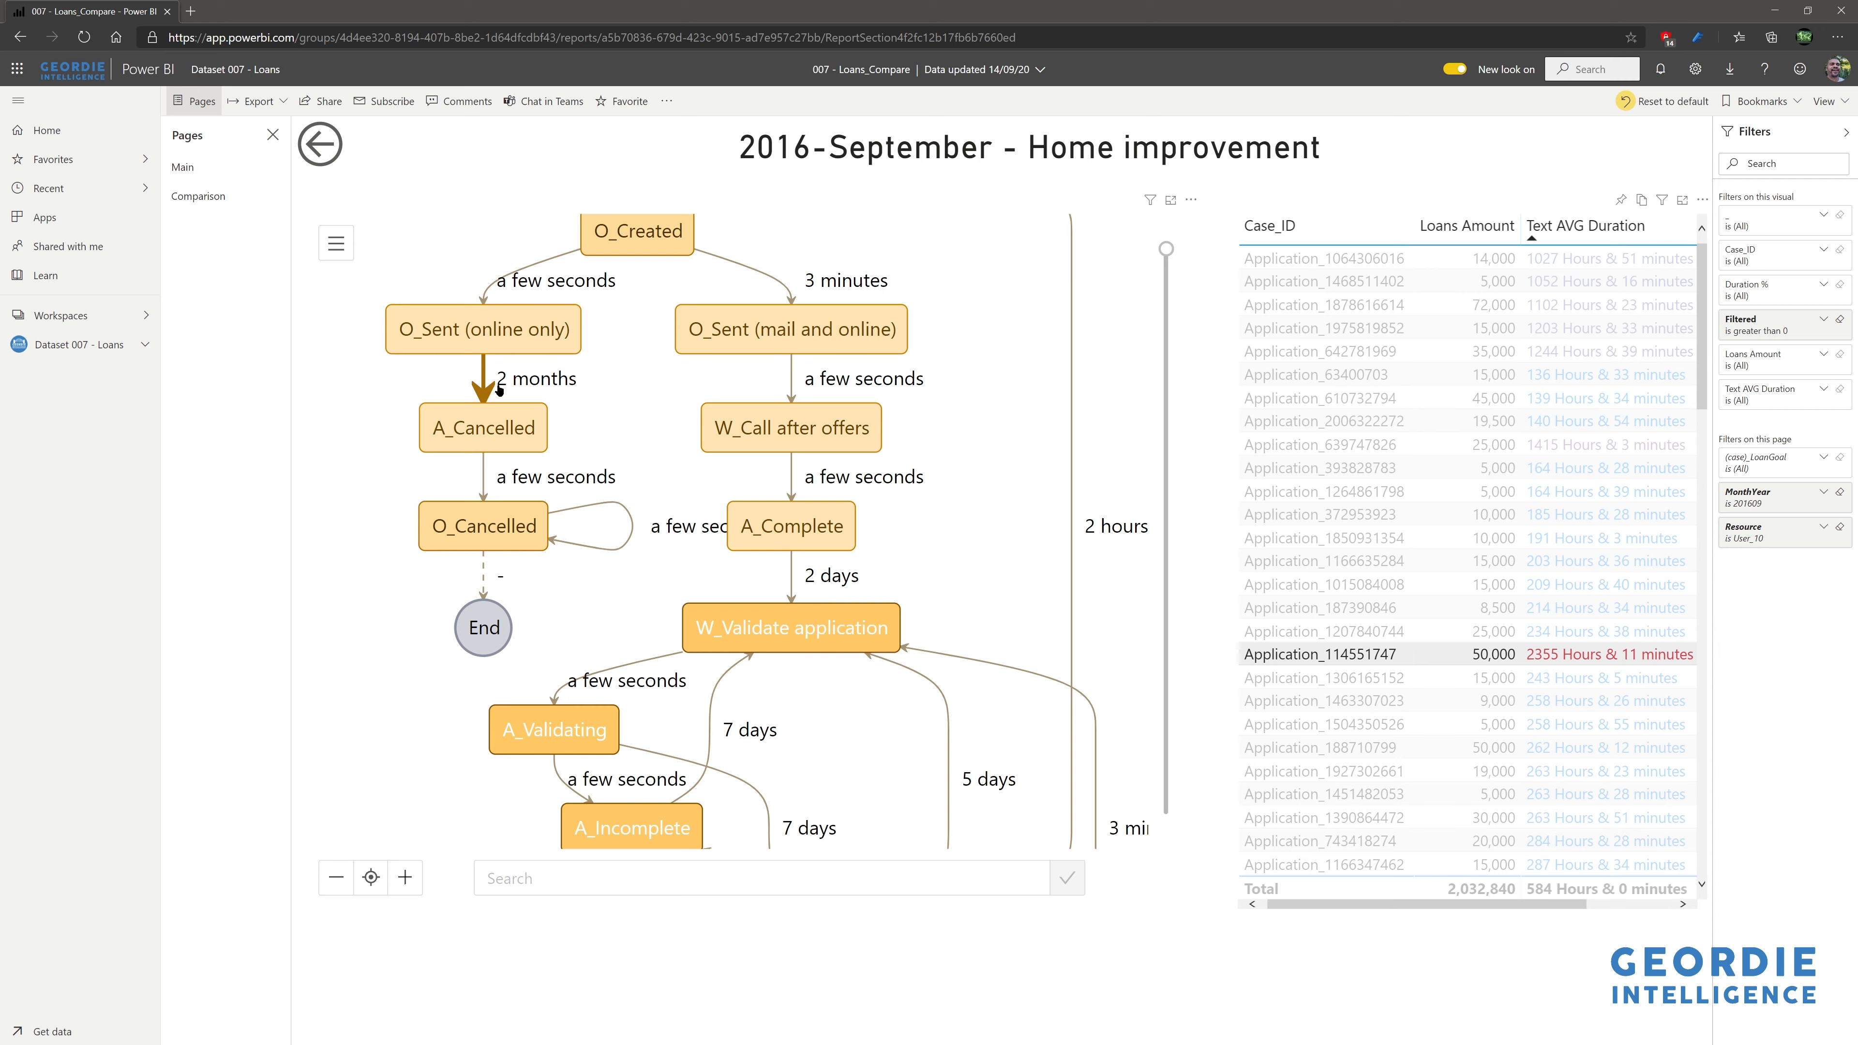
left_click_drag(624, 284, 616, 408)
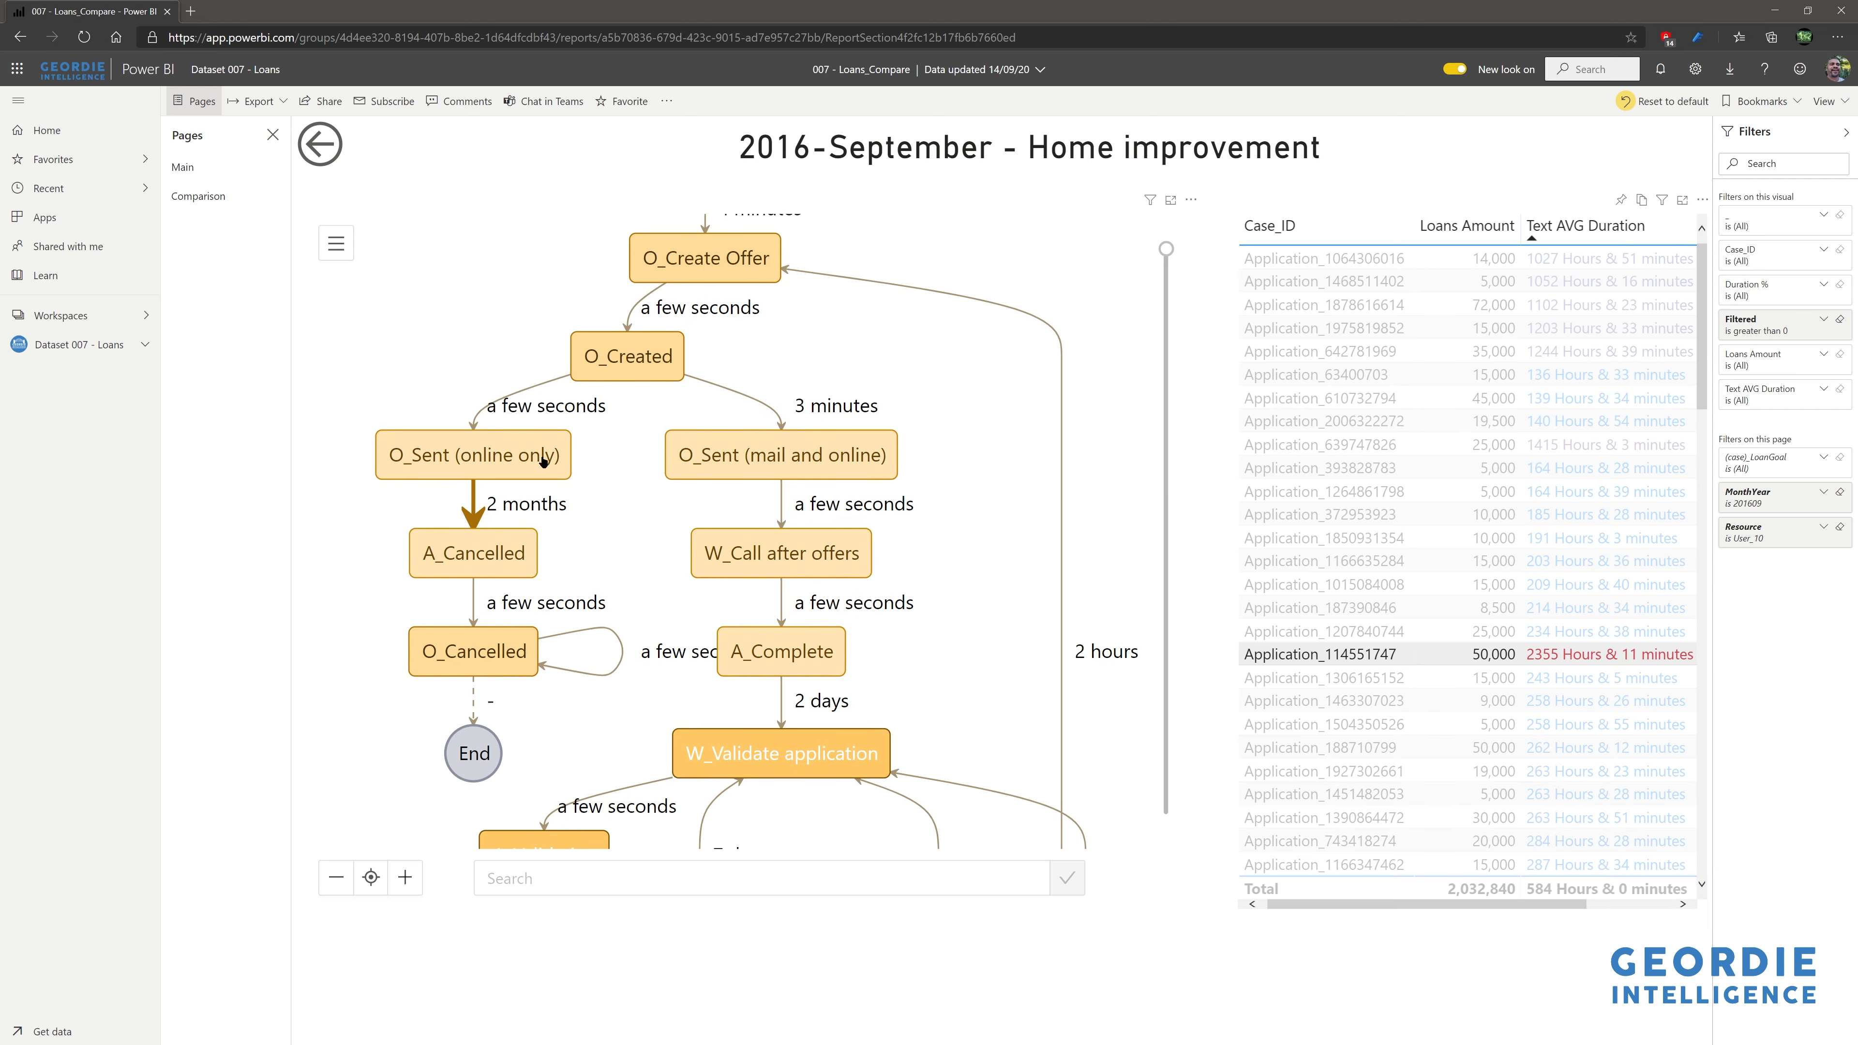
left_click_drag(939, 785, 777, 396)
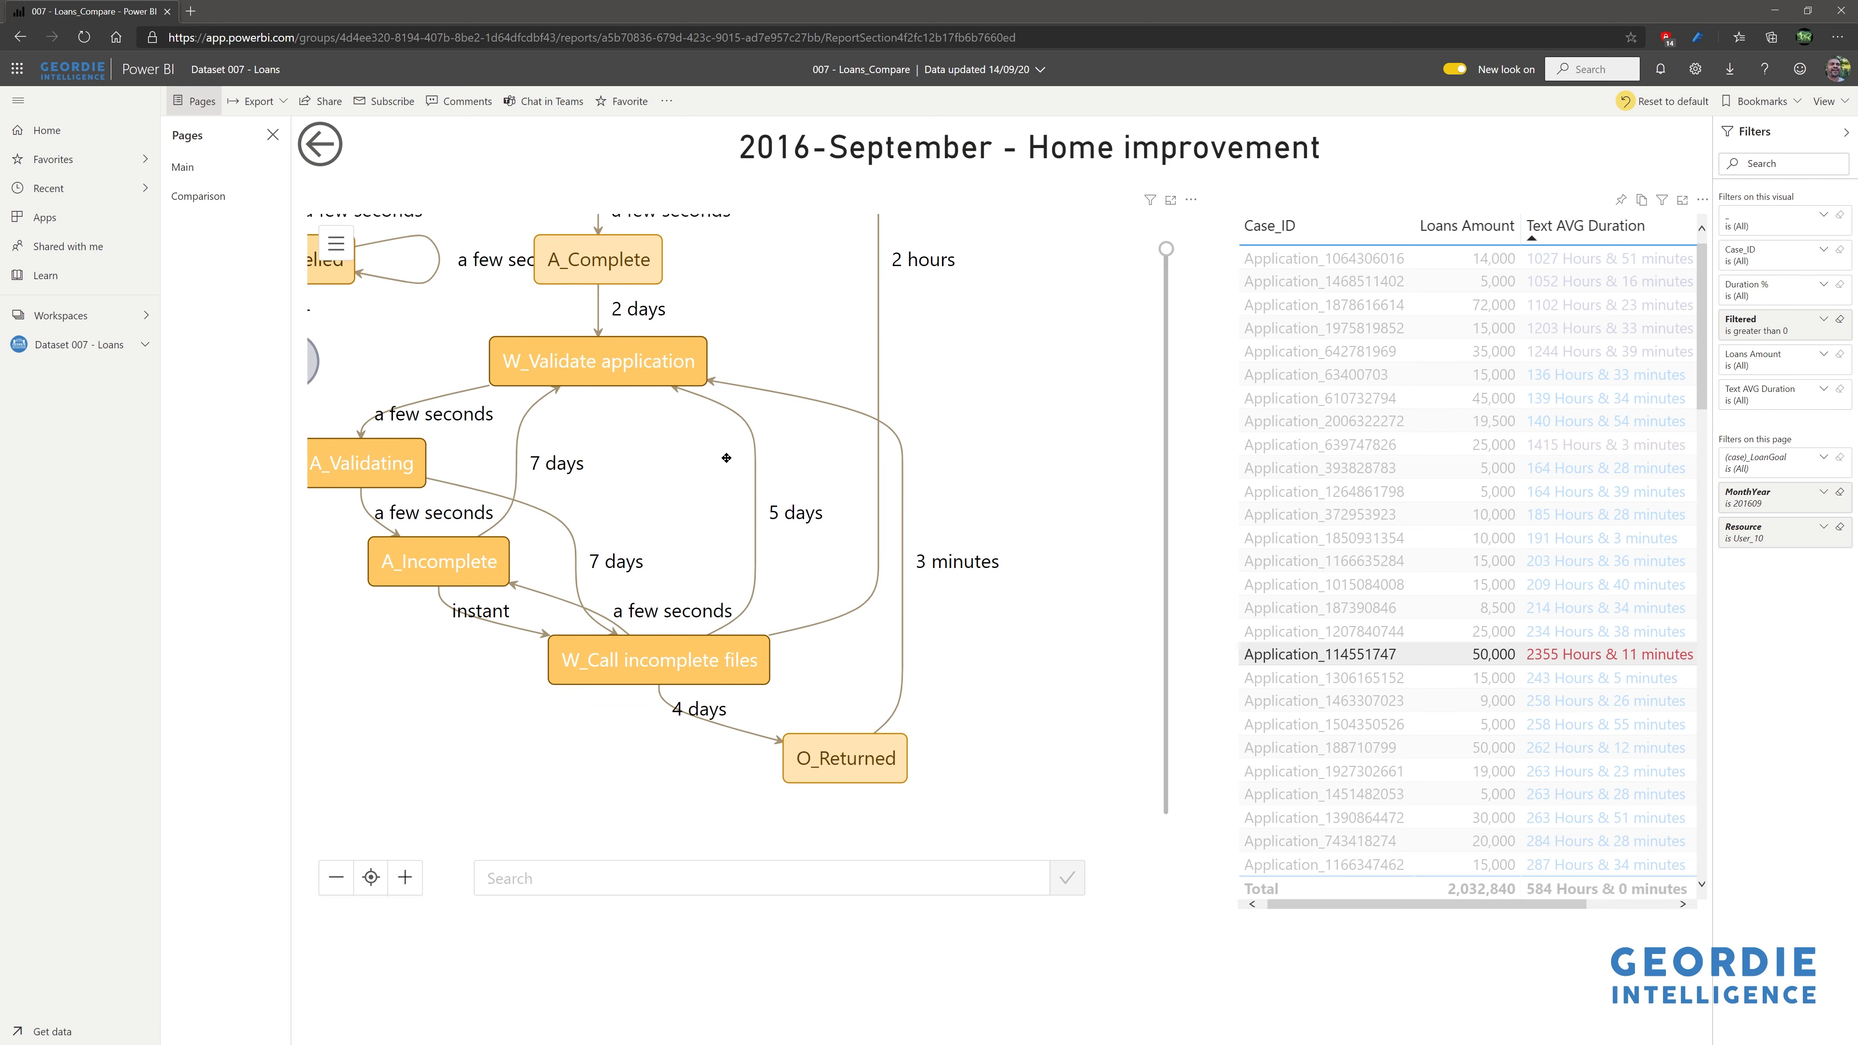
left_click_drag(776, 317, 881, 531)
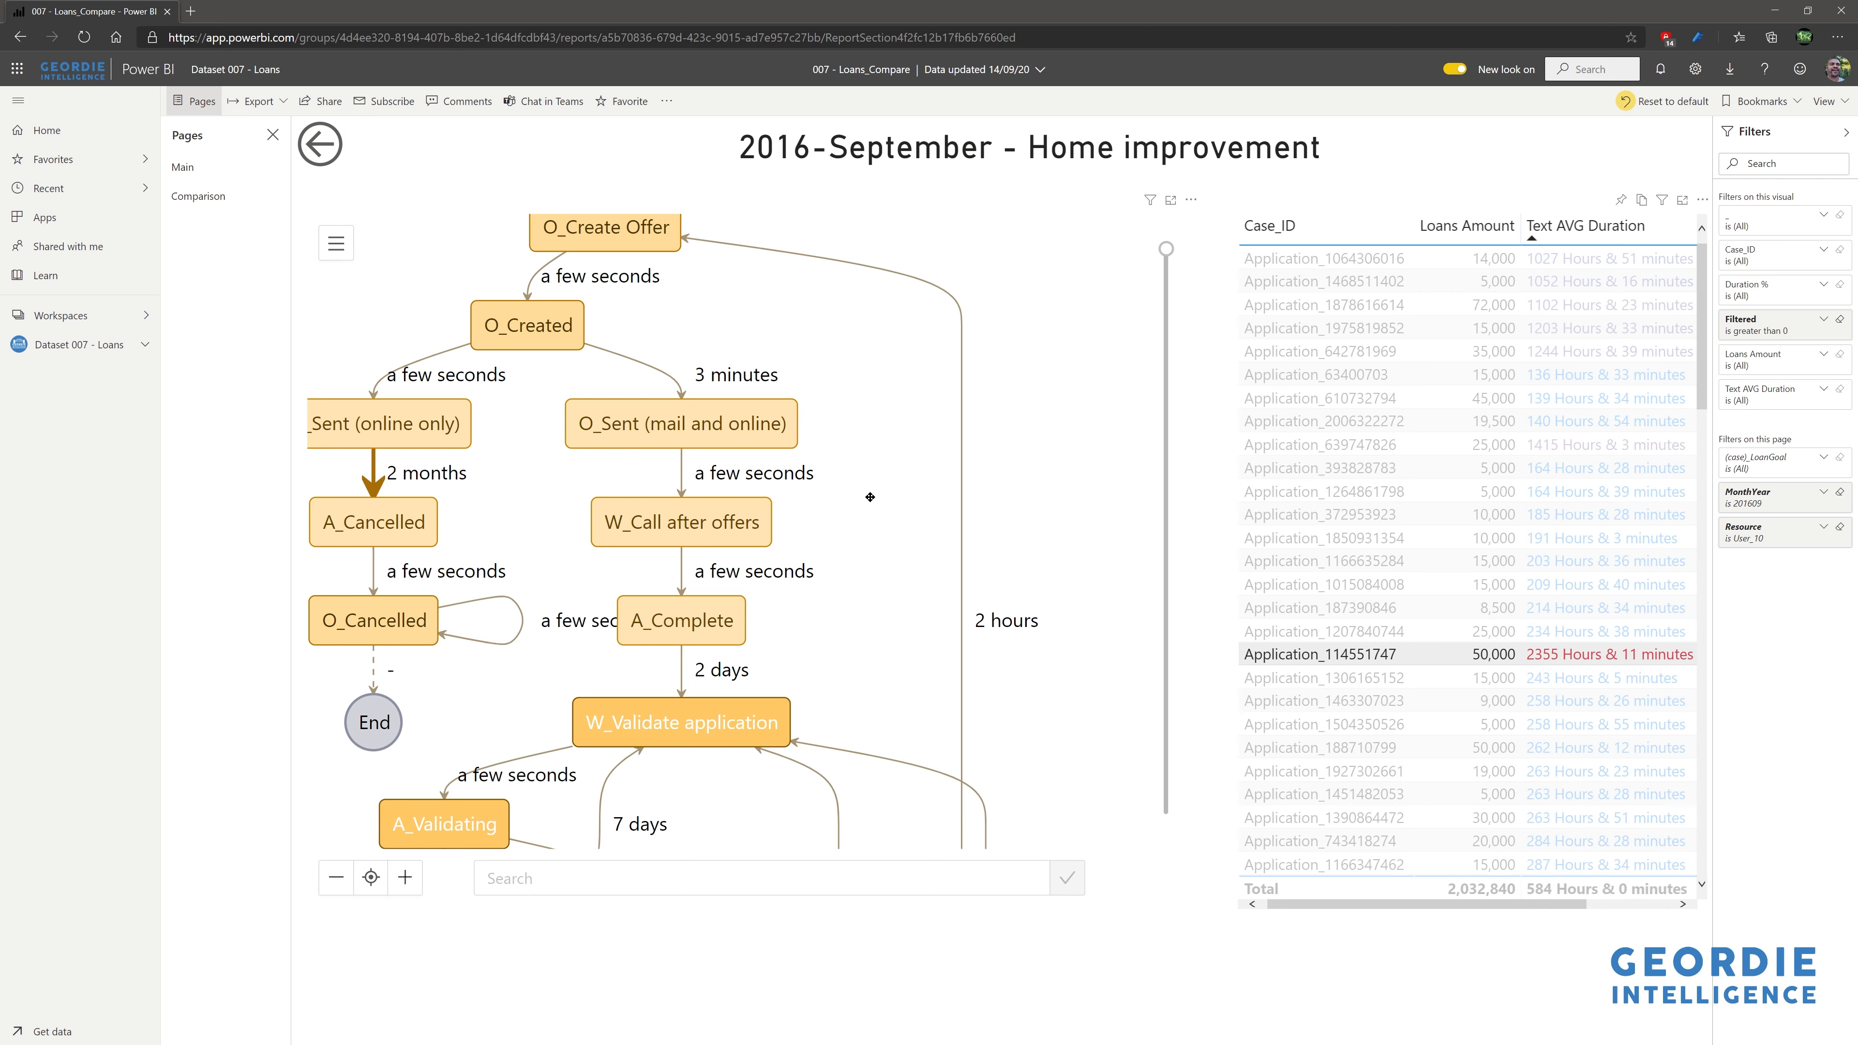
mouse_move(759, 429)
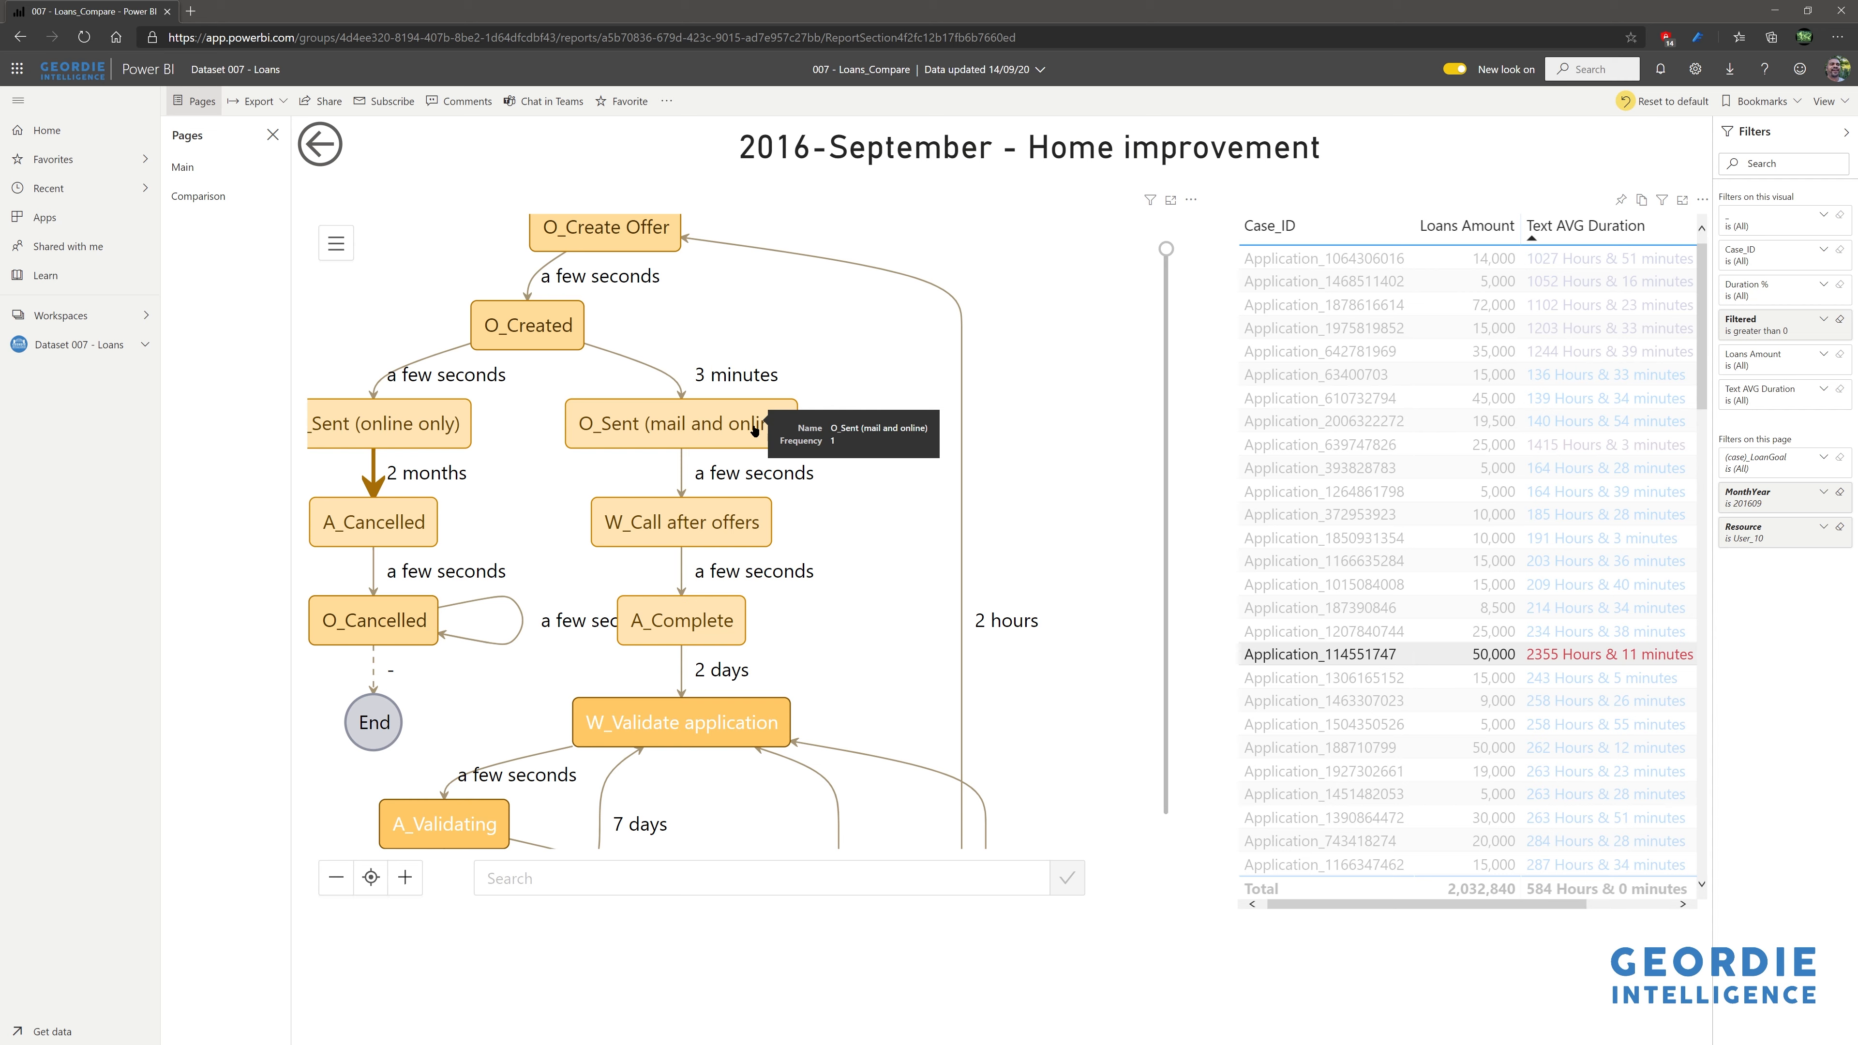
left_click_drag(880, 398, 1024, 529)
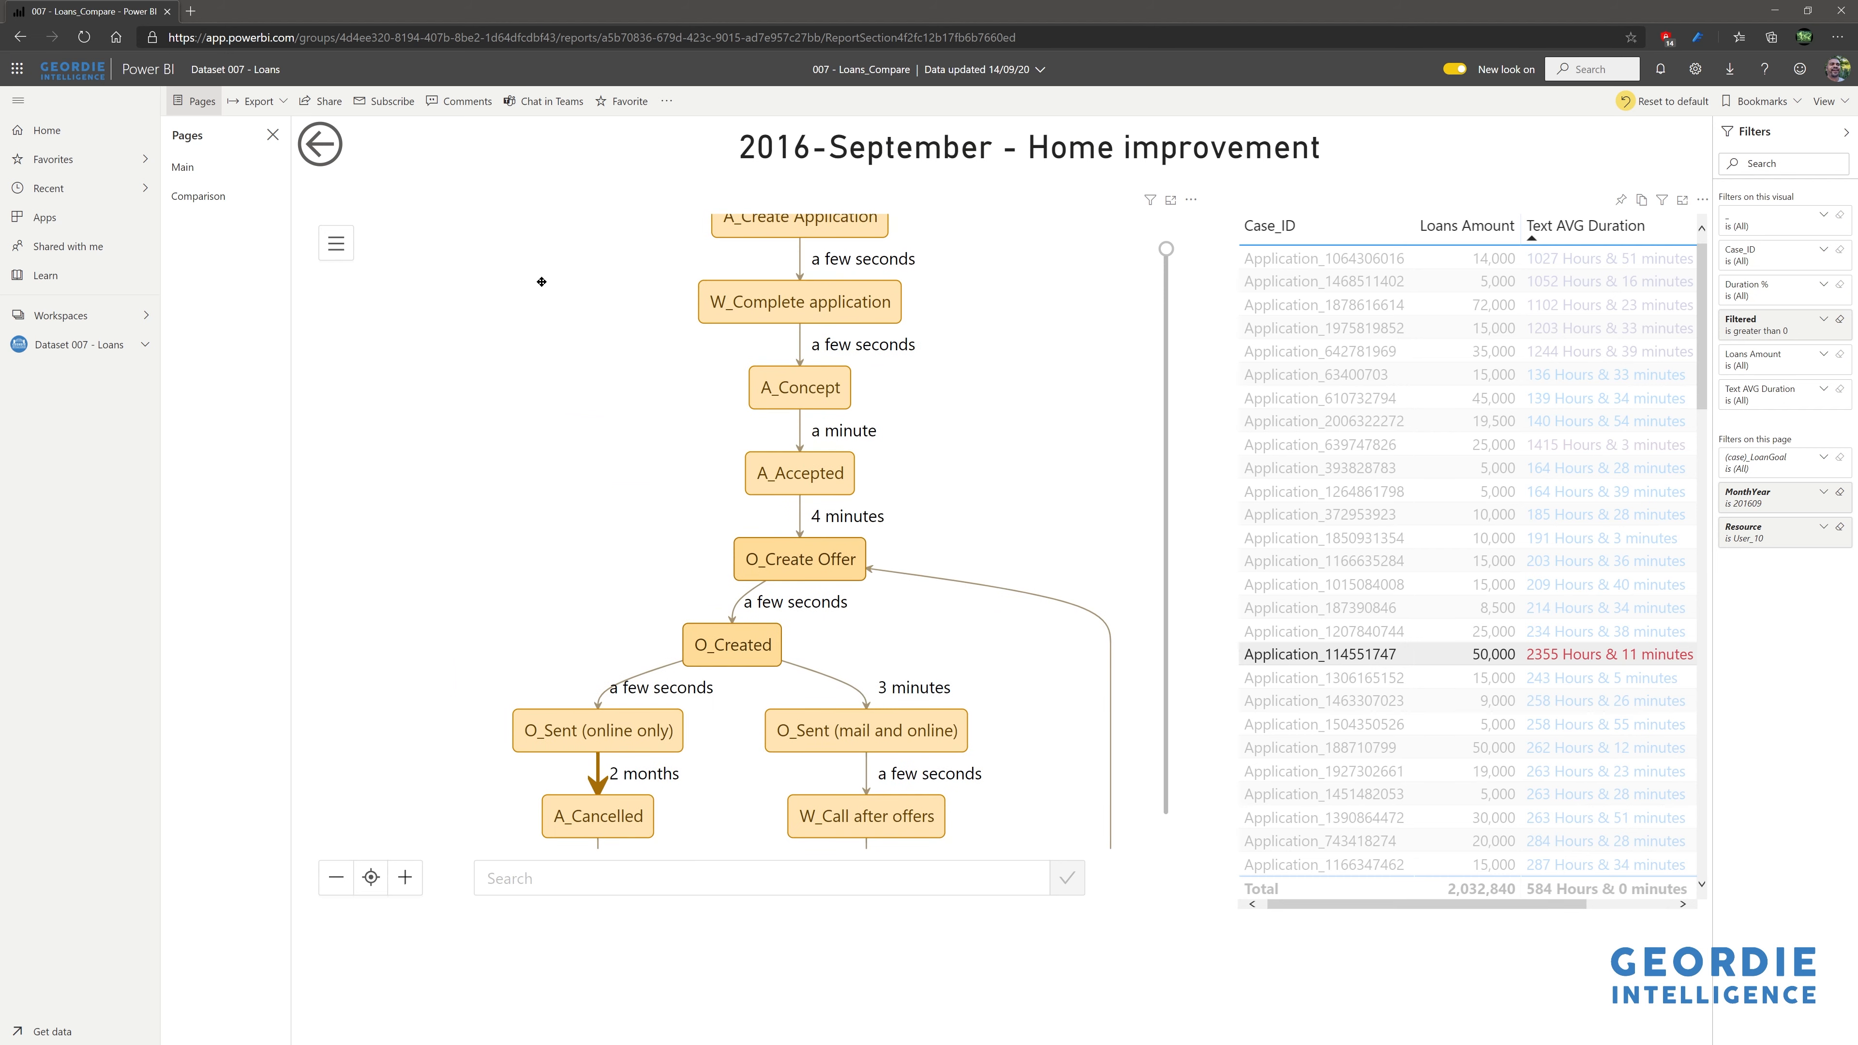
- Drill 201609 from the User_10 overview to the Activity page, focusing the 2355-hour Home improvement application
left_click(320, 149)
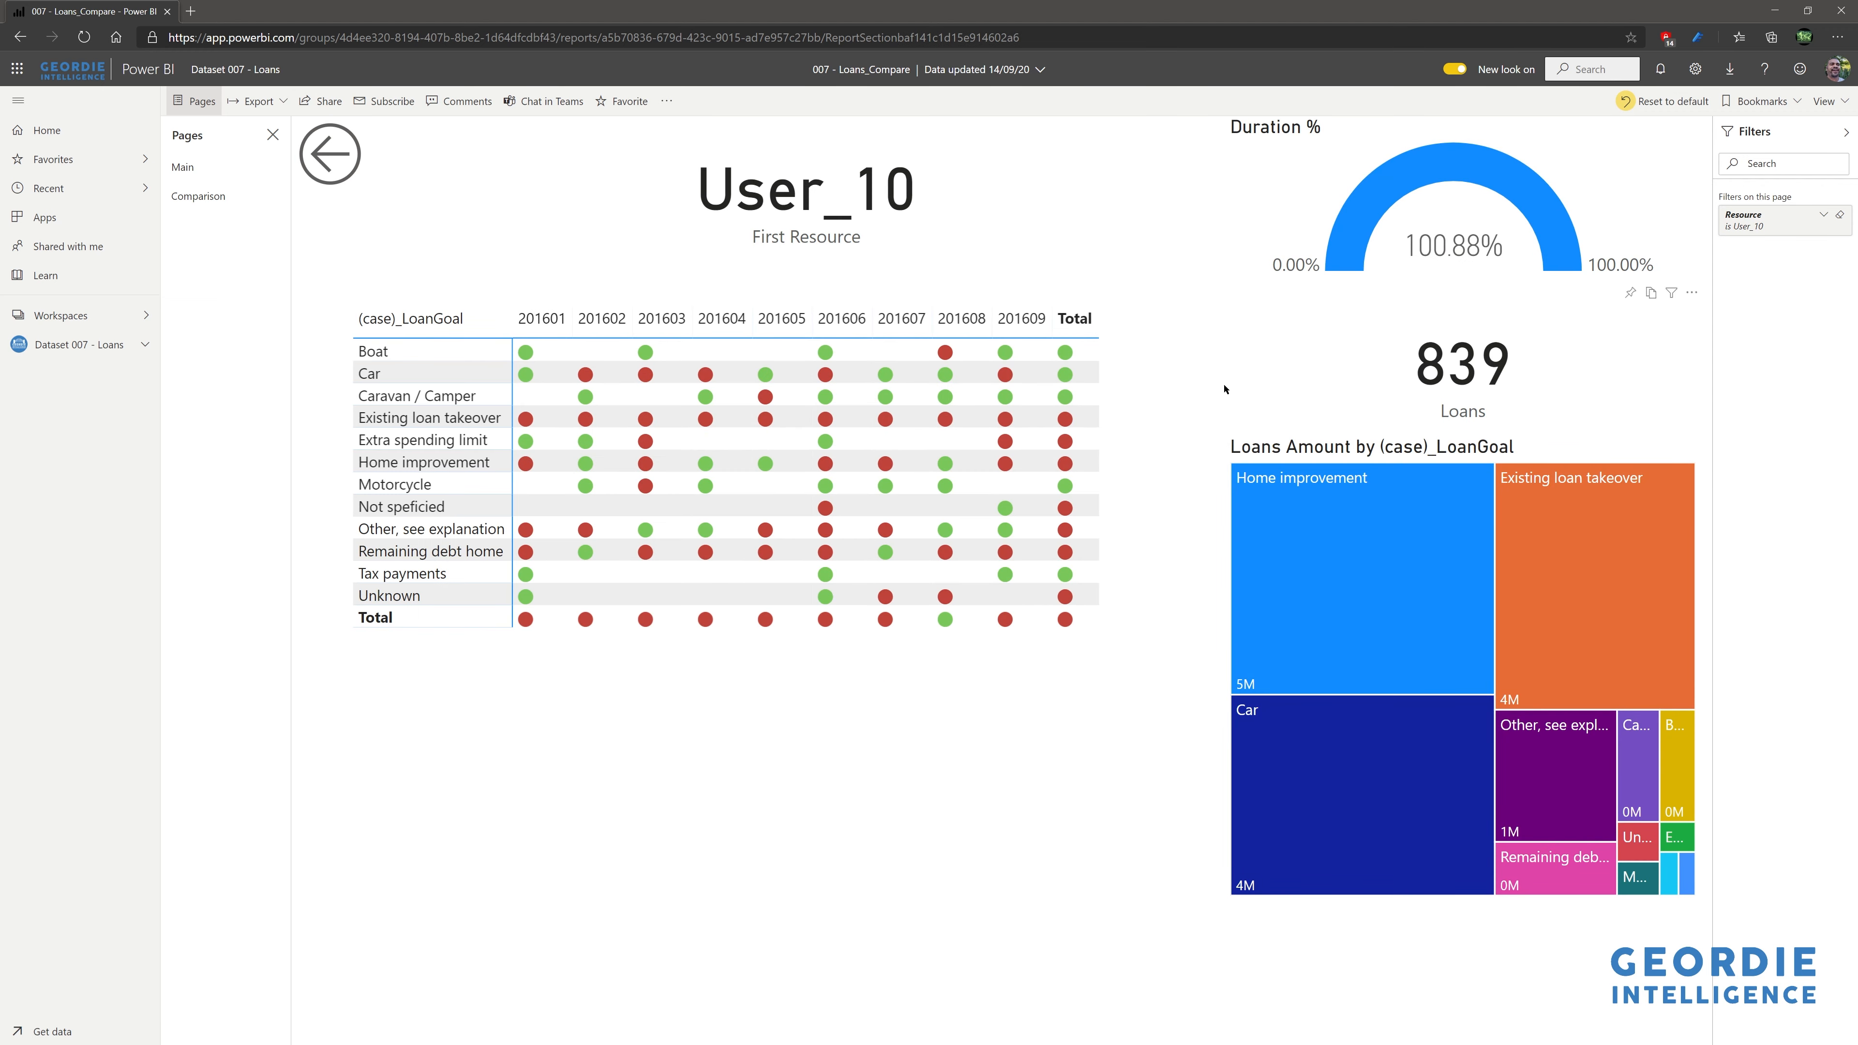
right_click(1023, 327)
mouse_move(1083, 394)
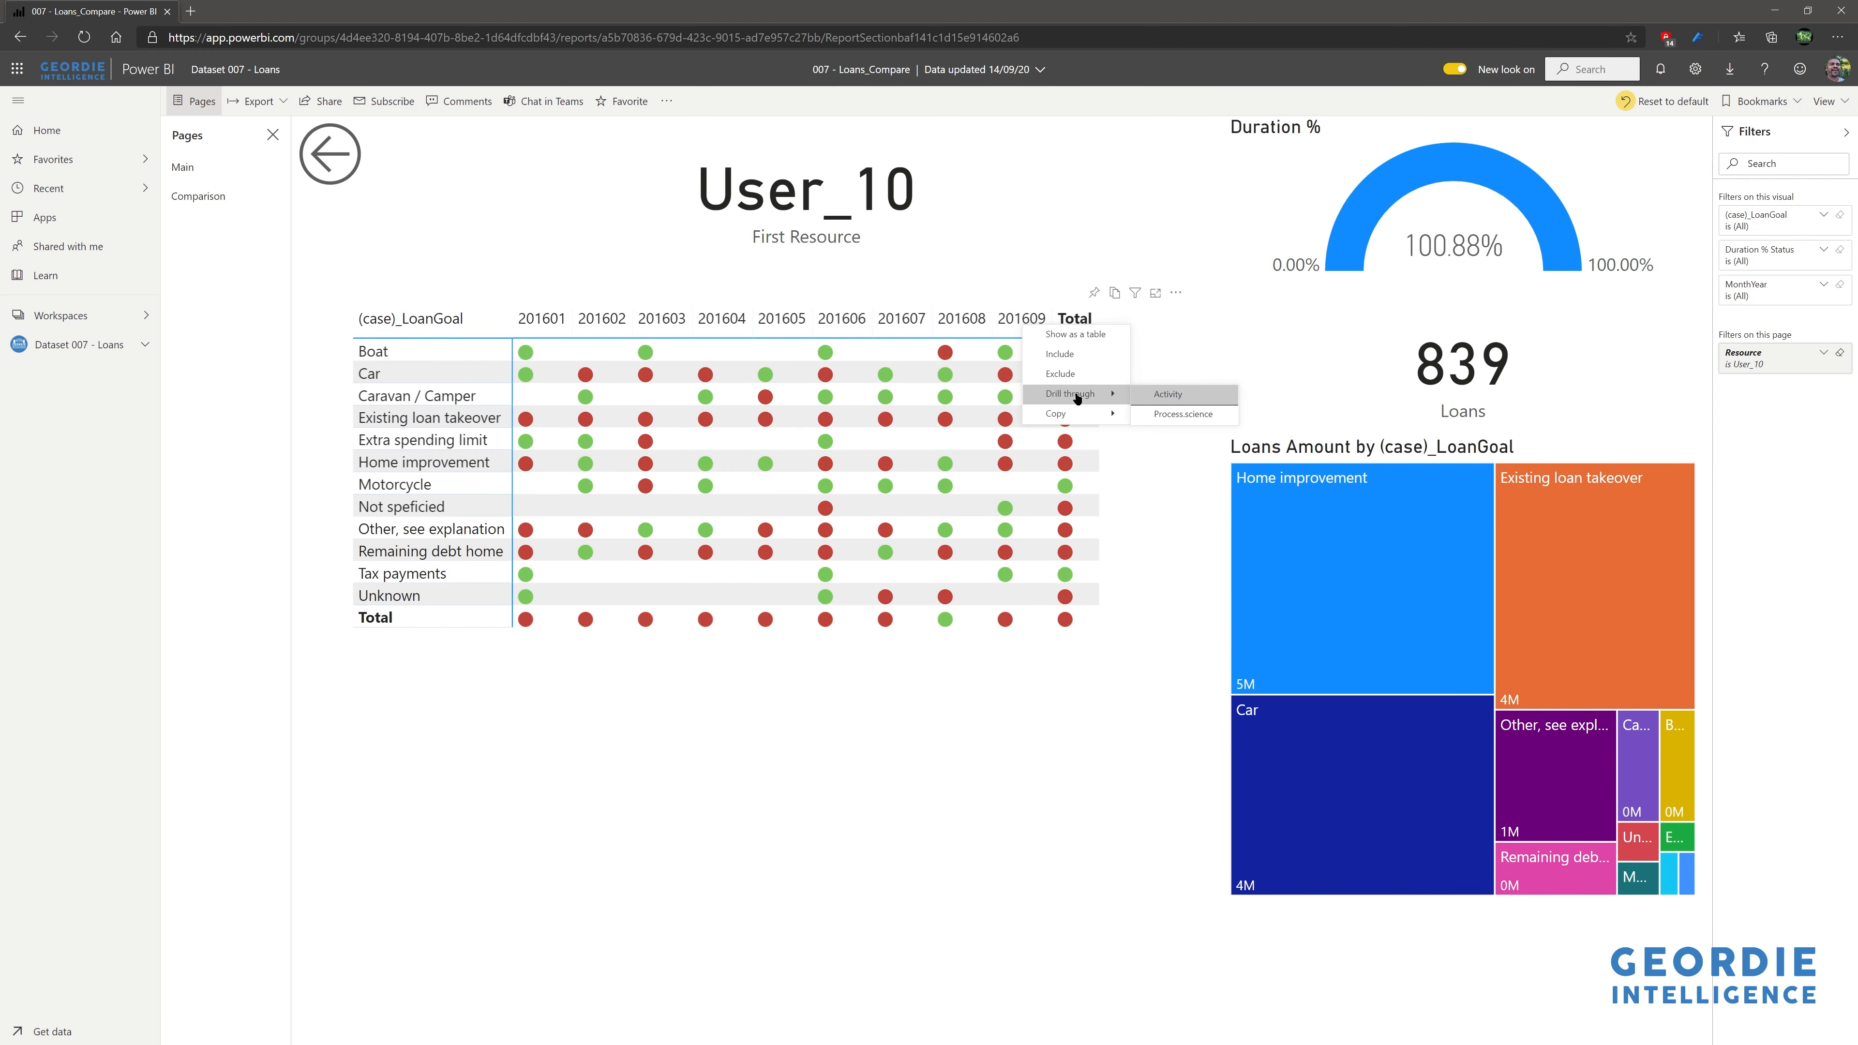
left_click(1171, 395)
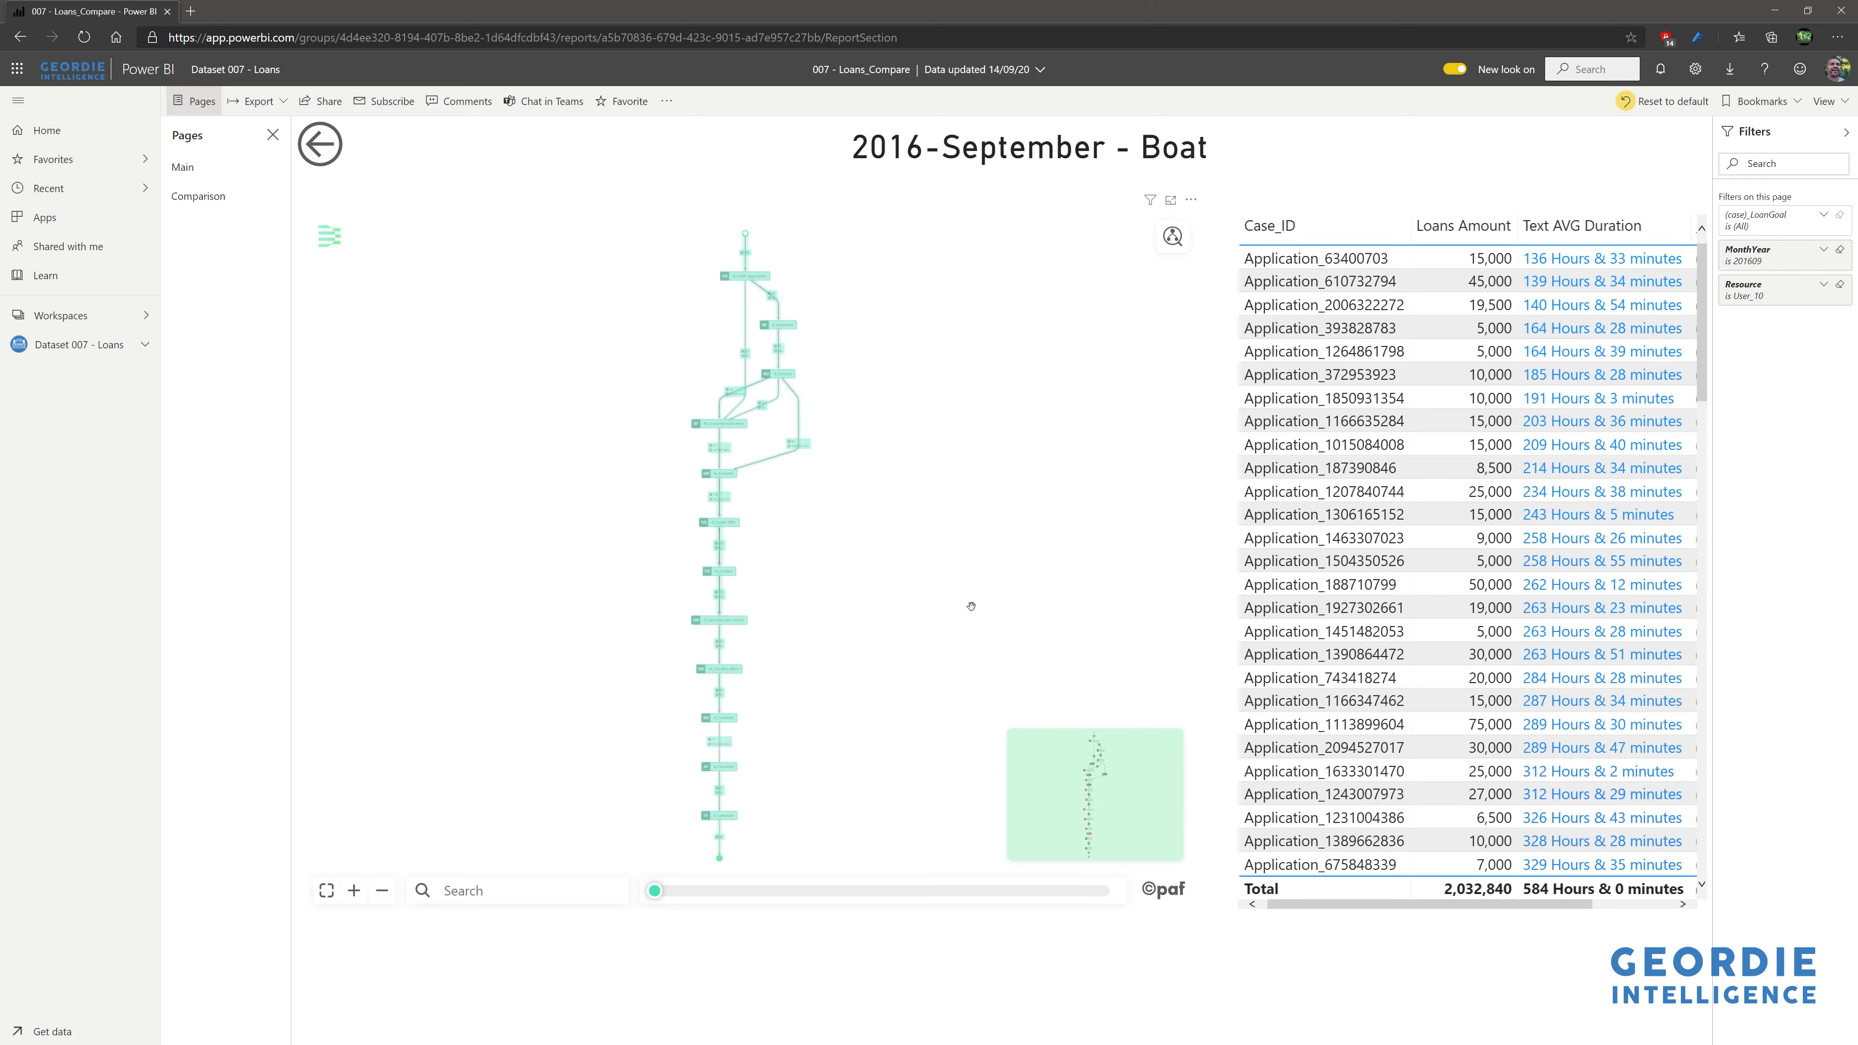
scroll(847, 507, "up", 1)
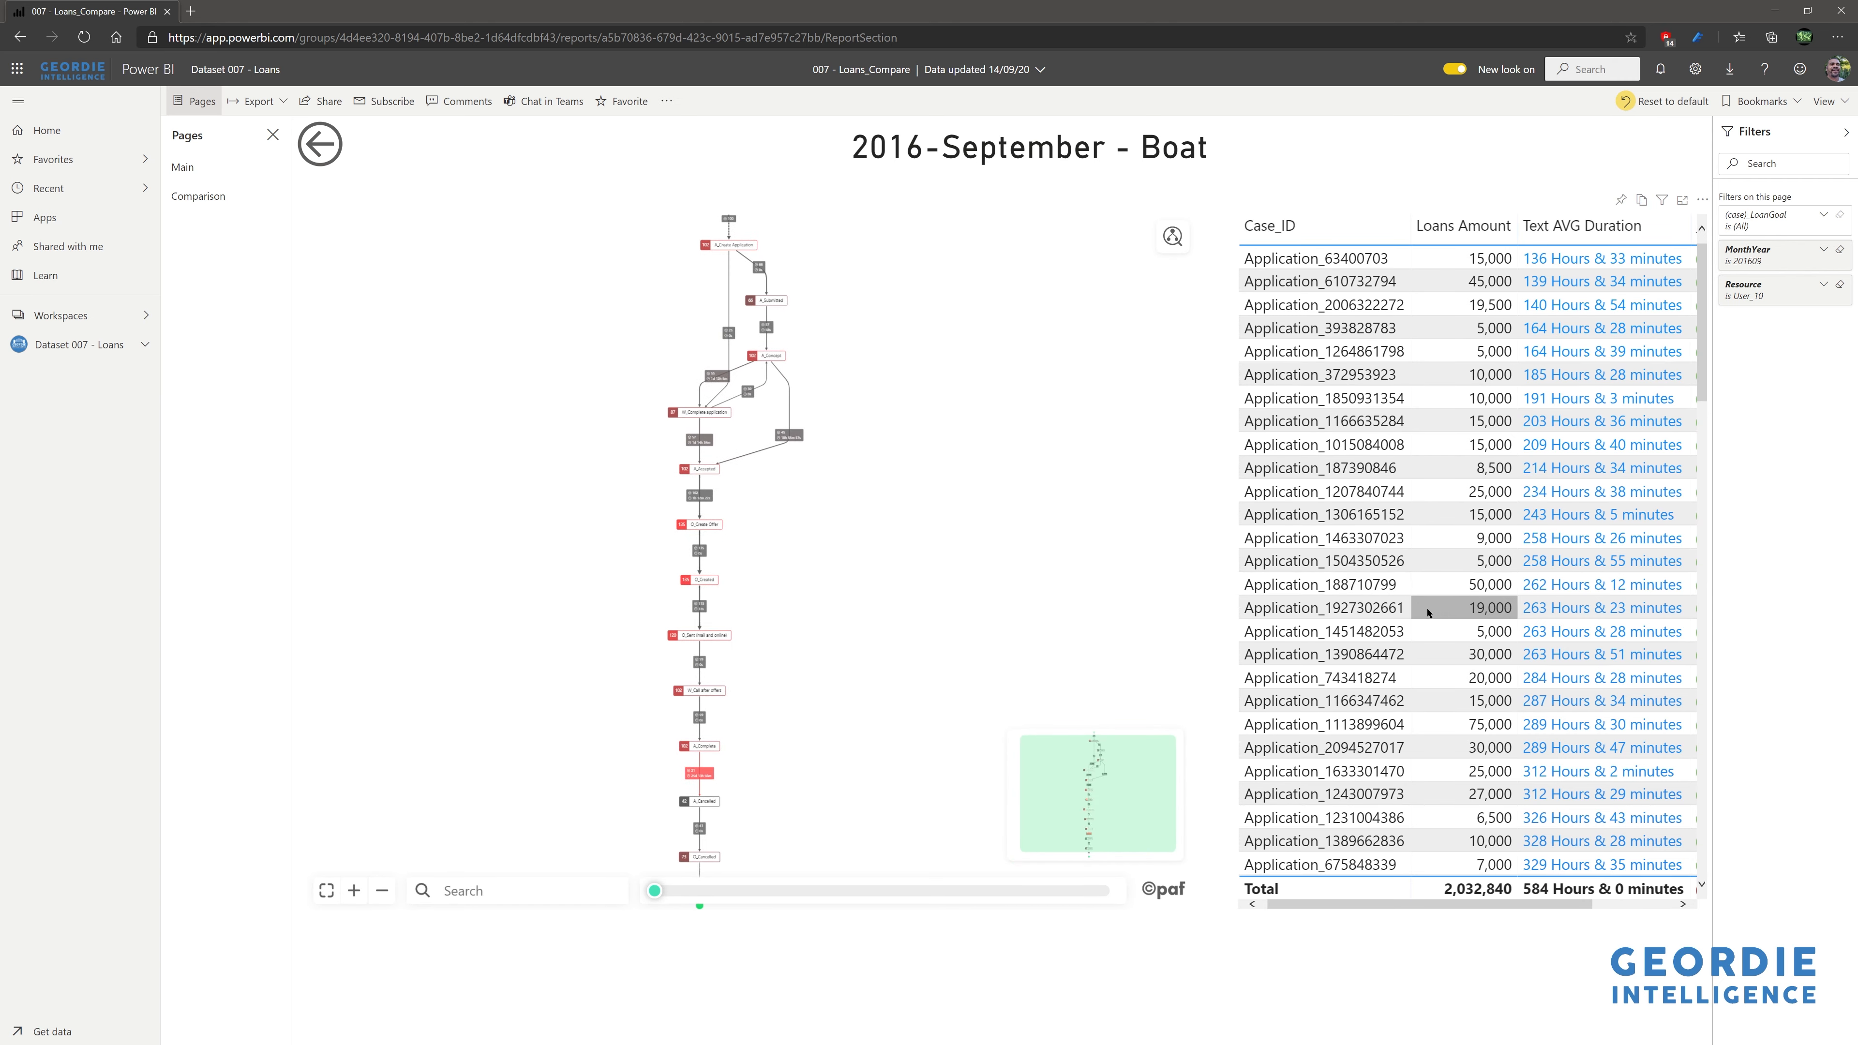
scroll(1427, 607, "down", 15)
scroll(1428, 613, "down", 2)
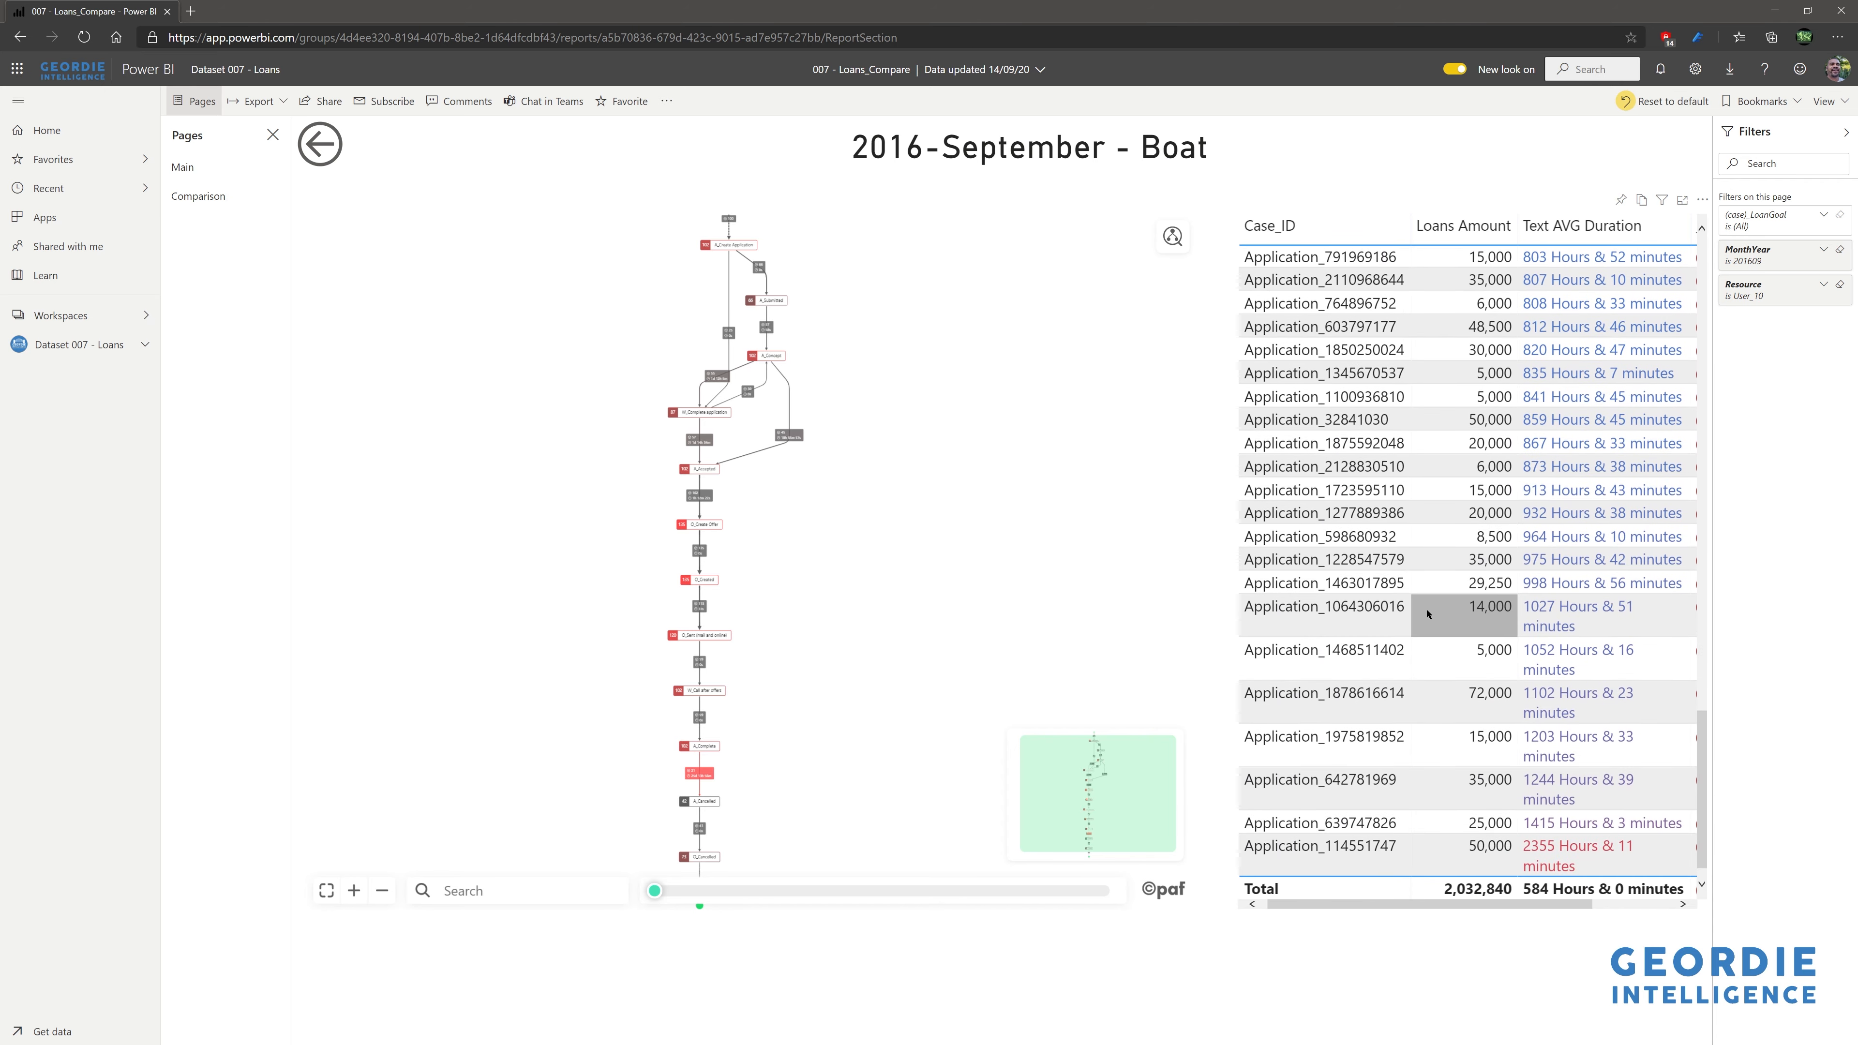
left_click(1360, 849)
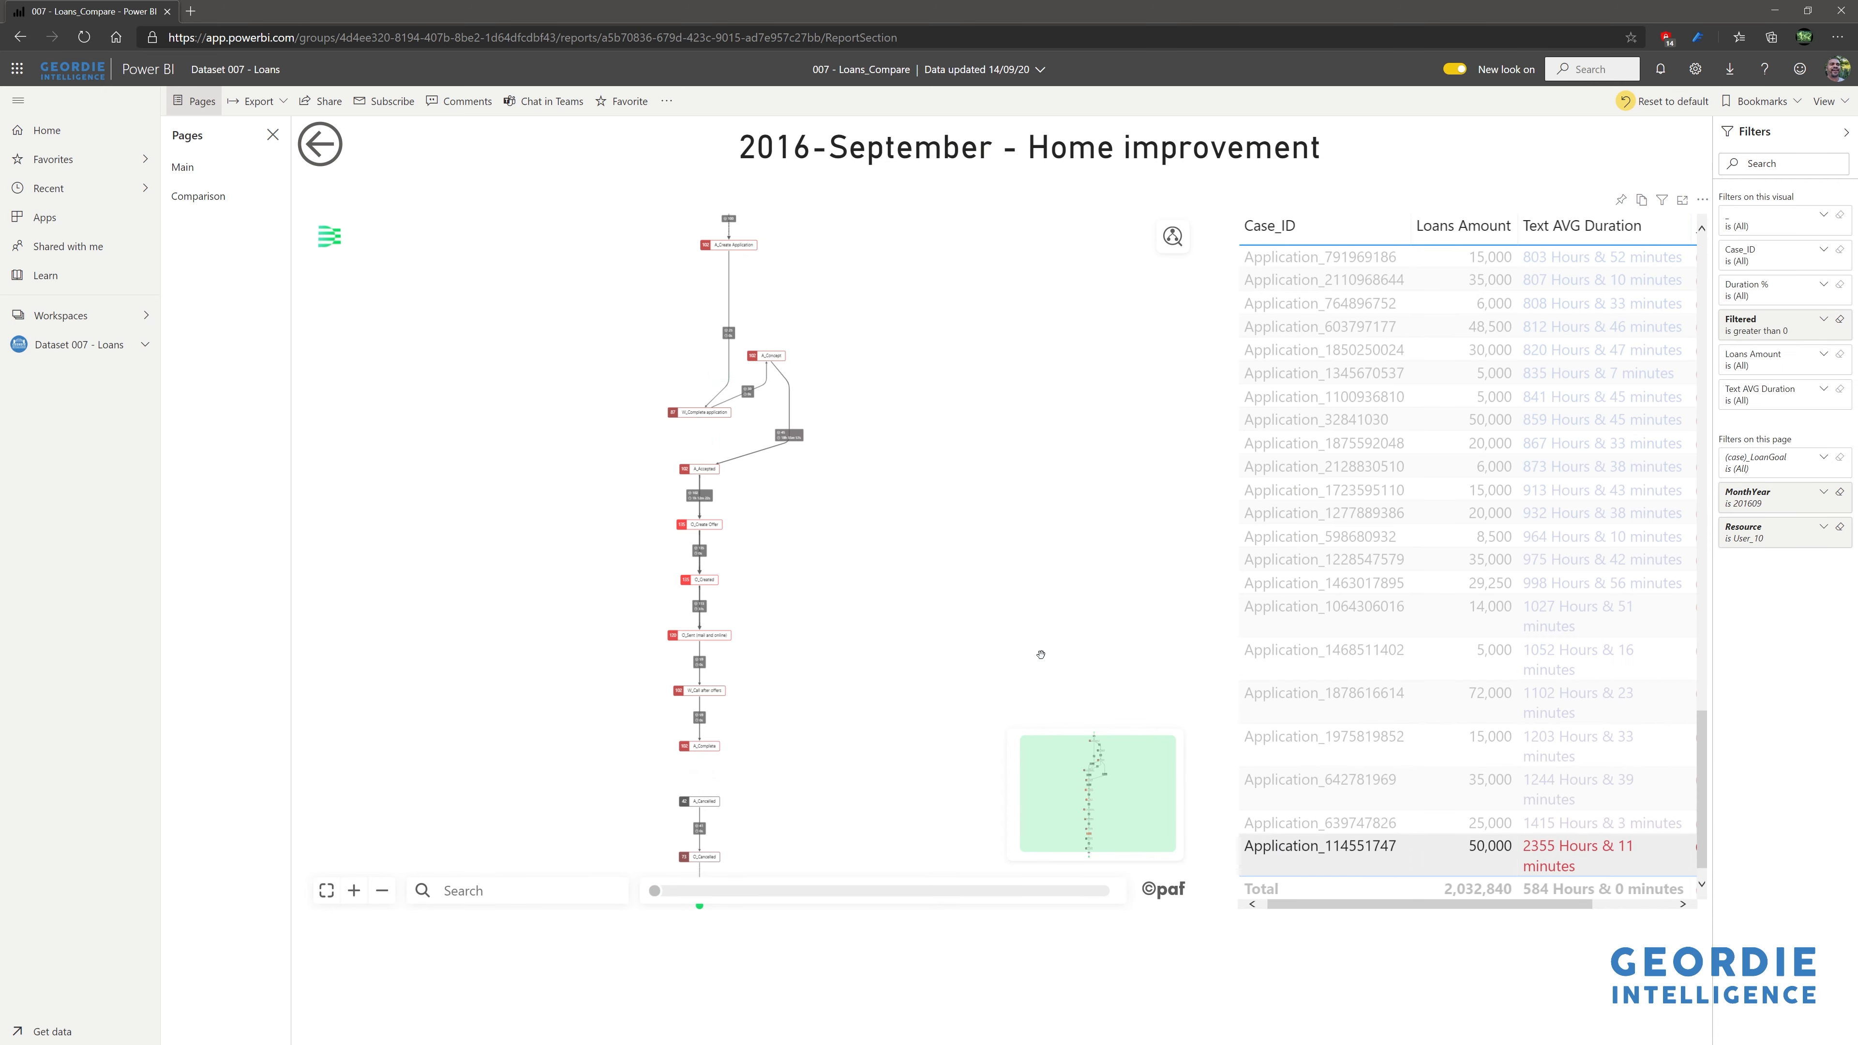
- Zoom and pan the Home improvement map across the W_Validate branches down to O_Returned
scroll(915, 691, "up", 5)
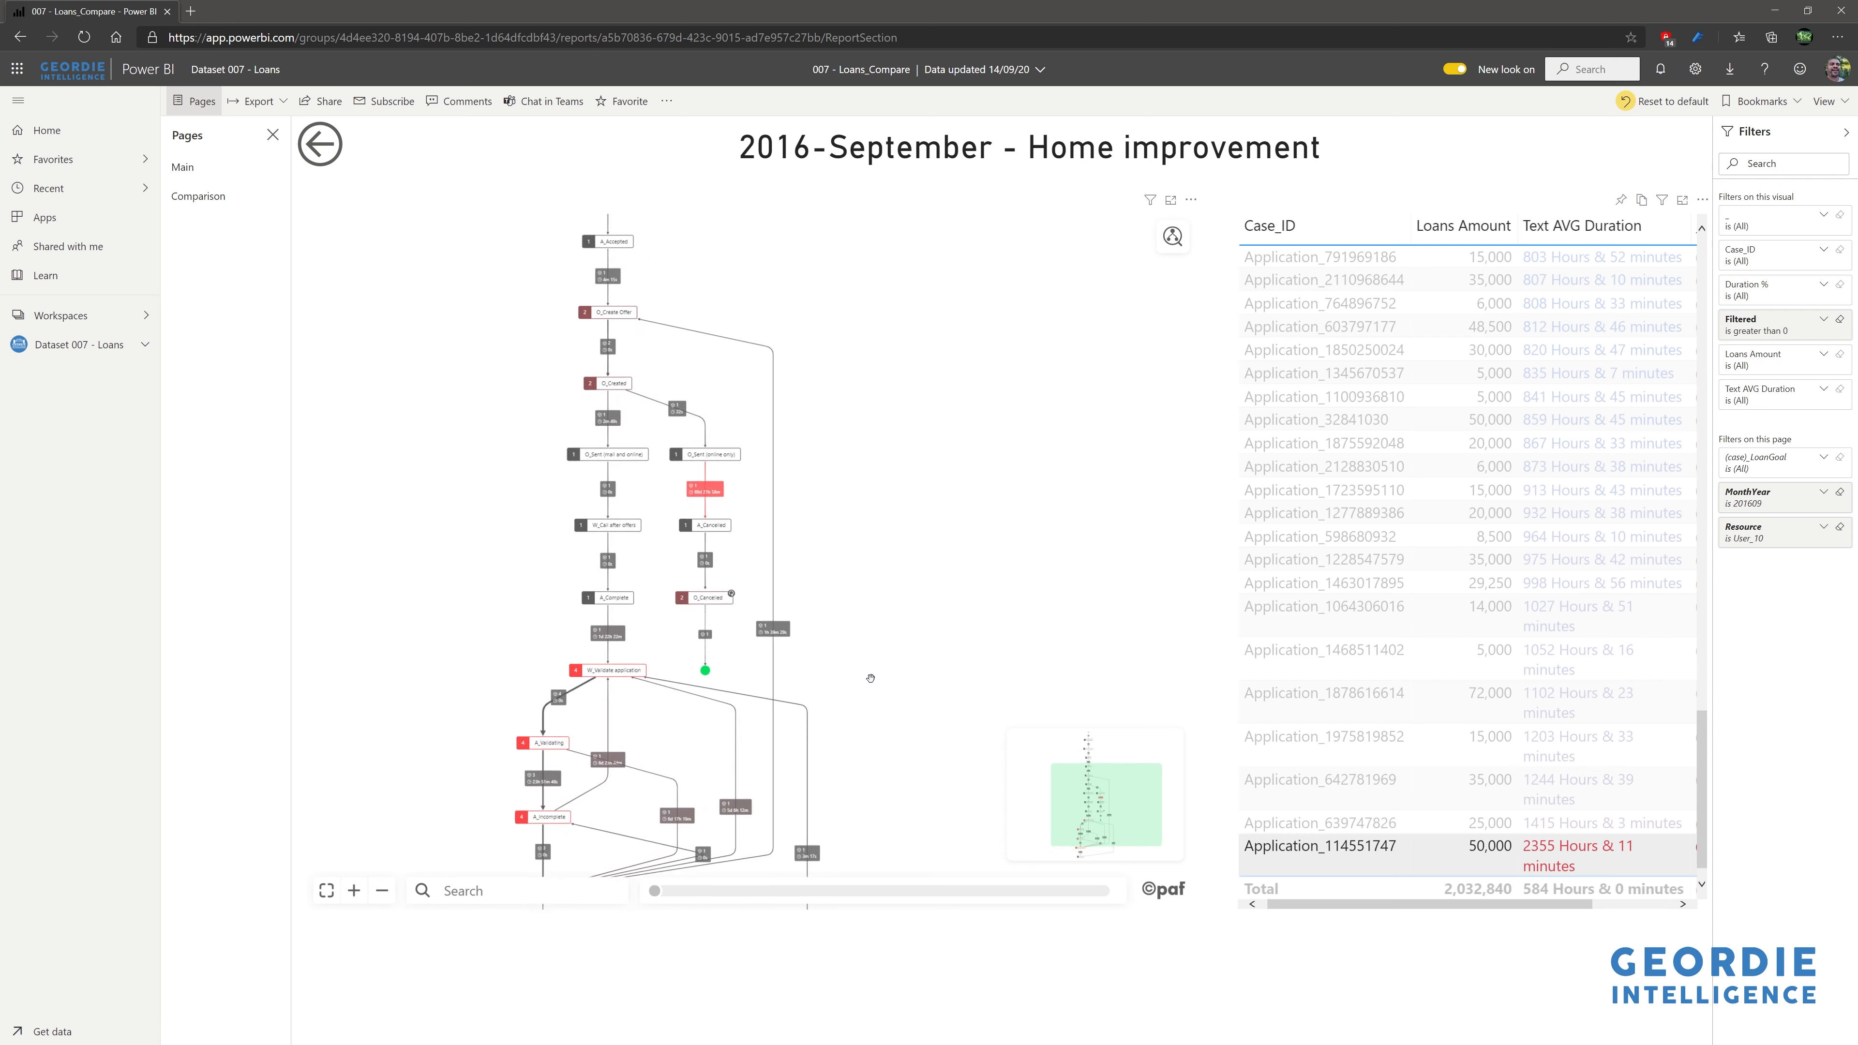
scroll(952, 530, "up", 3)
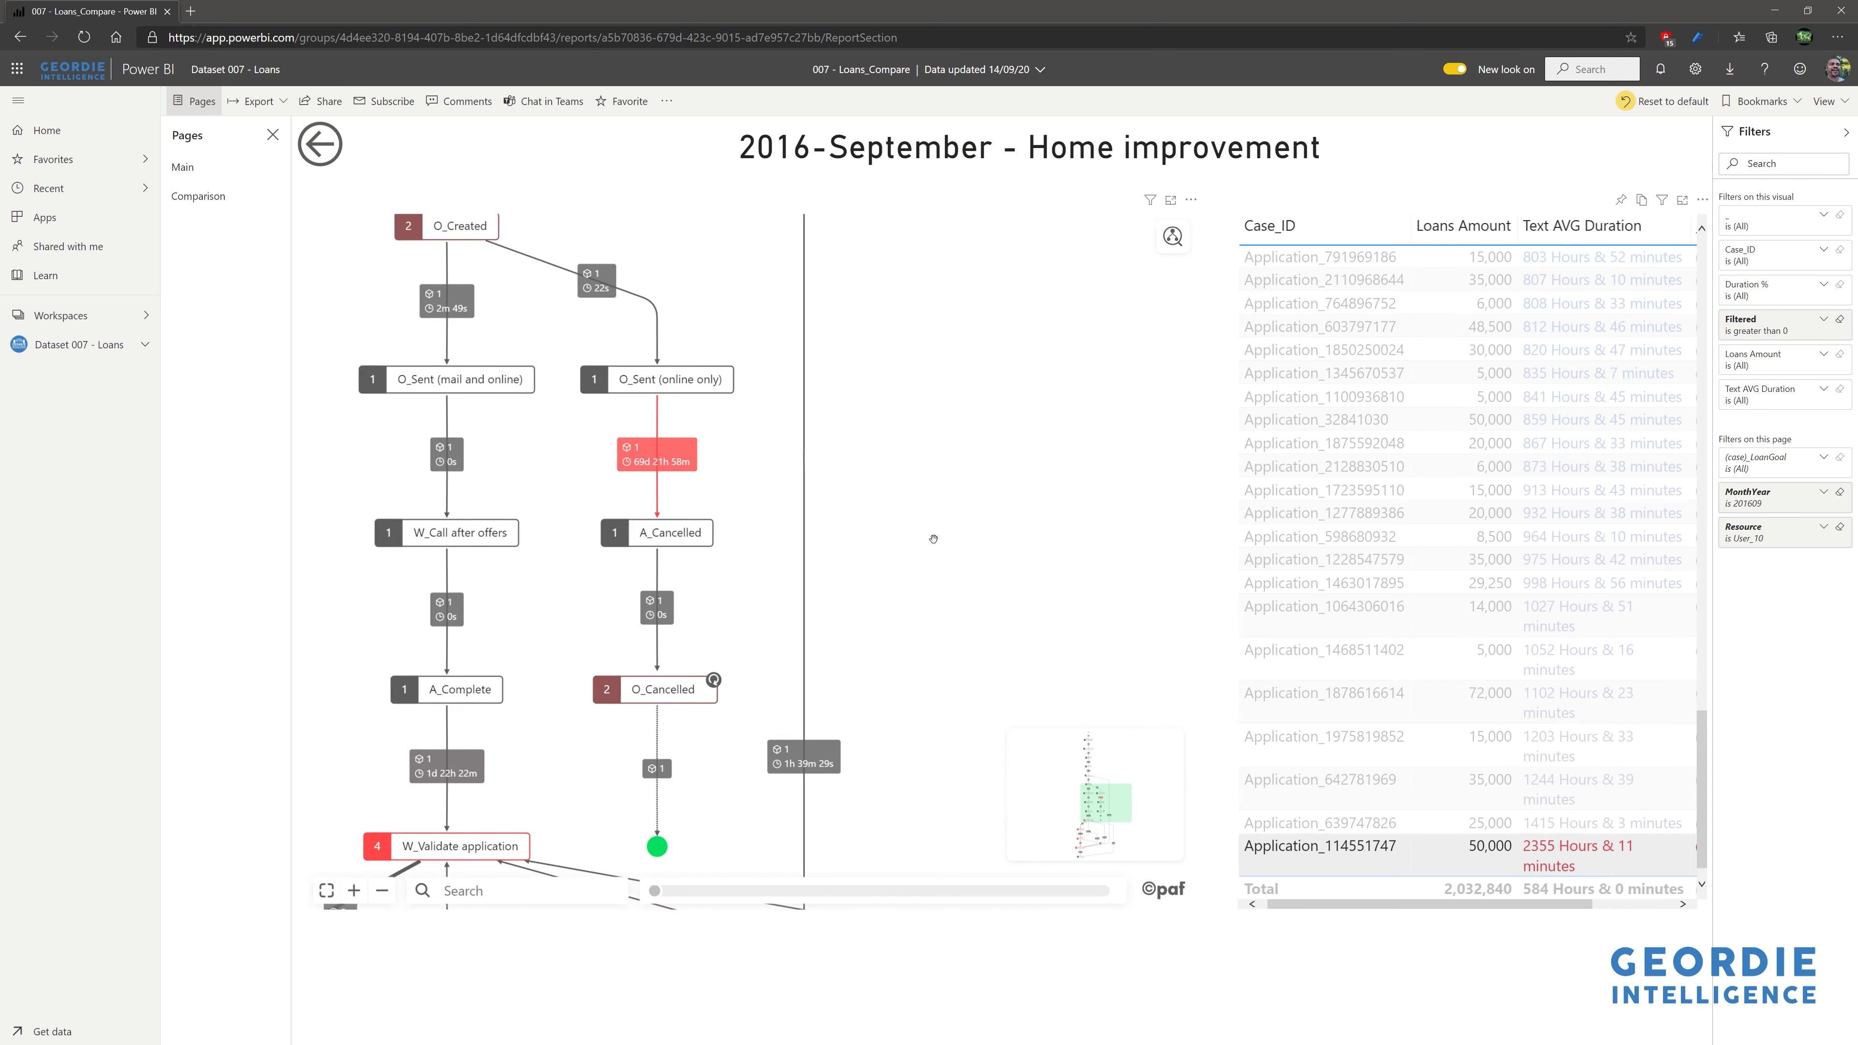
left_click_drag(934, 539, 924, 286)
left_click_drag(996, 431, 996, 224)
left_click_drag(999, 537, 979, 299)
scroll(985, 396, "down", 5)
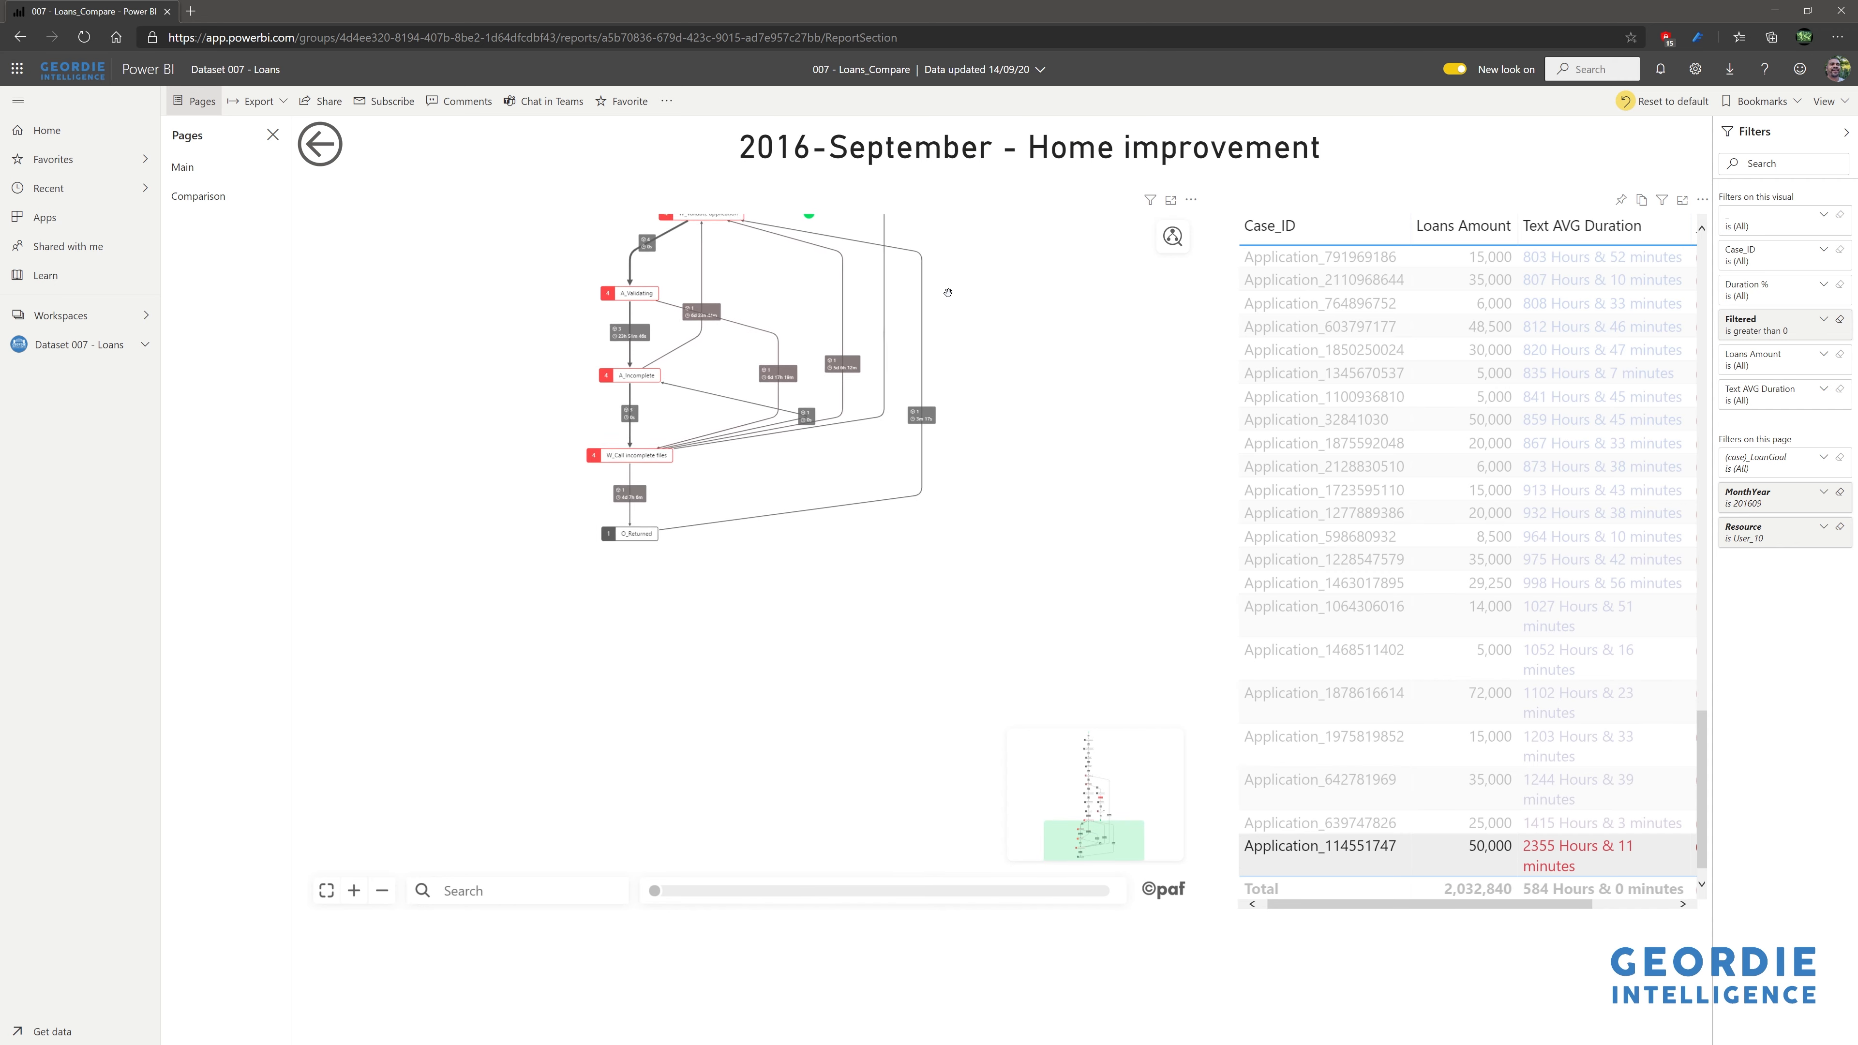
left_click_drag(924, 233, 996, 481)
left_click_drag(1003, 311, 1055, 578)
scroll(889, 351, "up", 8)
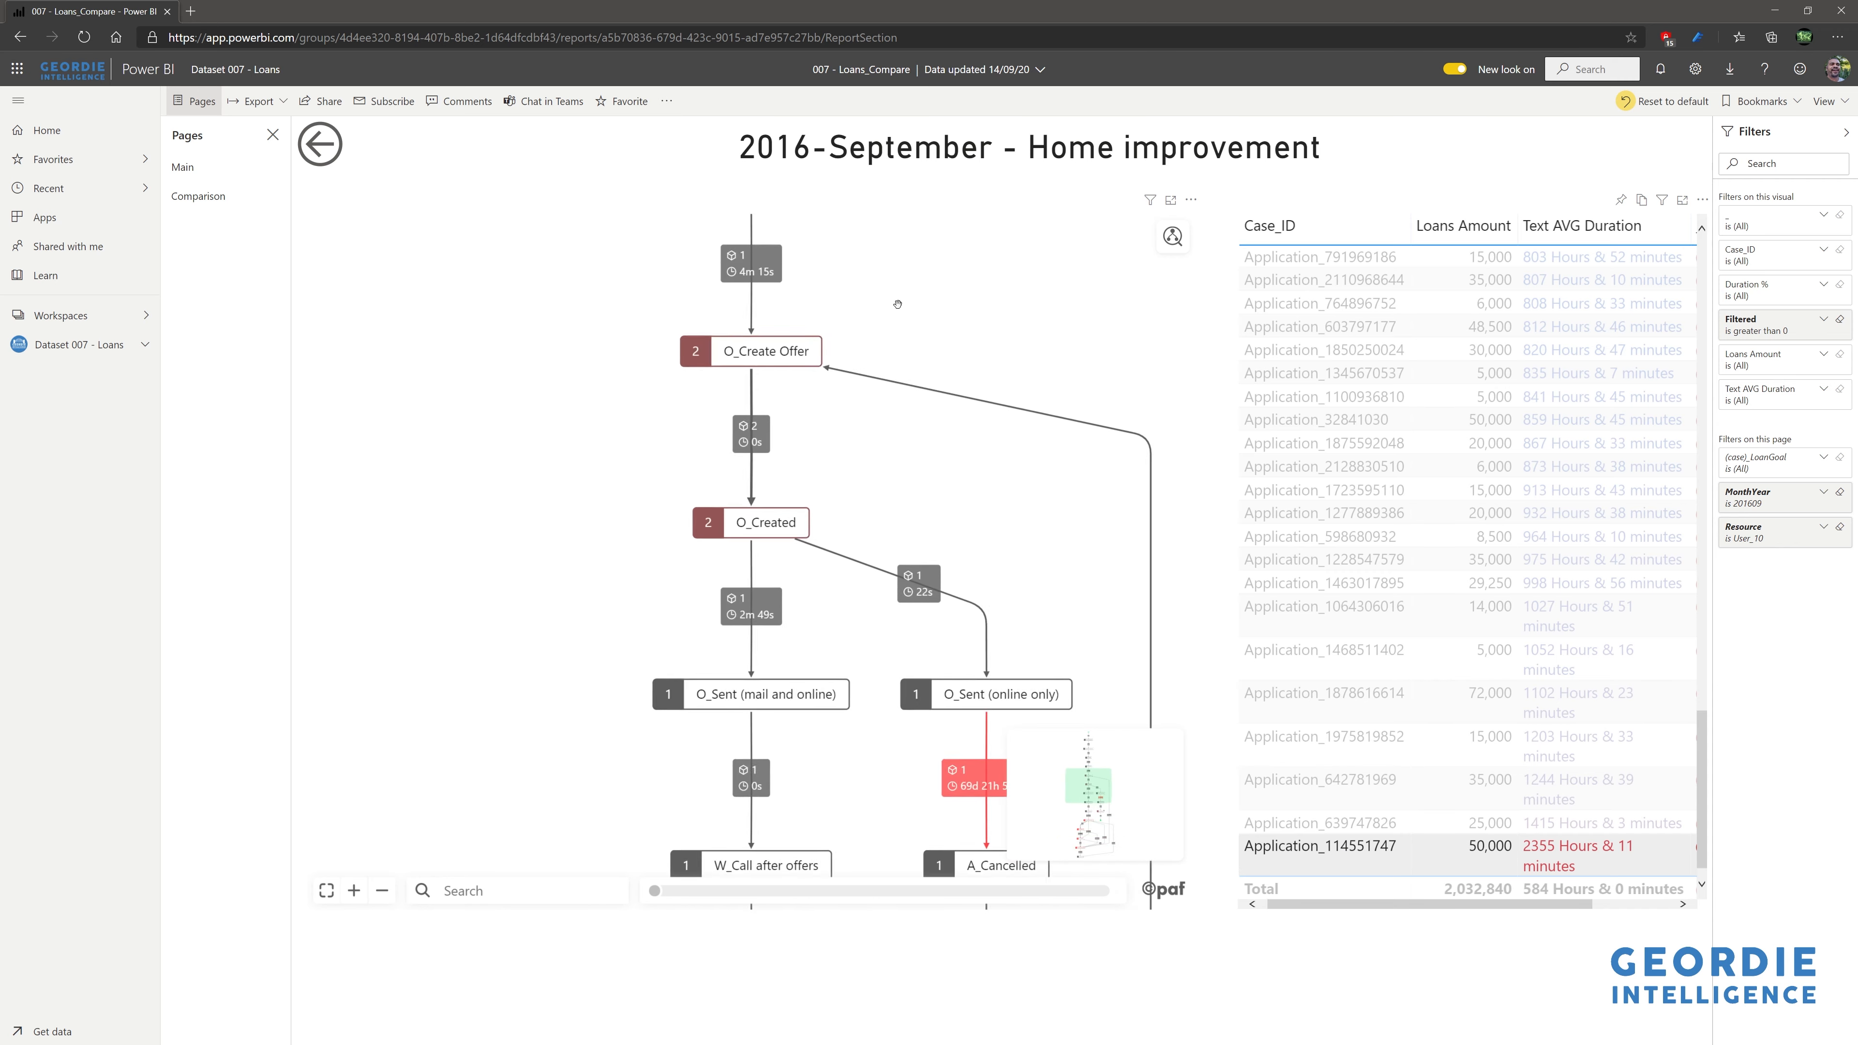
- Inspect O_Create Offer, O_Sent (online only), A_Cancelled and W_Call incomplete files up close
left_click_drag(942, 436, 855, 312)
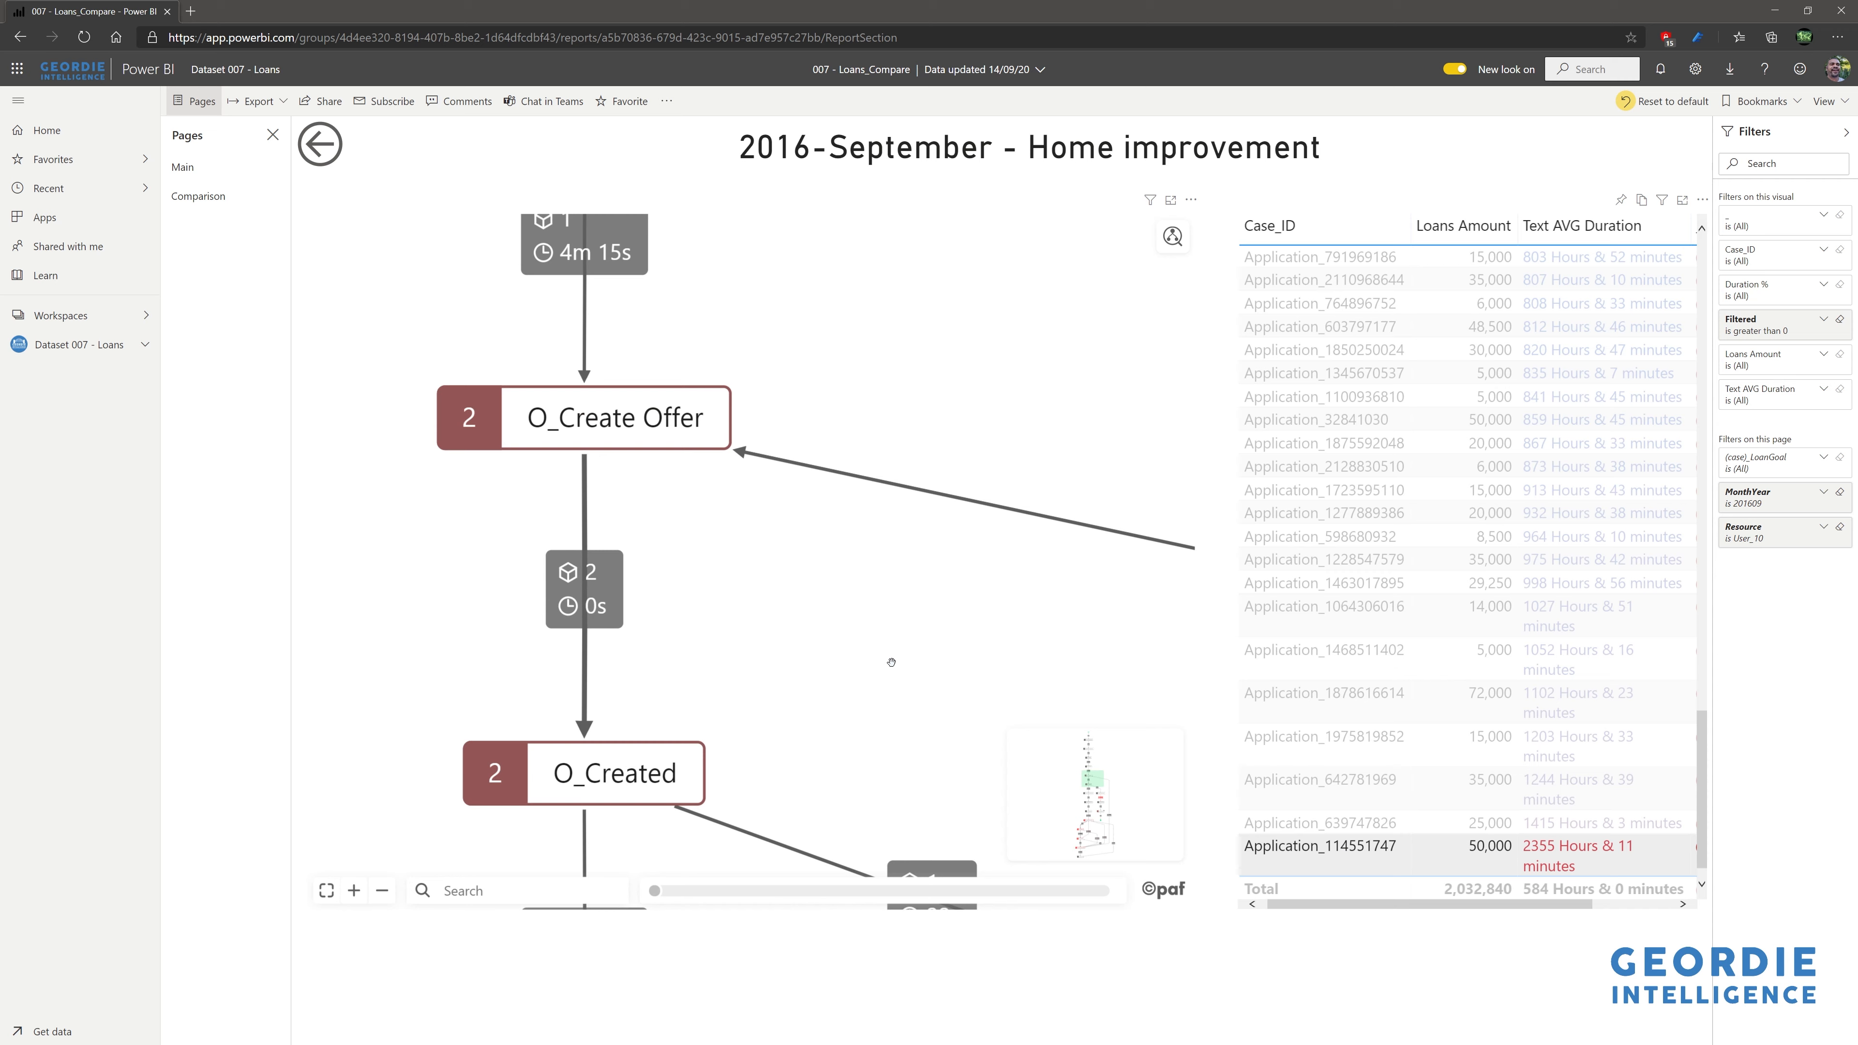
left_click_drag(888, 660, 843, 400)
left_click_drag(971, 611, 792, 226)
left_click_drag(1034, 634, 832, 395)
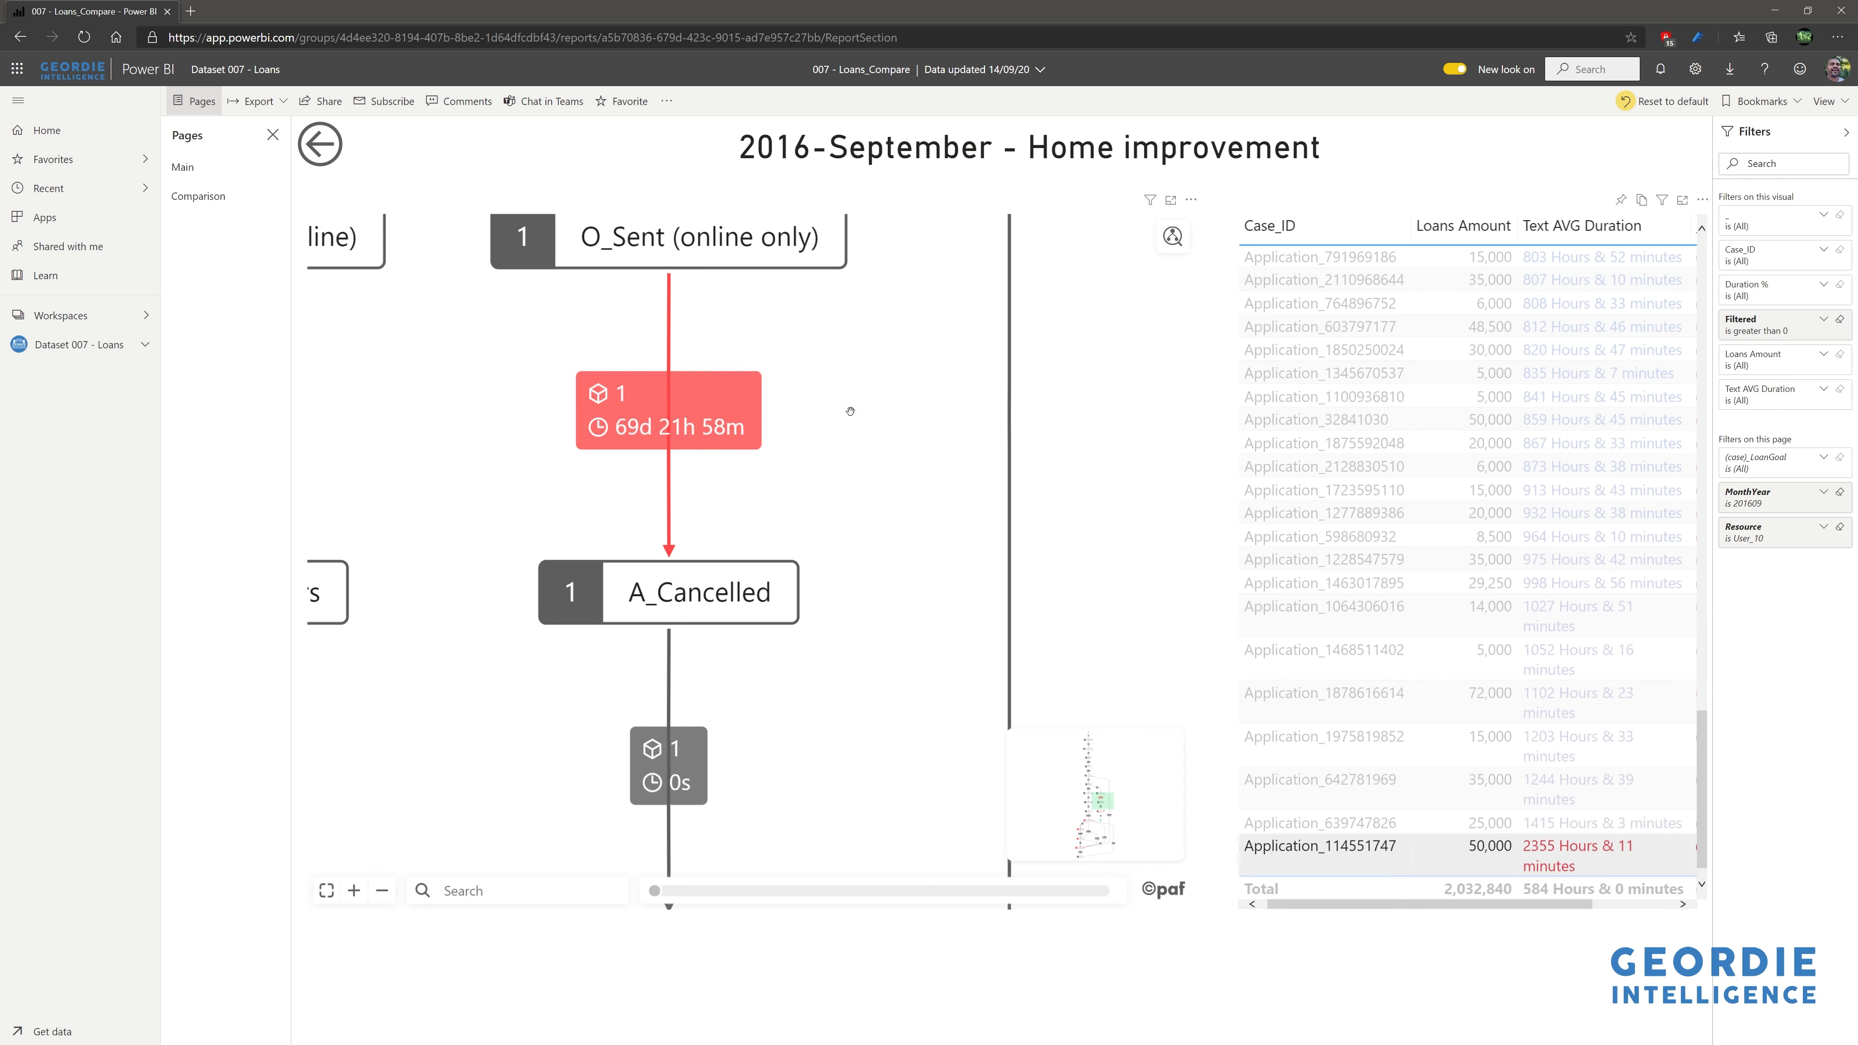
scroll(850, 411, "down", 5)
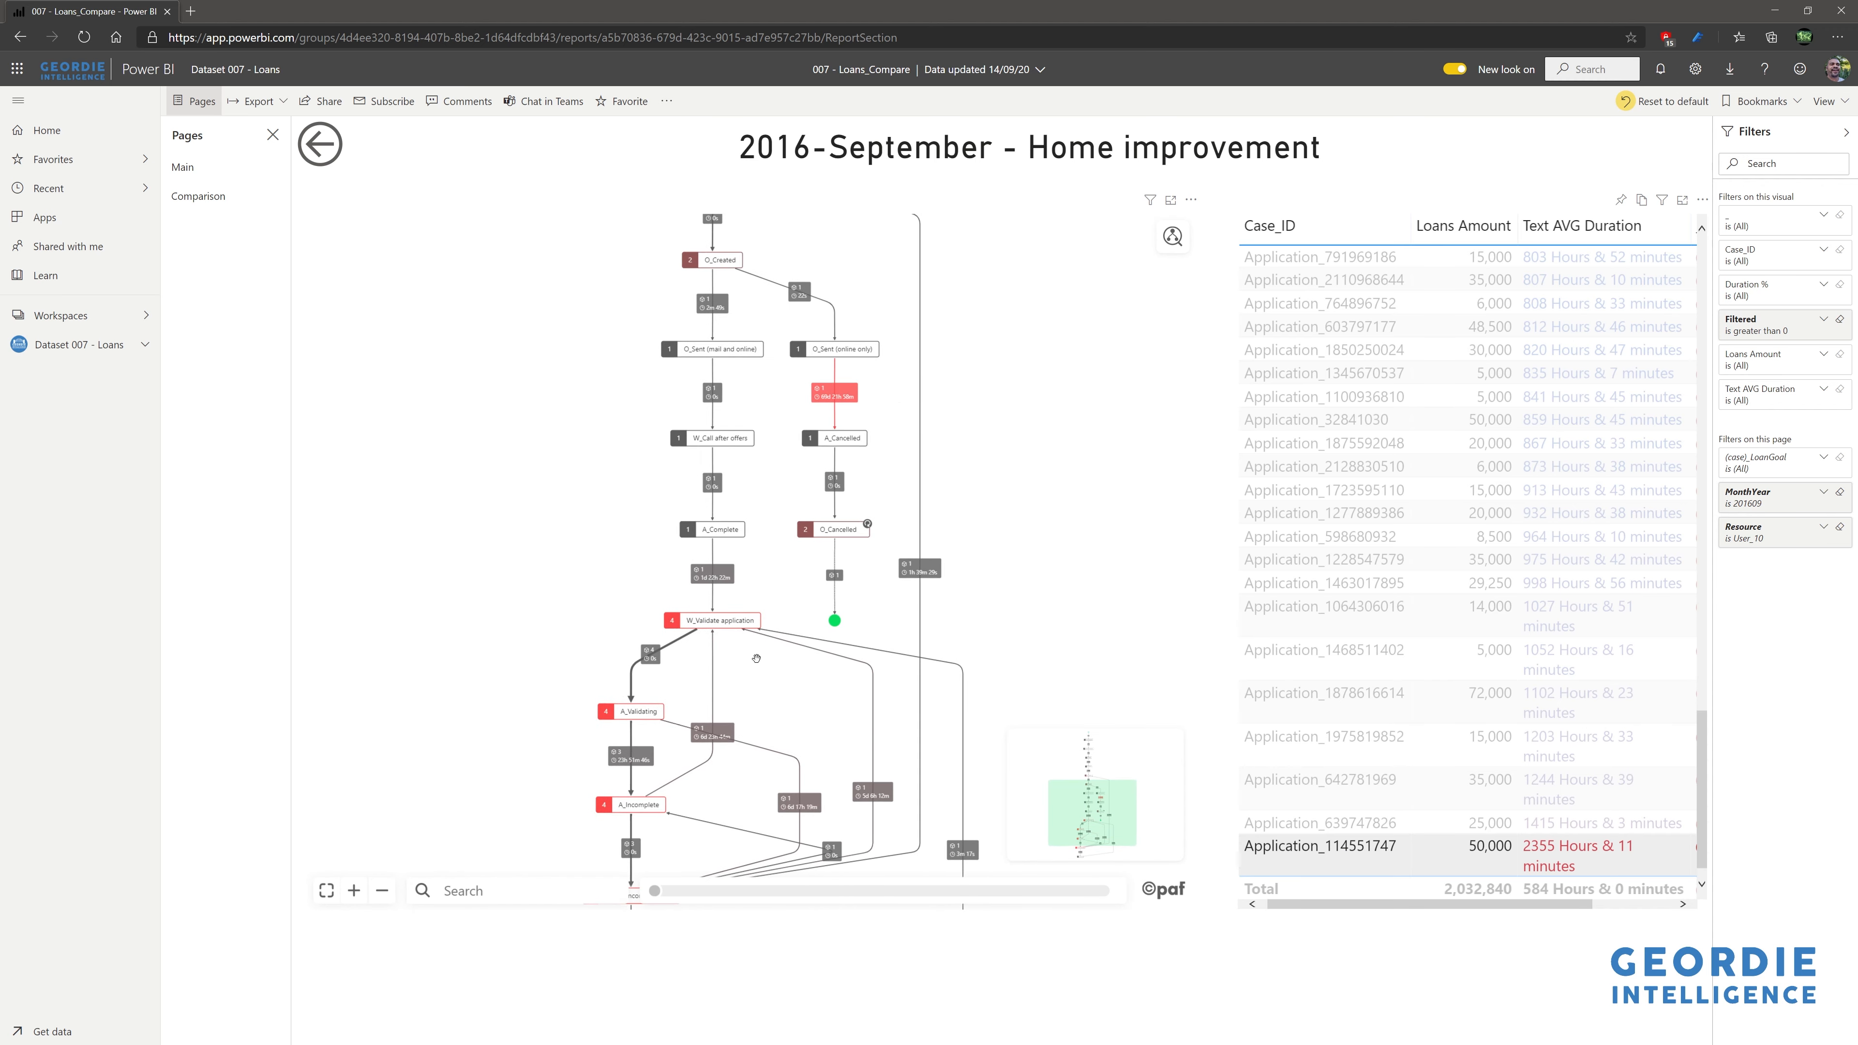
left_click_drag(730, 673, 728, 527)
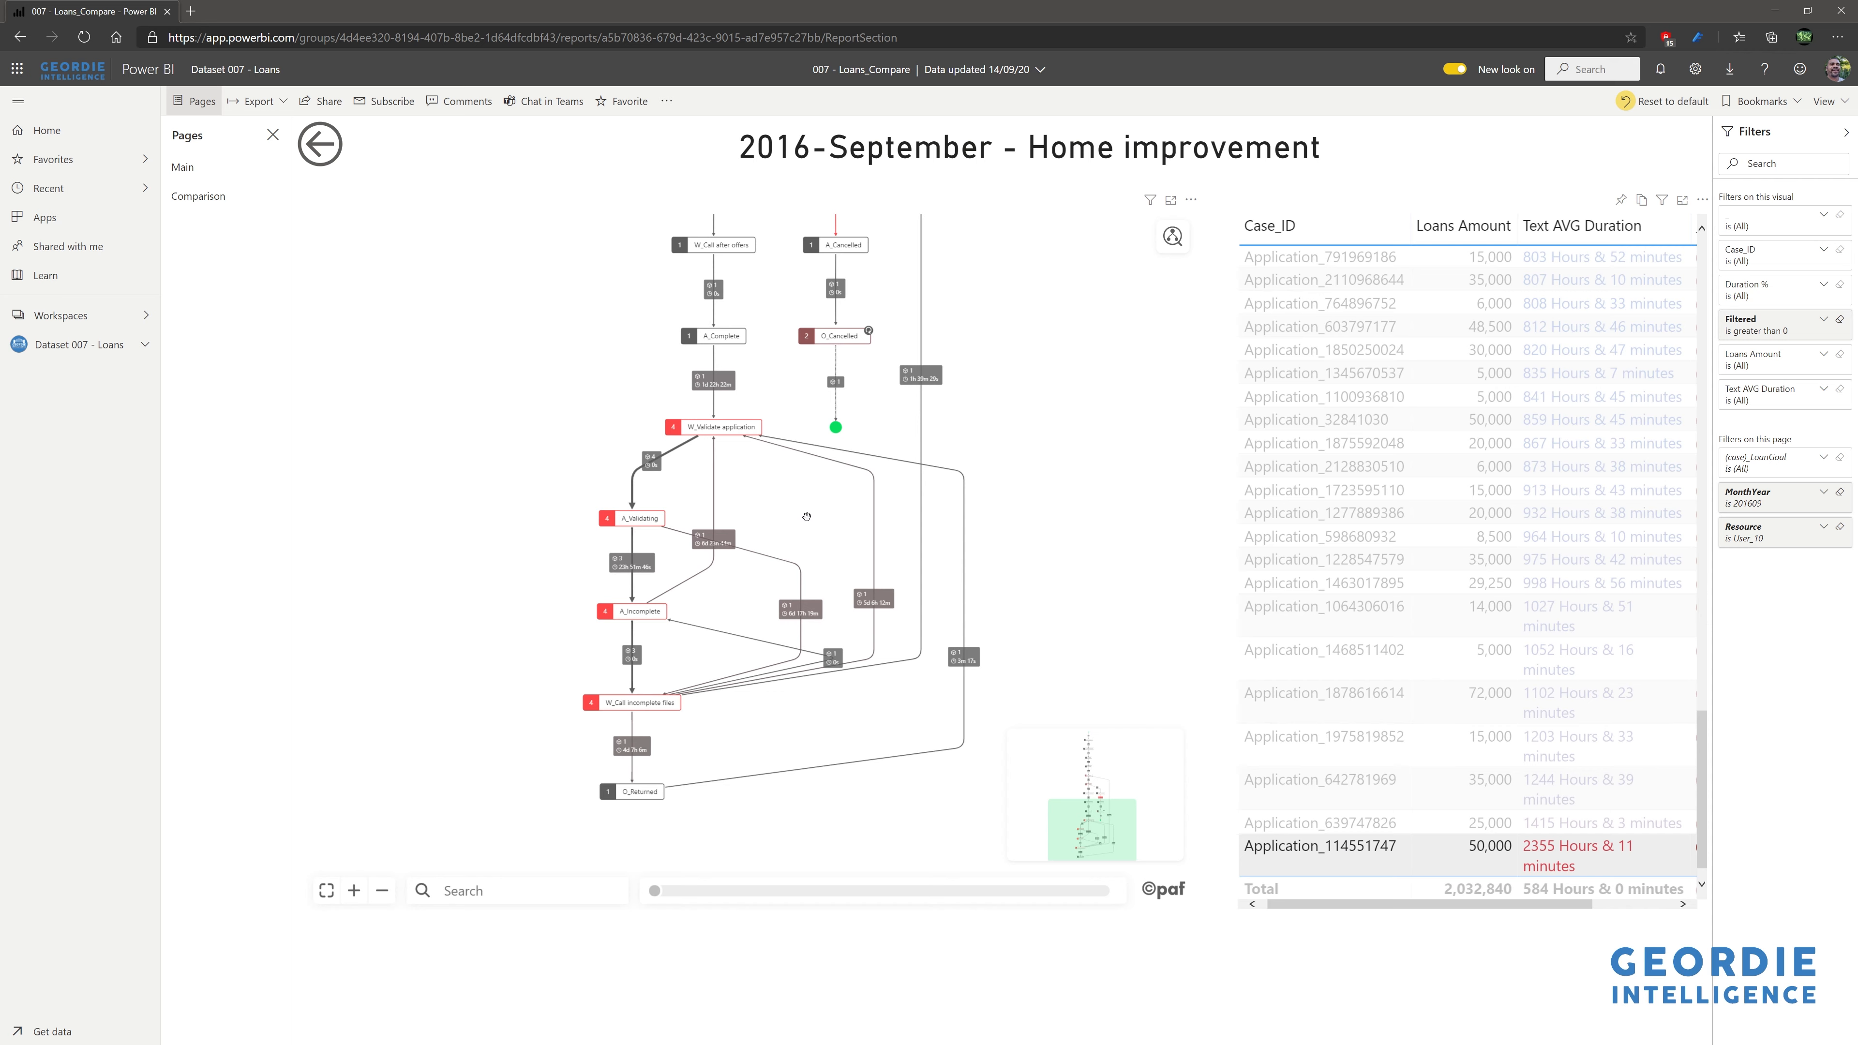
left_click_drag(804, 514, 771, 609)
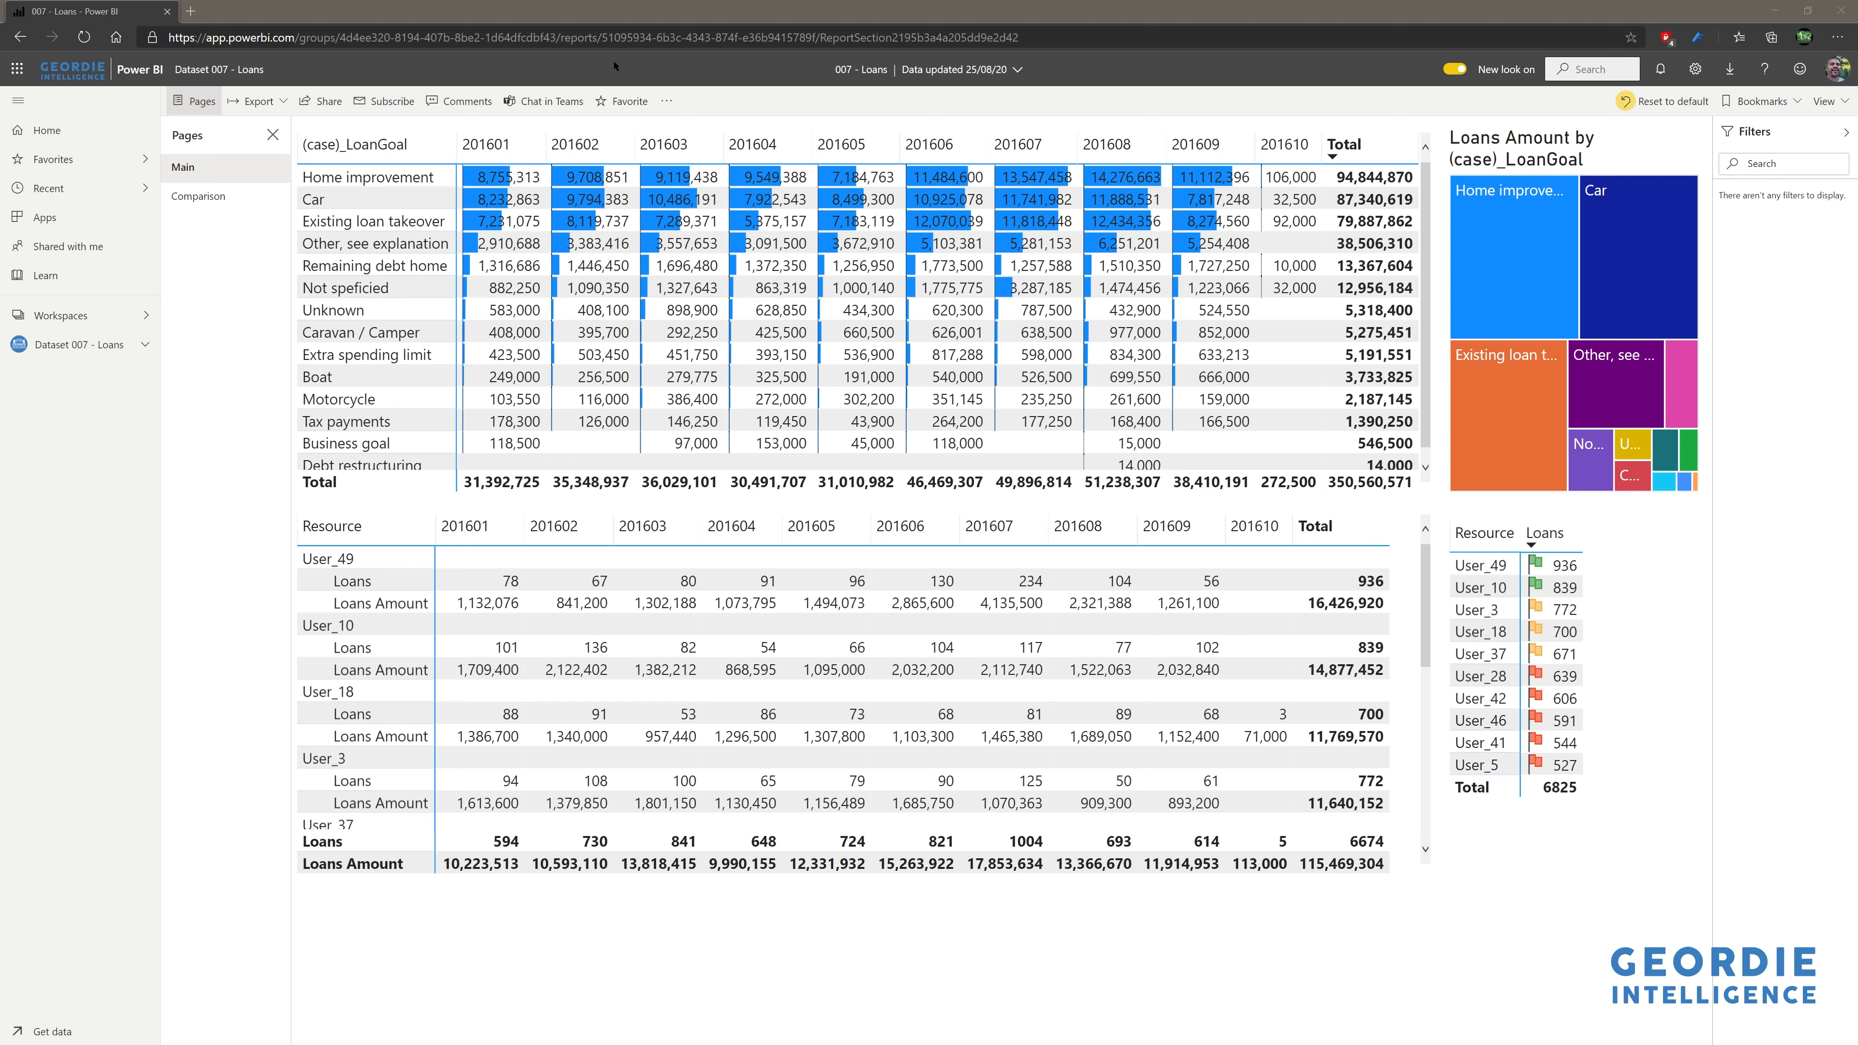
- Export 007 - Loans as a .pbix download and open the downloaded file in Desktop
left_click(667, 102)
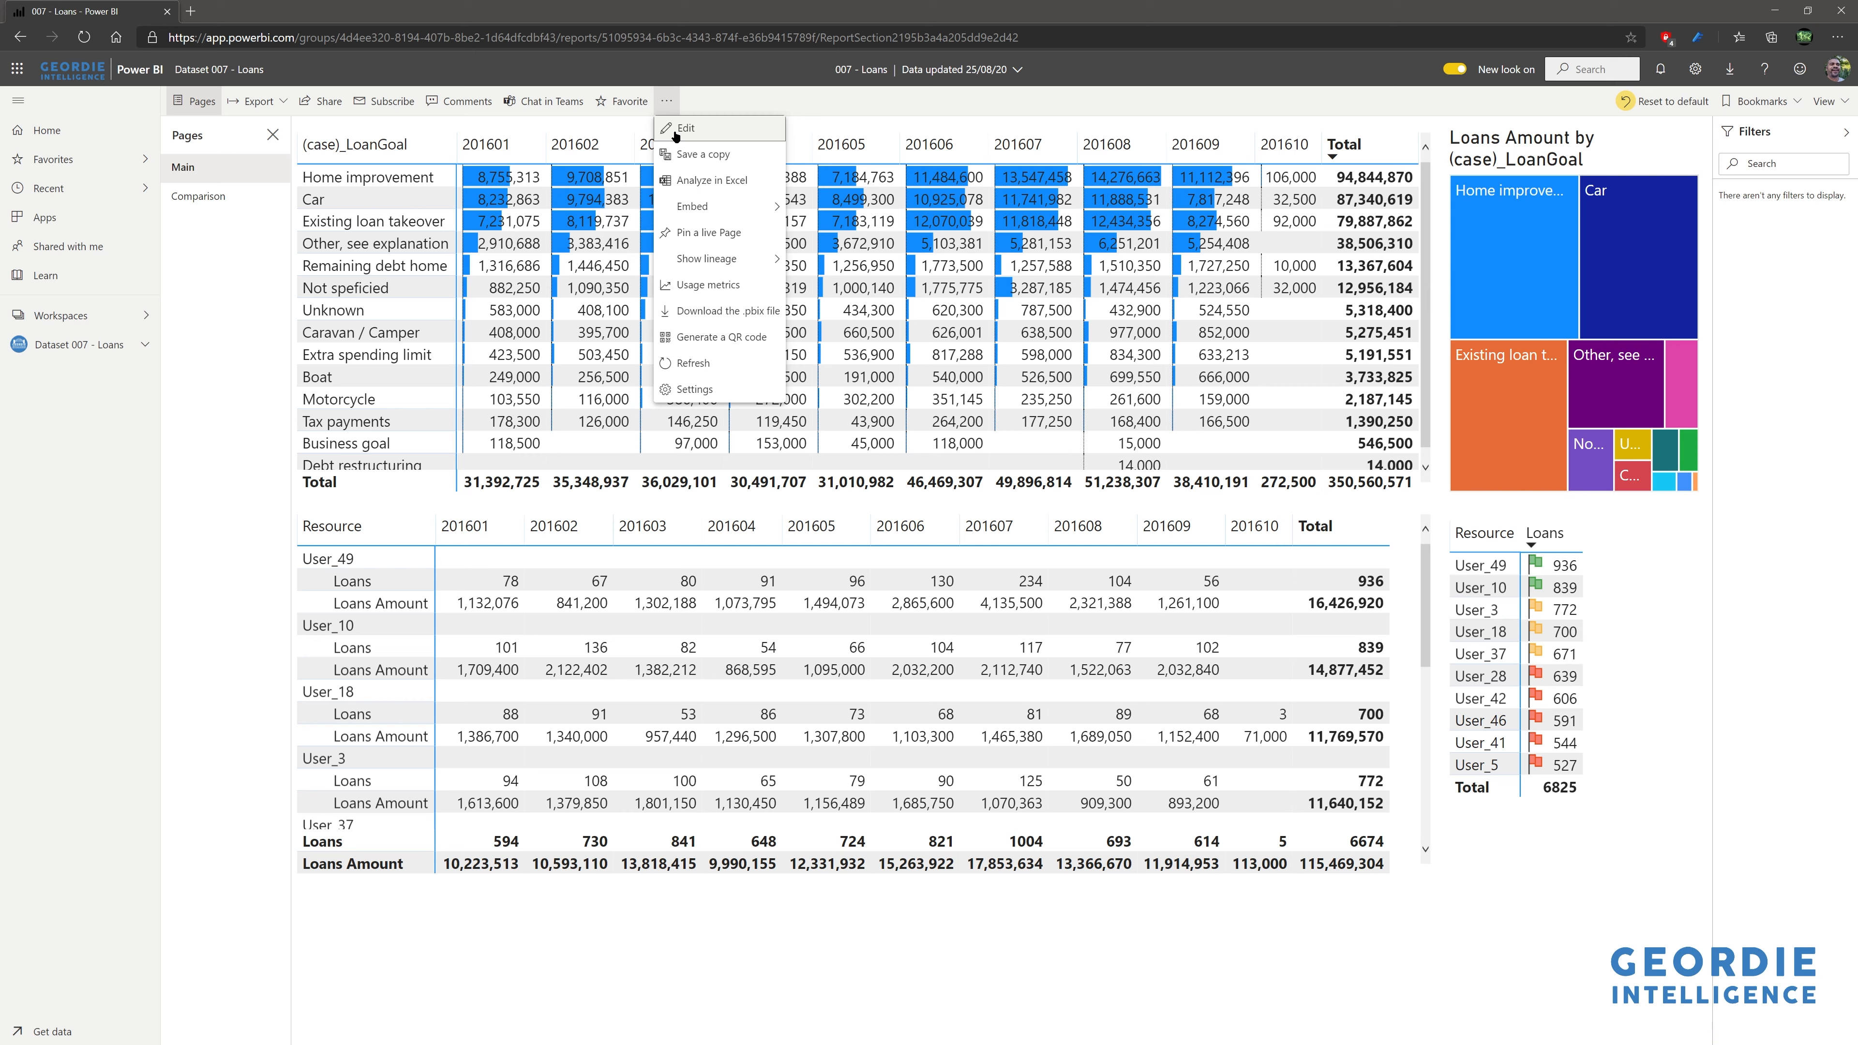
left_click(709, 313)
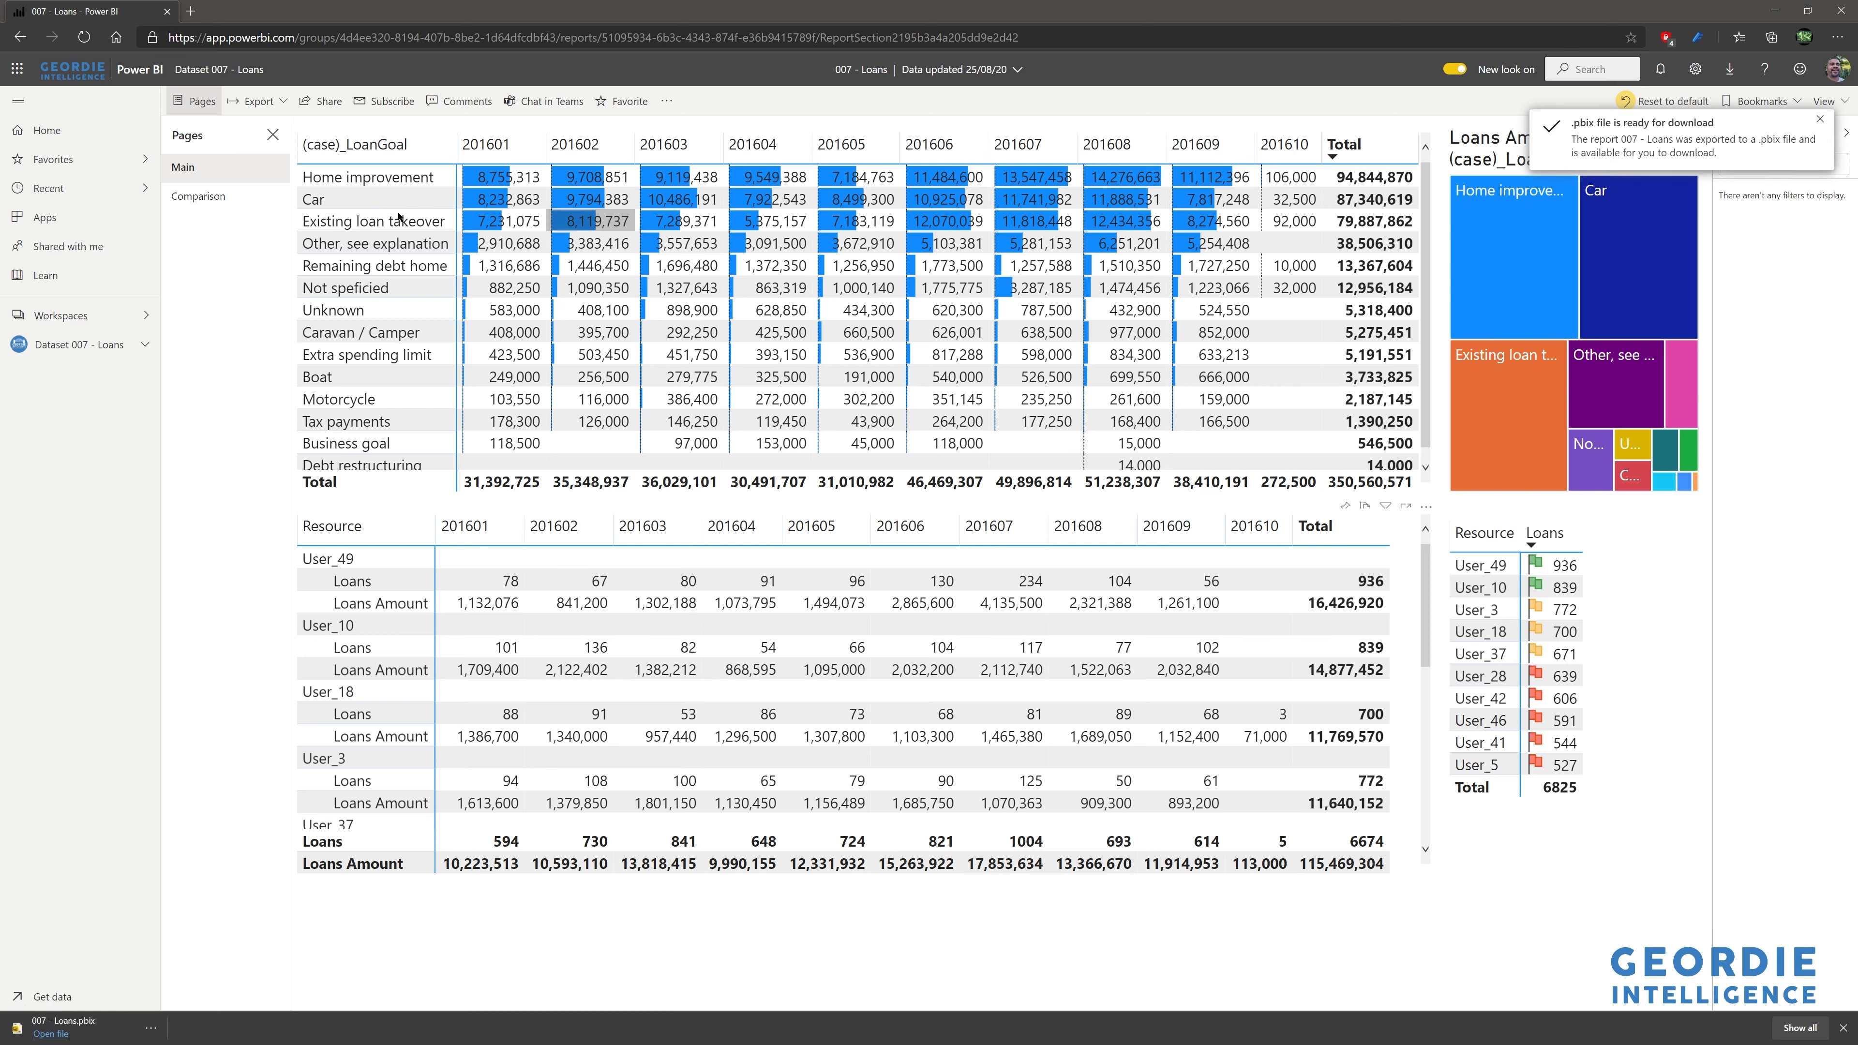
left_click(50, 1033)
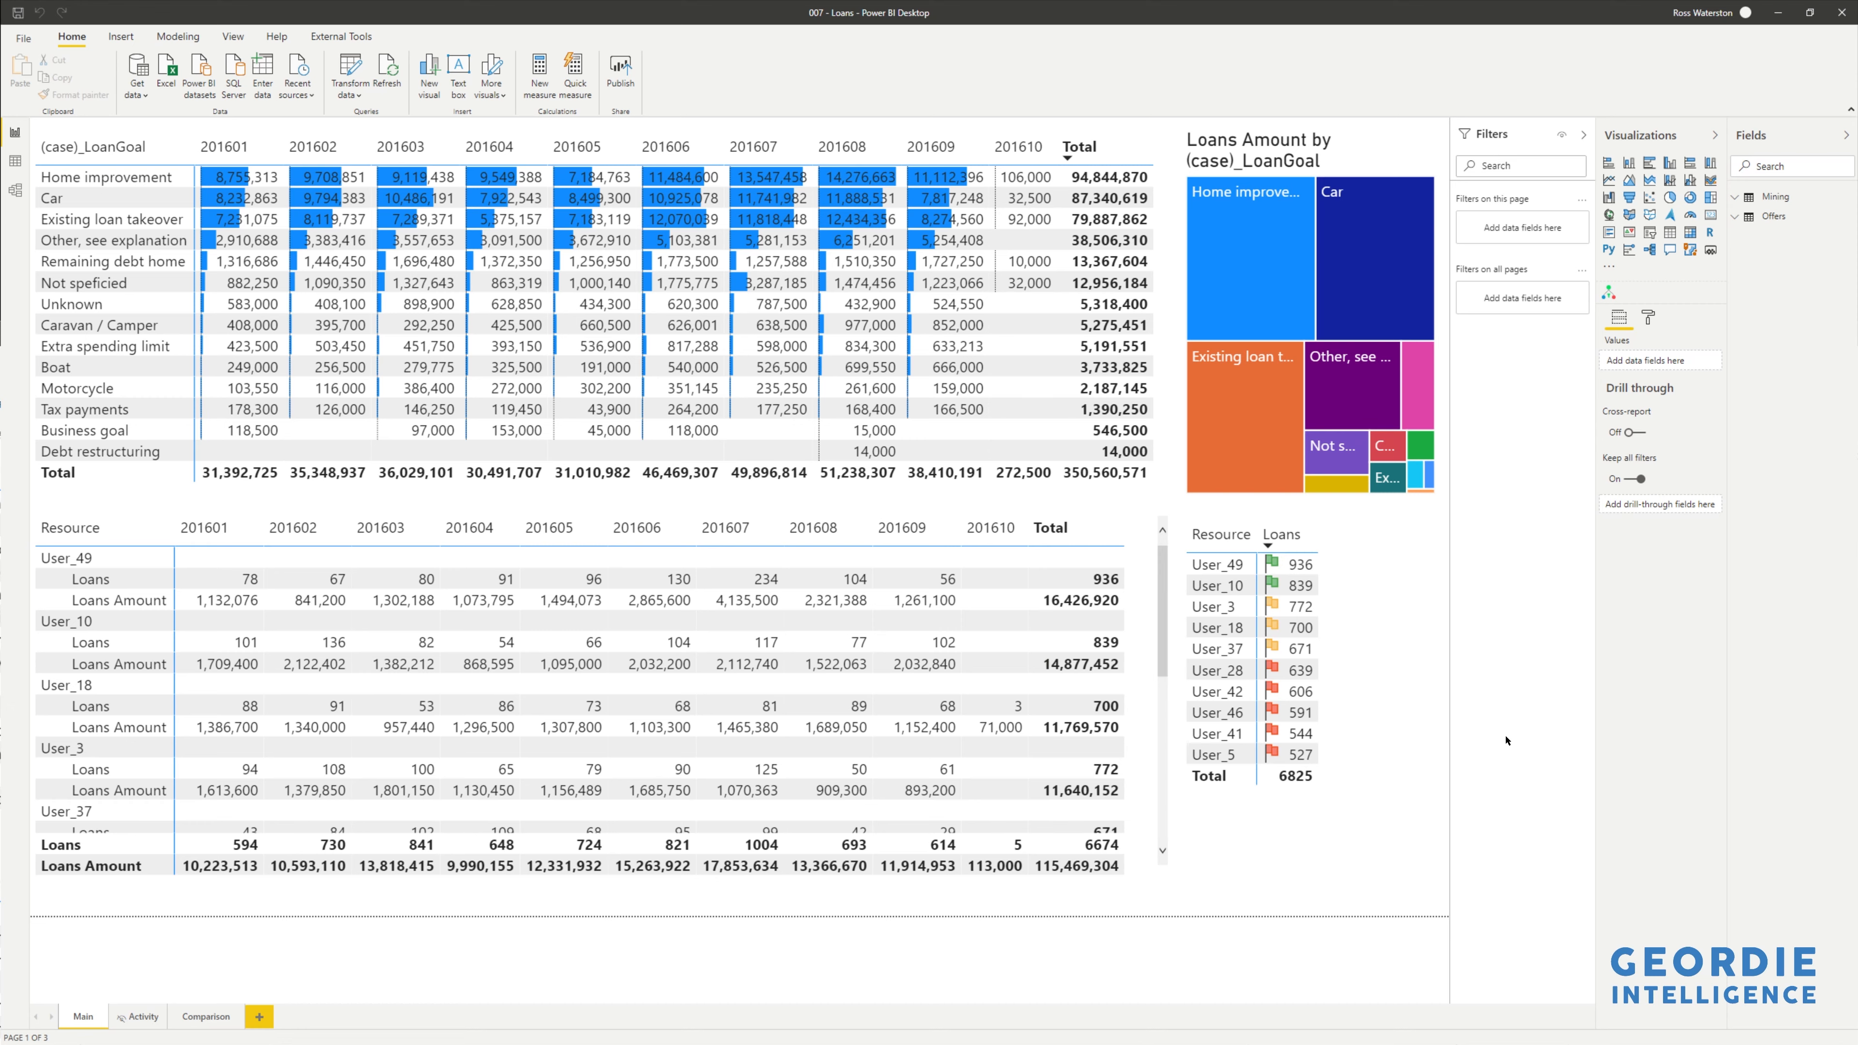
- Search the visuals store for 'process.science' and add the process.science Process Mining visual
left_click(1608, 272)
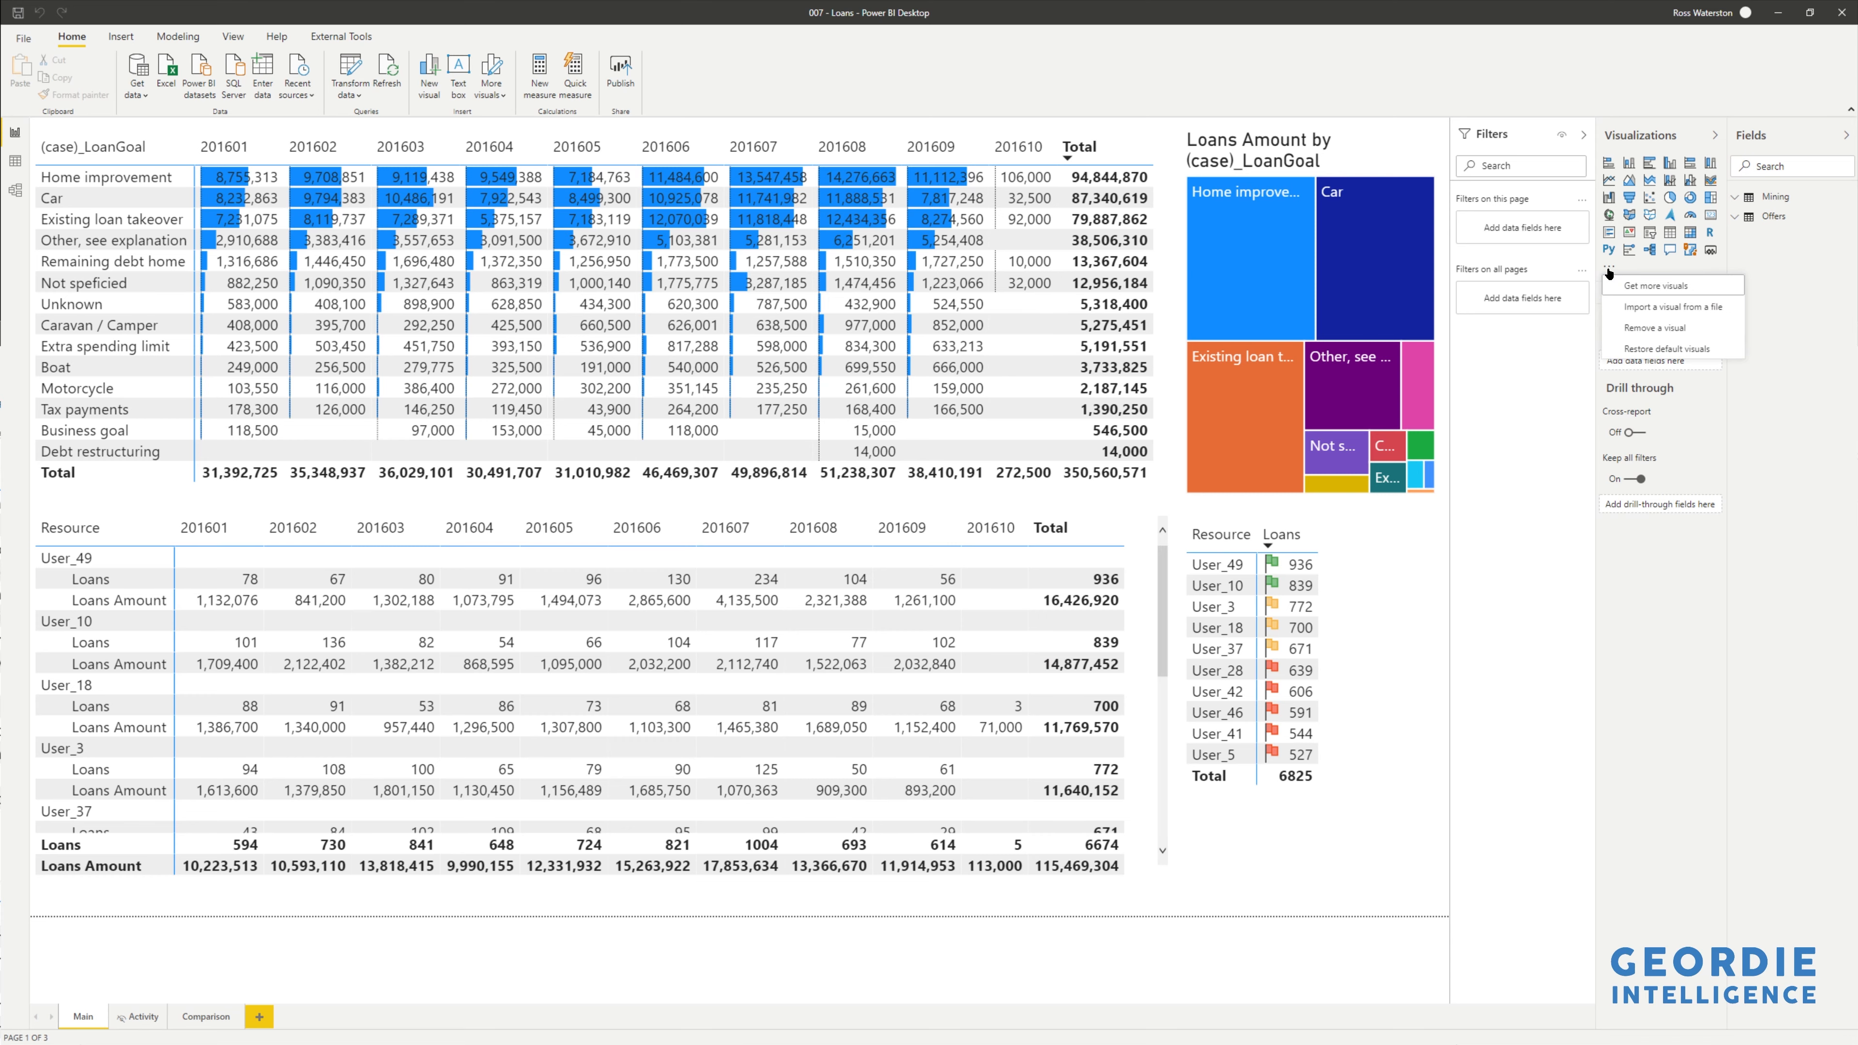
left_click(1629, 287)
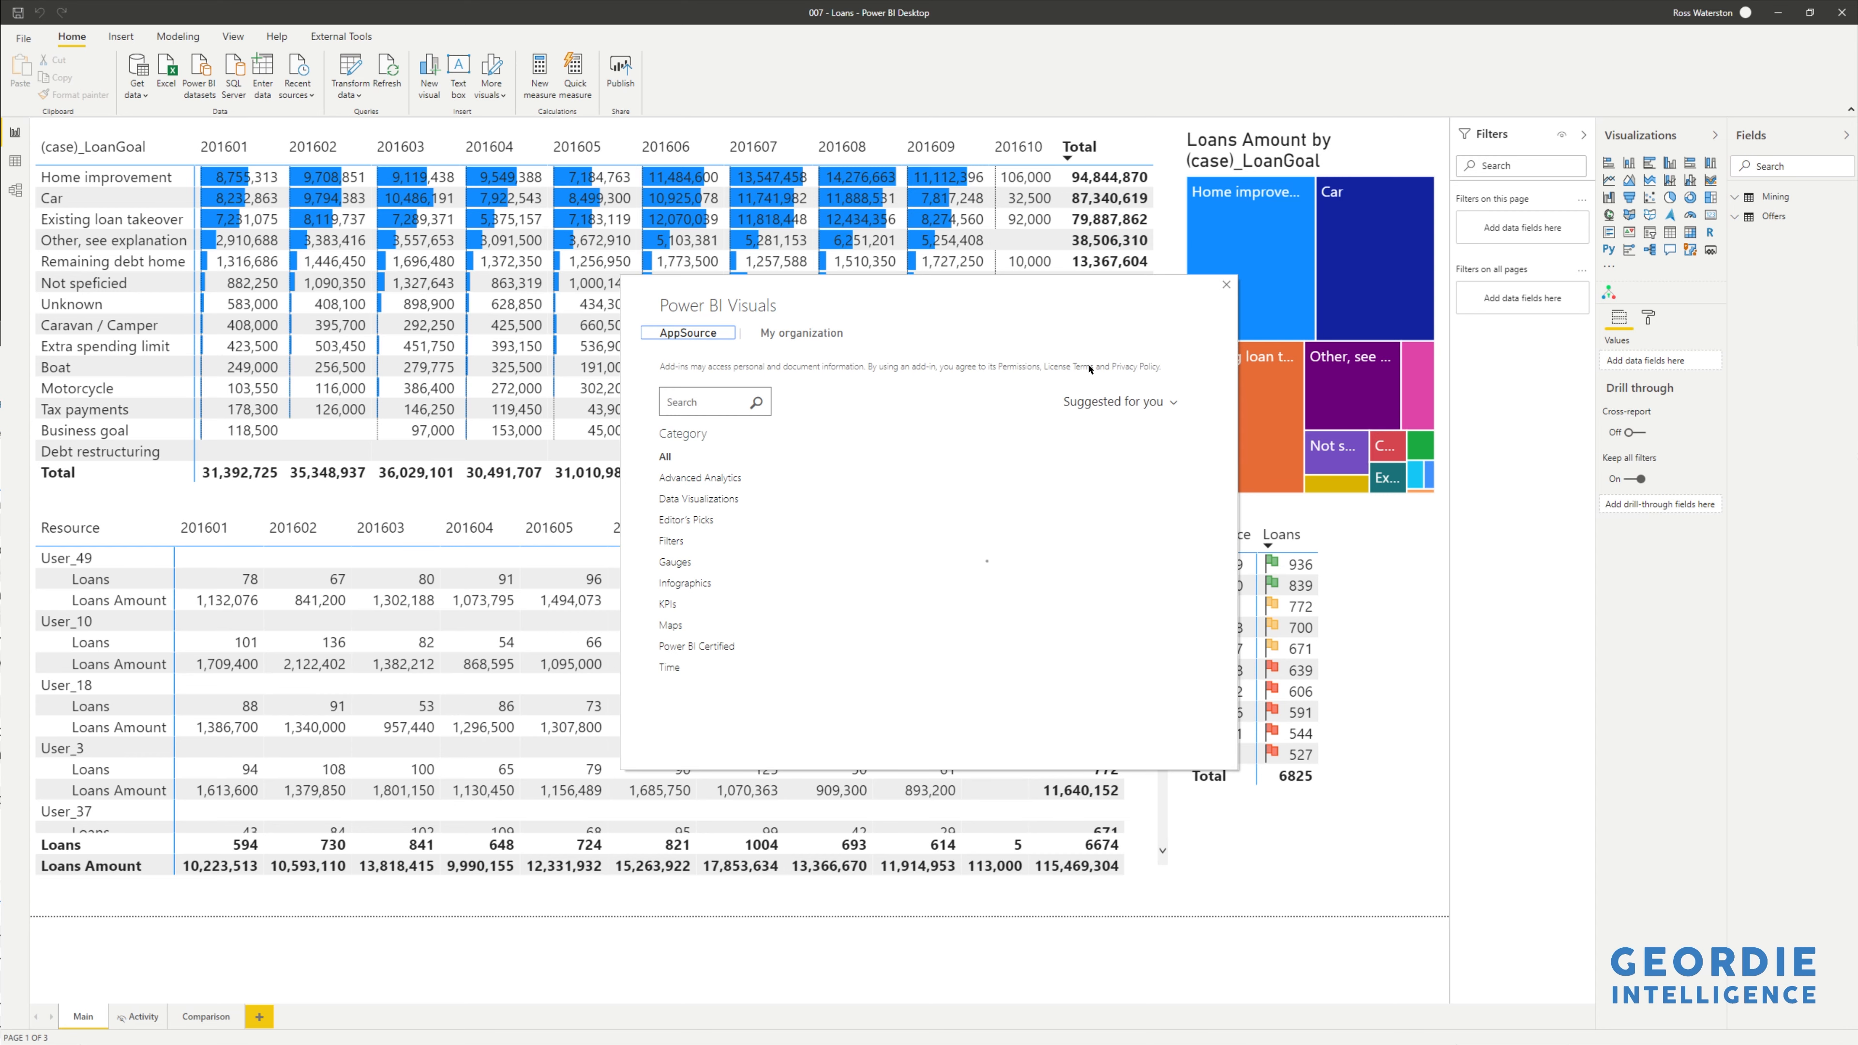
left_click(728, 402)
type("process.sci")
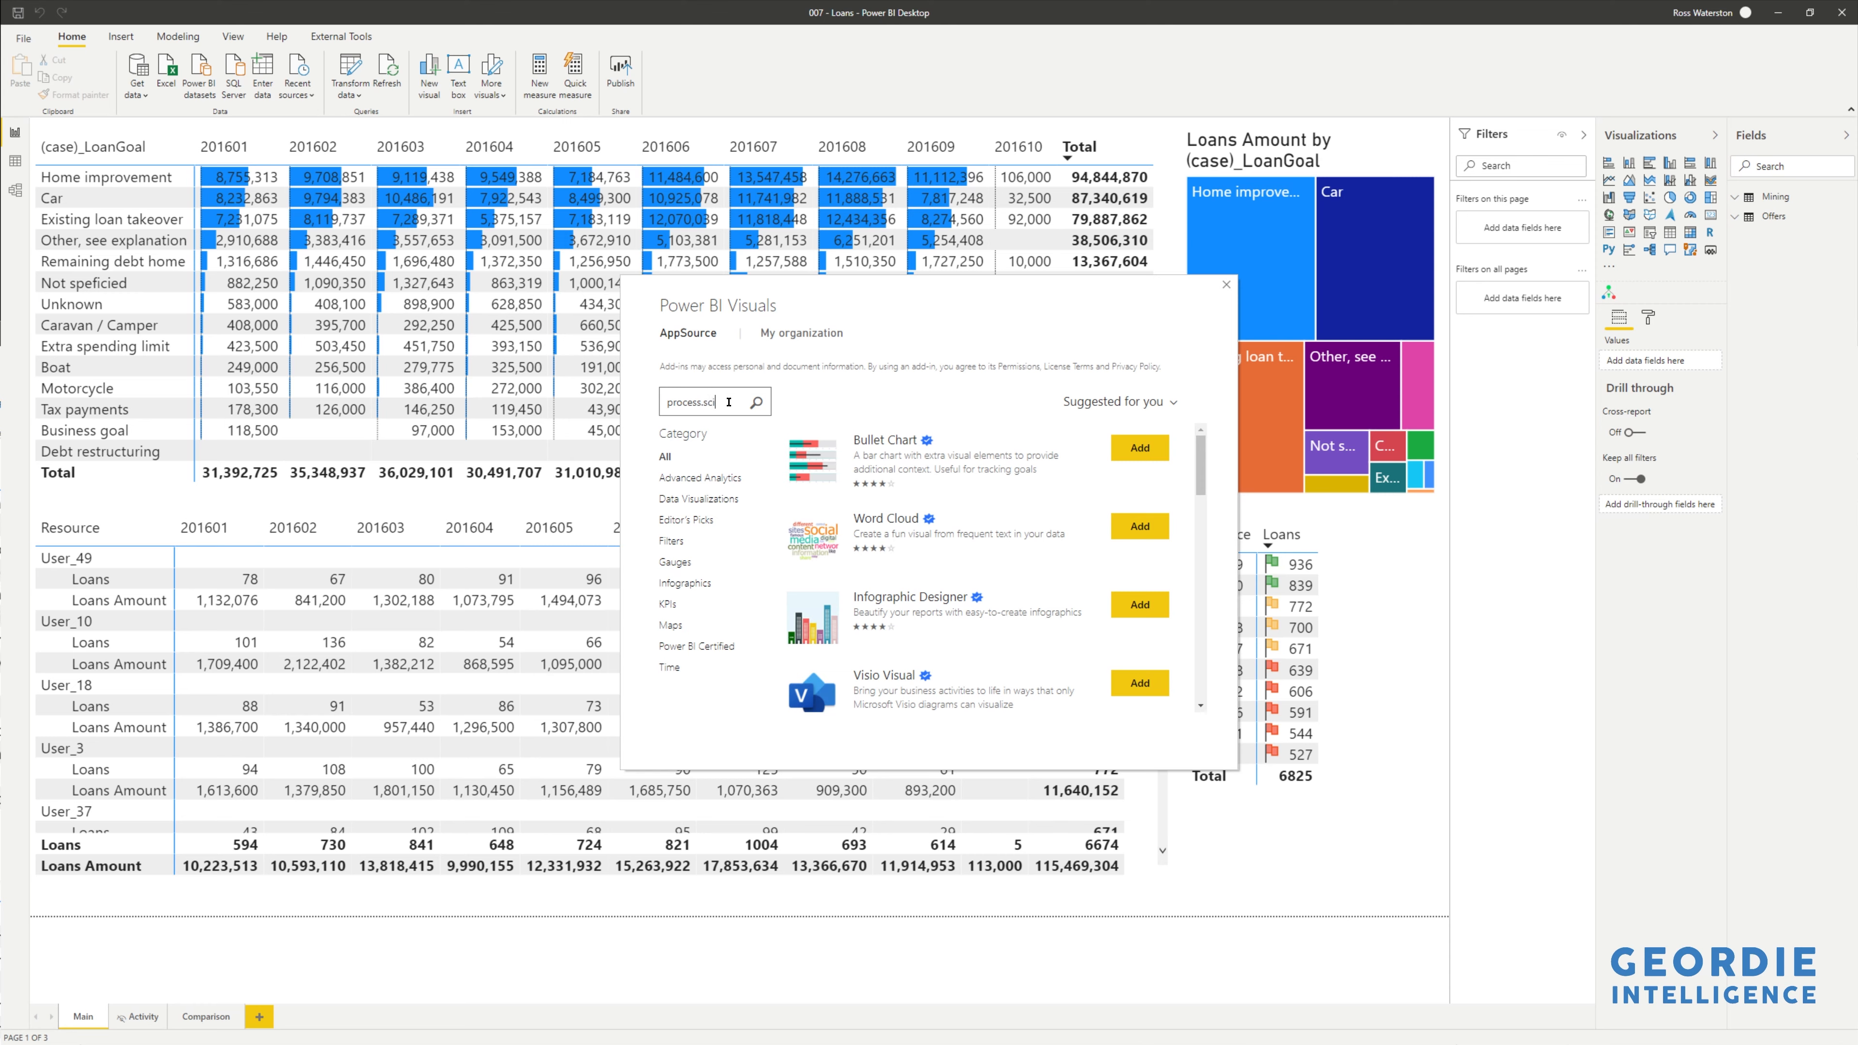
type("ence")
key("Return")
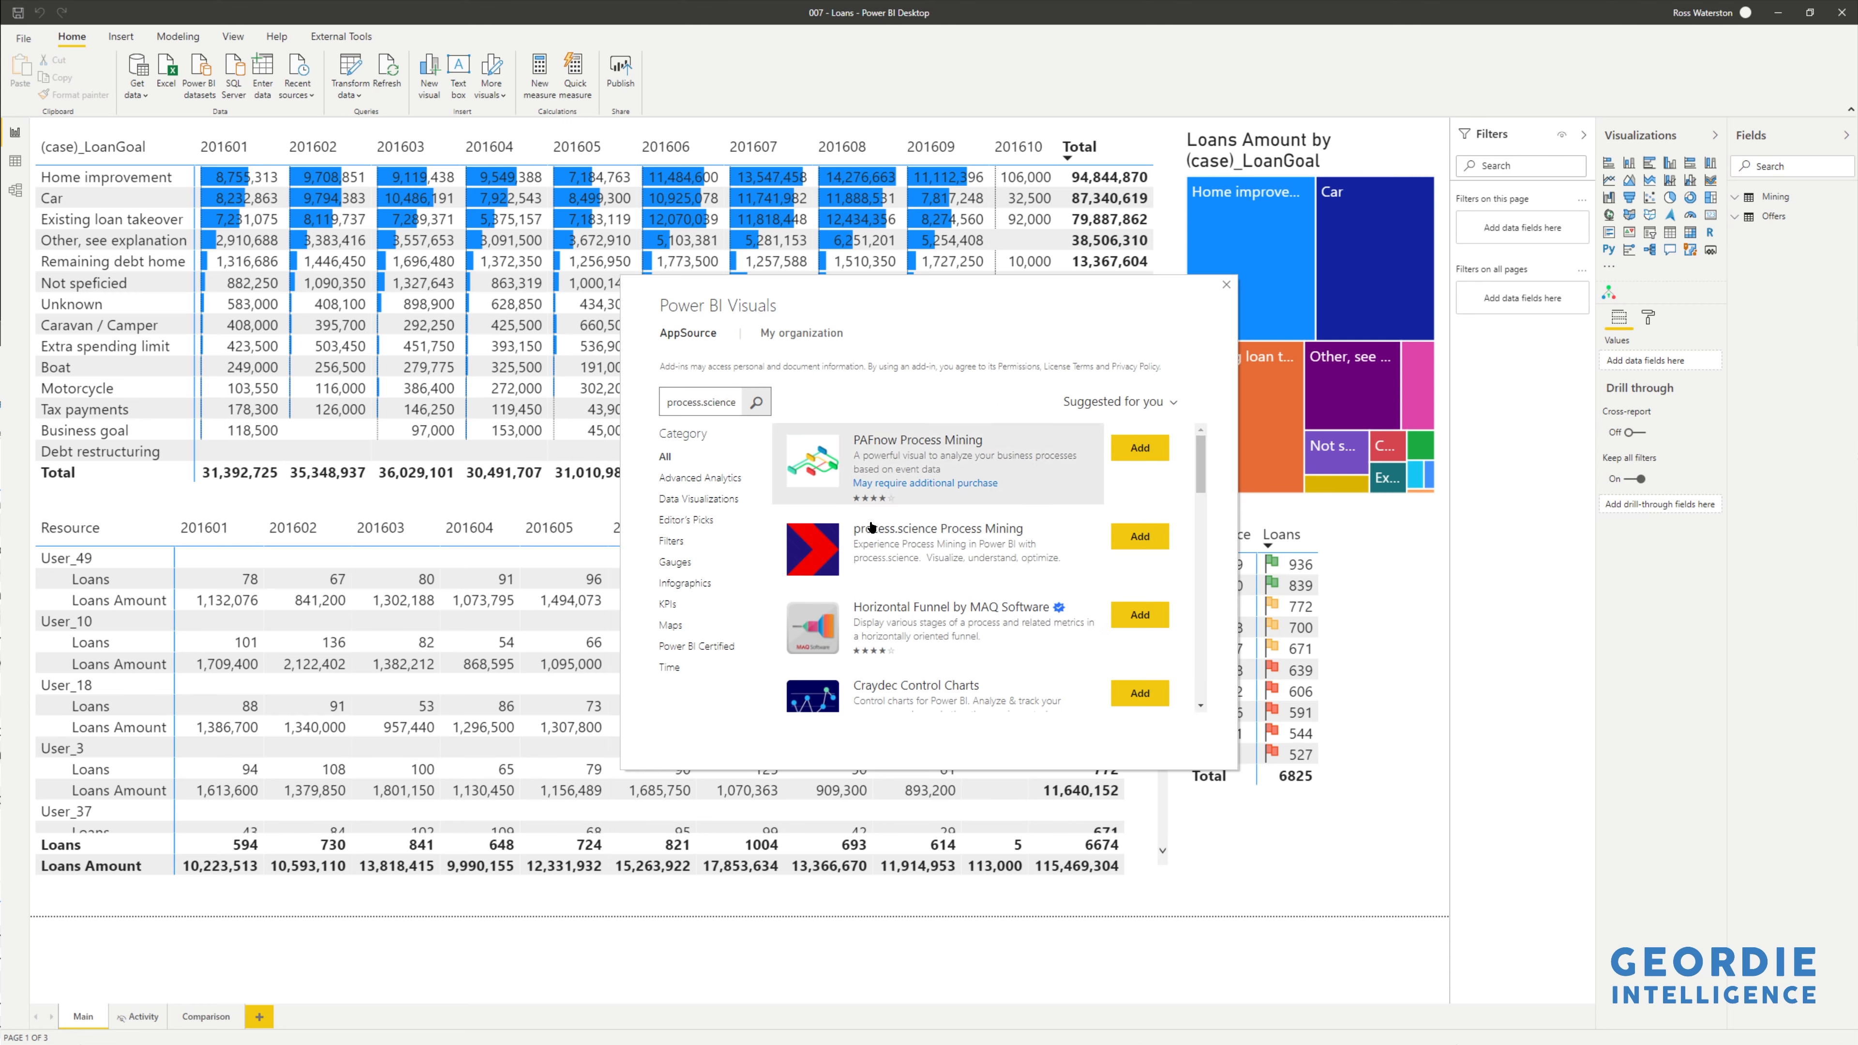
left_click(1141, 537)
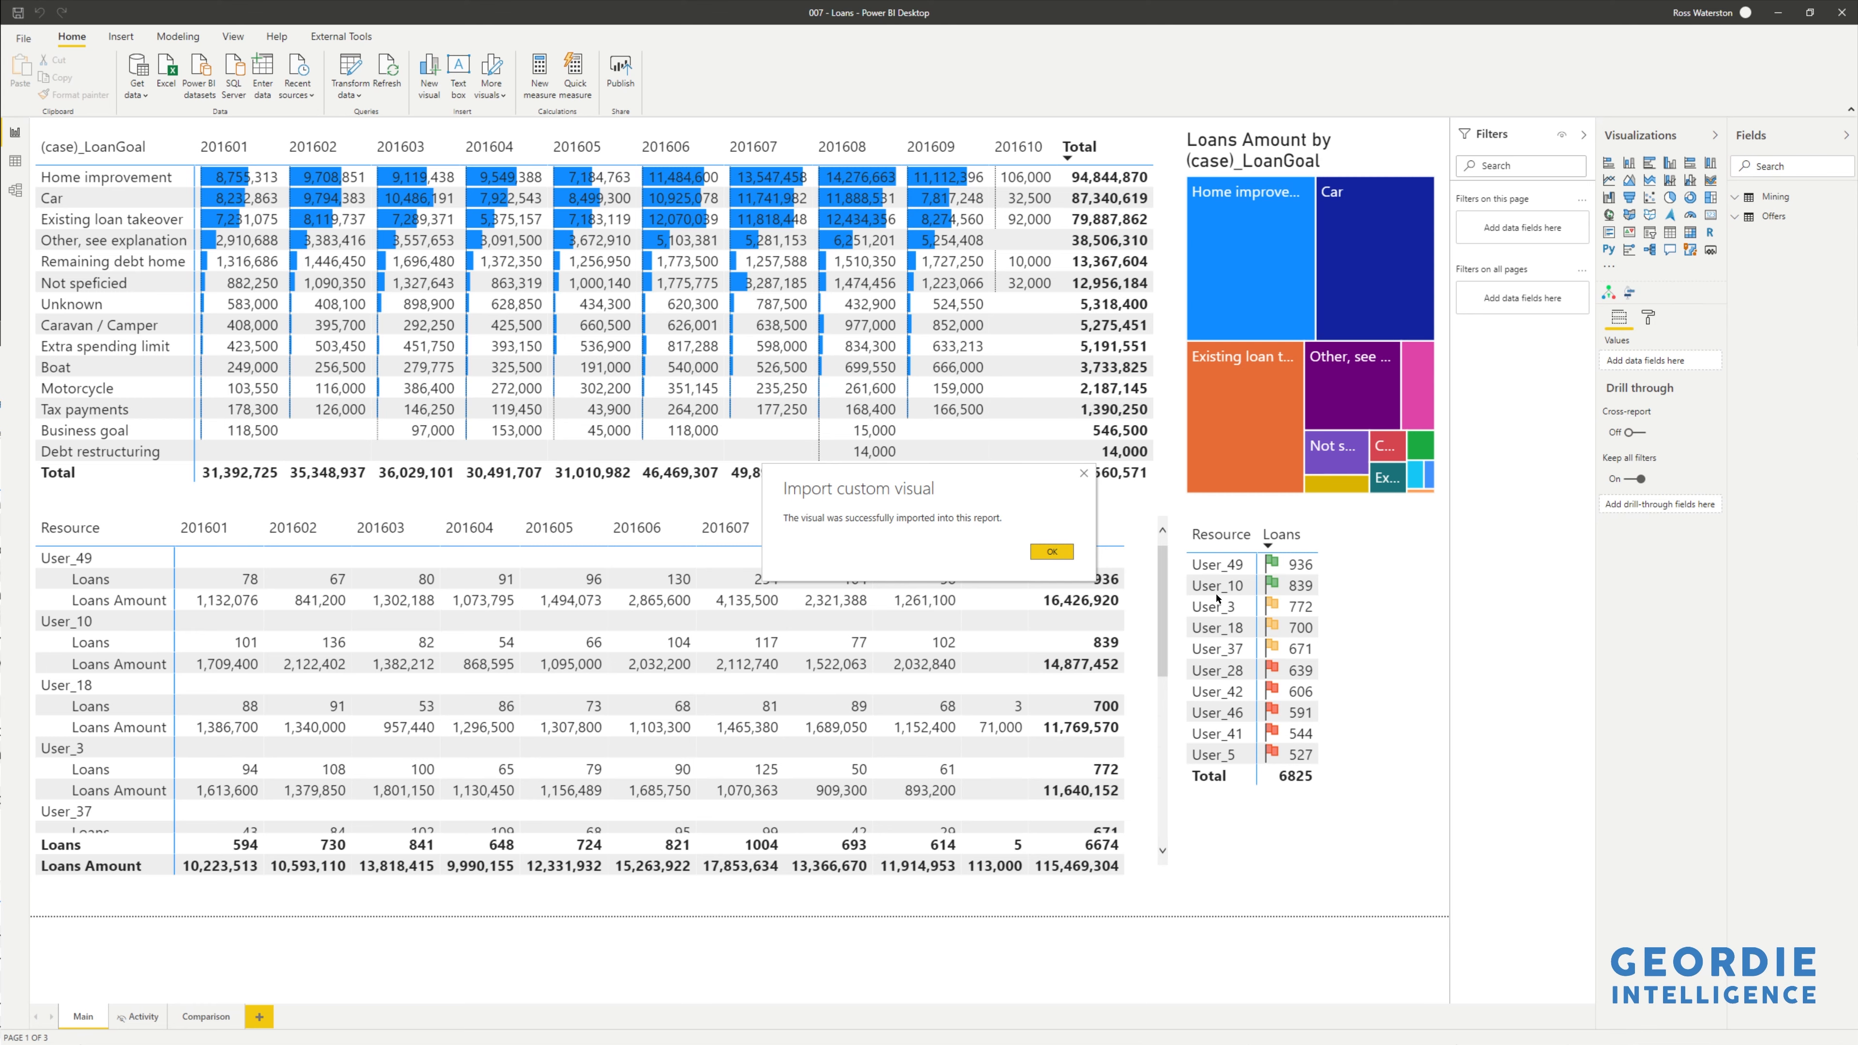
left_click(1052, 552)
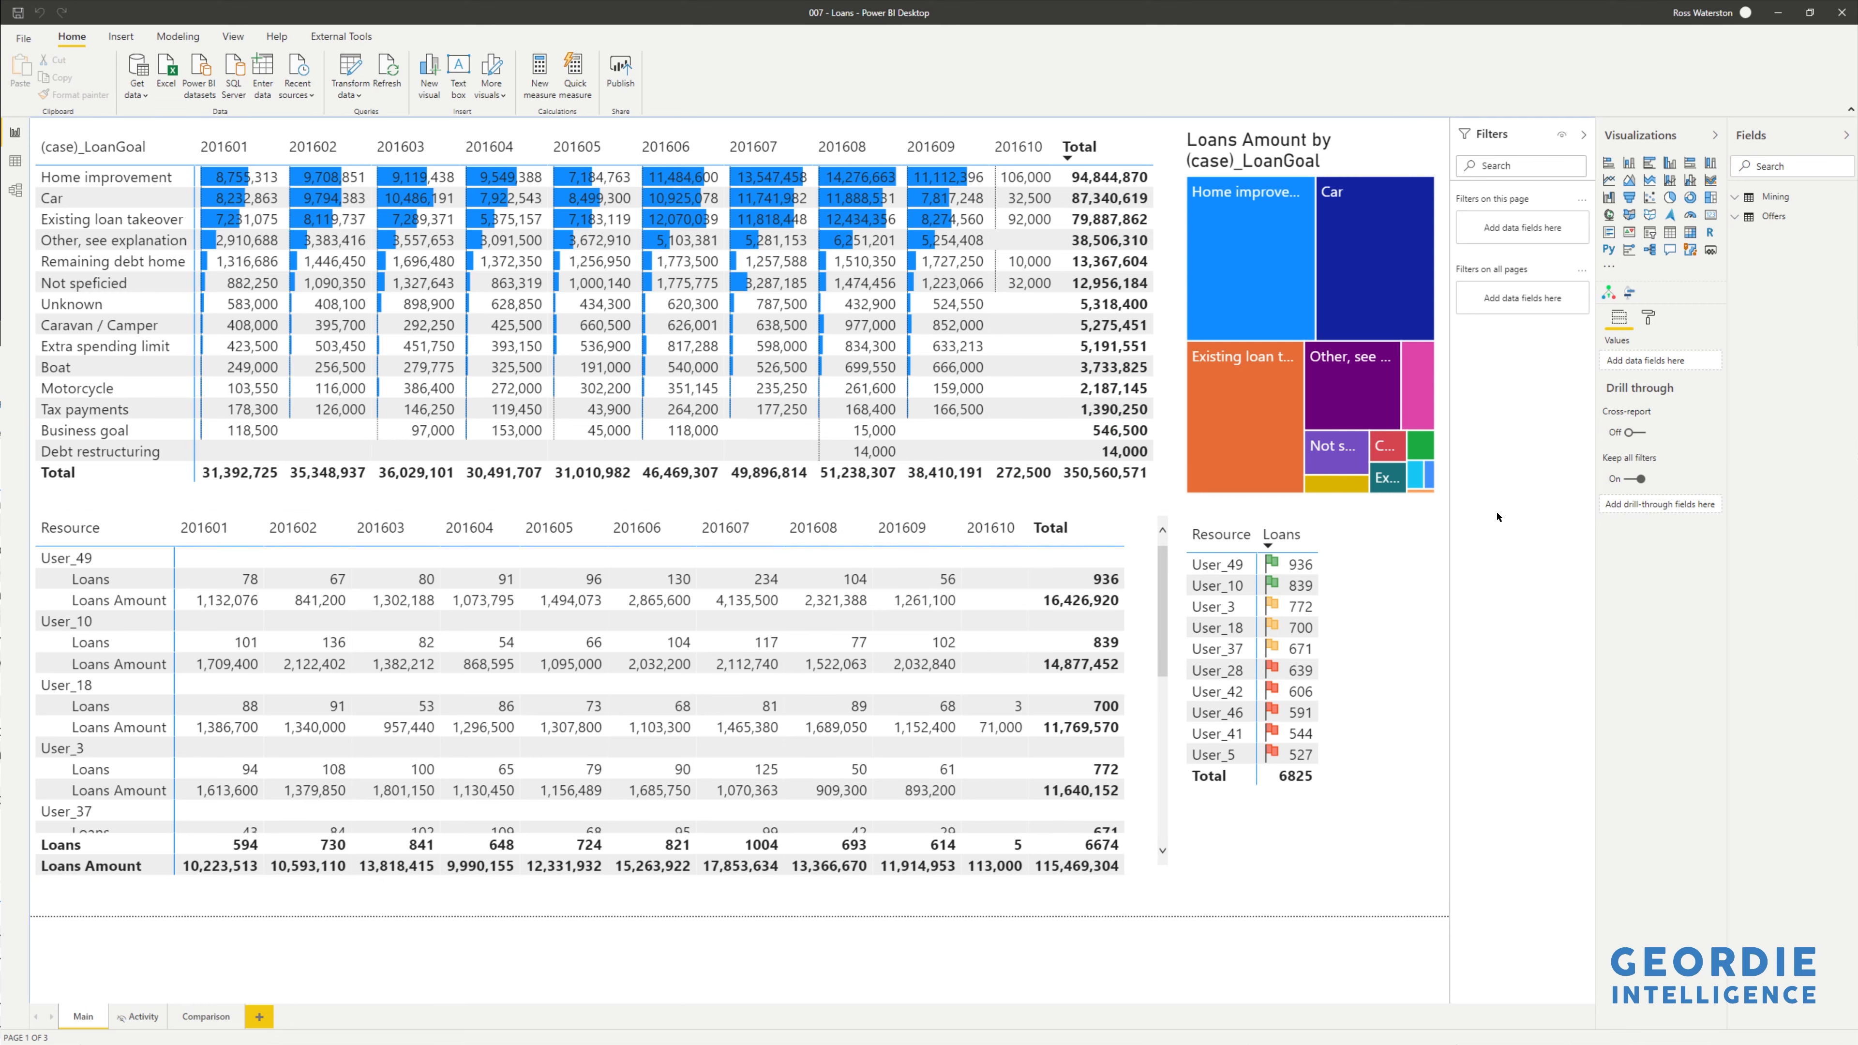
- Duplicate the Activity page and name the copy Process.Science
right_click(139, 1024)
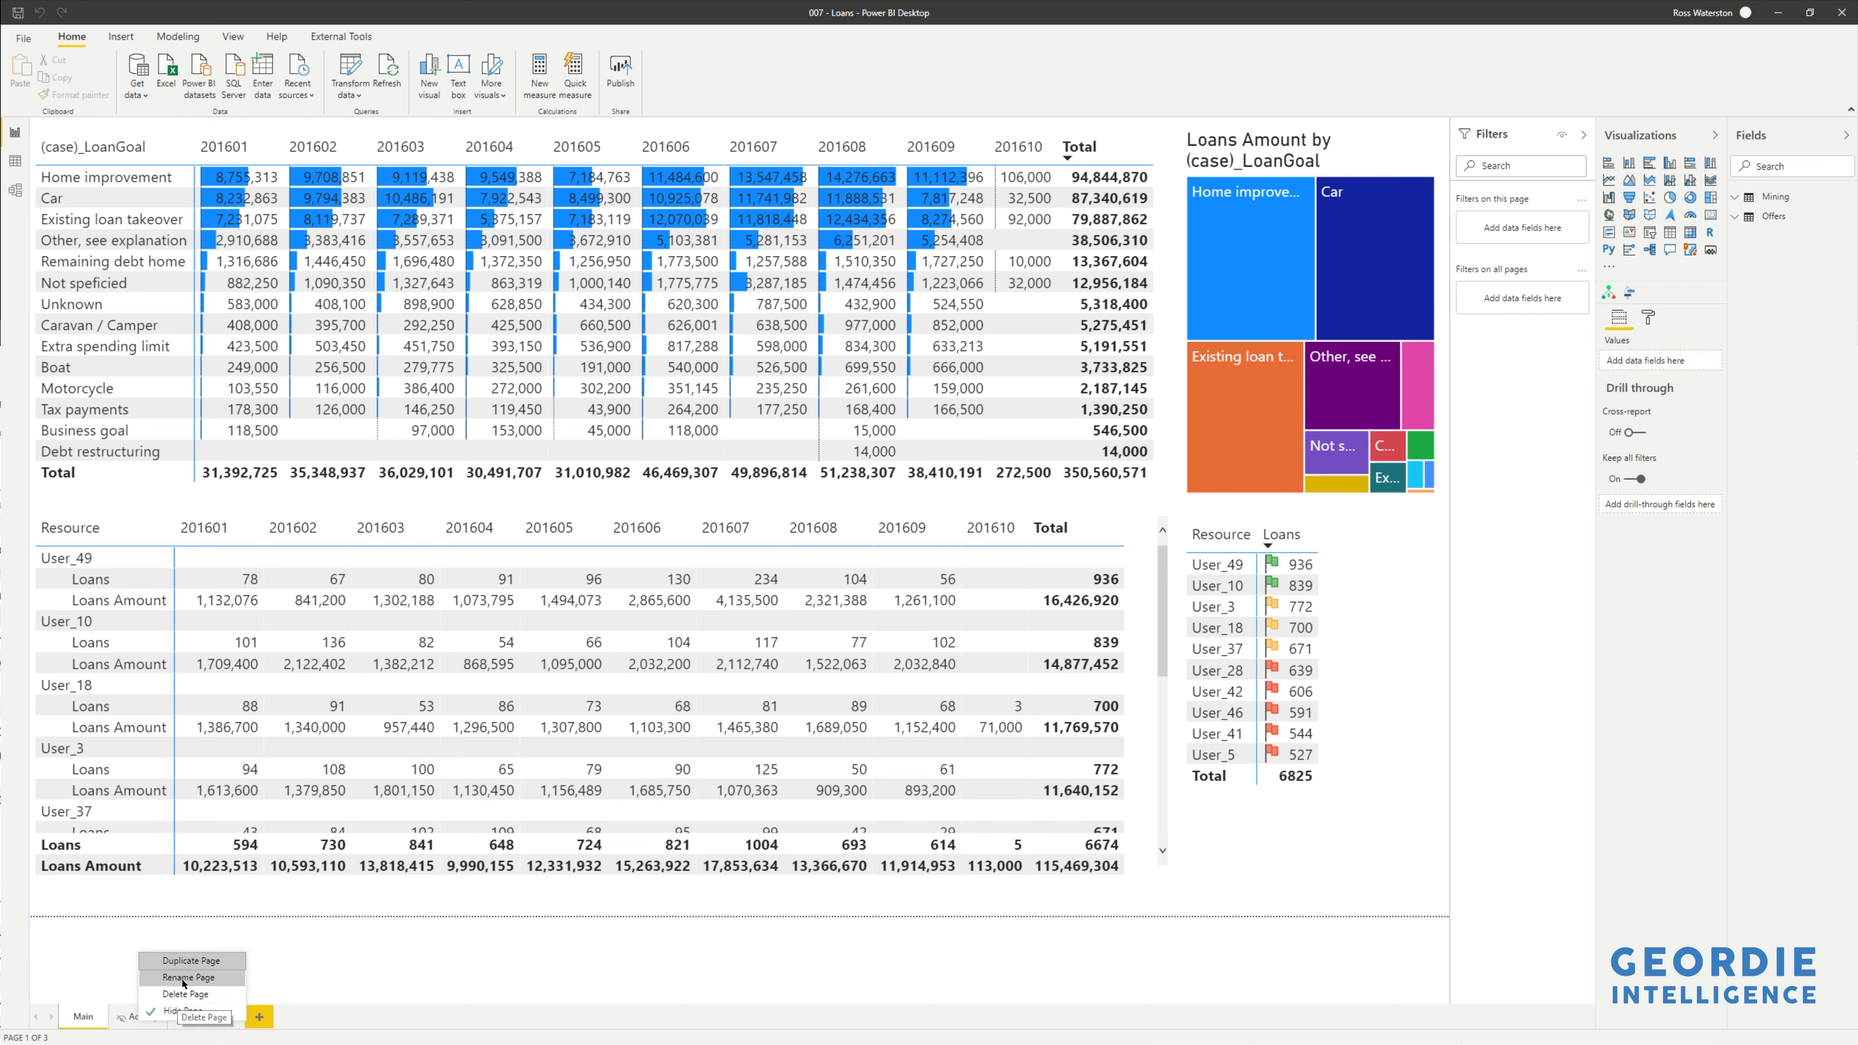
left_click(189, 961)
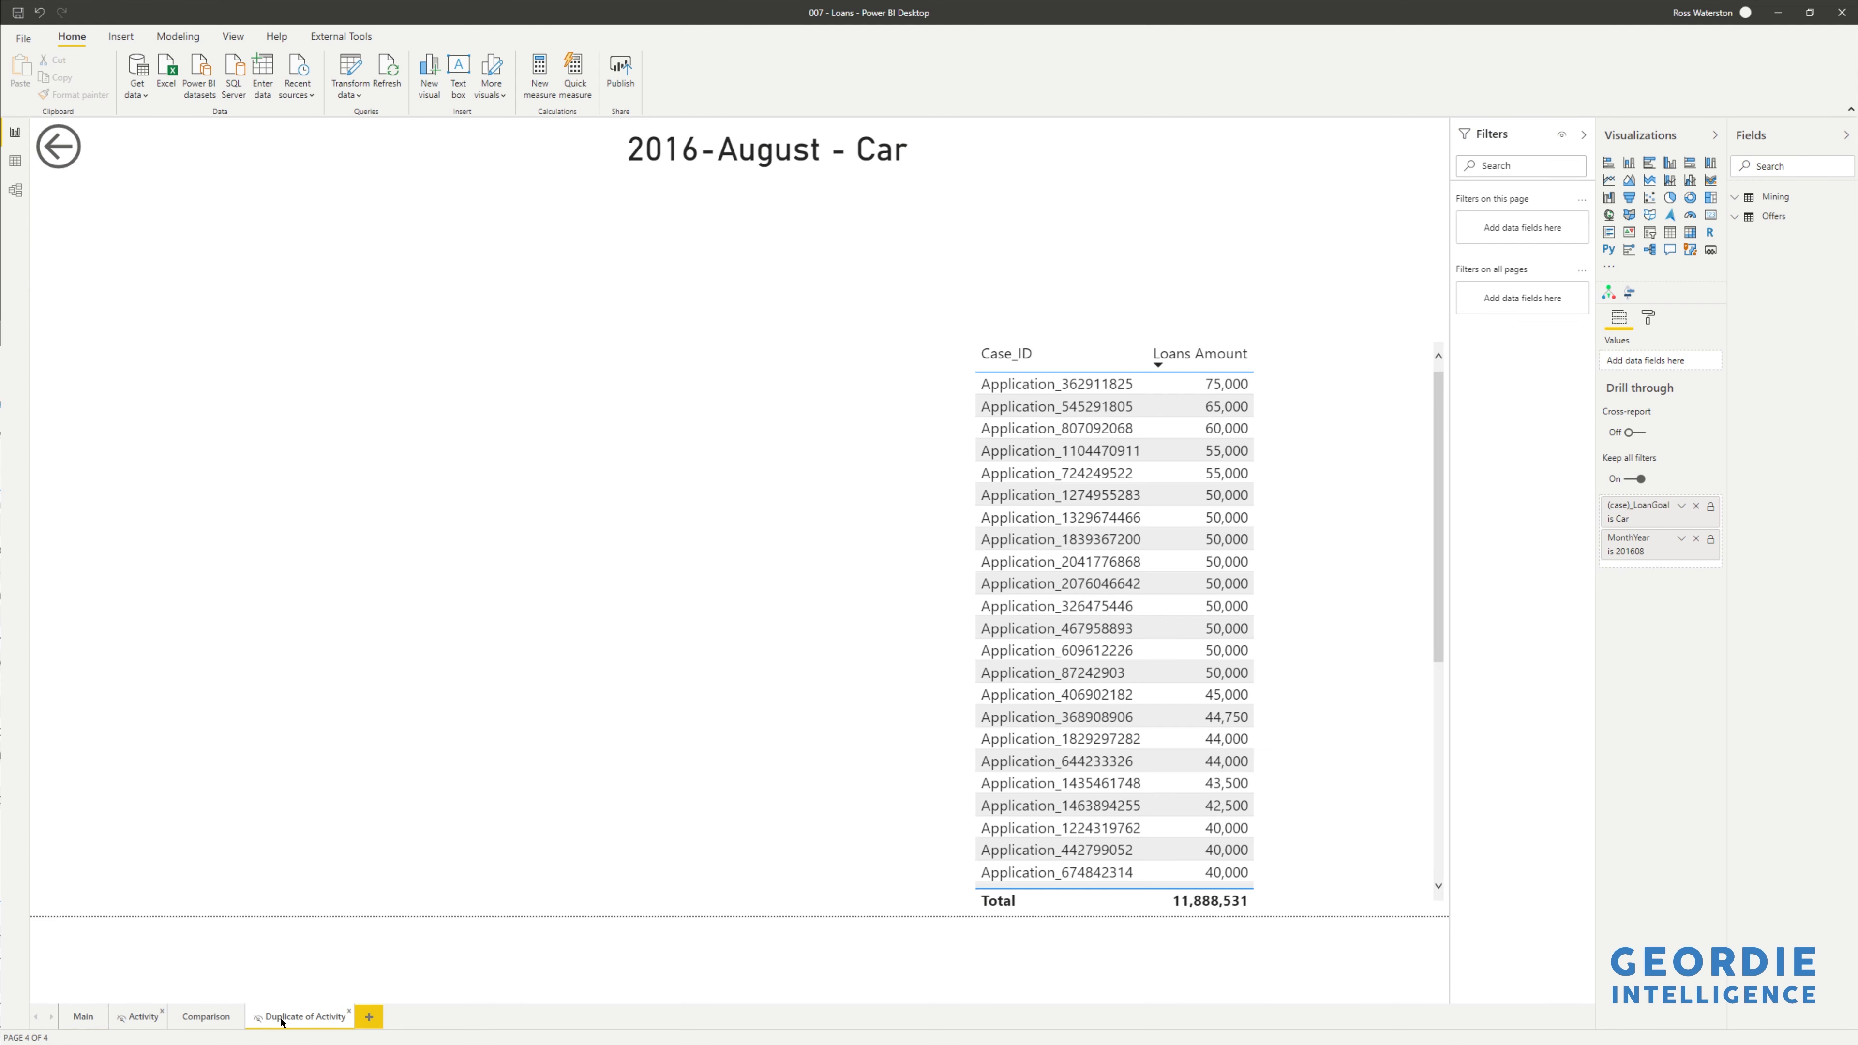
double_click(282, 1018)
type("Process.Science")
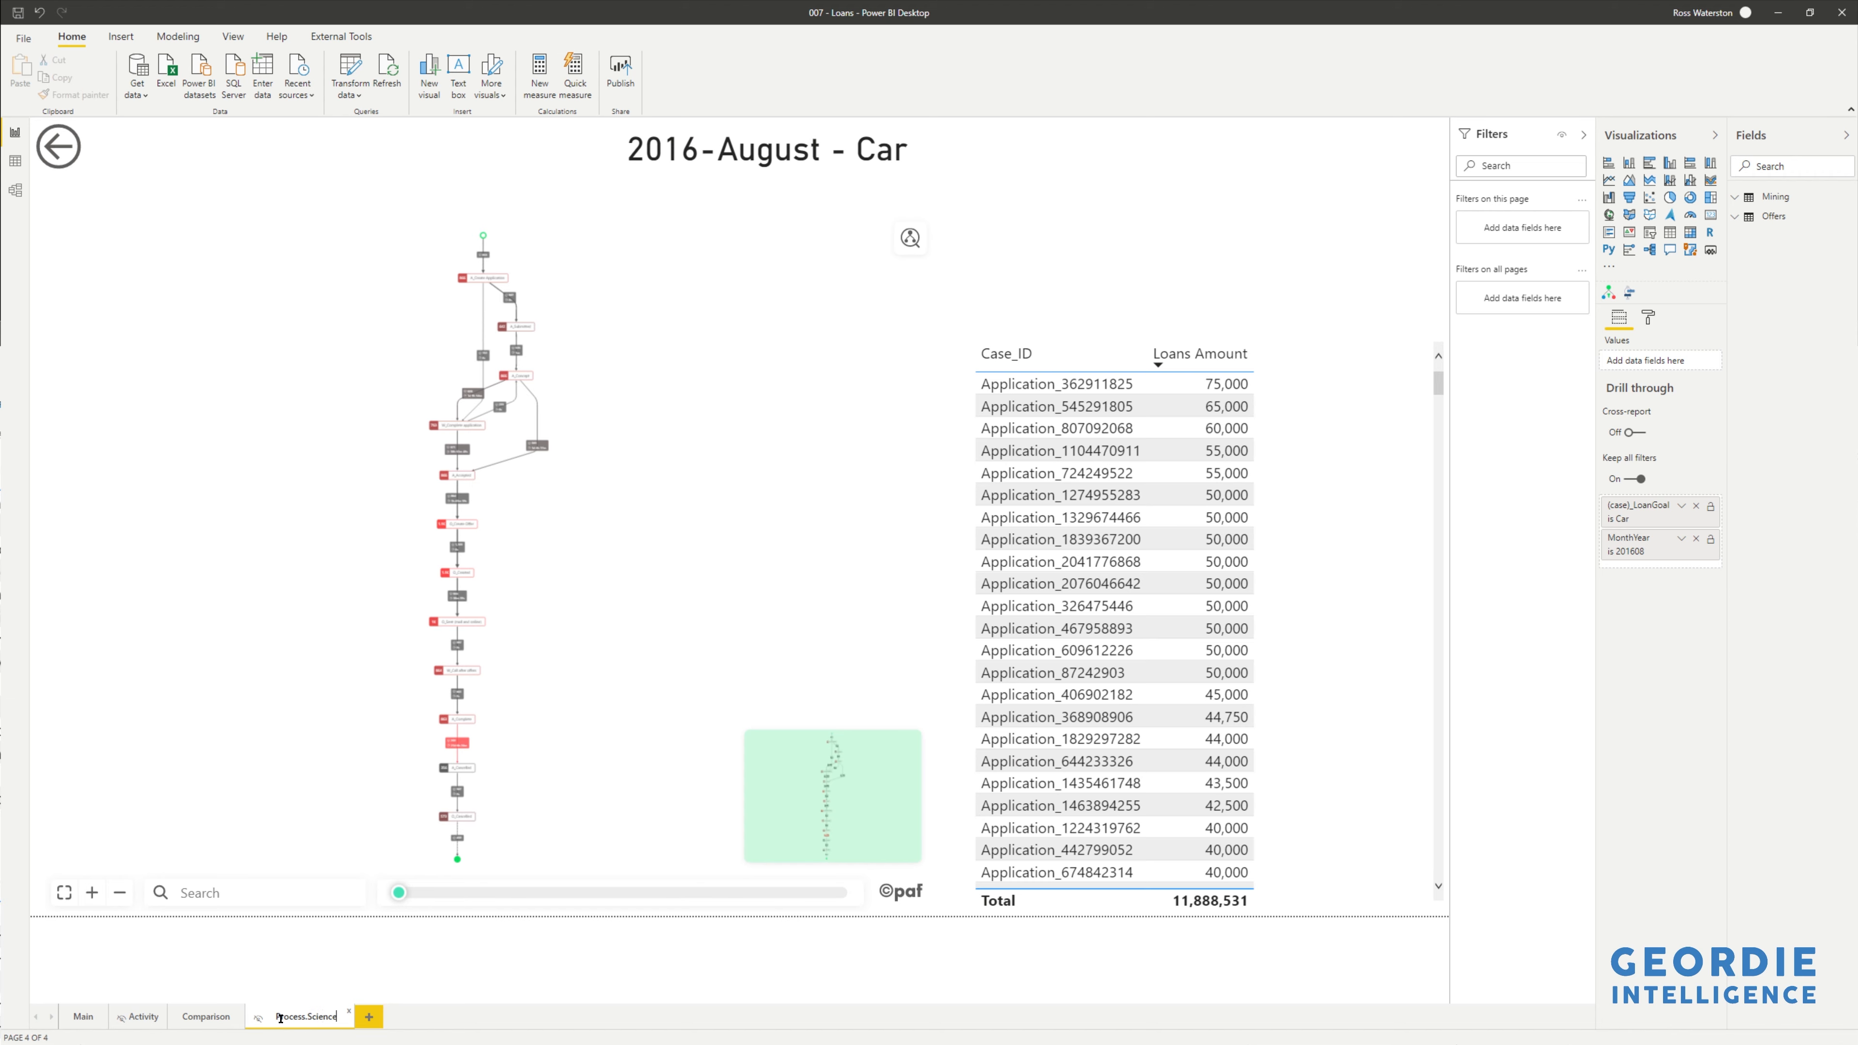
key("Return")
- Rename the original Activity page to PAFnow and move it to the last position
left_click(136, 1017)
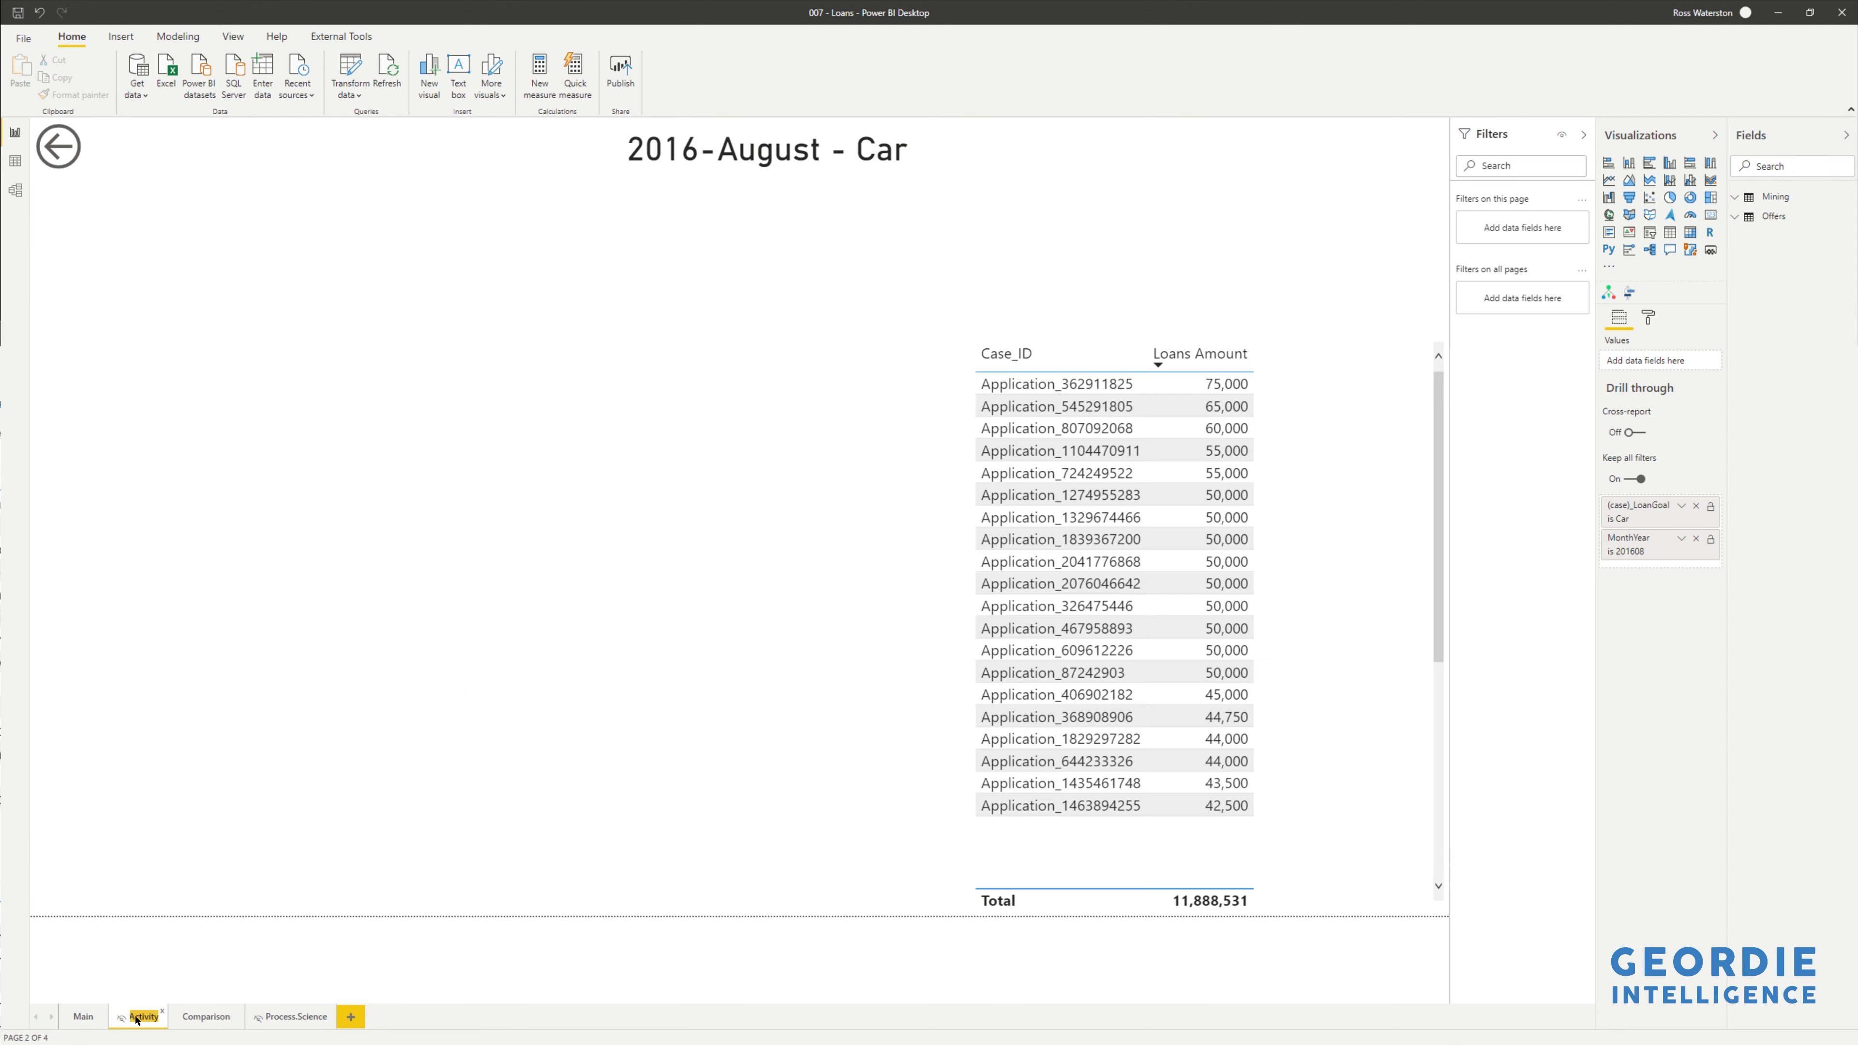
type("PAF")
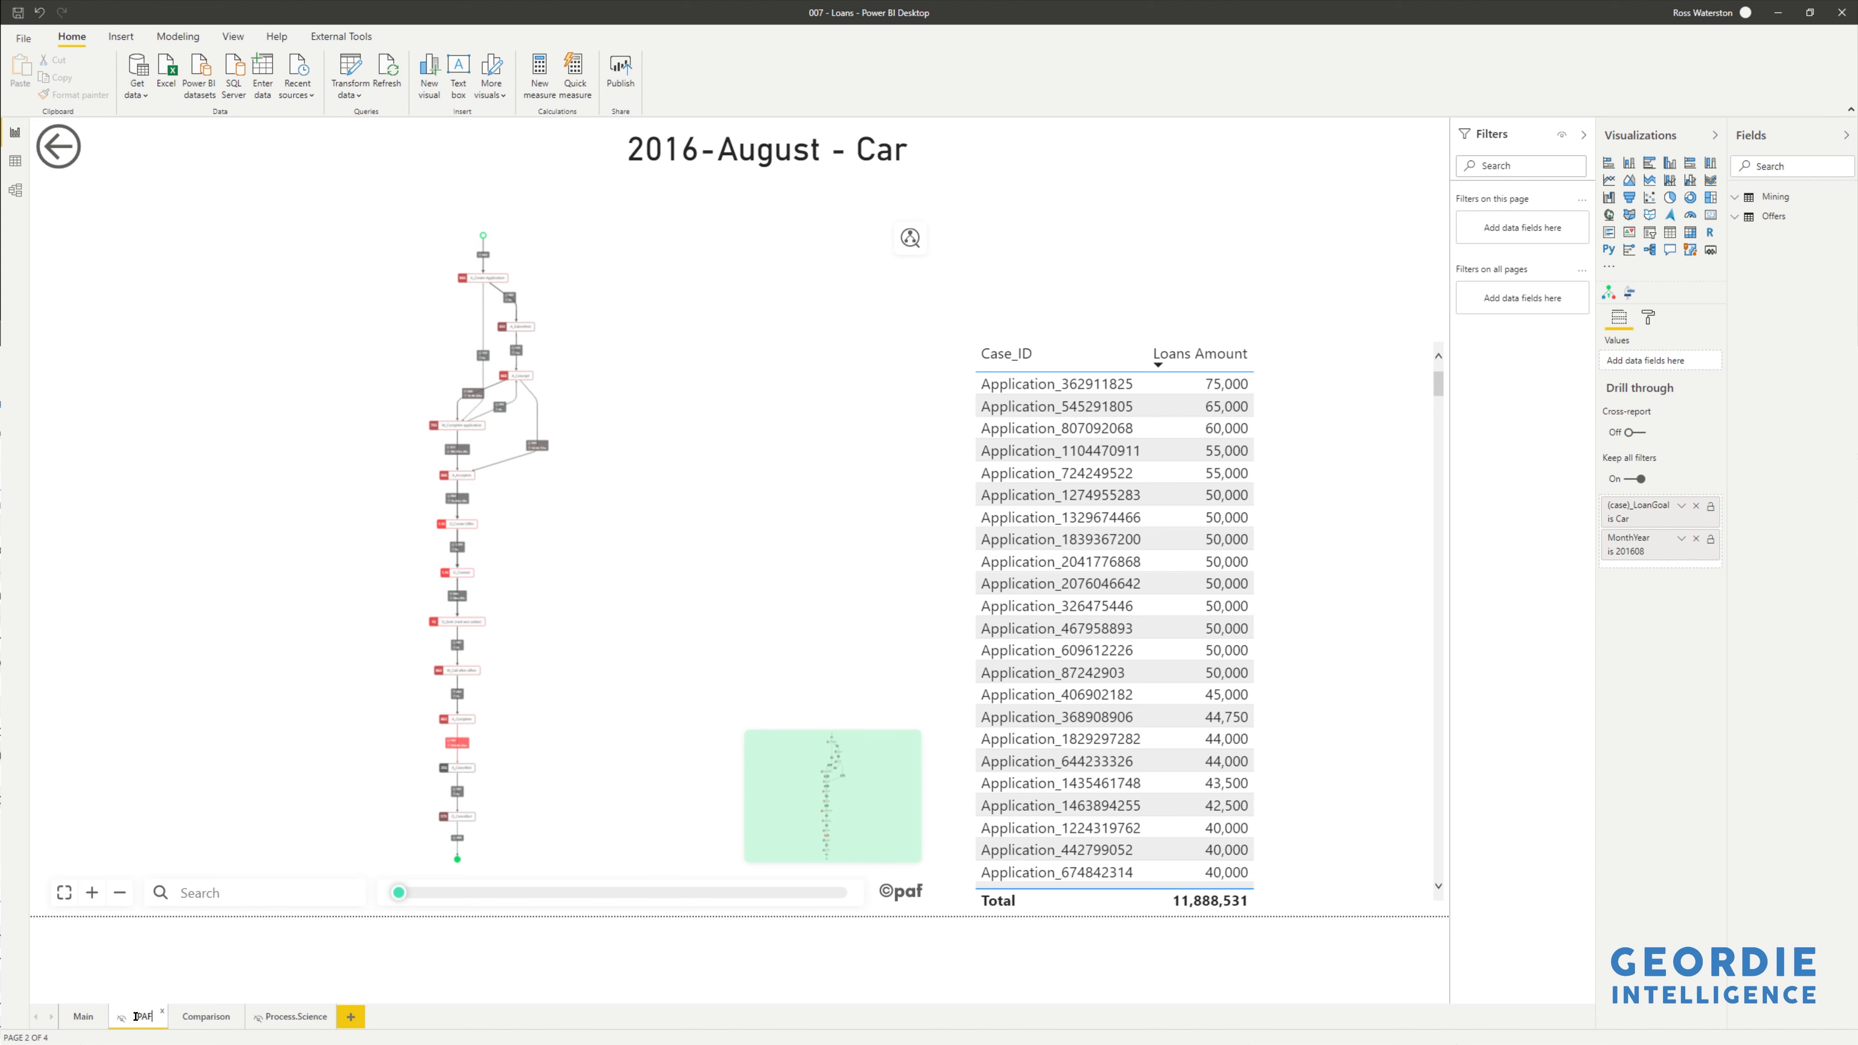
type("now")
left_click_drag(136, 1019, 330, 1015)
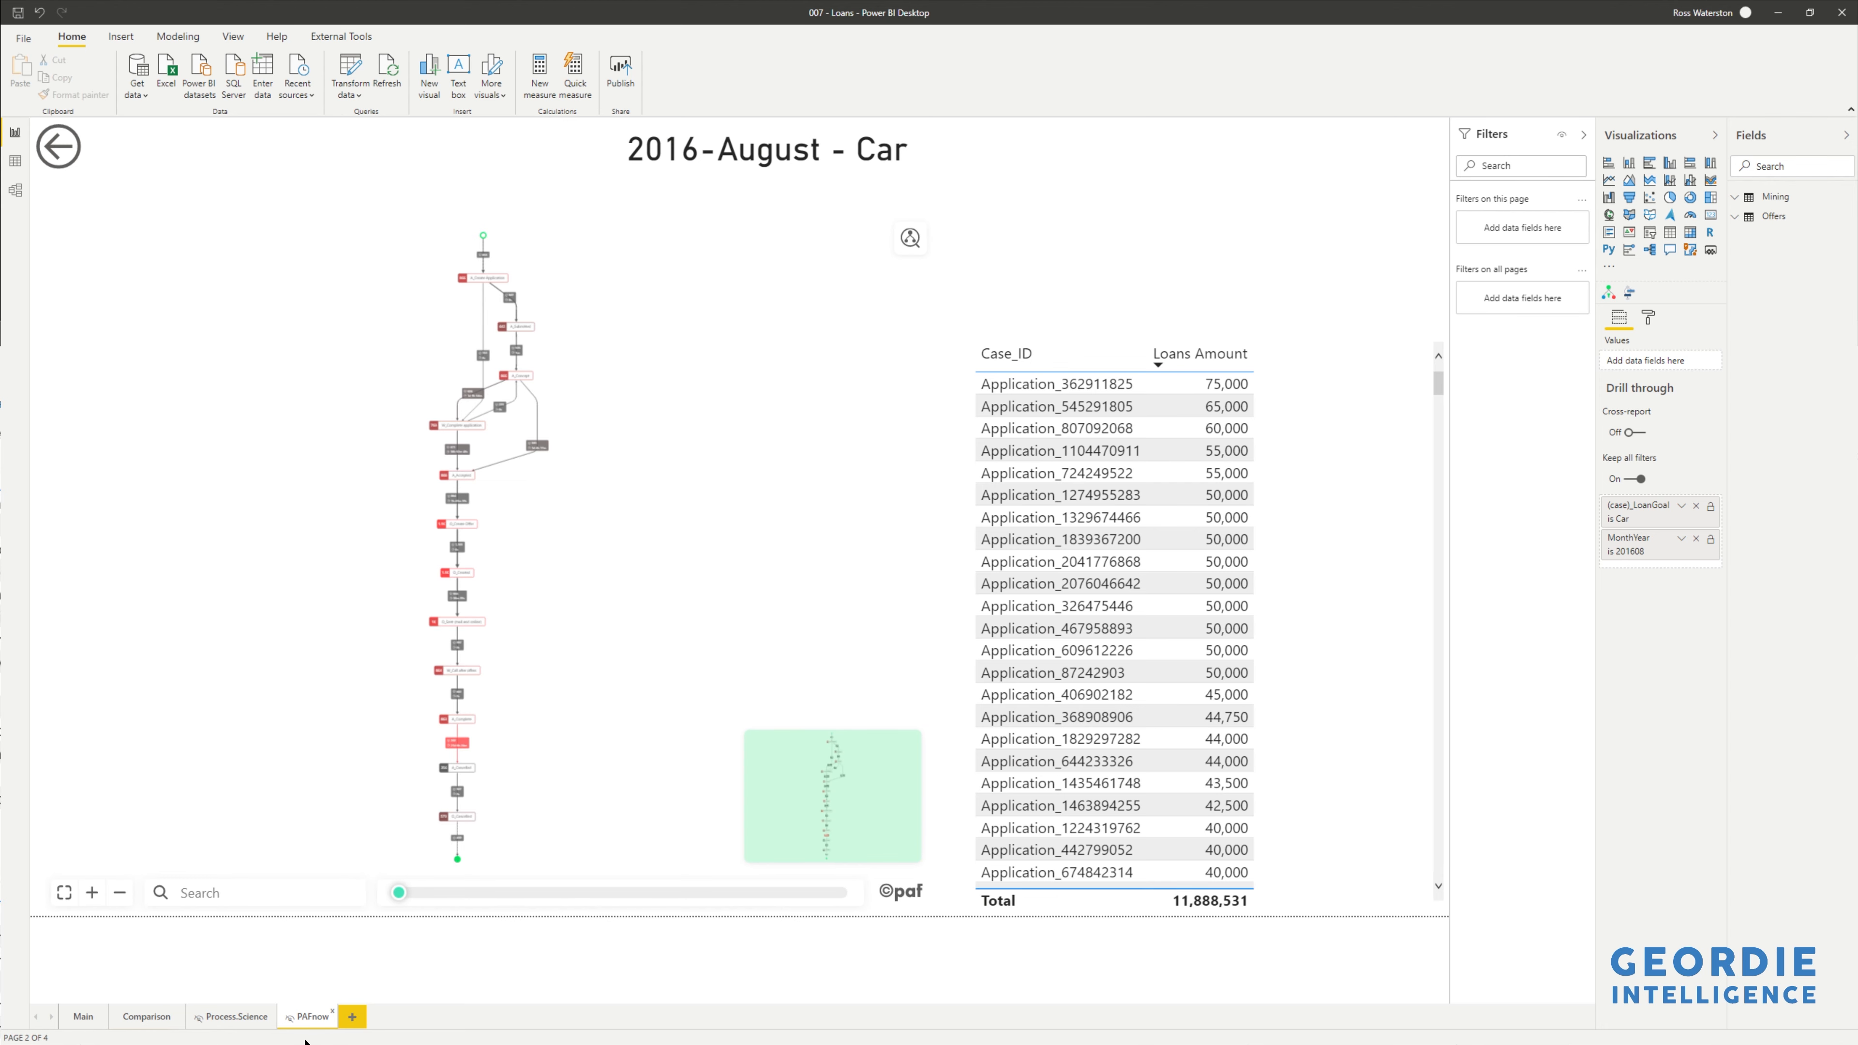
left_click(231, 1019)
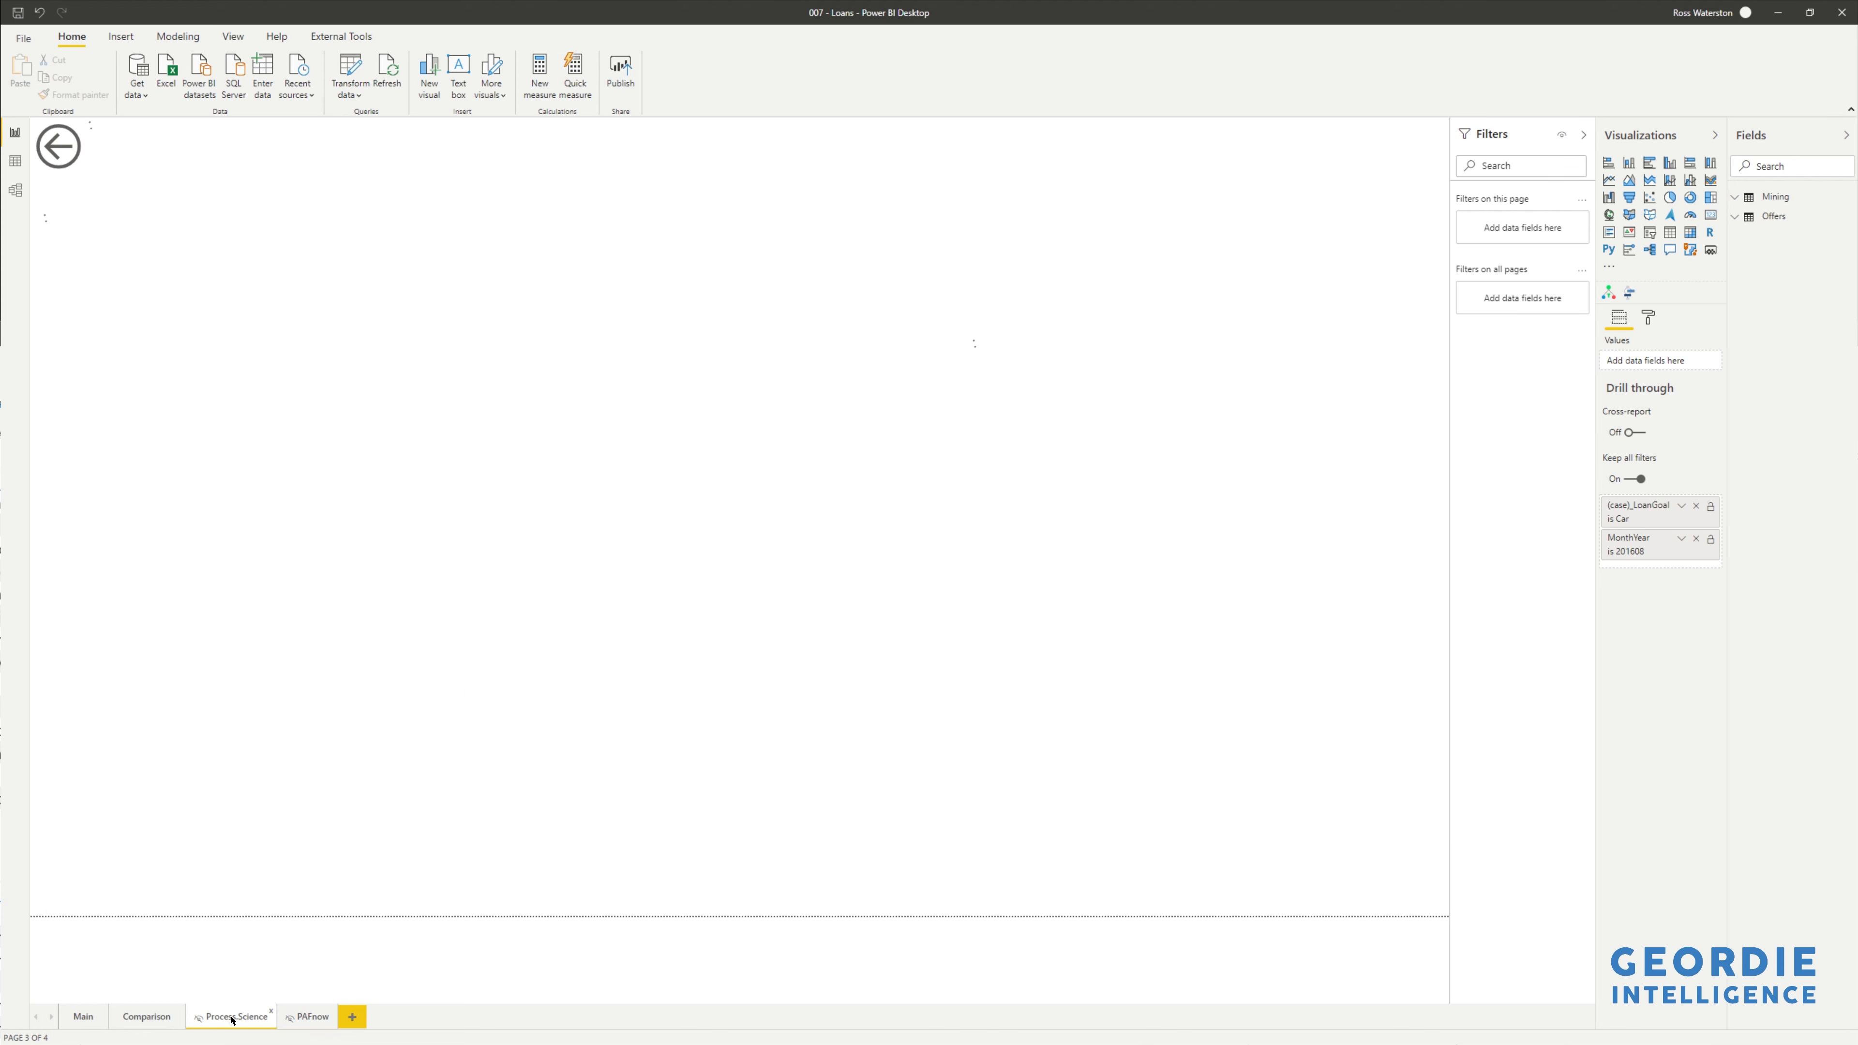
- Replace the page's map with the process.science visual using Case_ID, Activity and Start_Timestamp
left_click(333, 505)
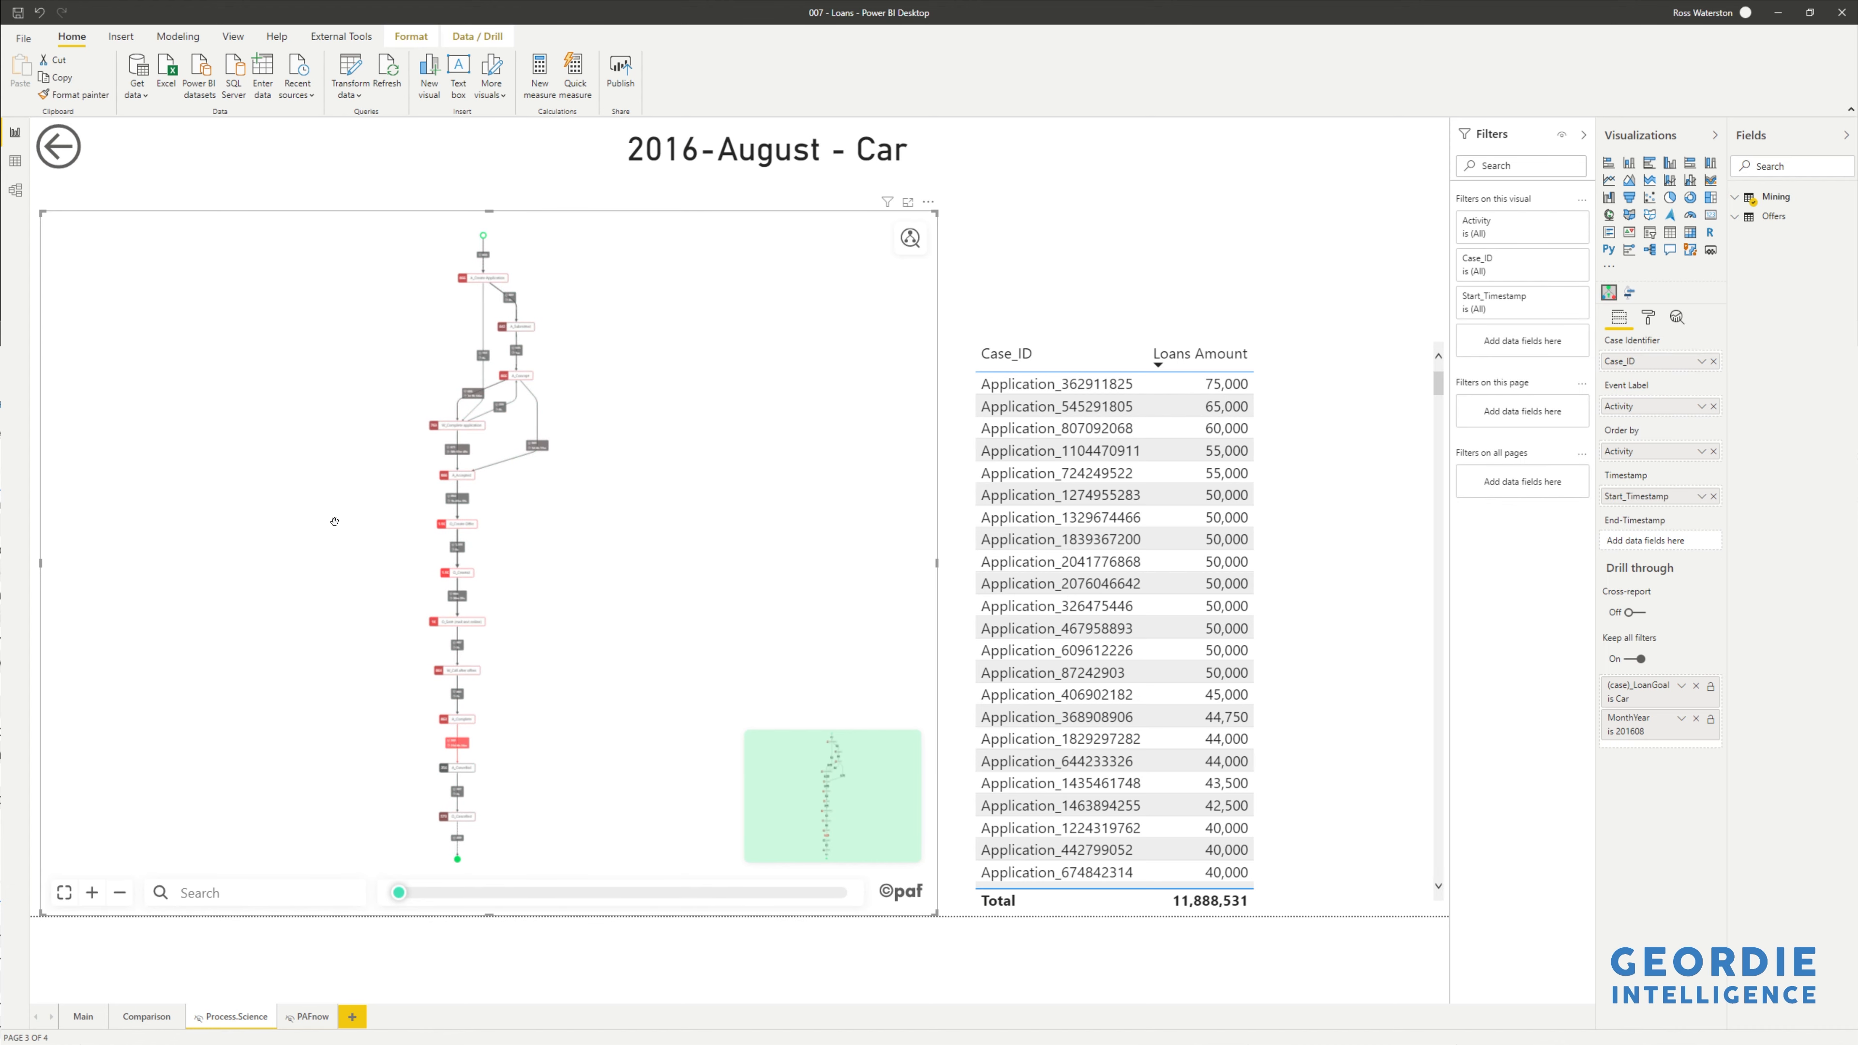
left_click(1631, 294)
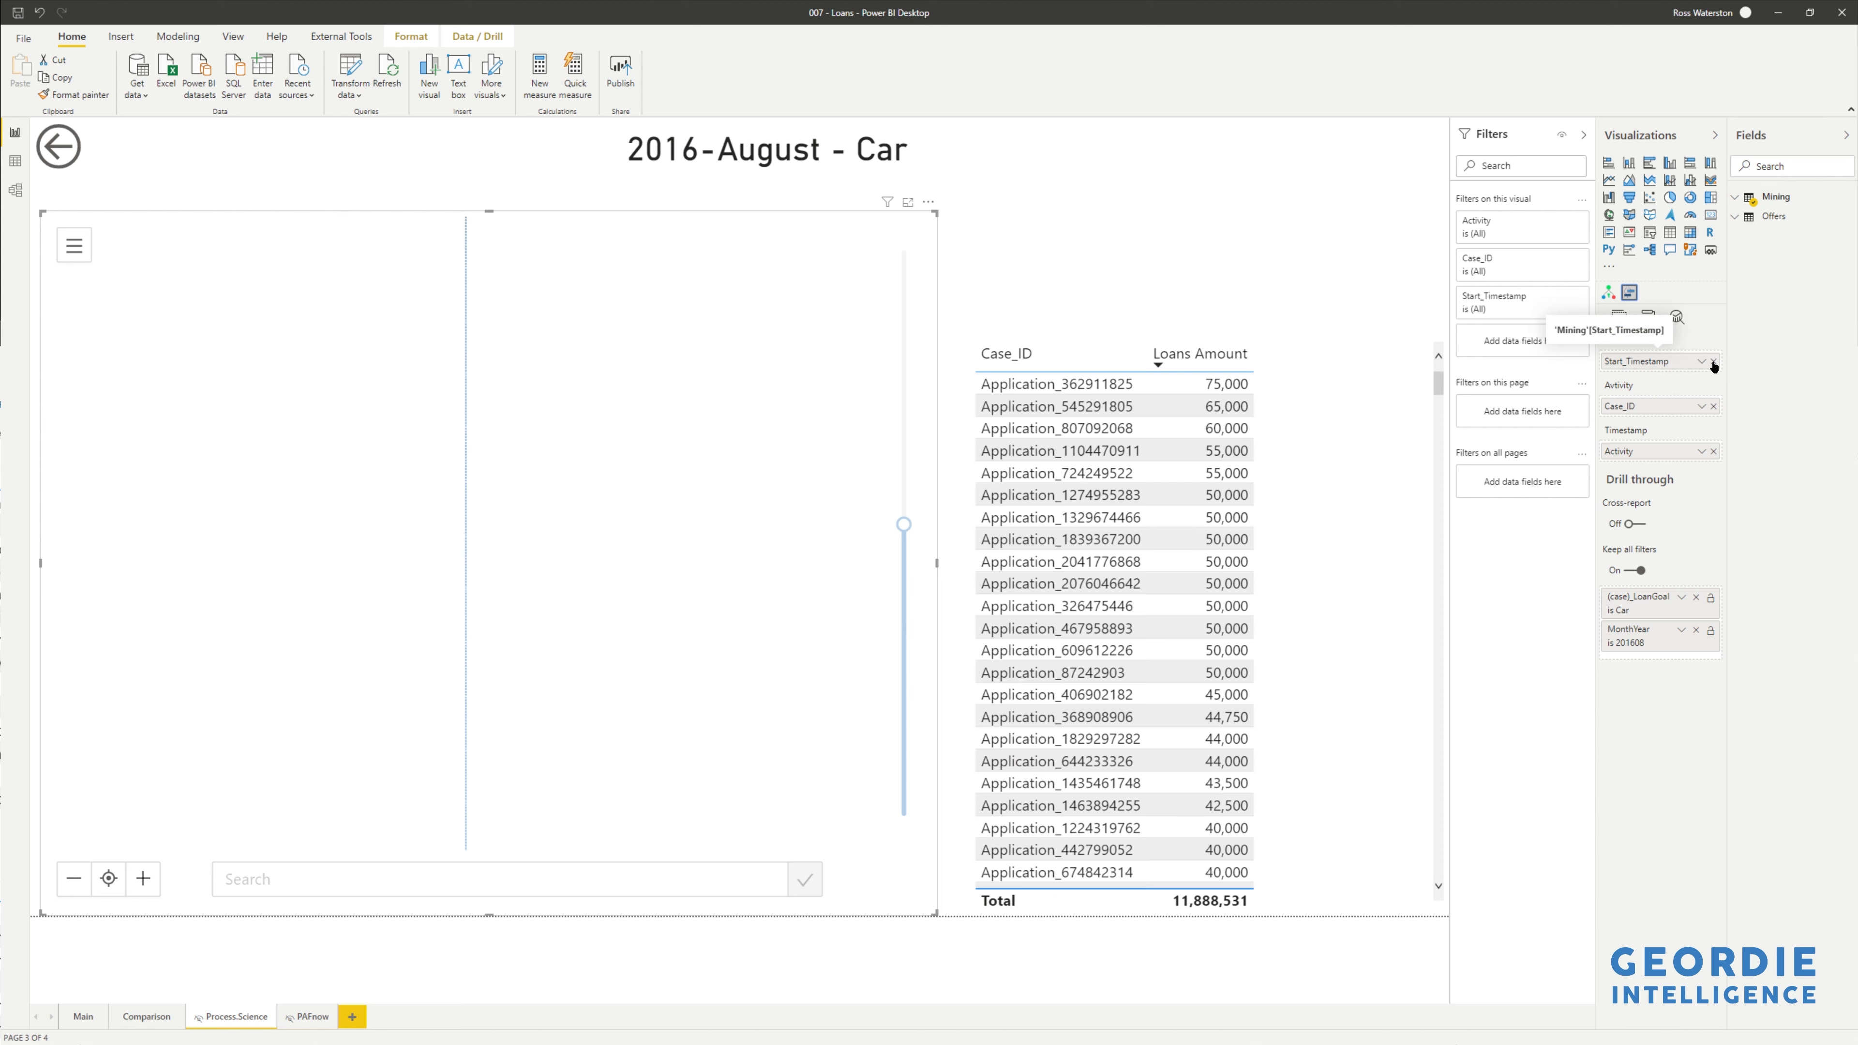
left_click_drag(1689, 363, 1693, 421)
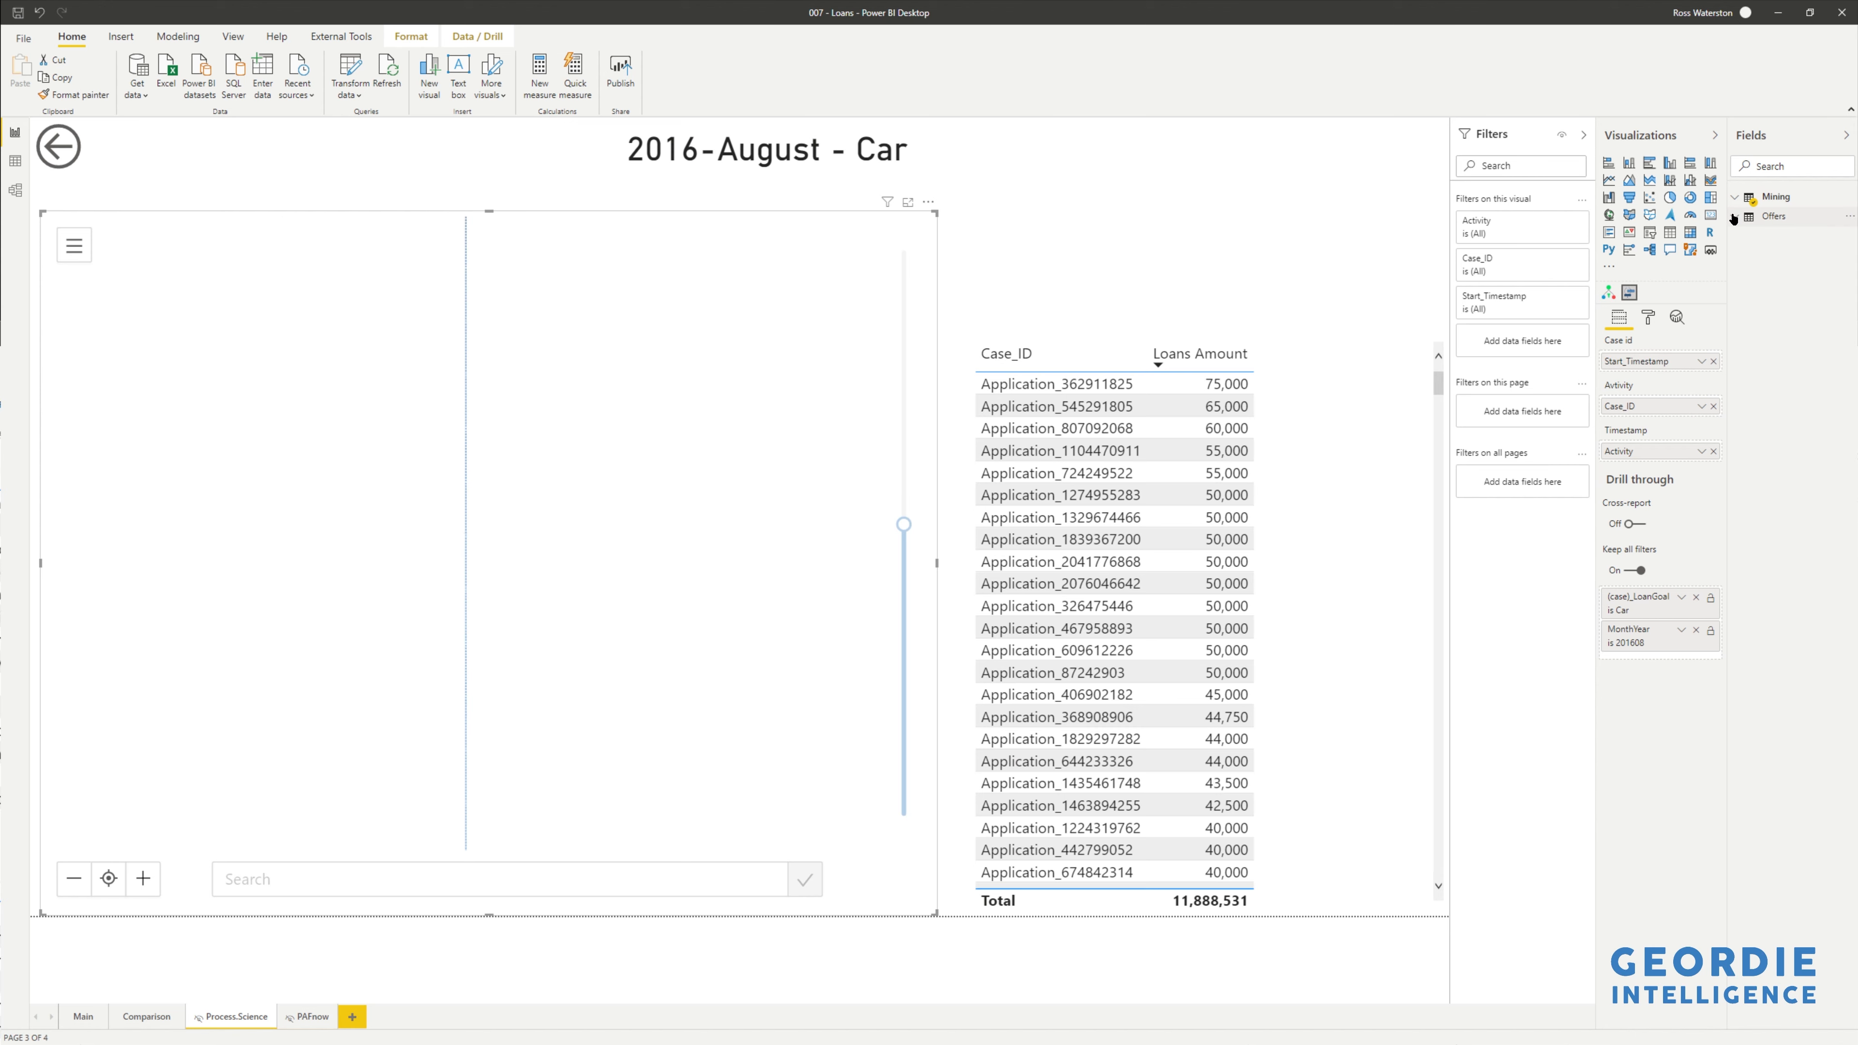
left_click(1738, 199)
left_click_drag(1786, 237, 1665, 363)
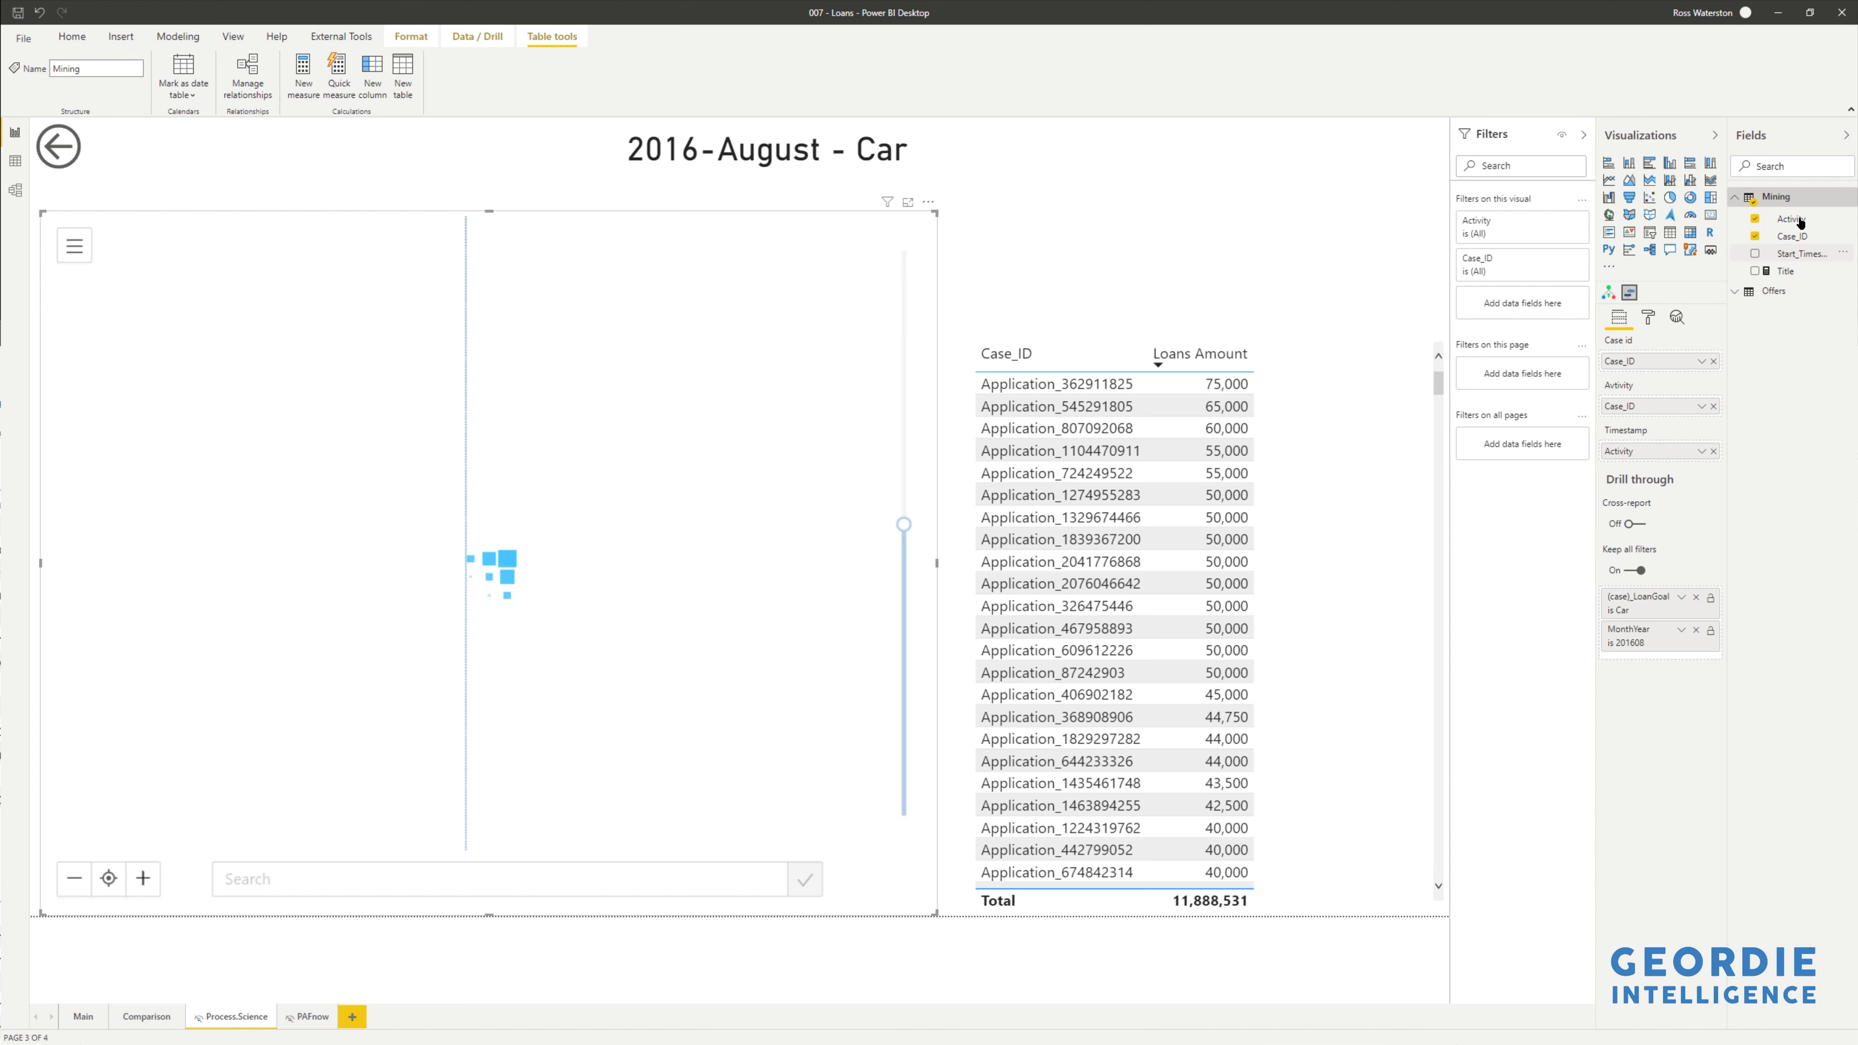
left_click_drag(1800, 221, 1671, 400)
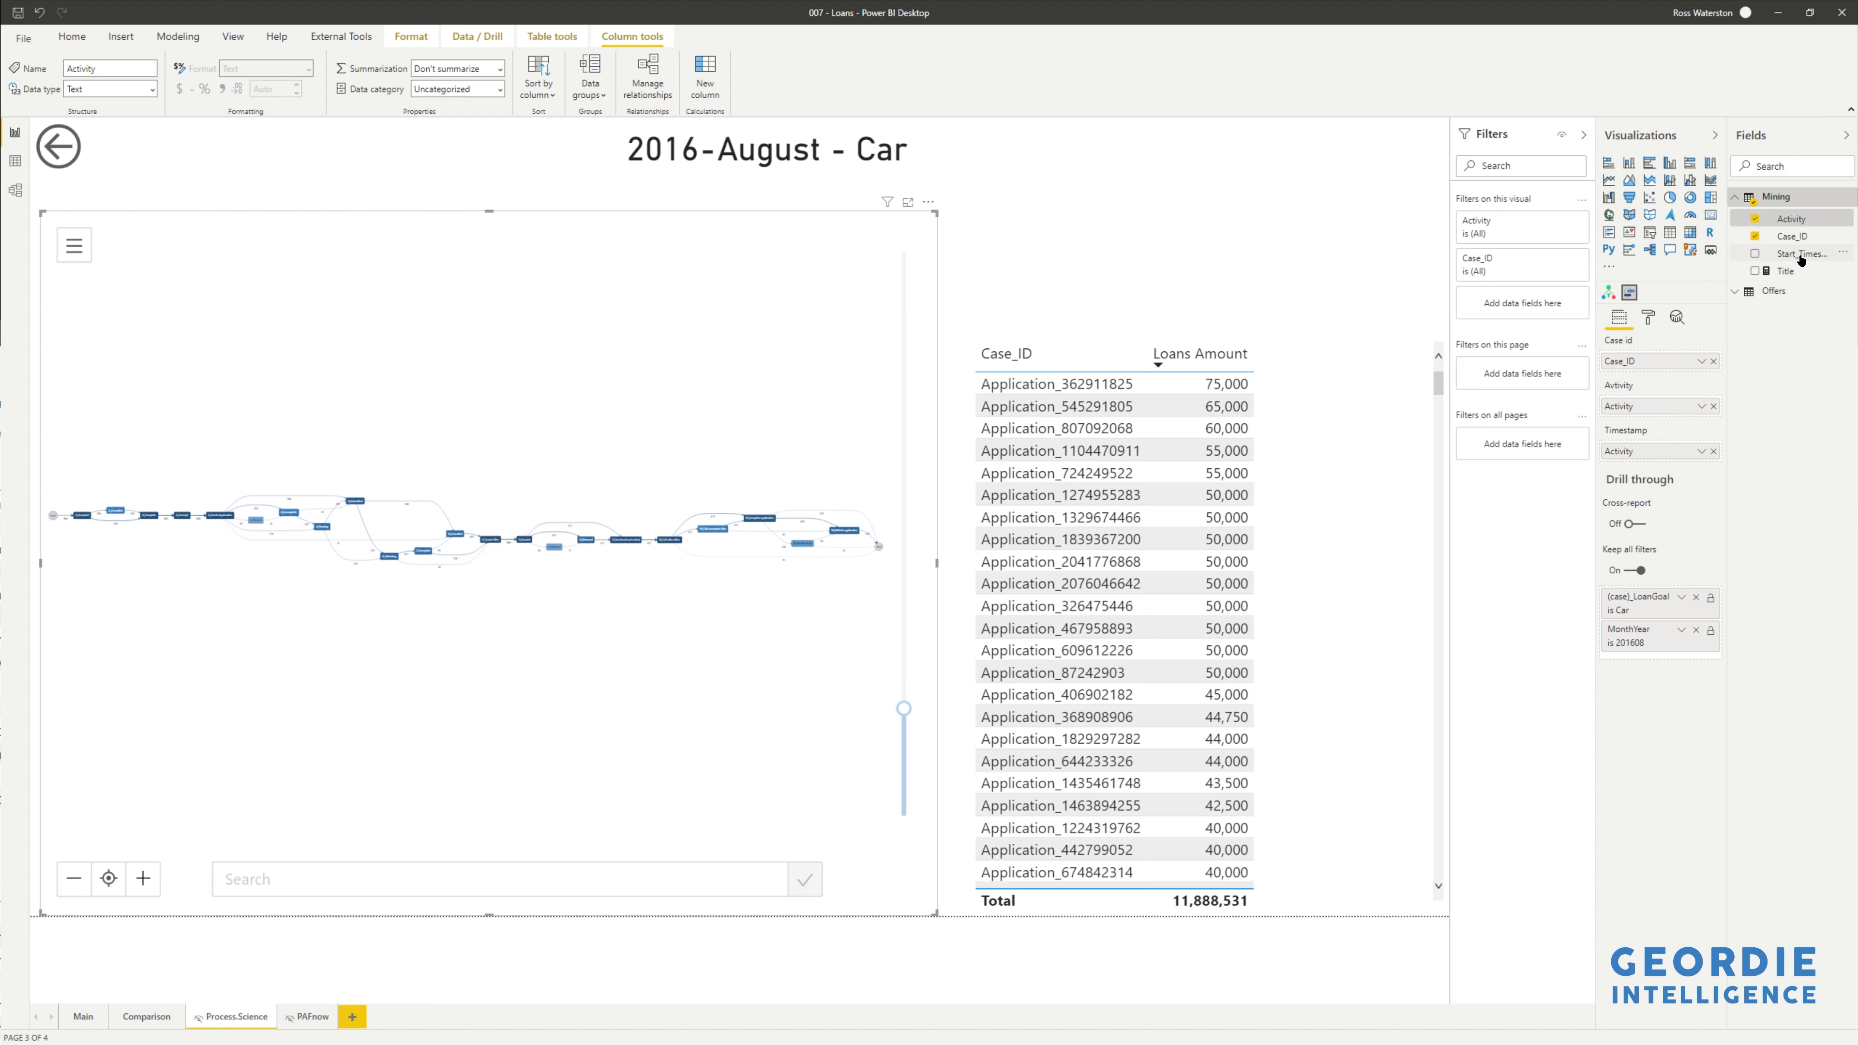
left_click_drag(1681, 461, 1681, 460)
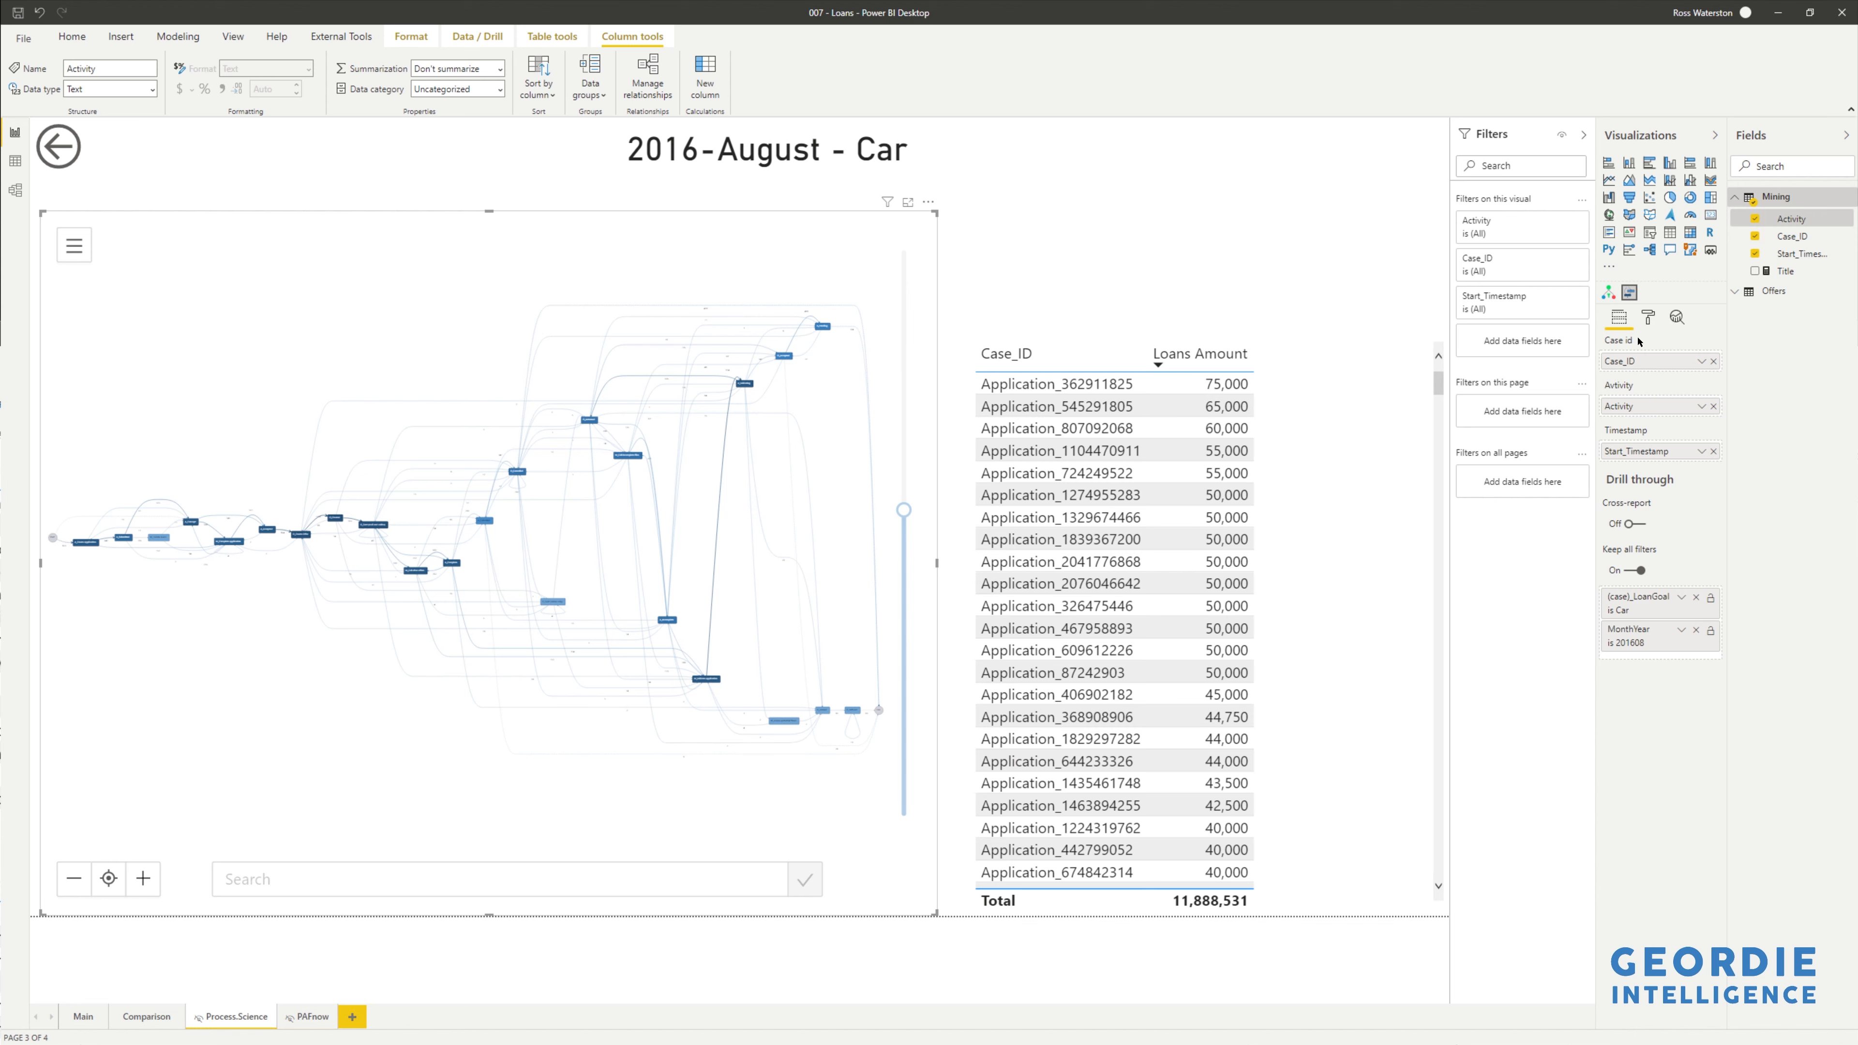
- Set Graph orientation to Top to bottom and slide the paths from fewest back to all
left_click(1648, 320)
left_click(1626, 398)
left_click(1625, 398)
left_click(1626, 426)
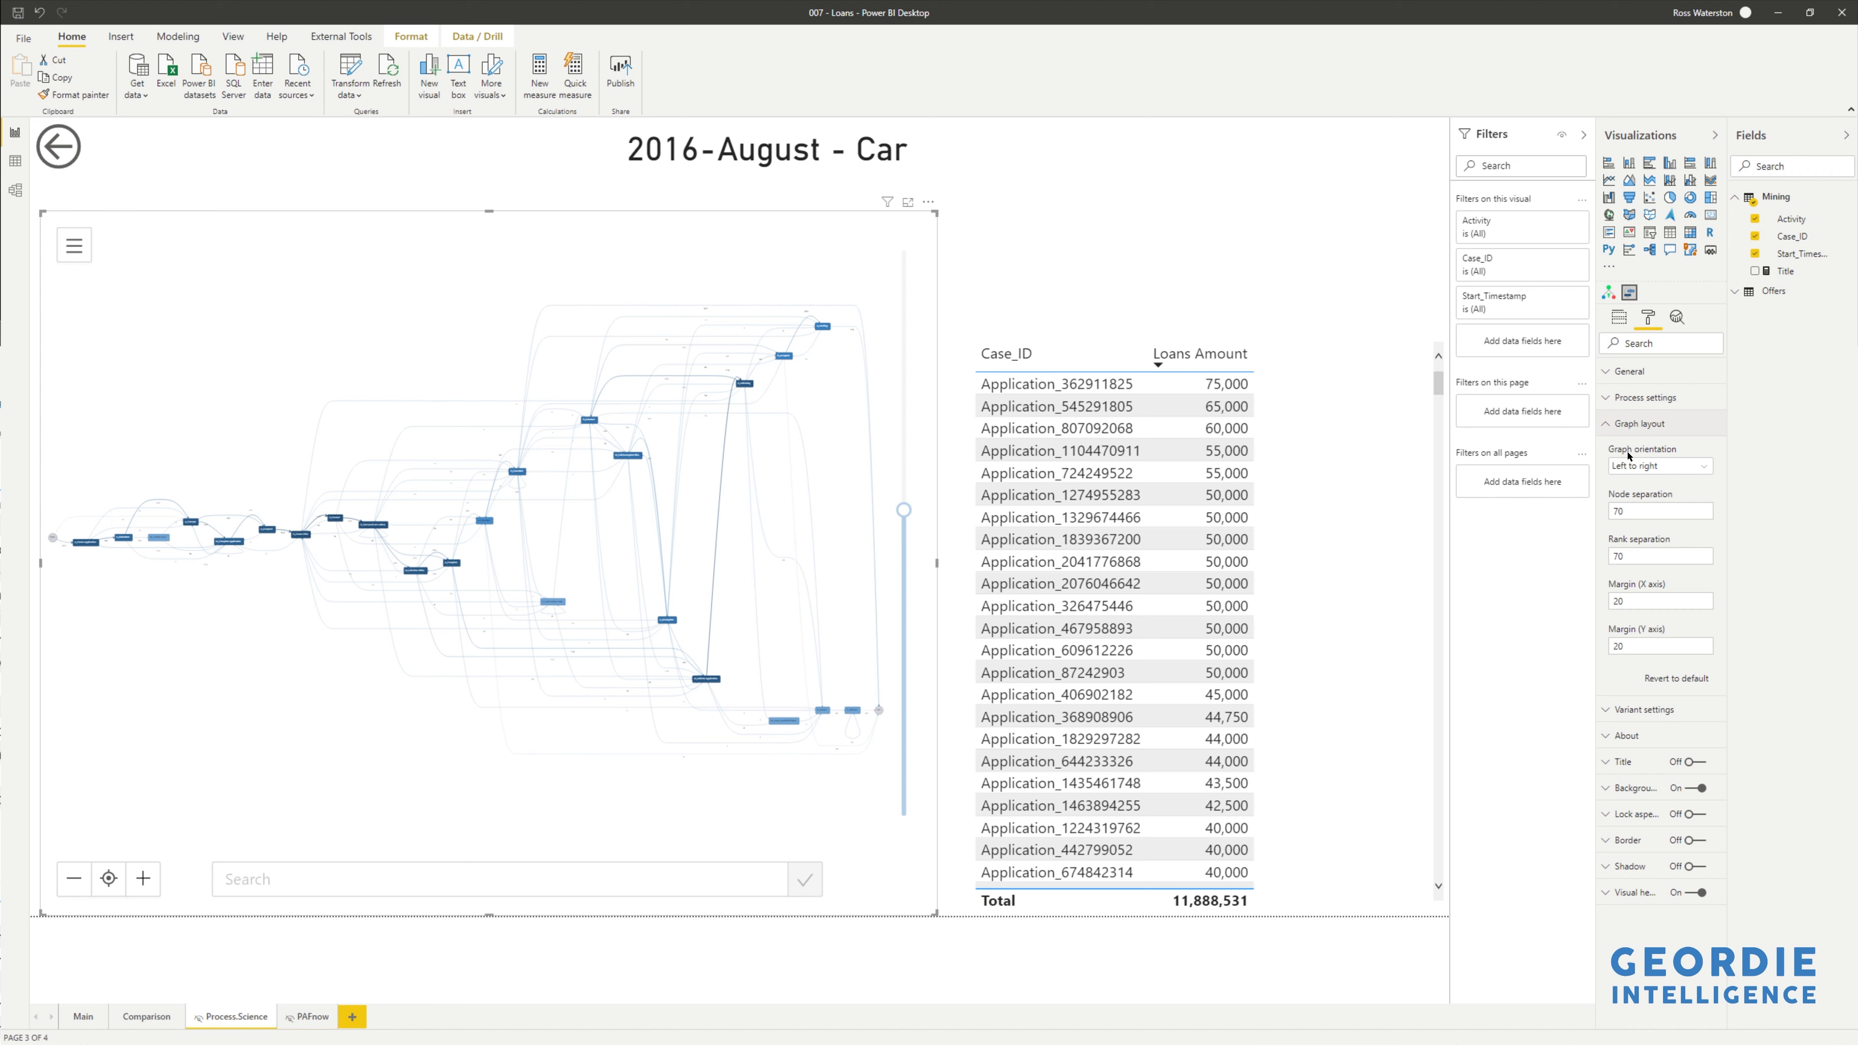
left_click(1633, 467)
left_click(1635, 484)
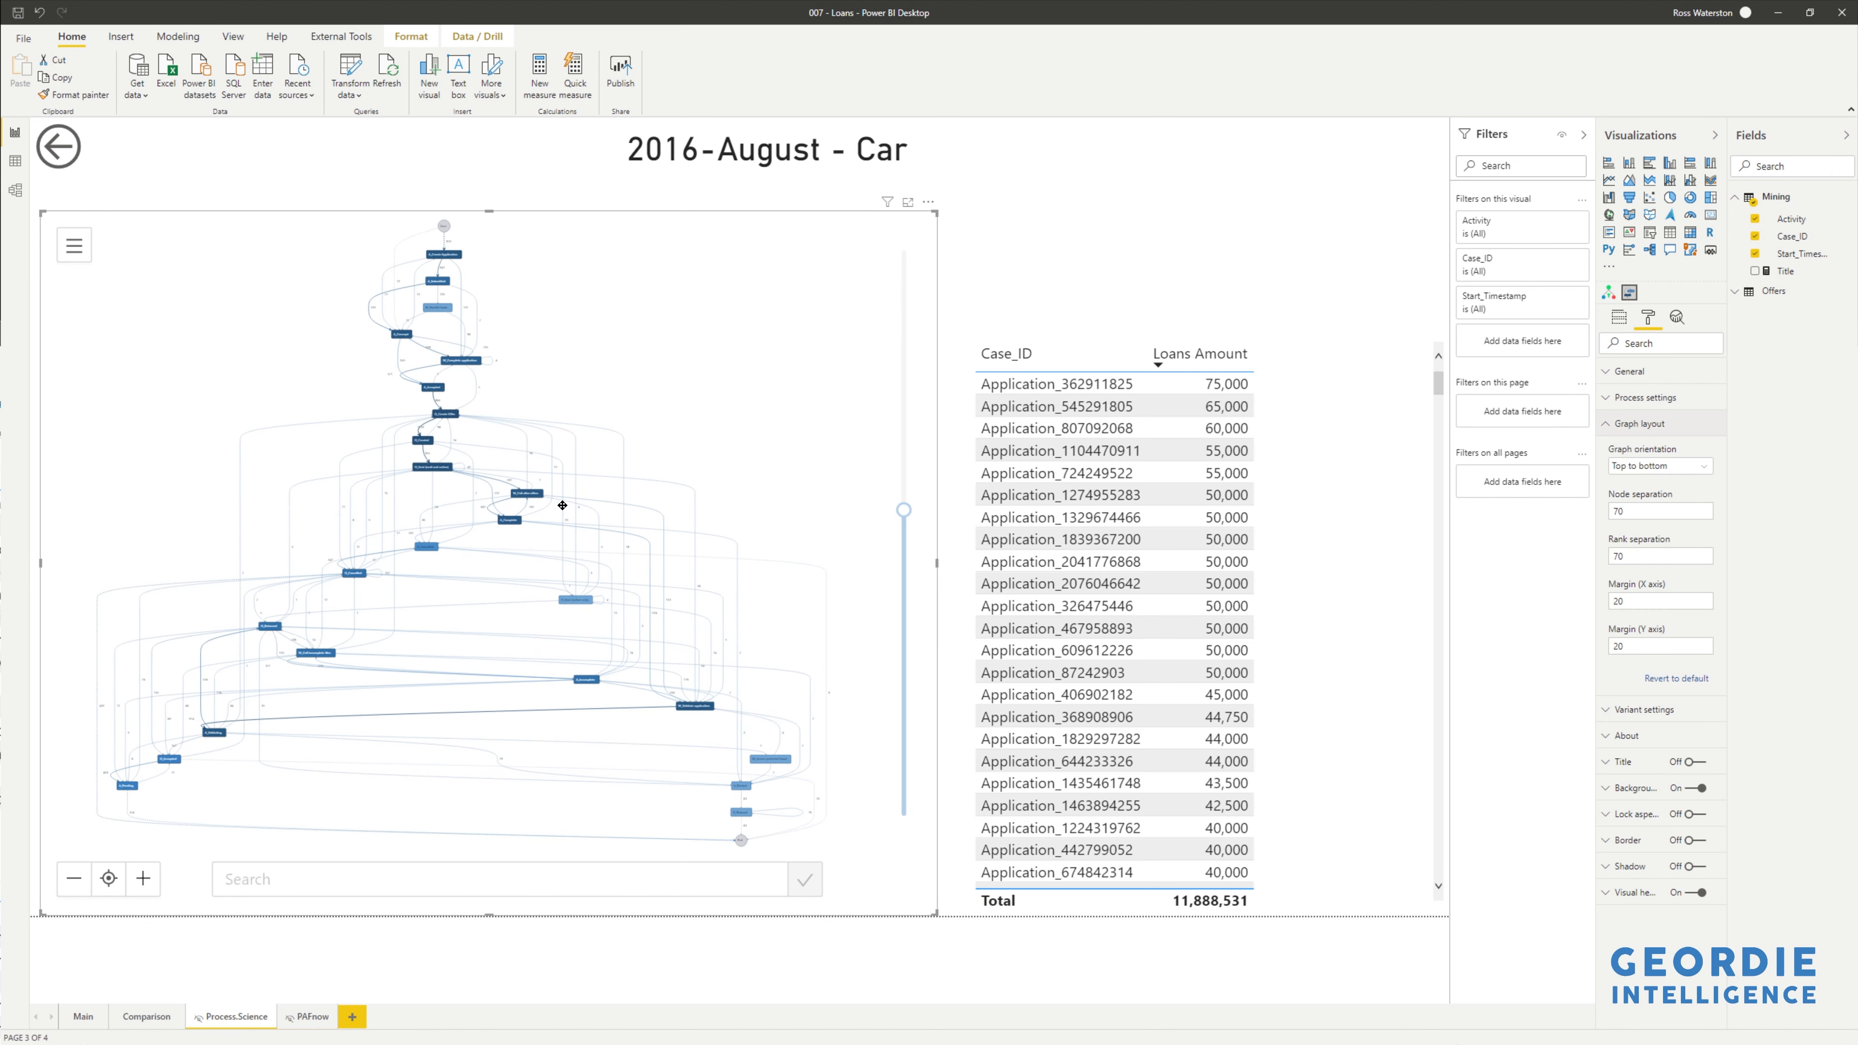
left_click_drag(903, 510, 912, 831)
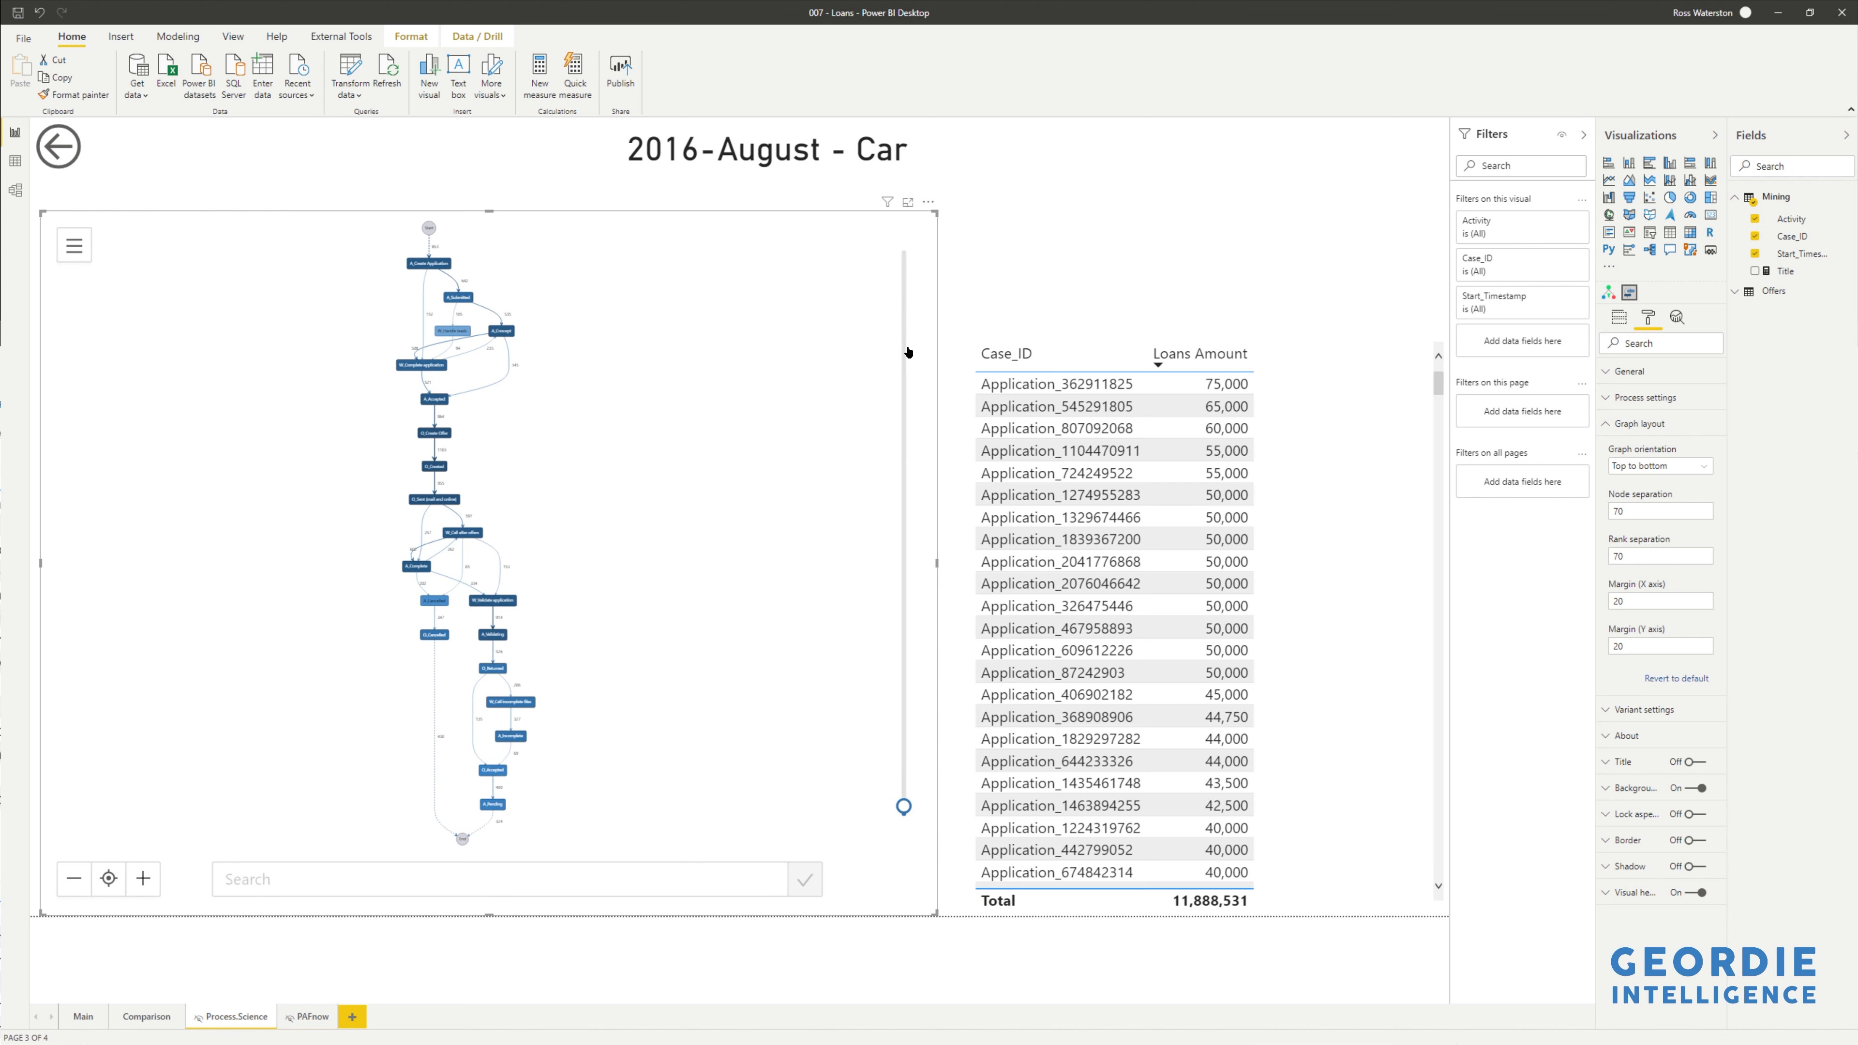
mouse_move(905, 805)
left_mouse_down()
mouse_move(905, 250)
mouse_move(887, 528)
mouse_move(905, 779)
left_mouse_up()
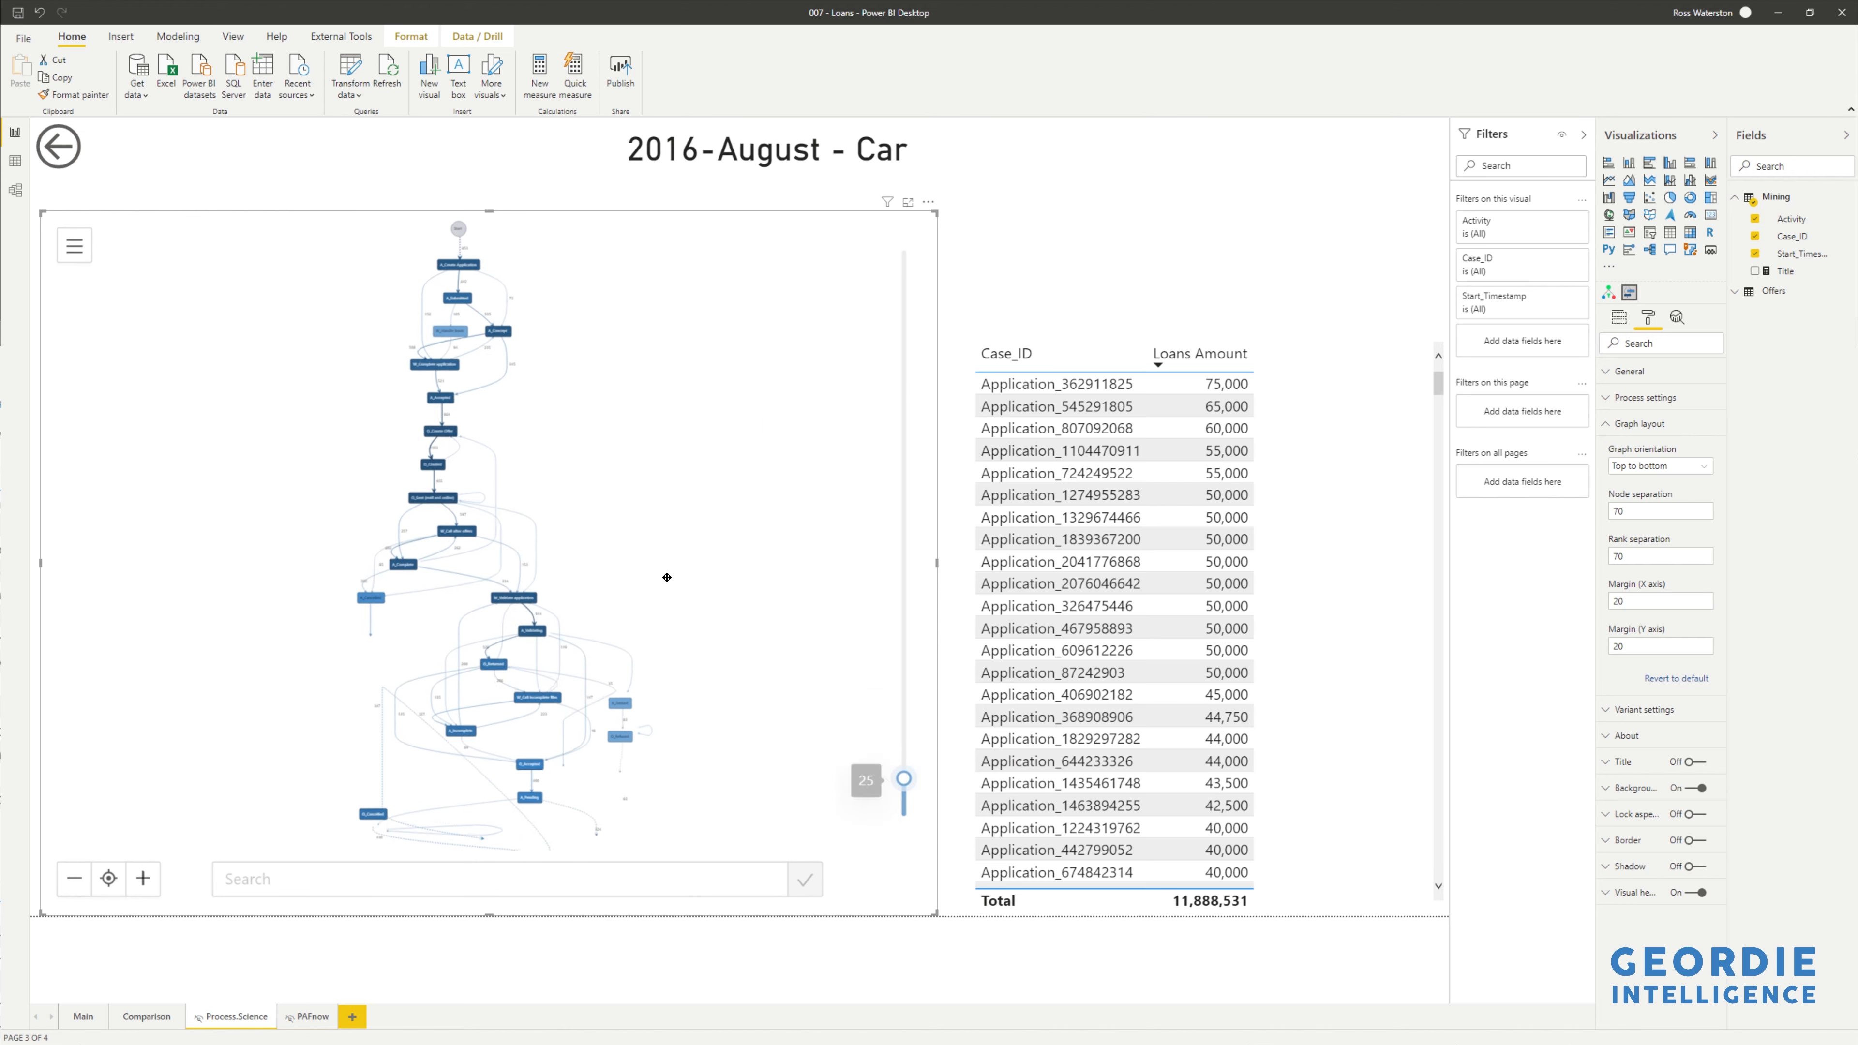
scroll(490, 521, "up", 3)
scroll(490, 522, "up", 7)
left_click_drag(535, 441, 758, 561)
left_click_drag(643, 440, 758, 535)
left_click_drag(734, 442, 724, 523)
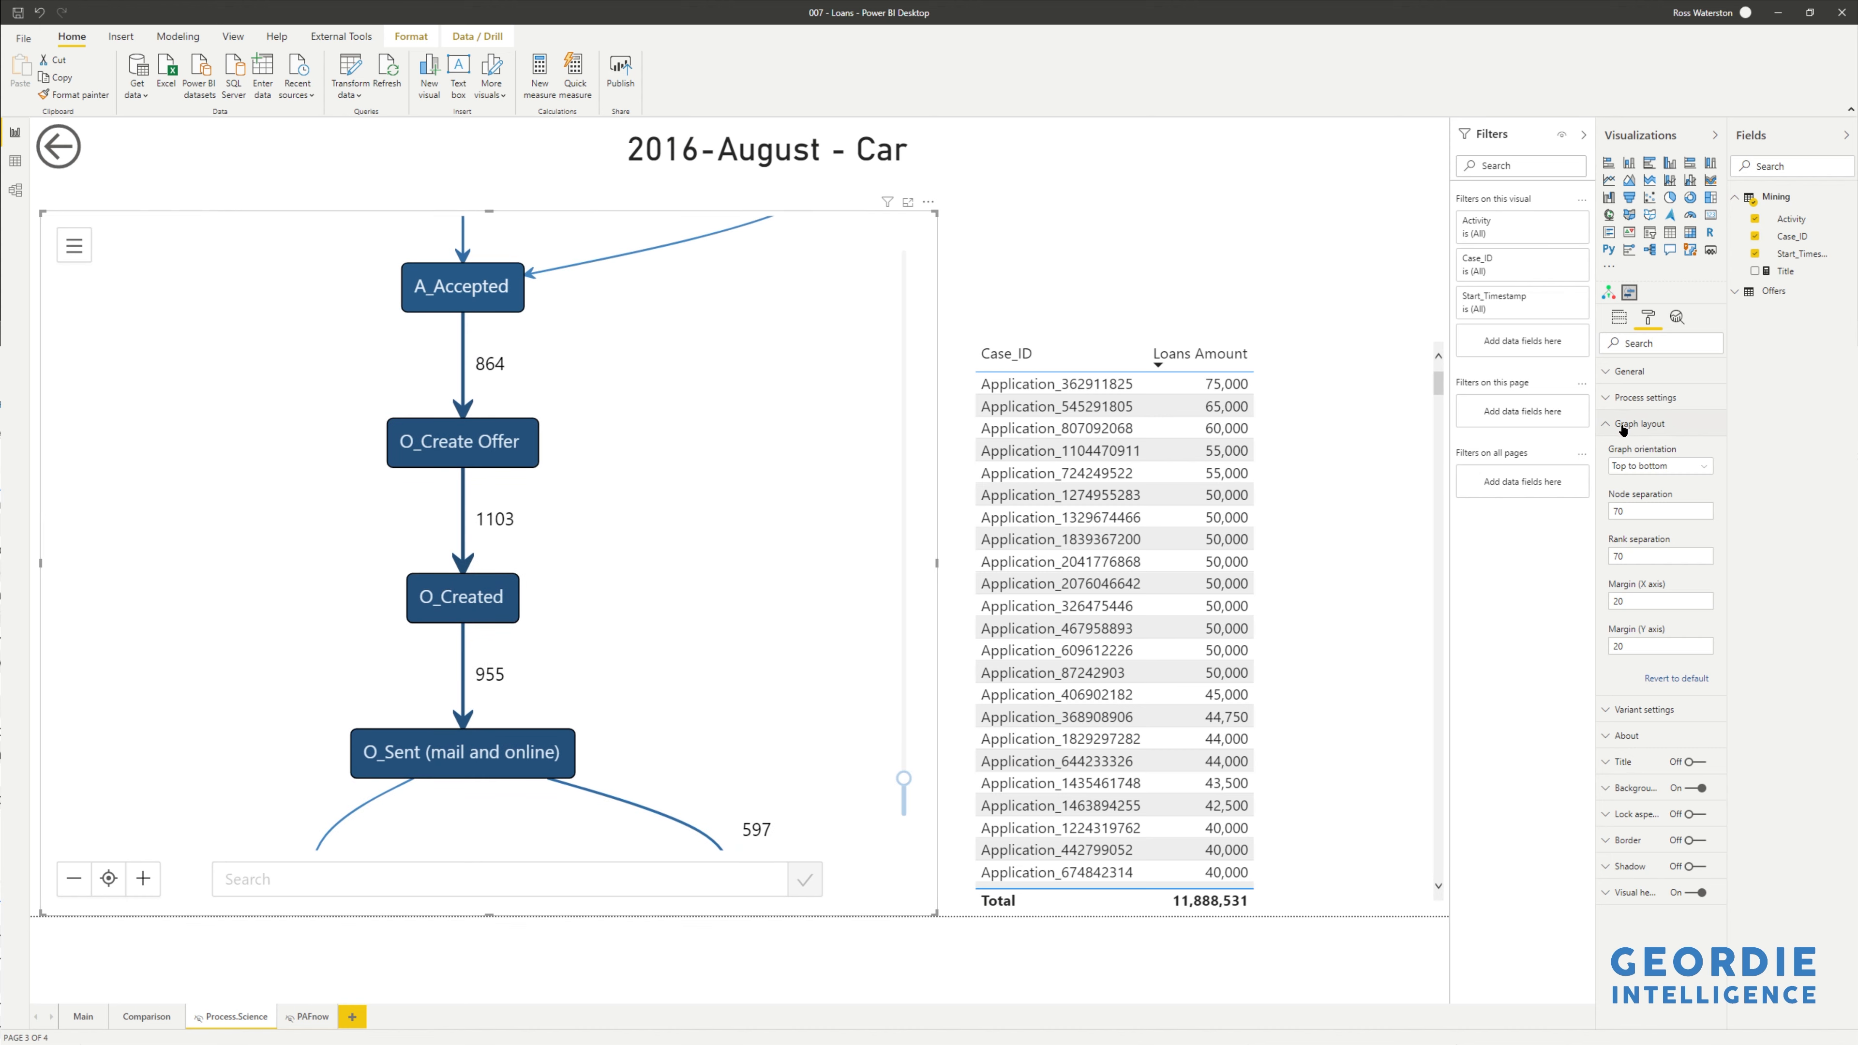
- Set the Process settings Default mode to Average duration
left_click(1623, 399)
left_click(1635, 440)
left_click(1641, 488)
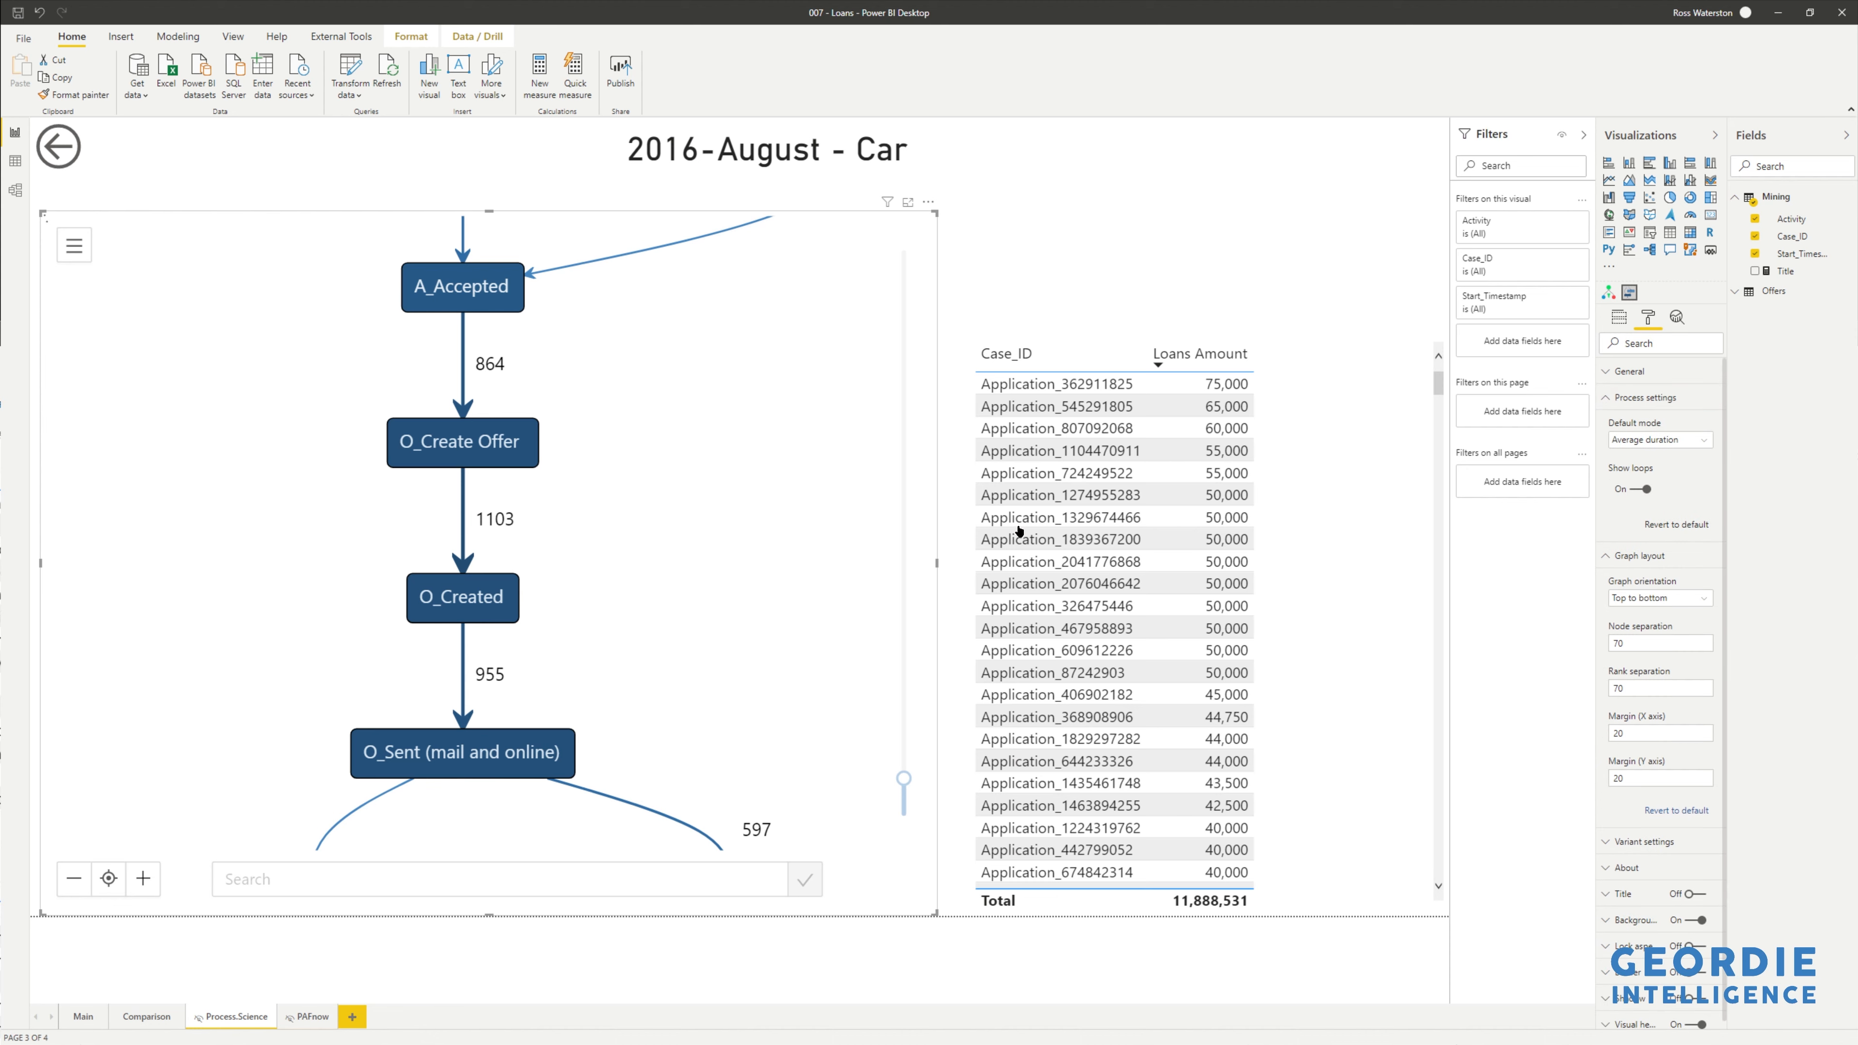
scroll(522, 334, "up", 8)
left_click_drag(514, 343, 699, 635)
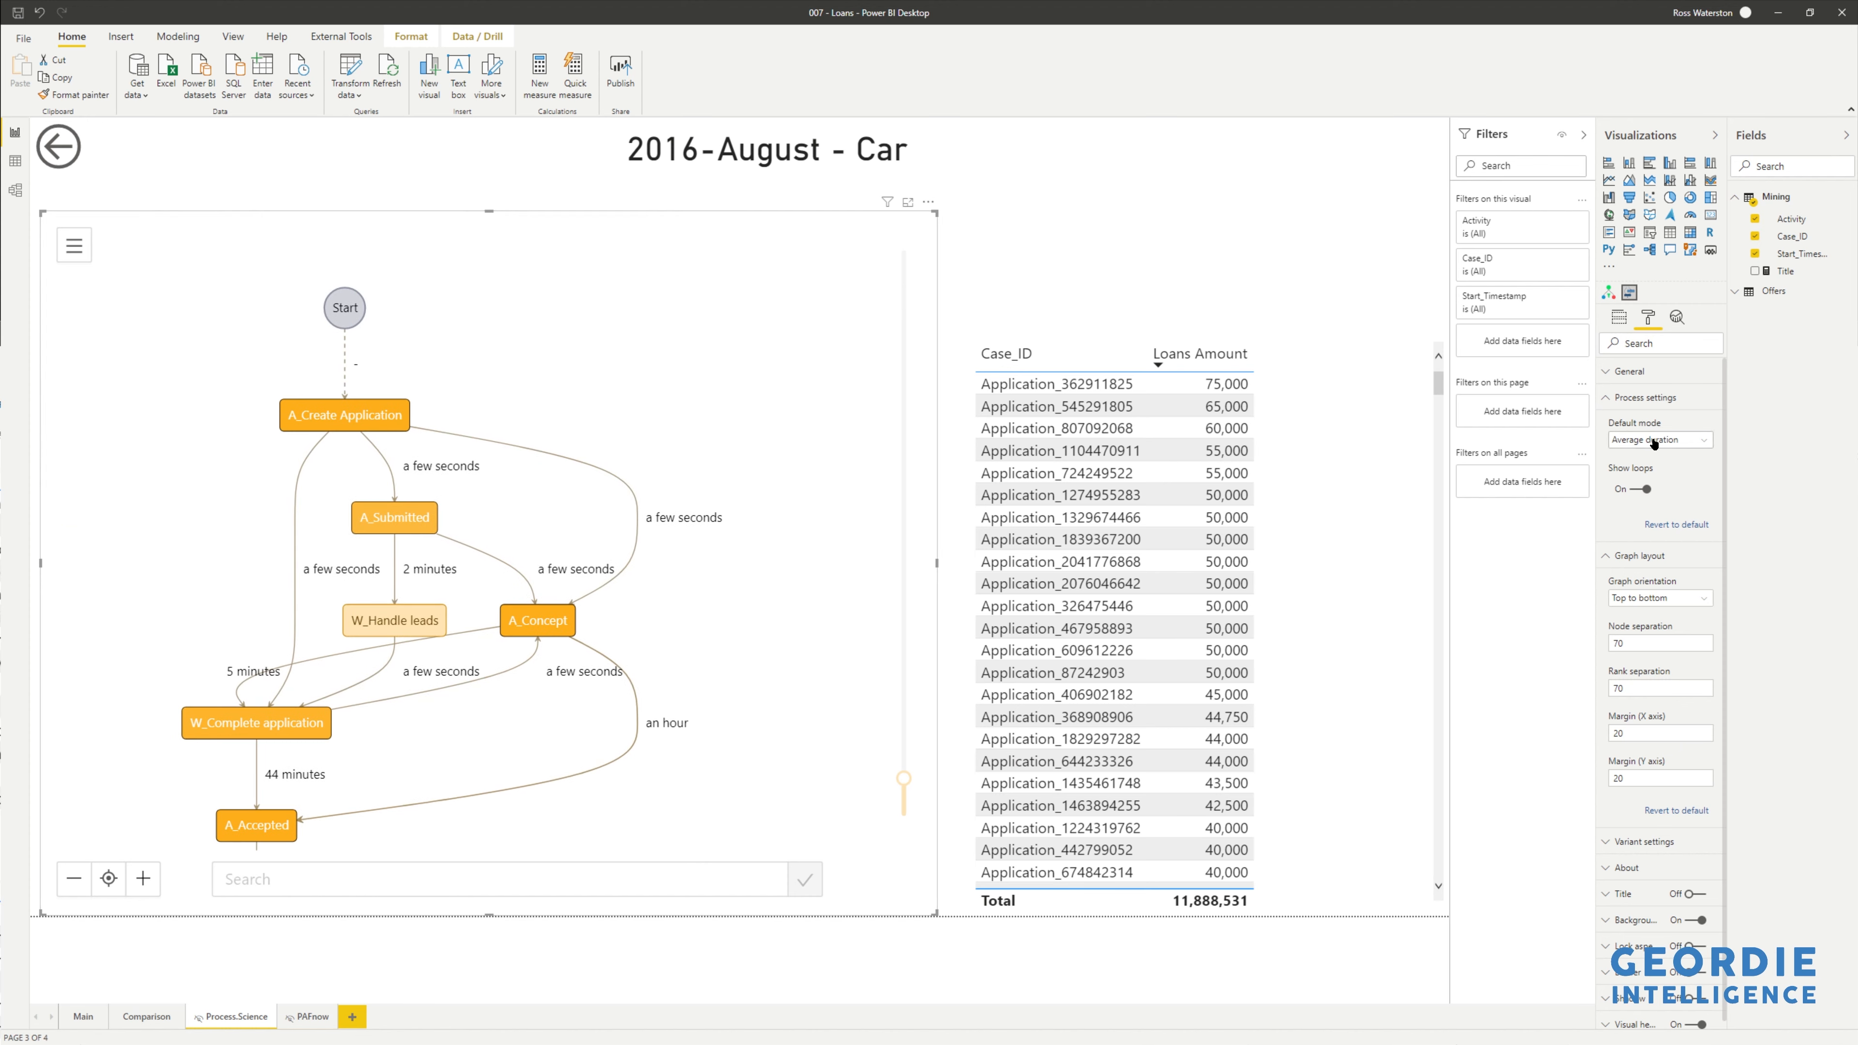
left_click(1694, 442)
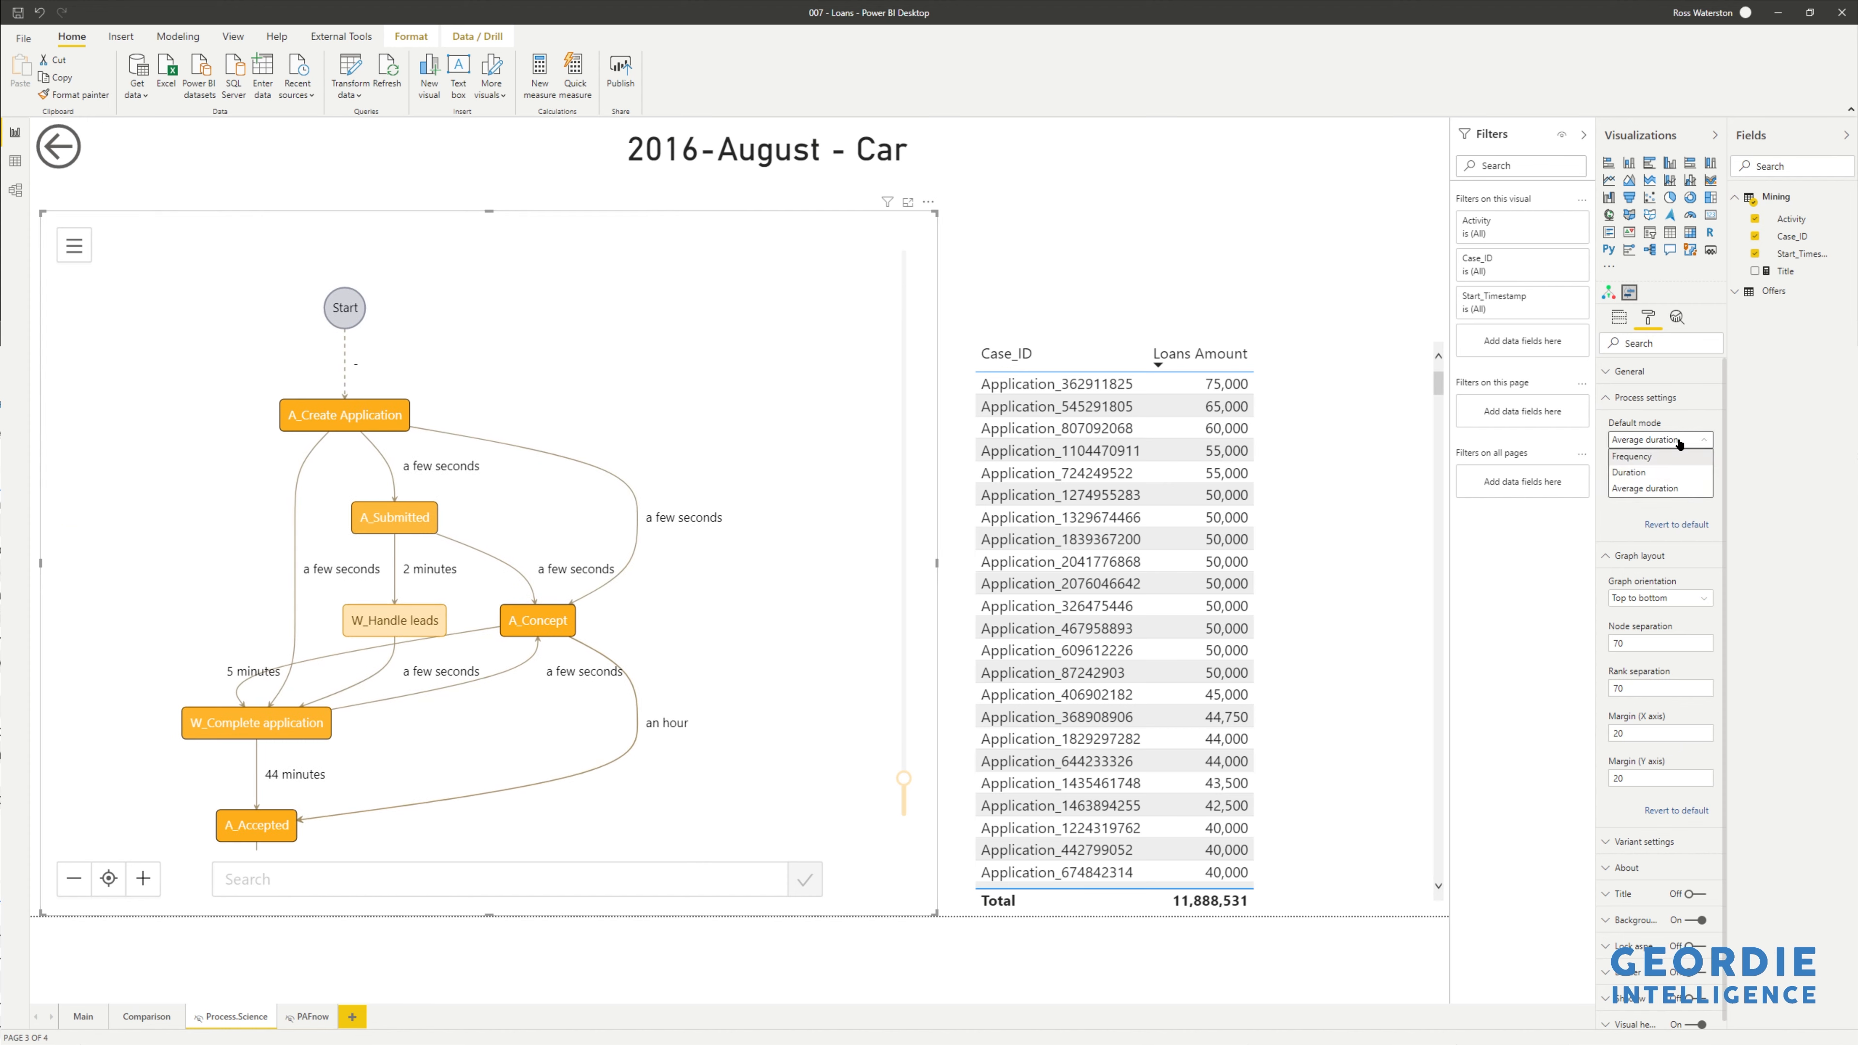
left_click(1684, 441)
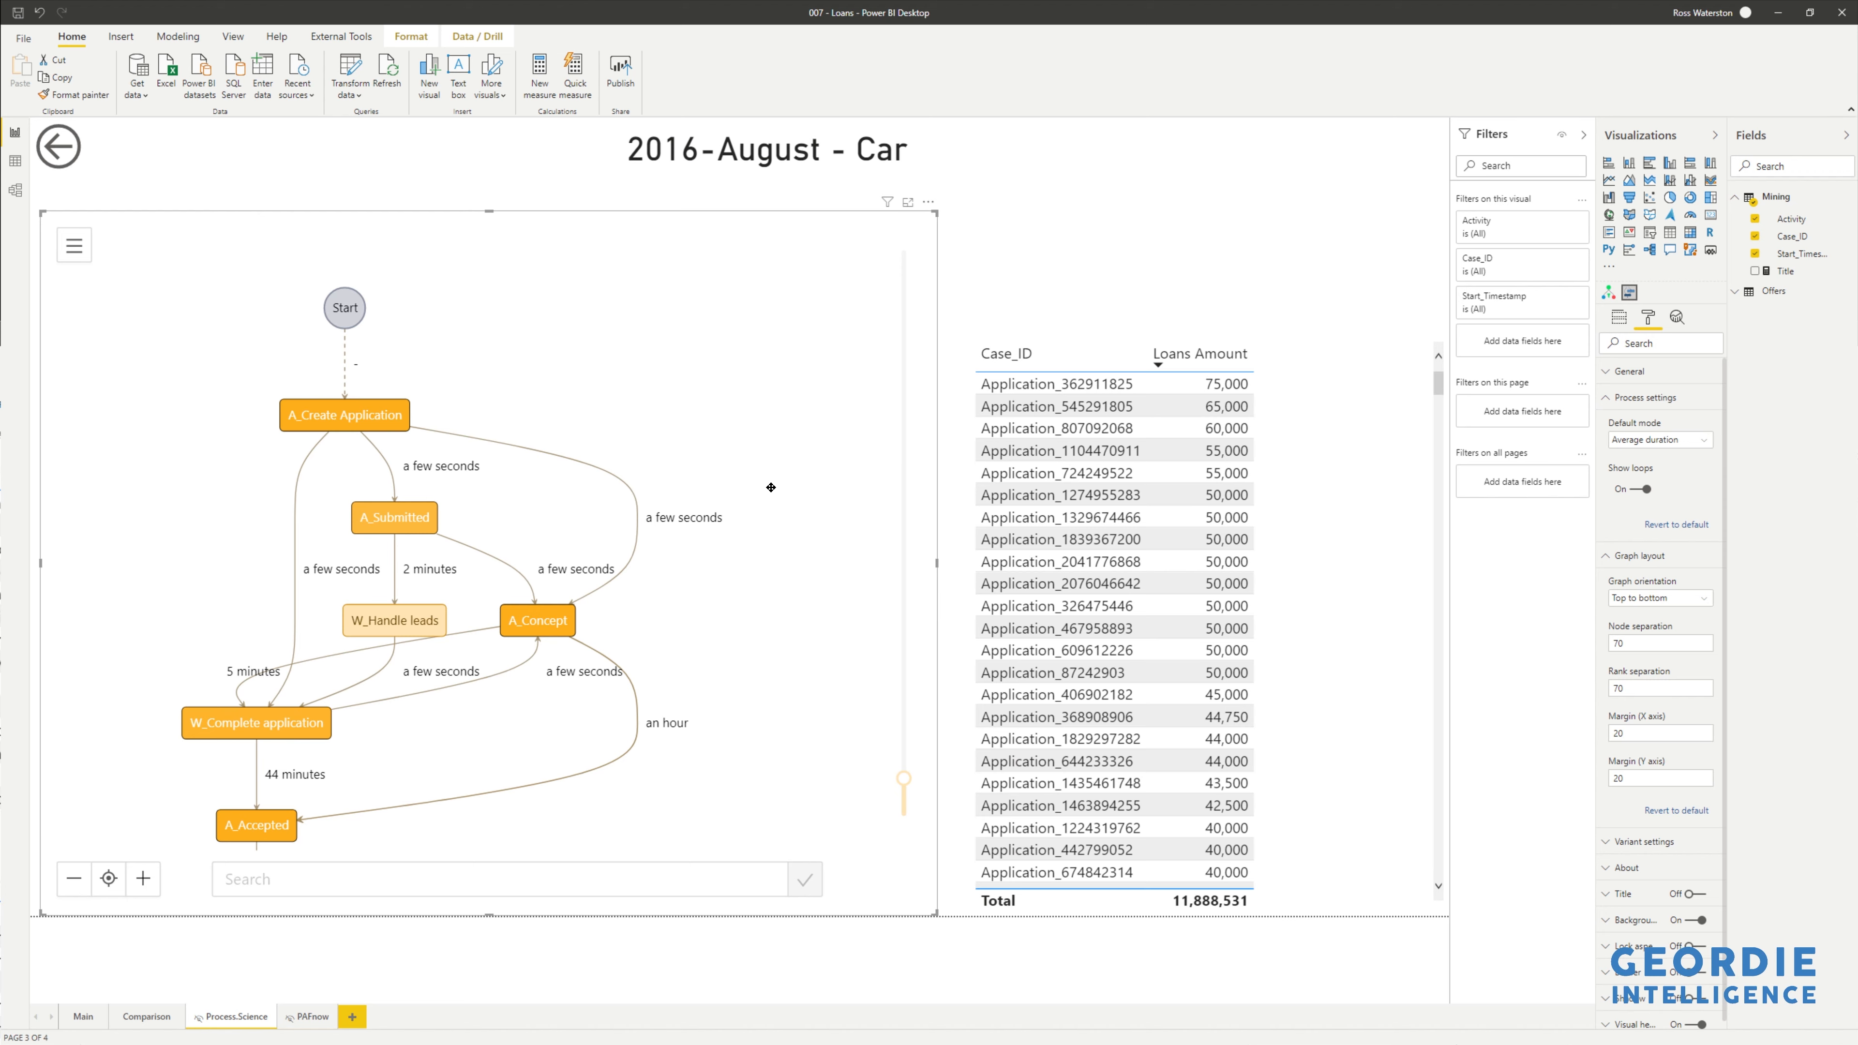
scroll(773, 492, "down", 6)
left_click_drag(763, 582, 558, 483)
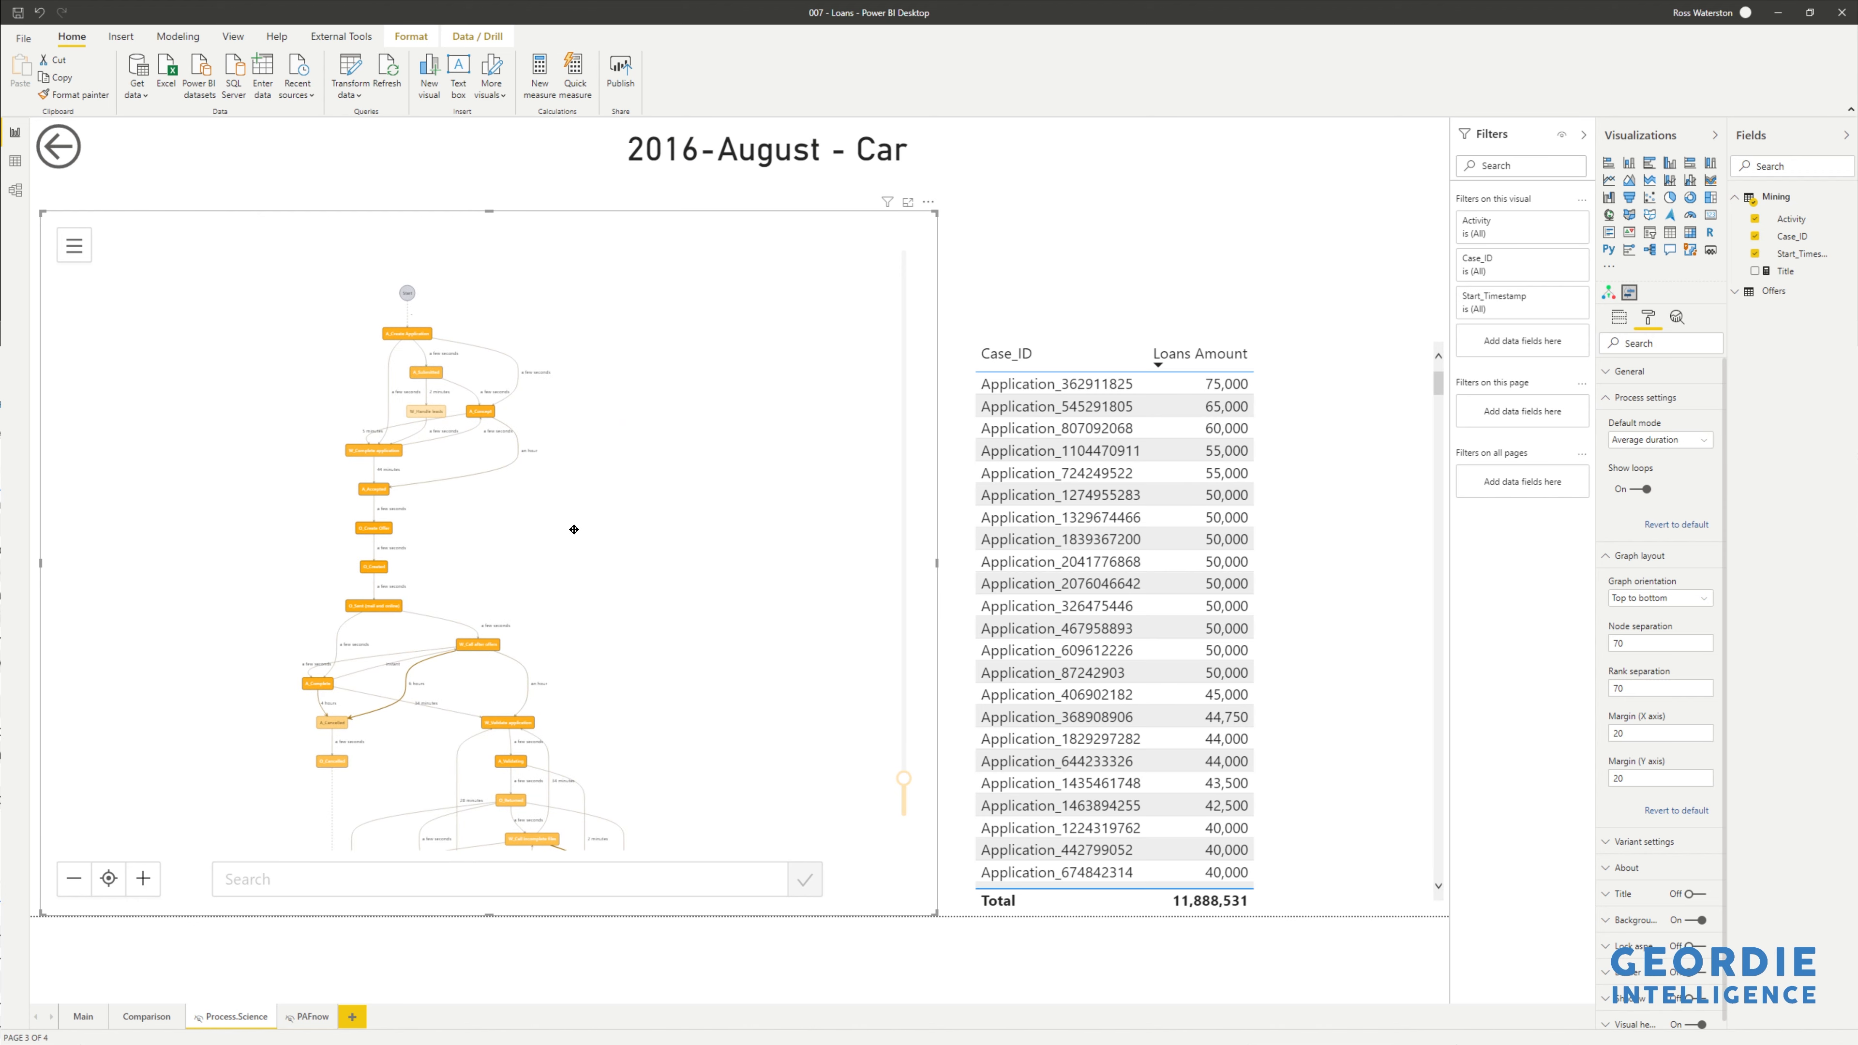
- Return to the Main page and select the top resources by loans table
left_click(76, 1025)
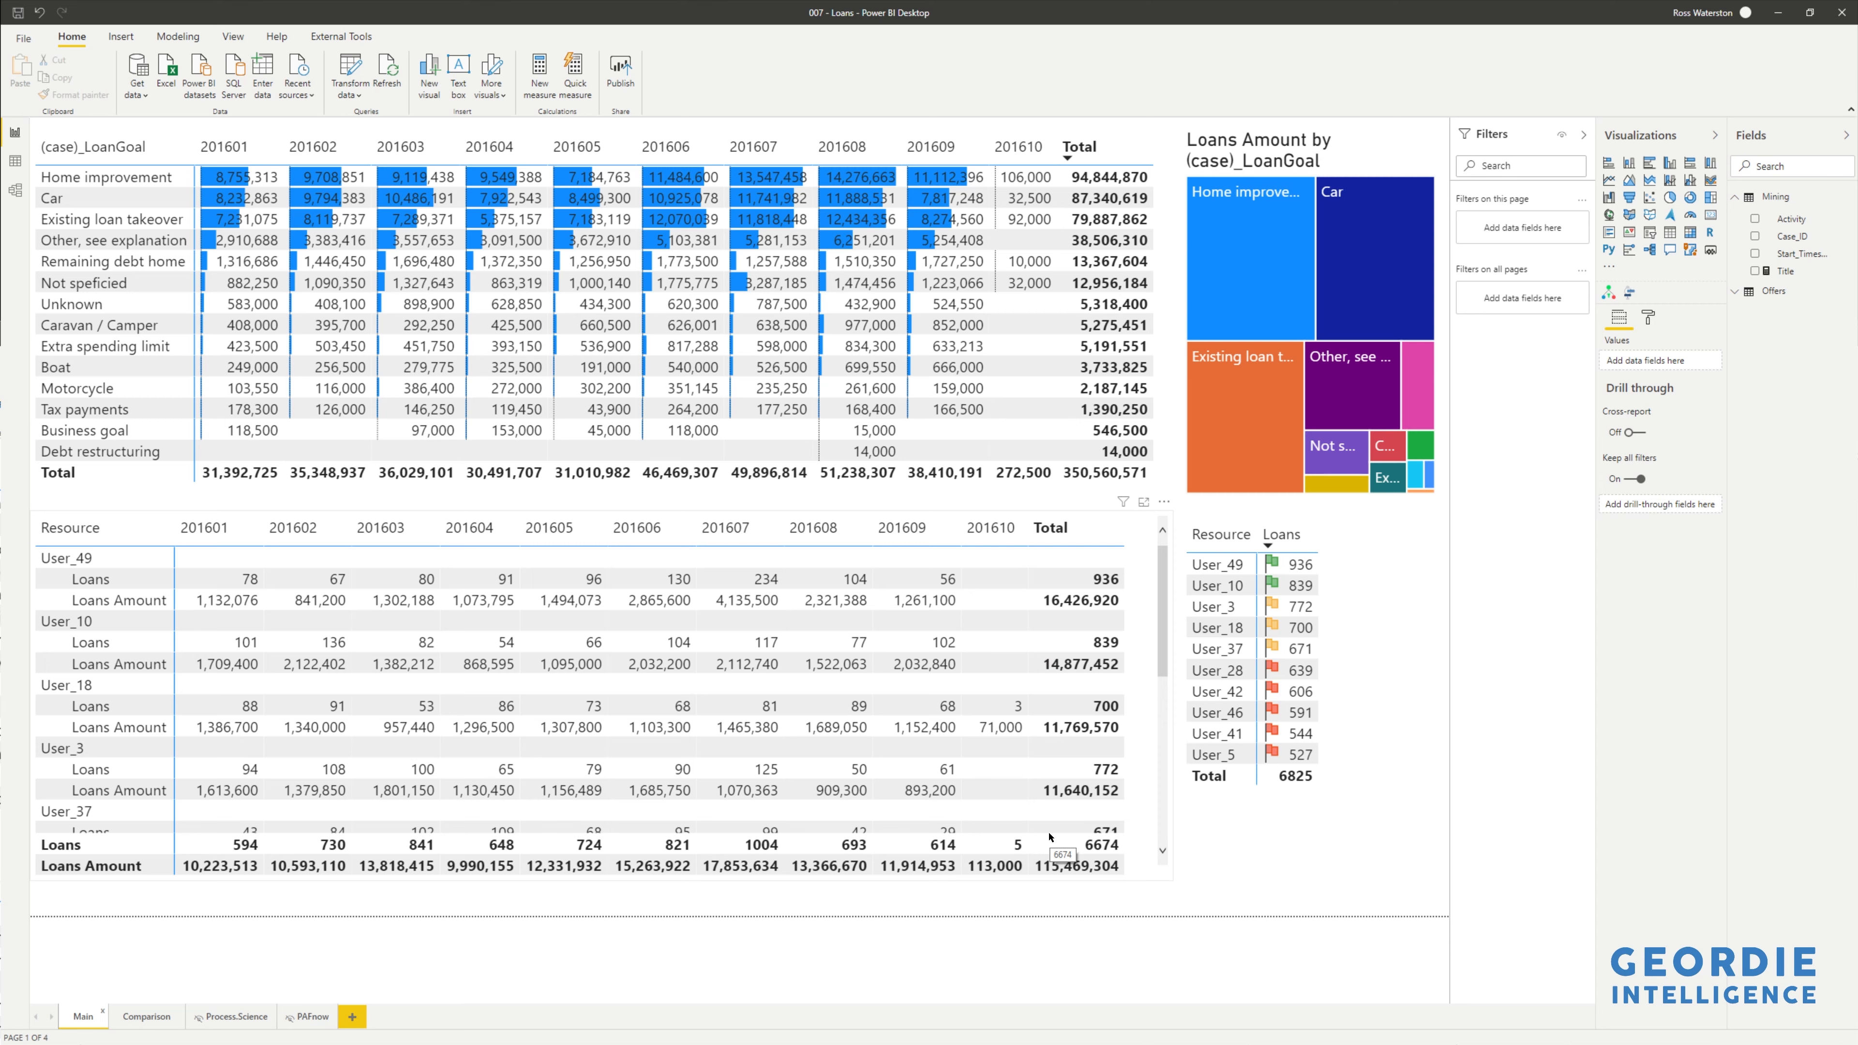
left_click(1420, 663)
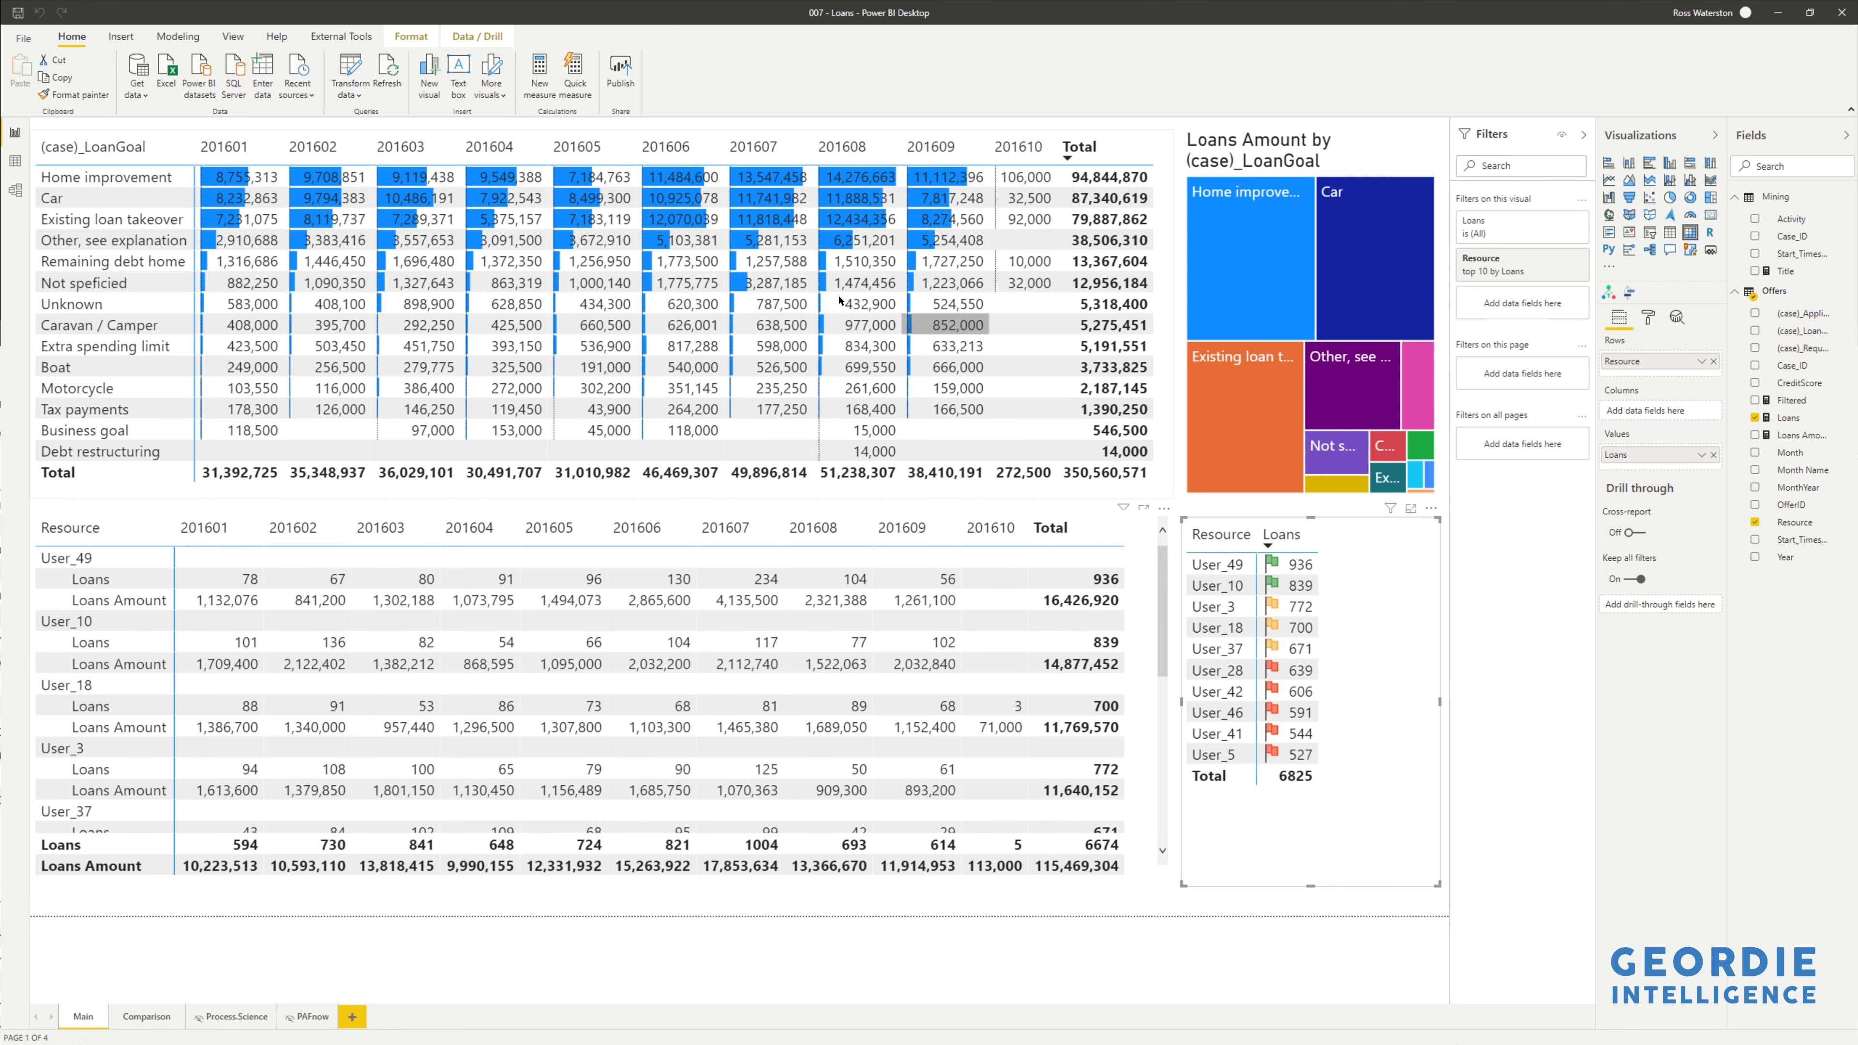
left_click(354, 90)
- Open Power Query Editor on the Offers query and start a Merge Queries on it
left_click(369, 121)
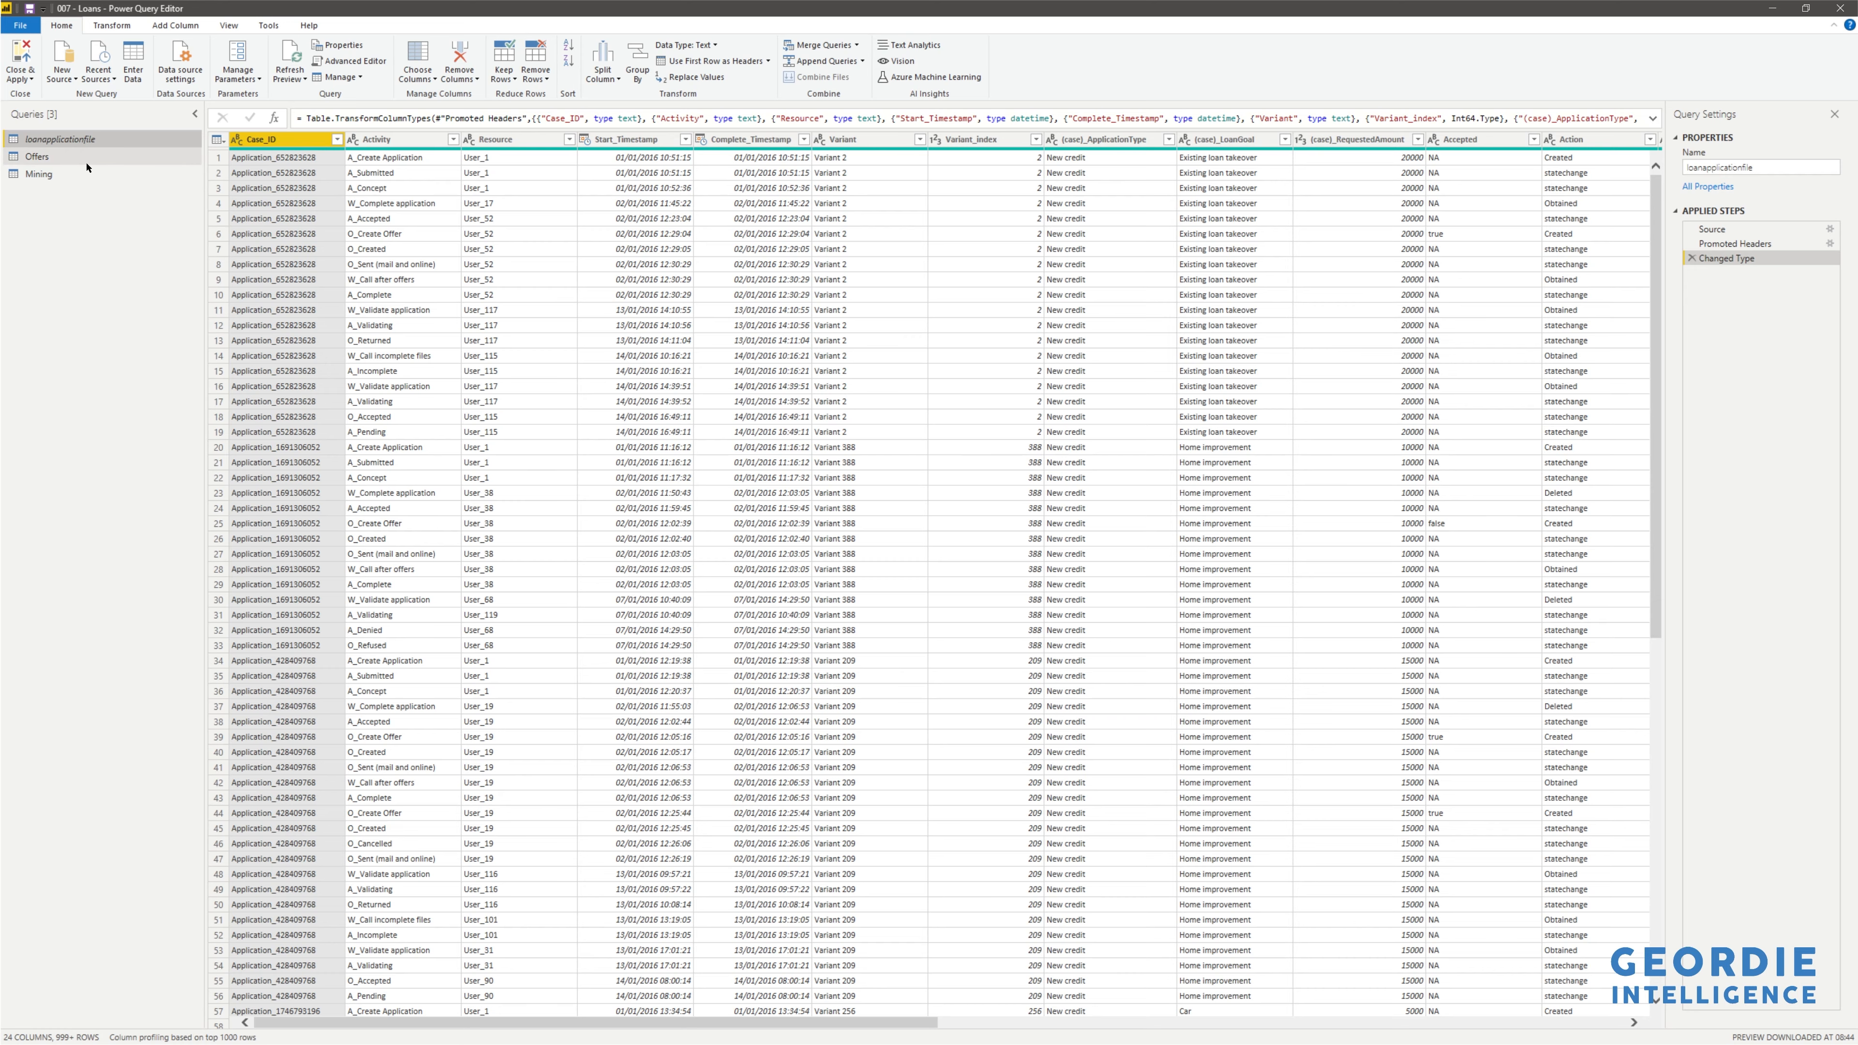
left_click(62, 161)
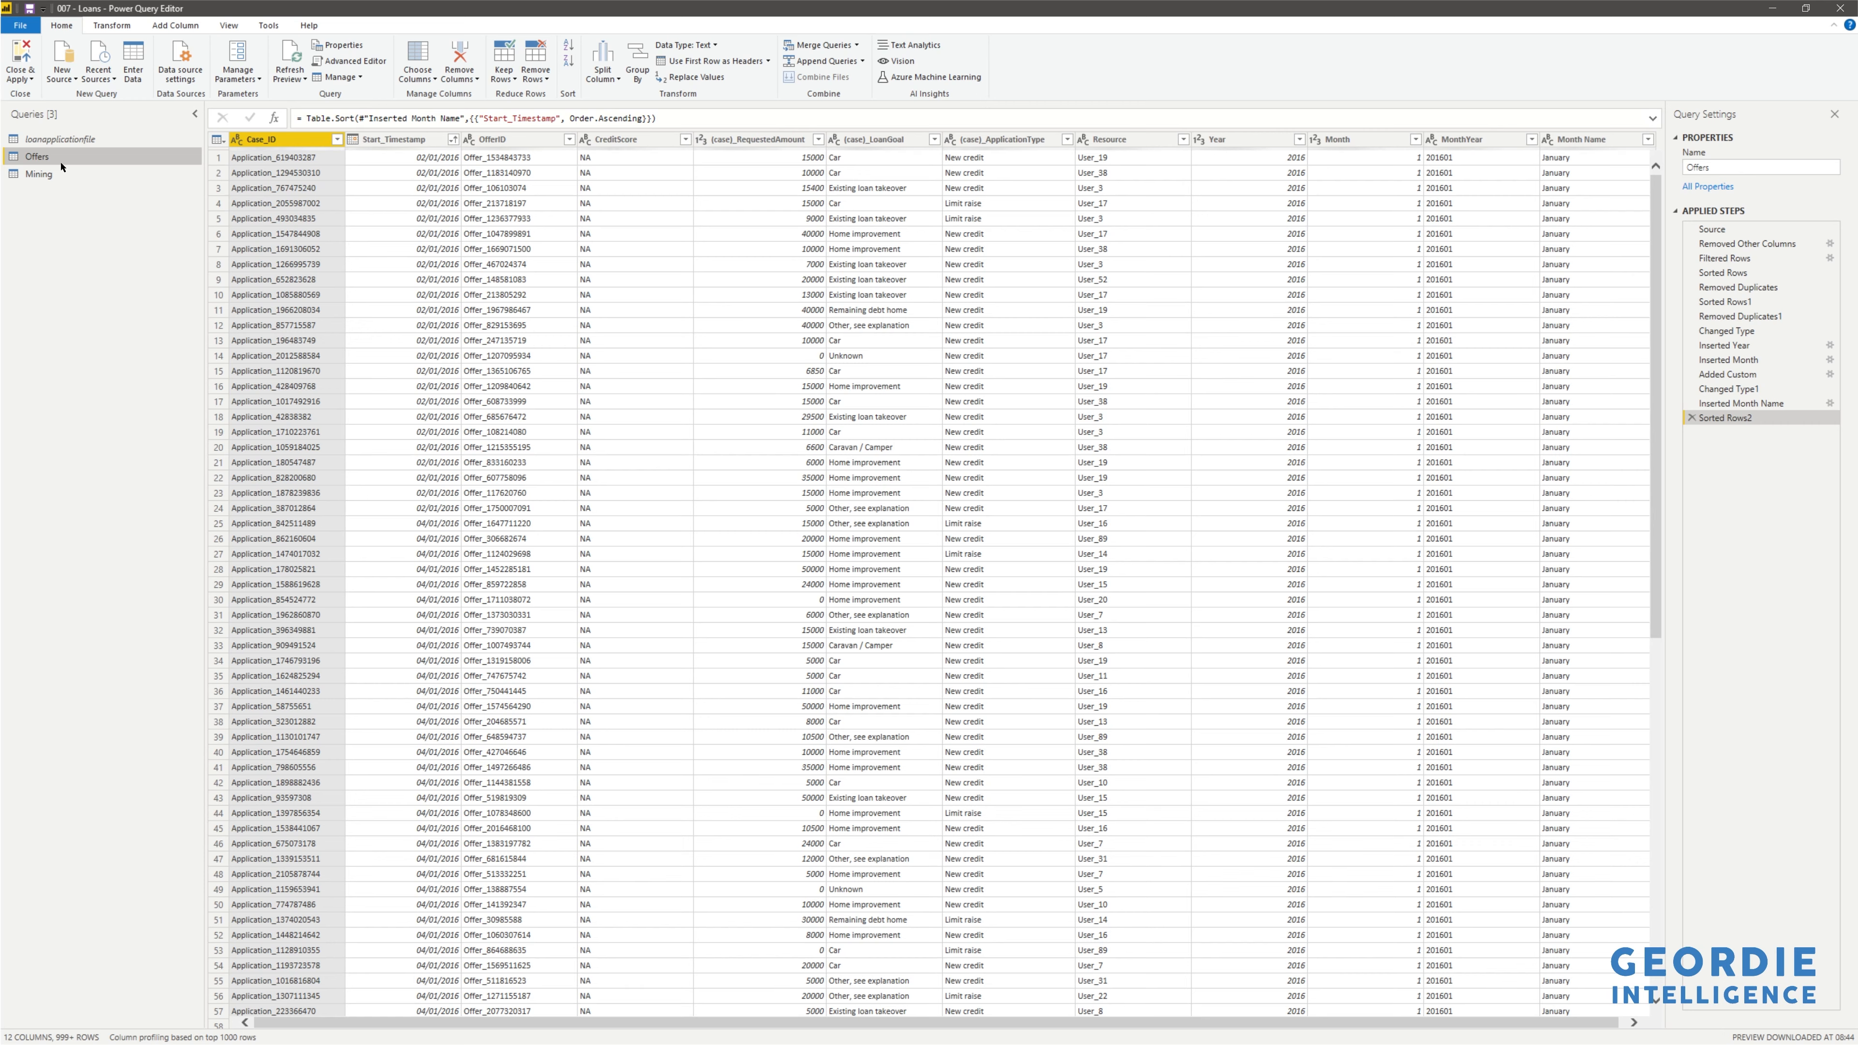
left_click(834, 49)
left_click(813, 112)
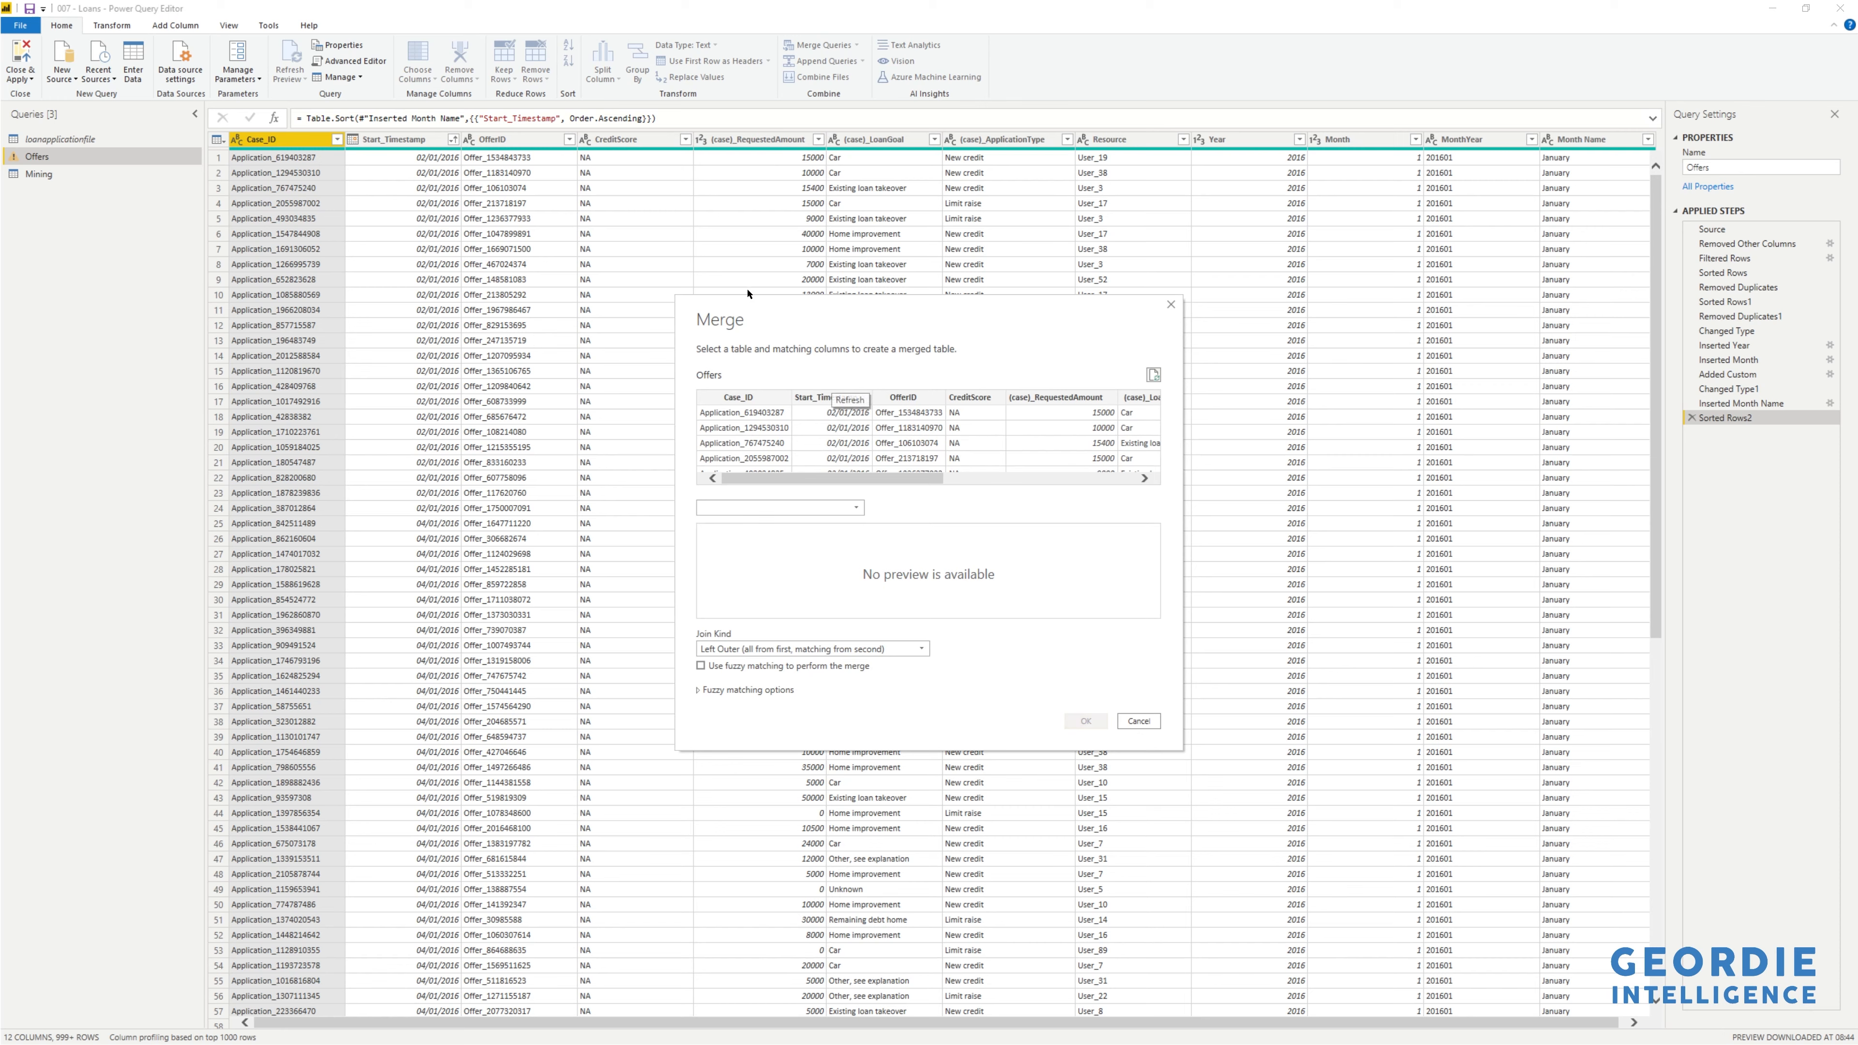
- Merge loanapplicationfile into Offers, matching Case_ID in both tables with a left outer join
left_click(746, 402)
left_click(780, 507)
left_click(772, 554)
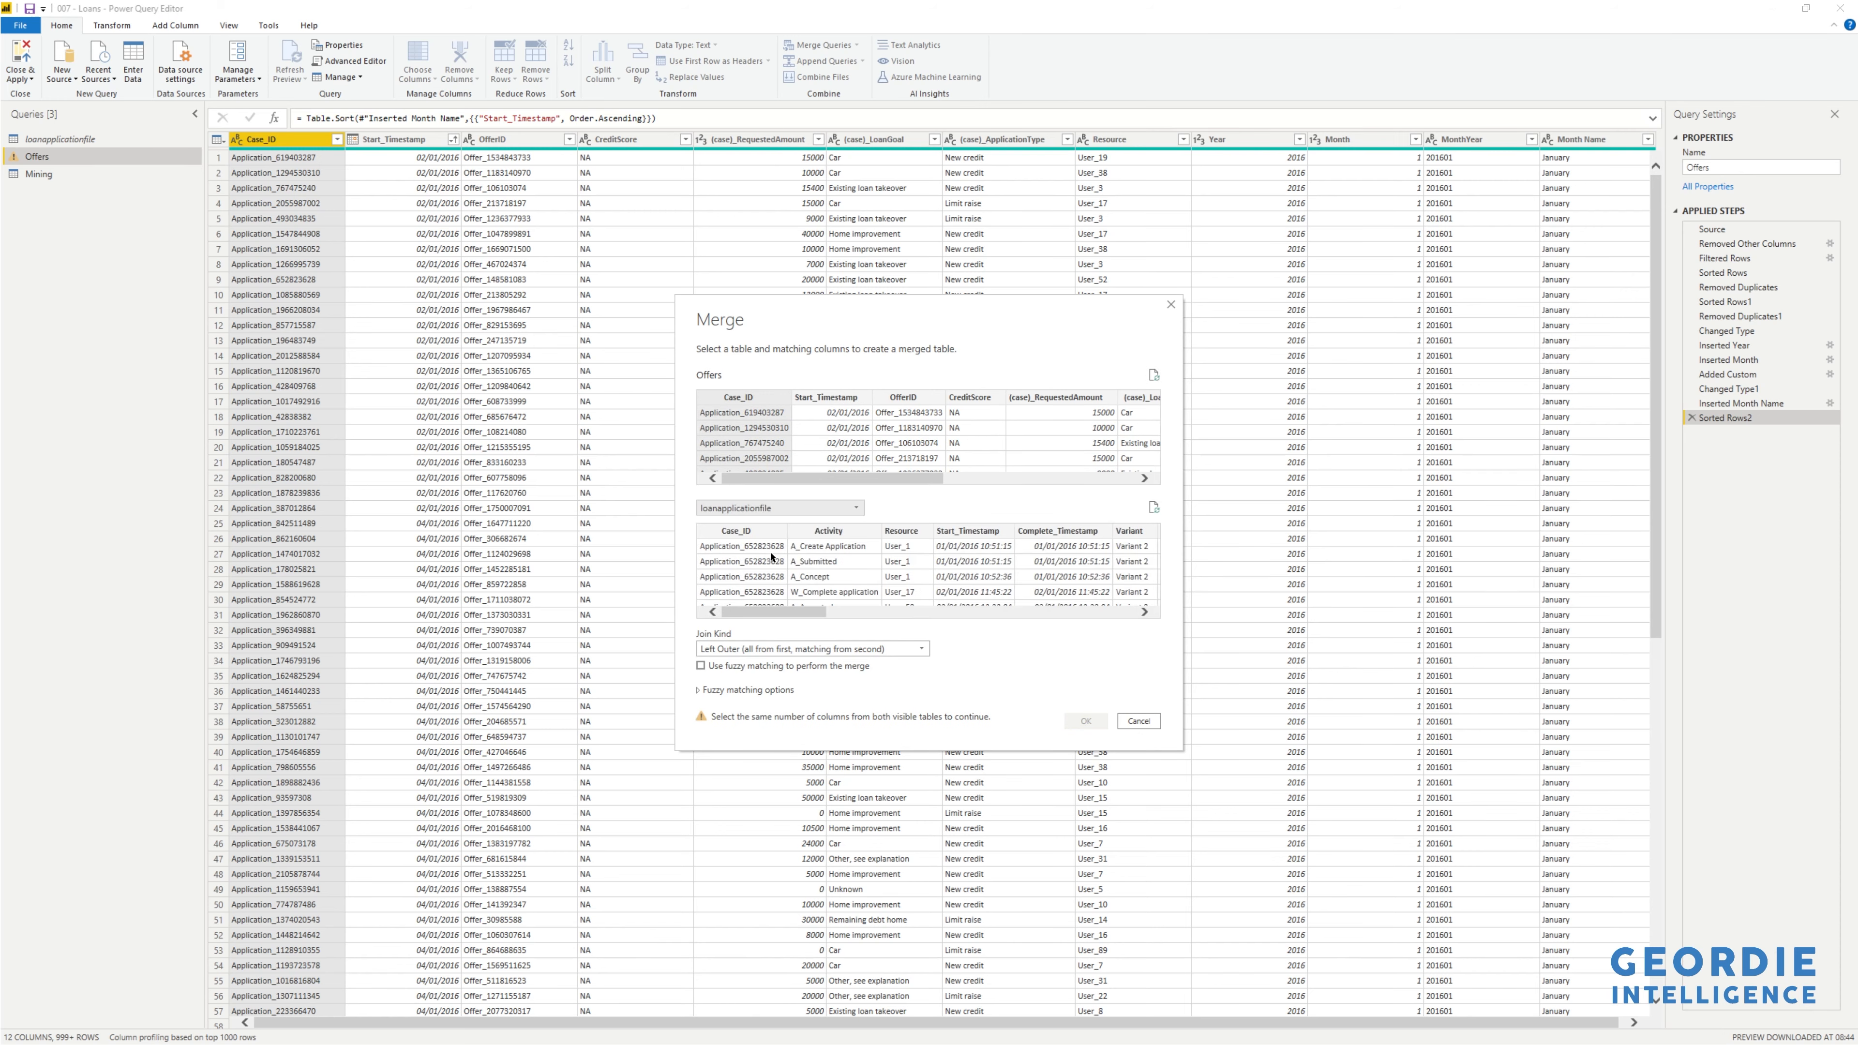
left_click(757, 532)
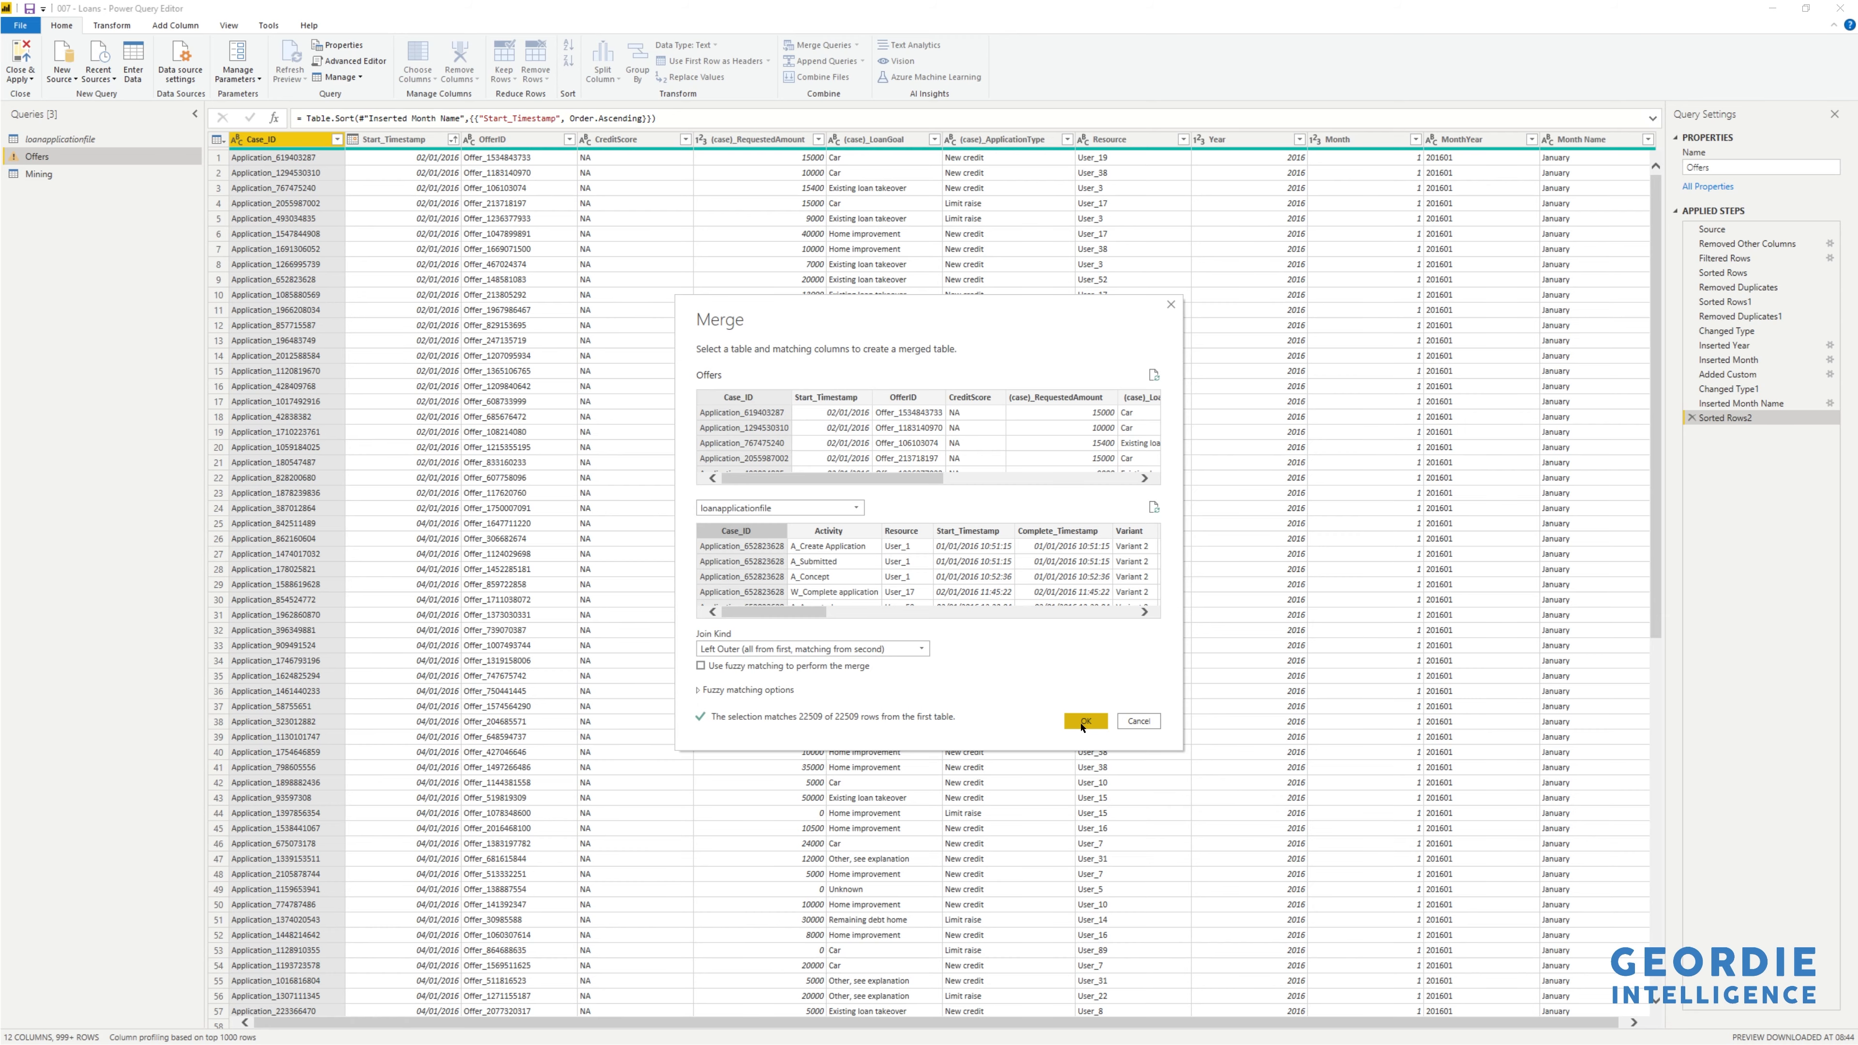
left_click(1085, 721)
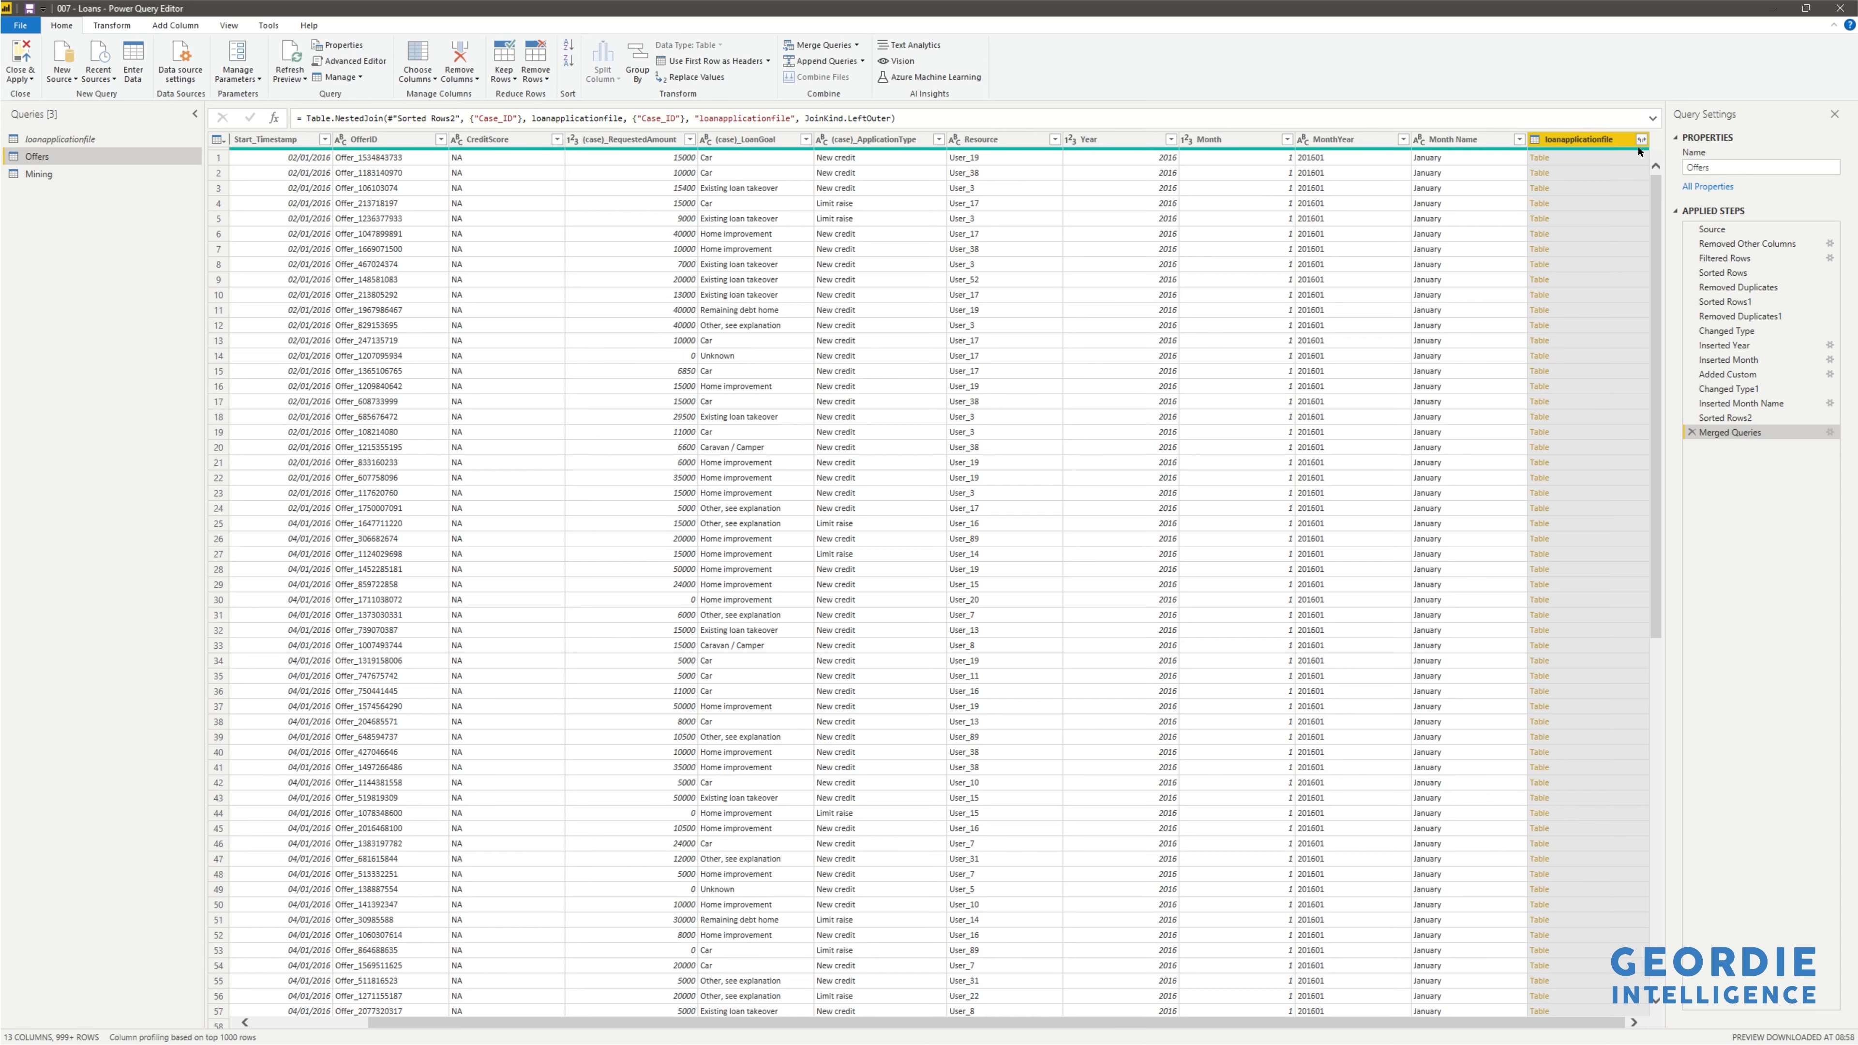
- Choose to aggregate the merged loanapplicationfile column instead of expanding it
mouse_move(1642, 147)
left_click(1641, 140)
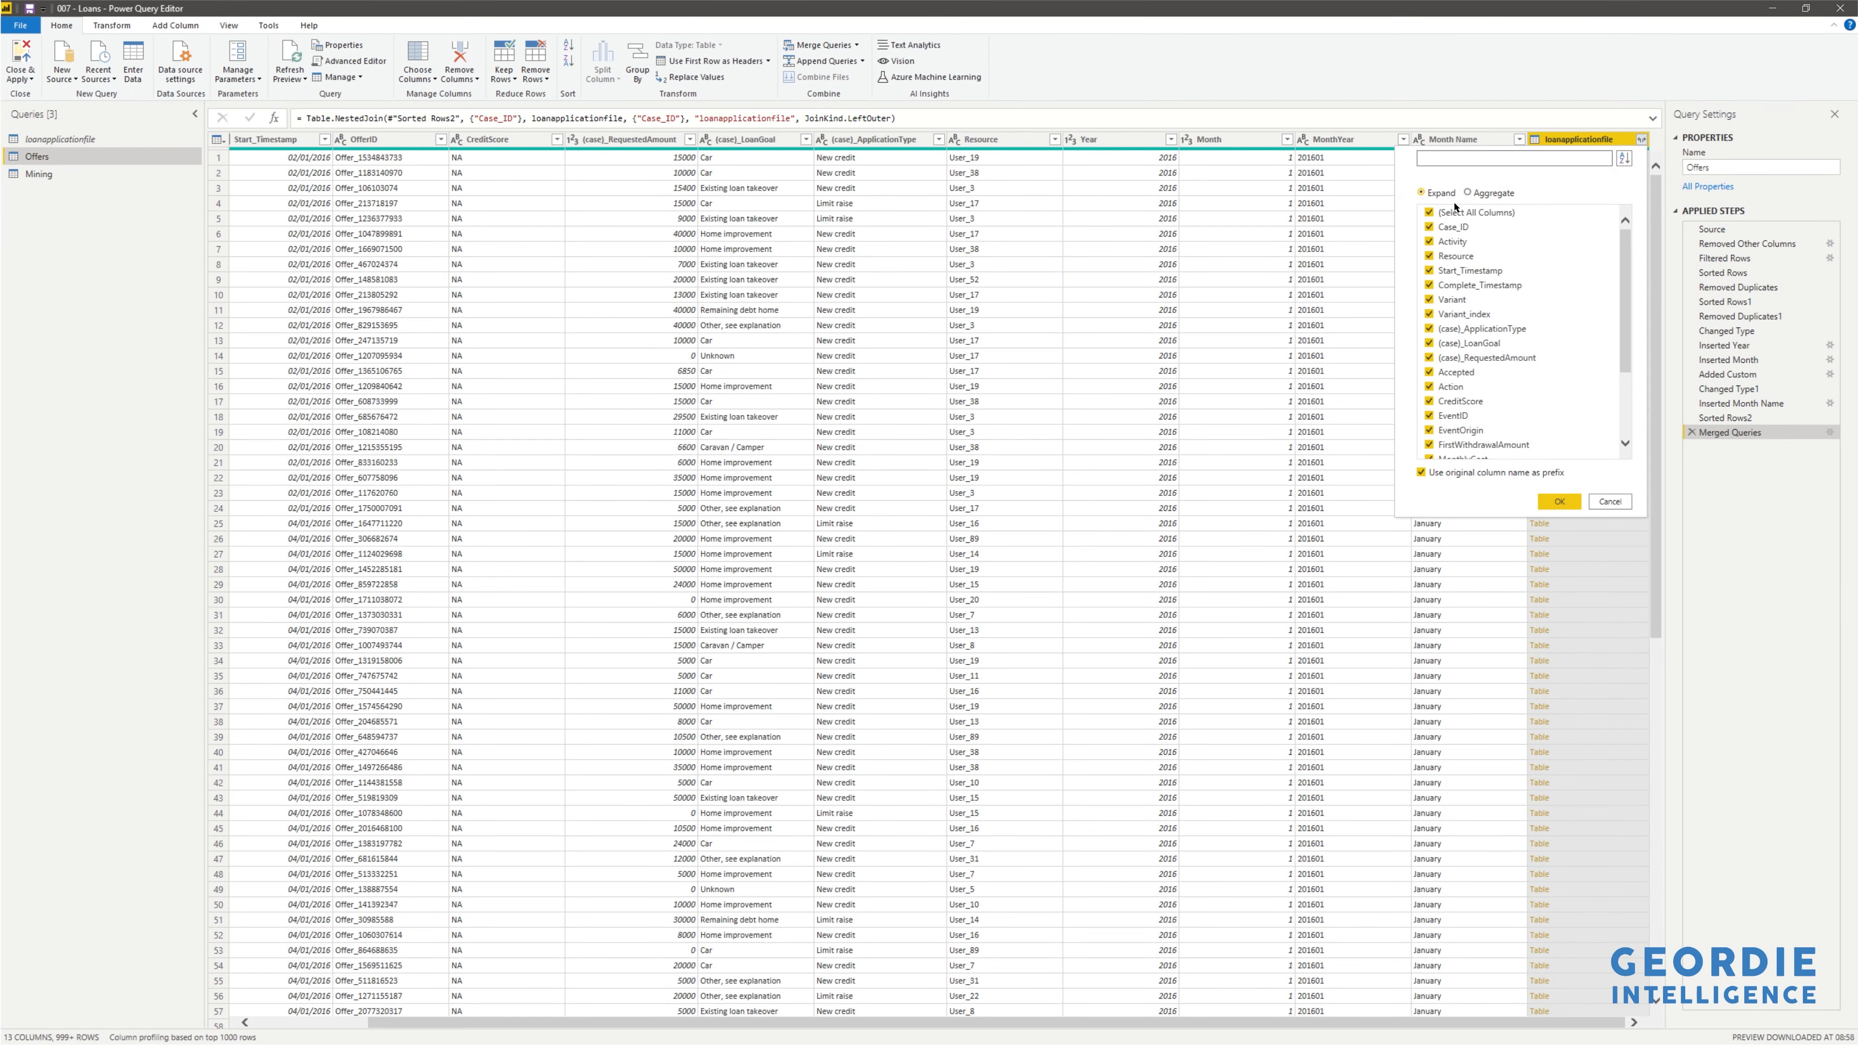
left_click(1468, 193)
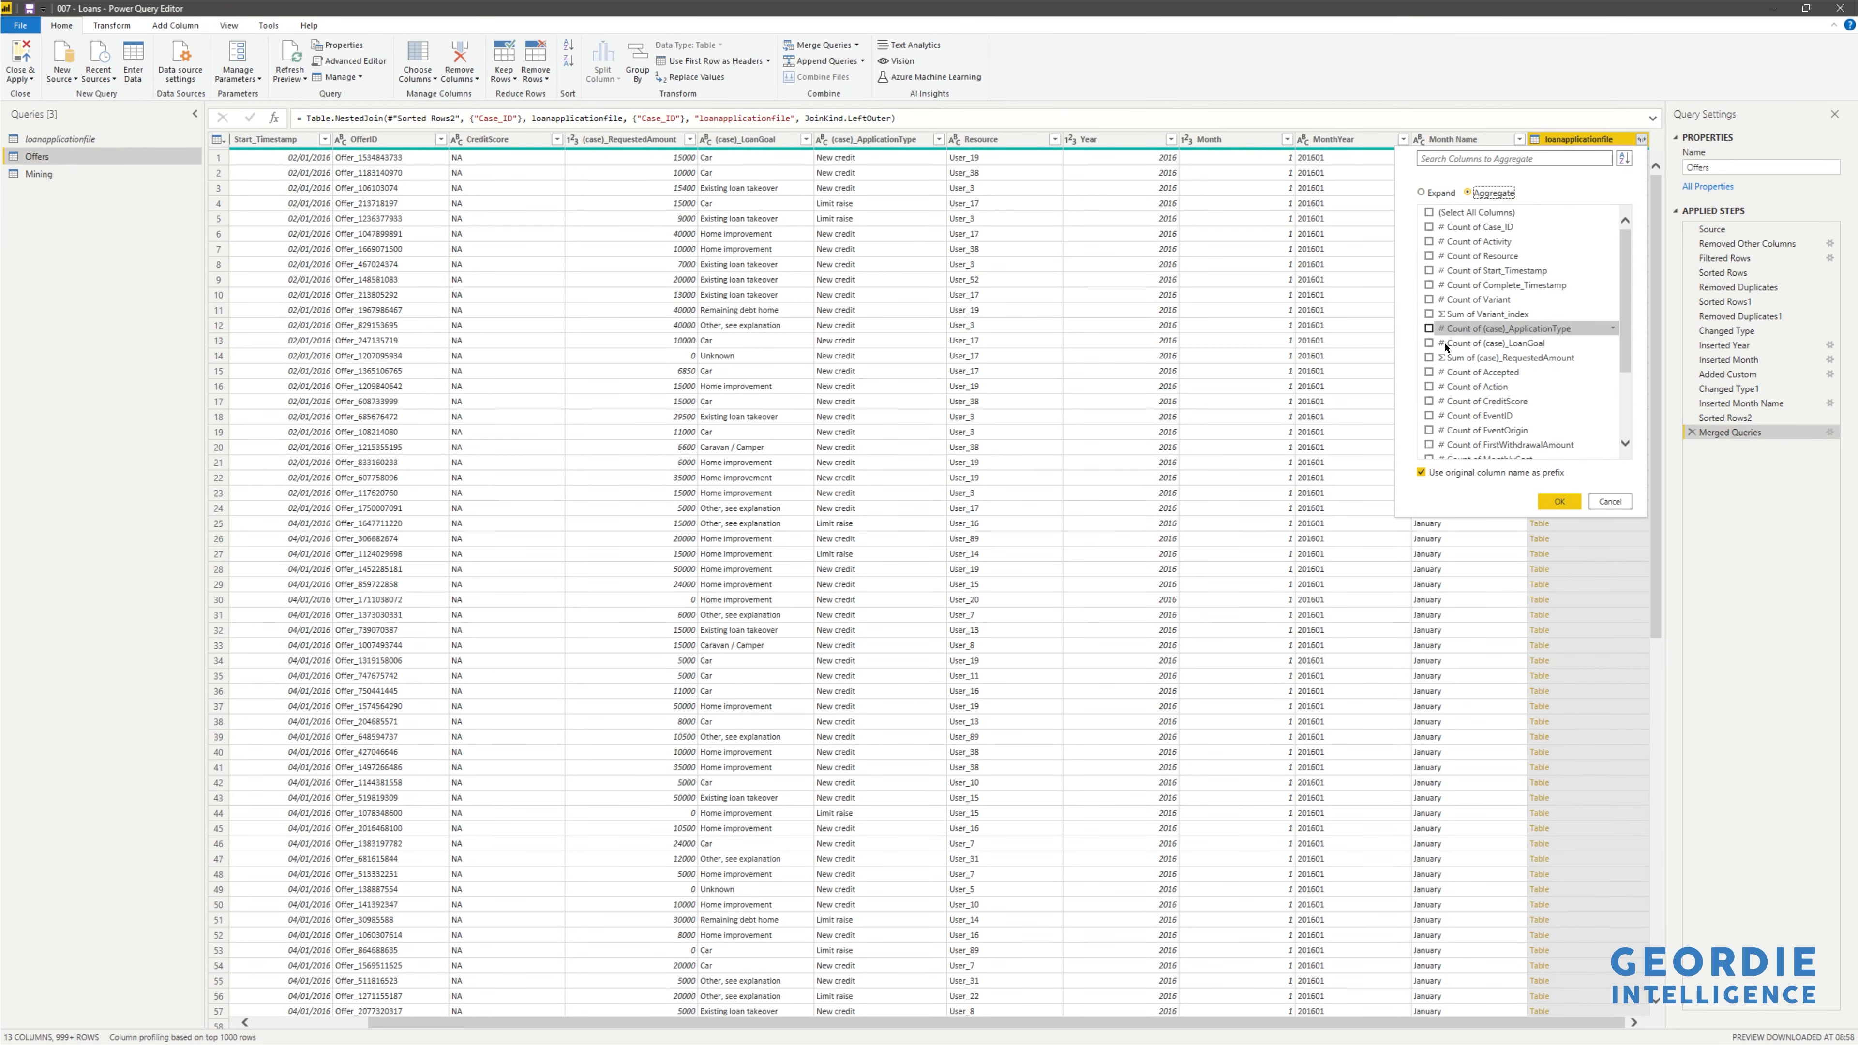
- Aggregate starttimestamp as Minimum and Maximum, with no column-name prefix and no Count
left_click(1422, 472)
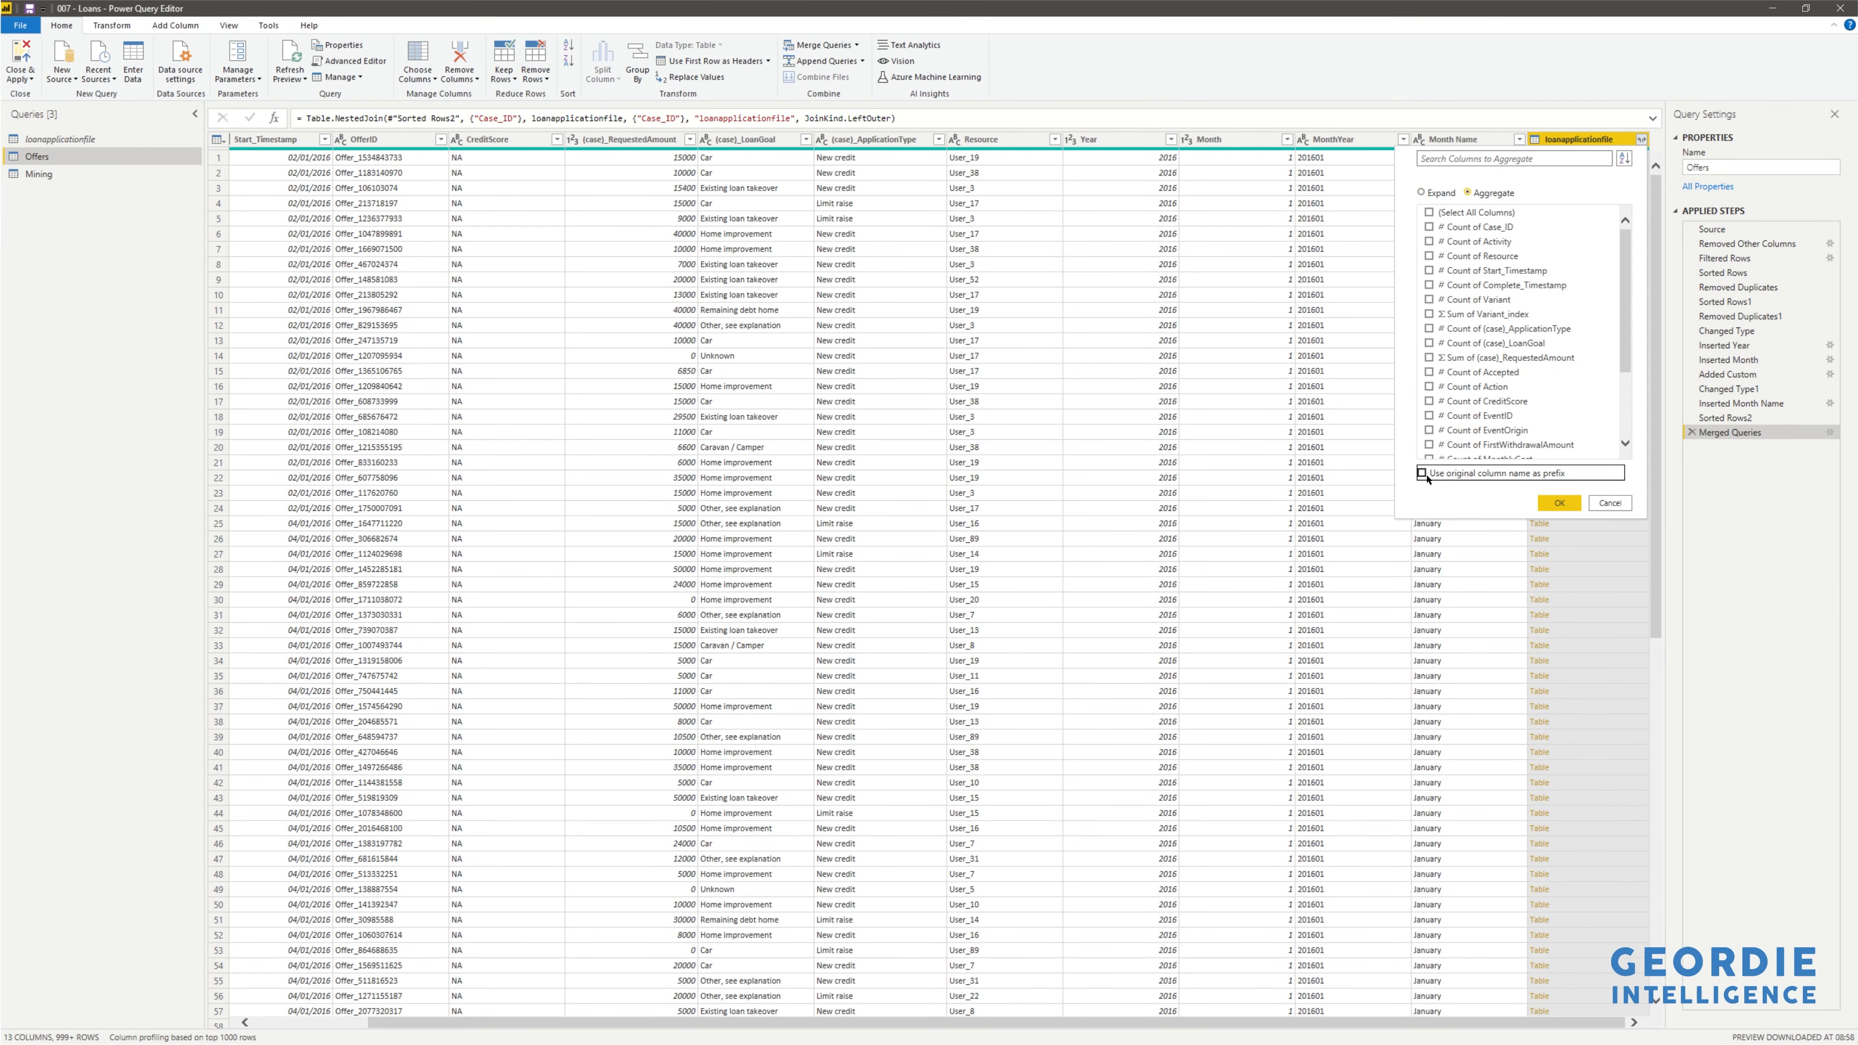
scroll(1569, 327, "down", 3)
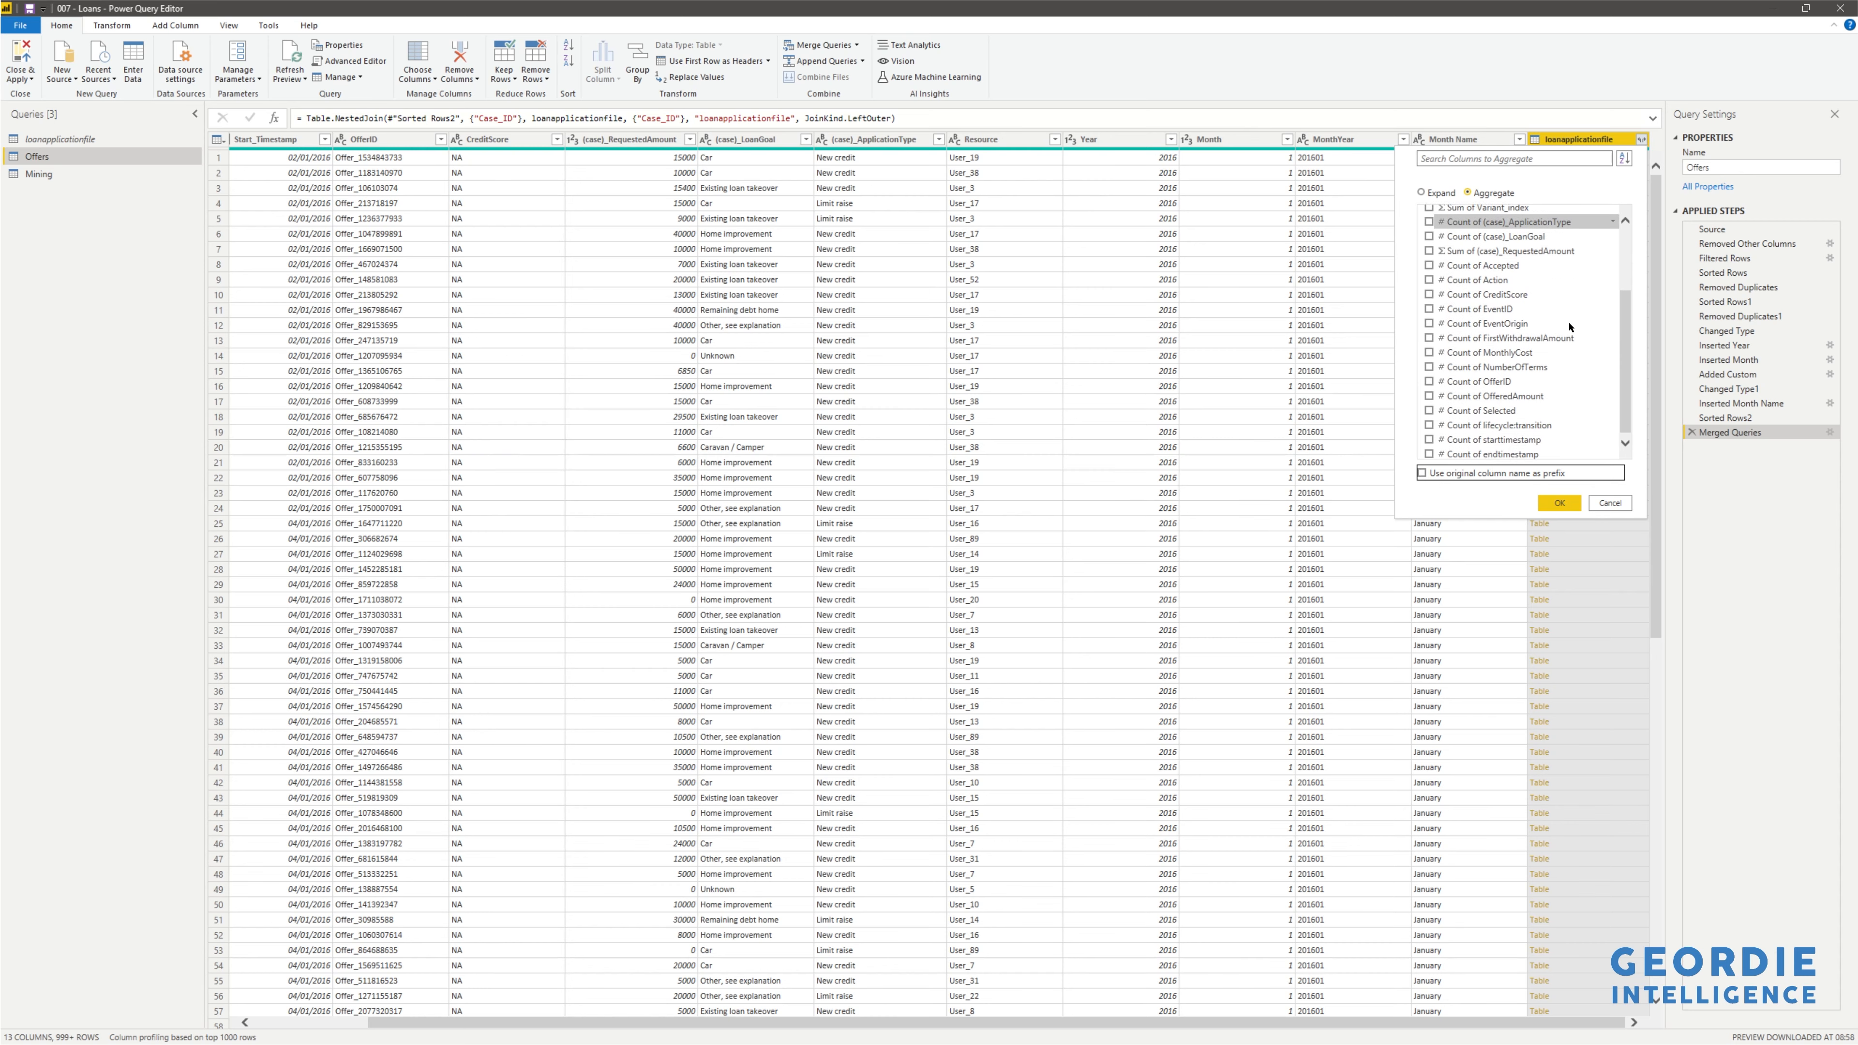
left_click(1549, 438)
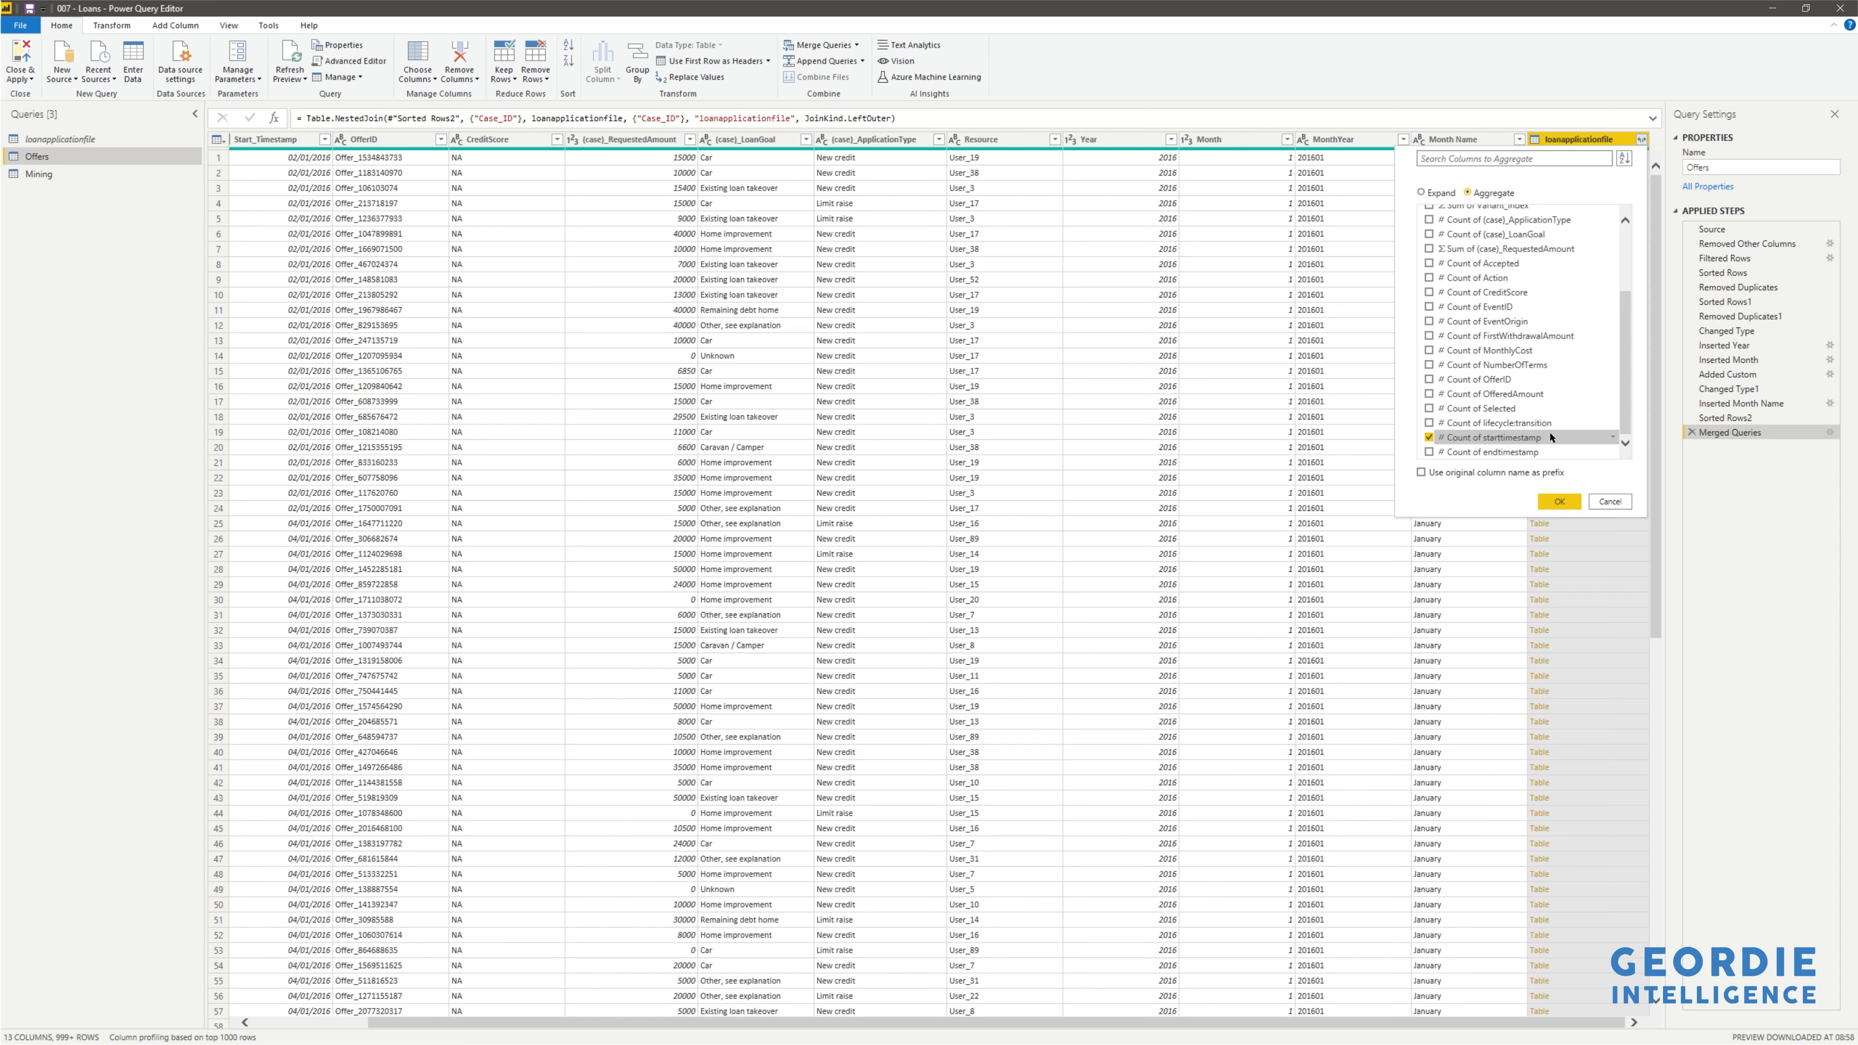
left_click(1612, 438)
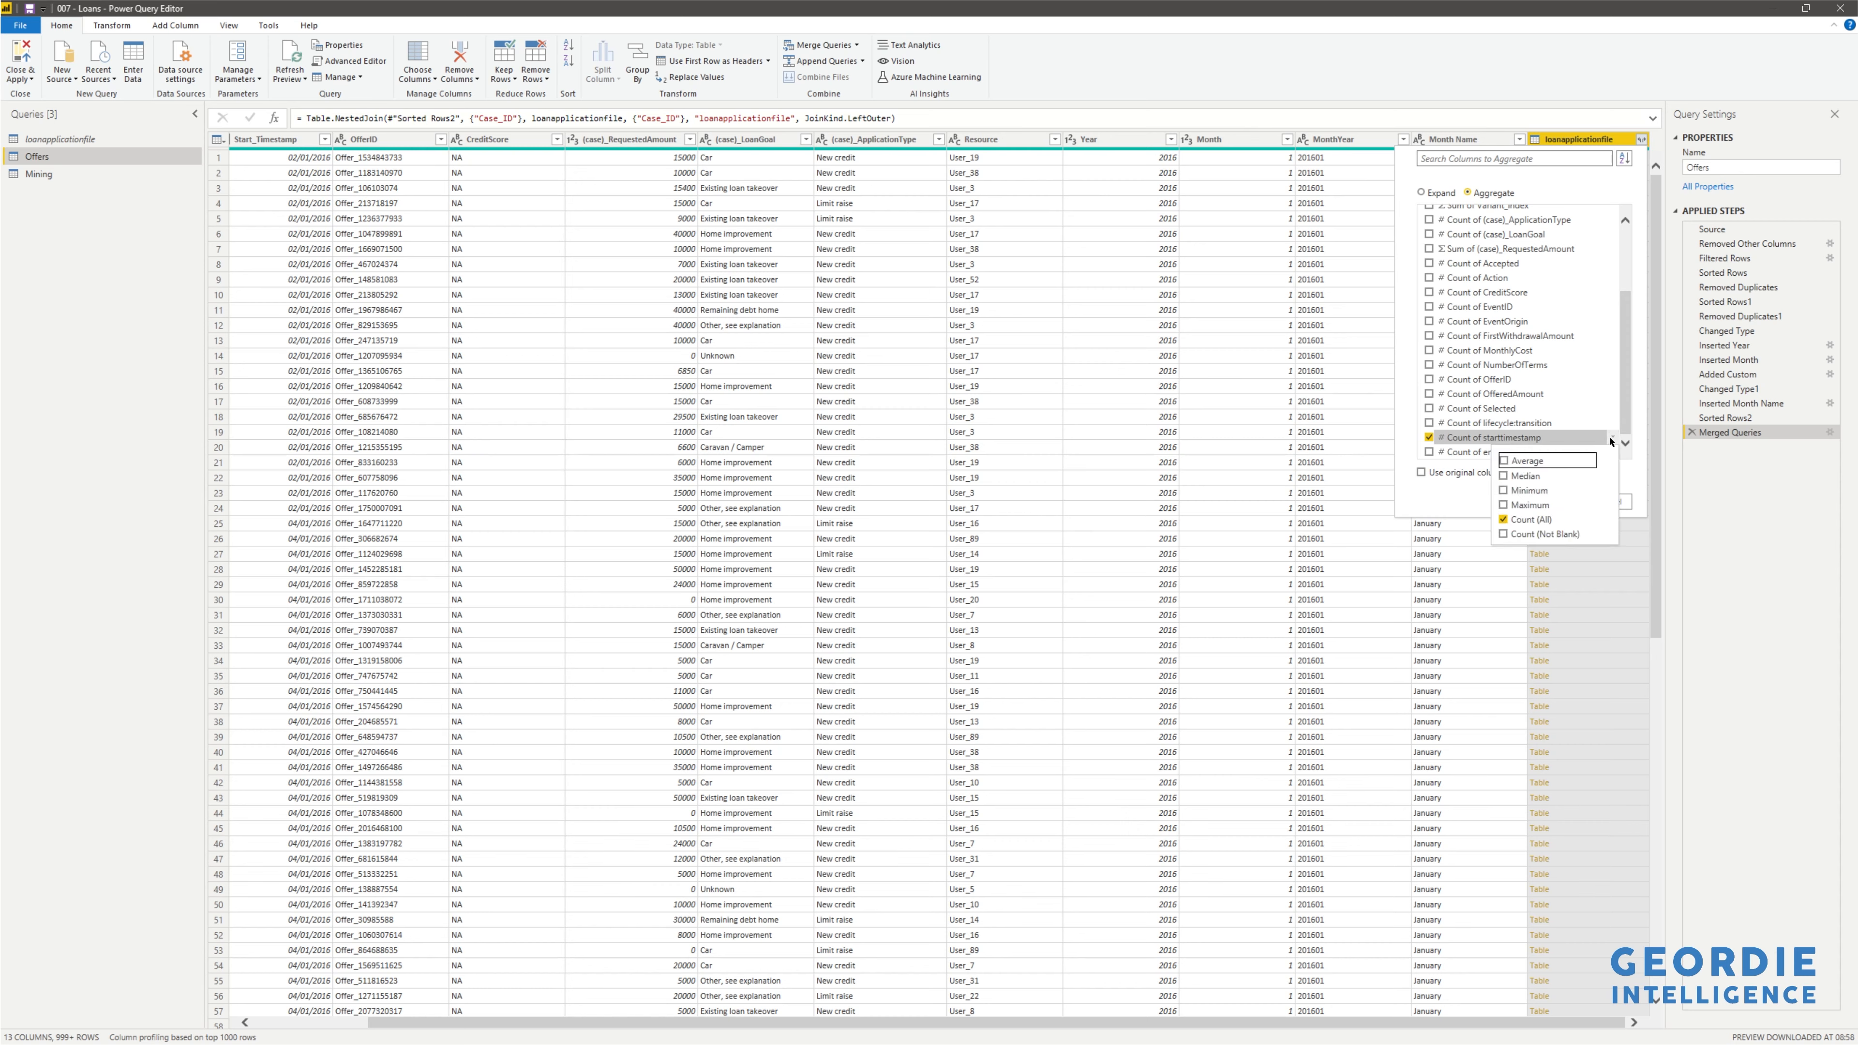
left_click(1504, 490)
left_click(1505, 504)
left_click(1504, 518)
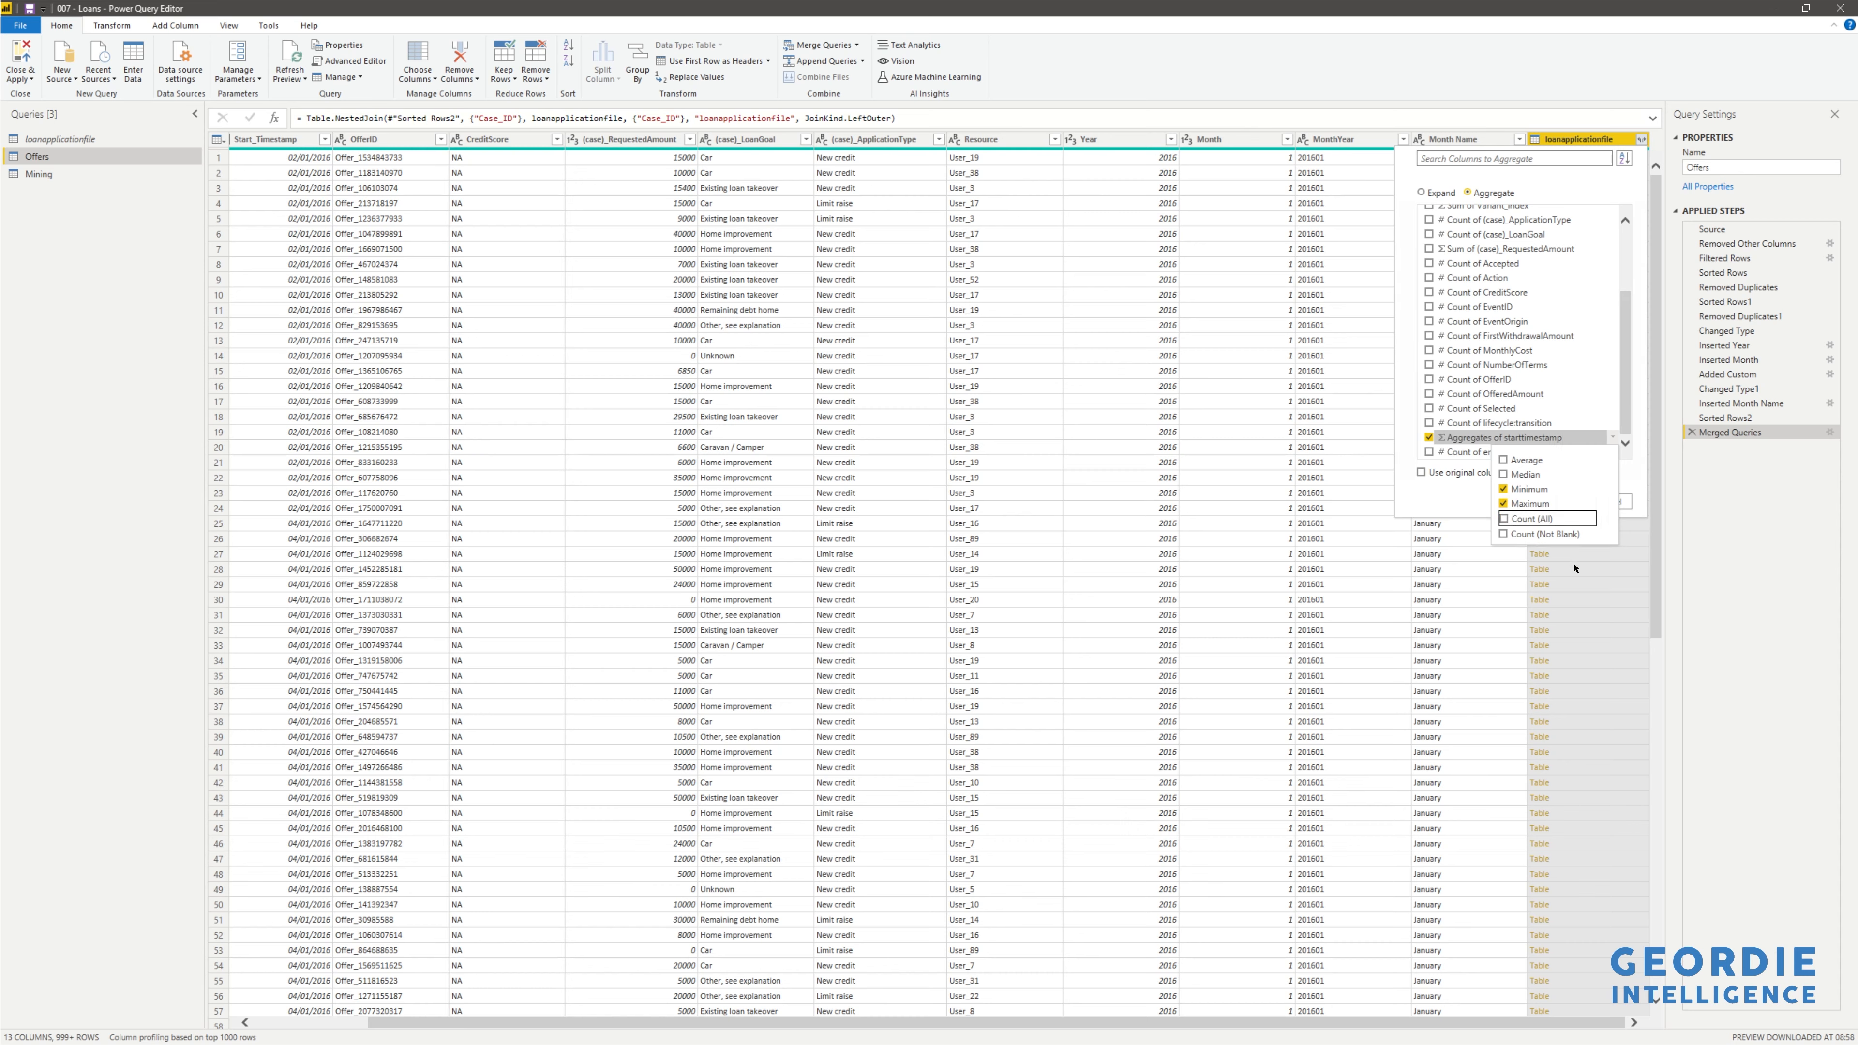
left_click(1640, 441)
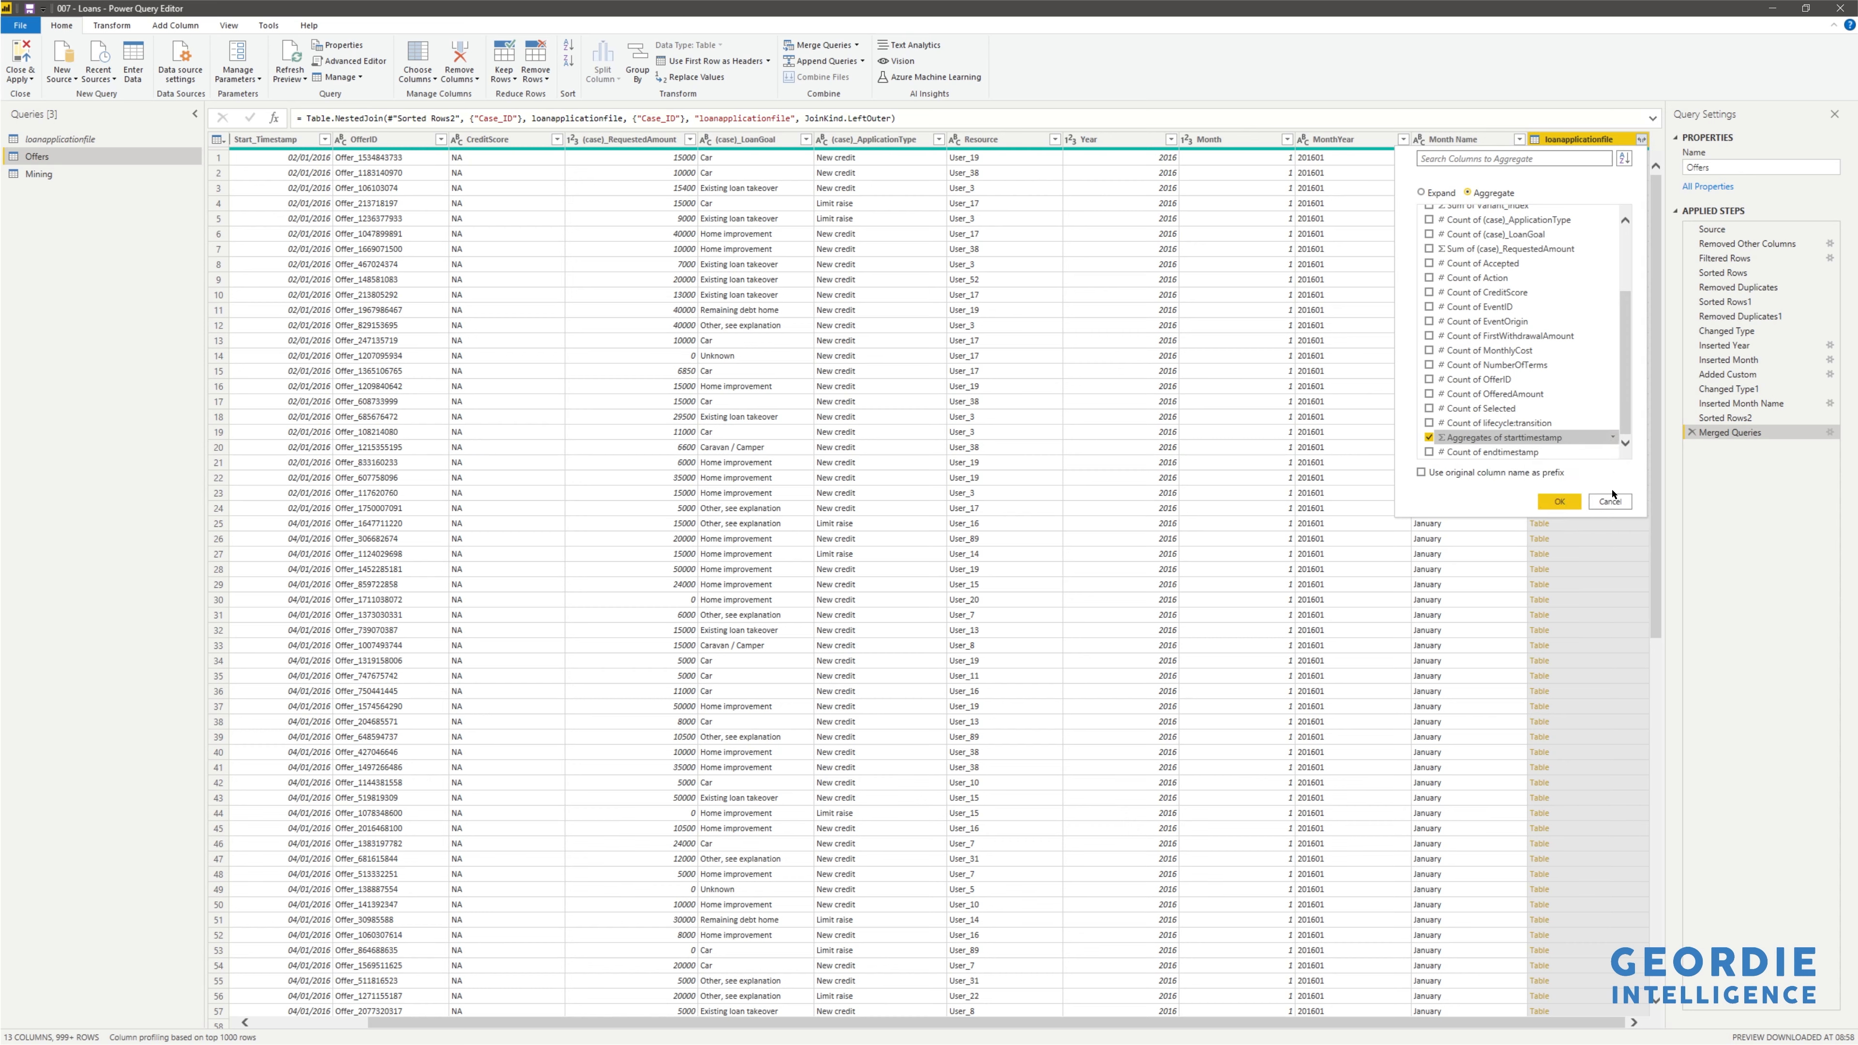
left_click(1559, 502)
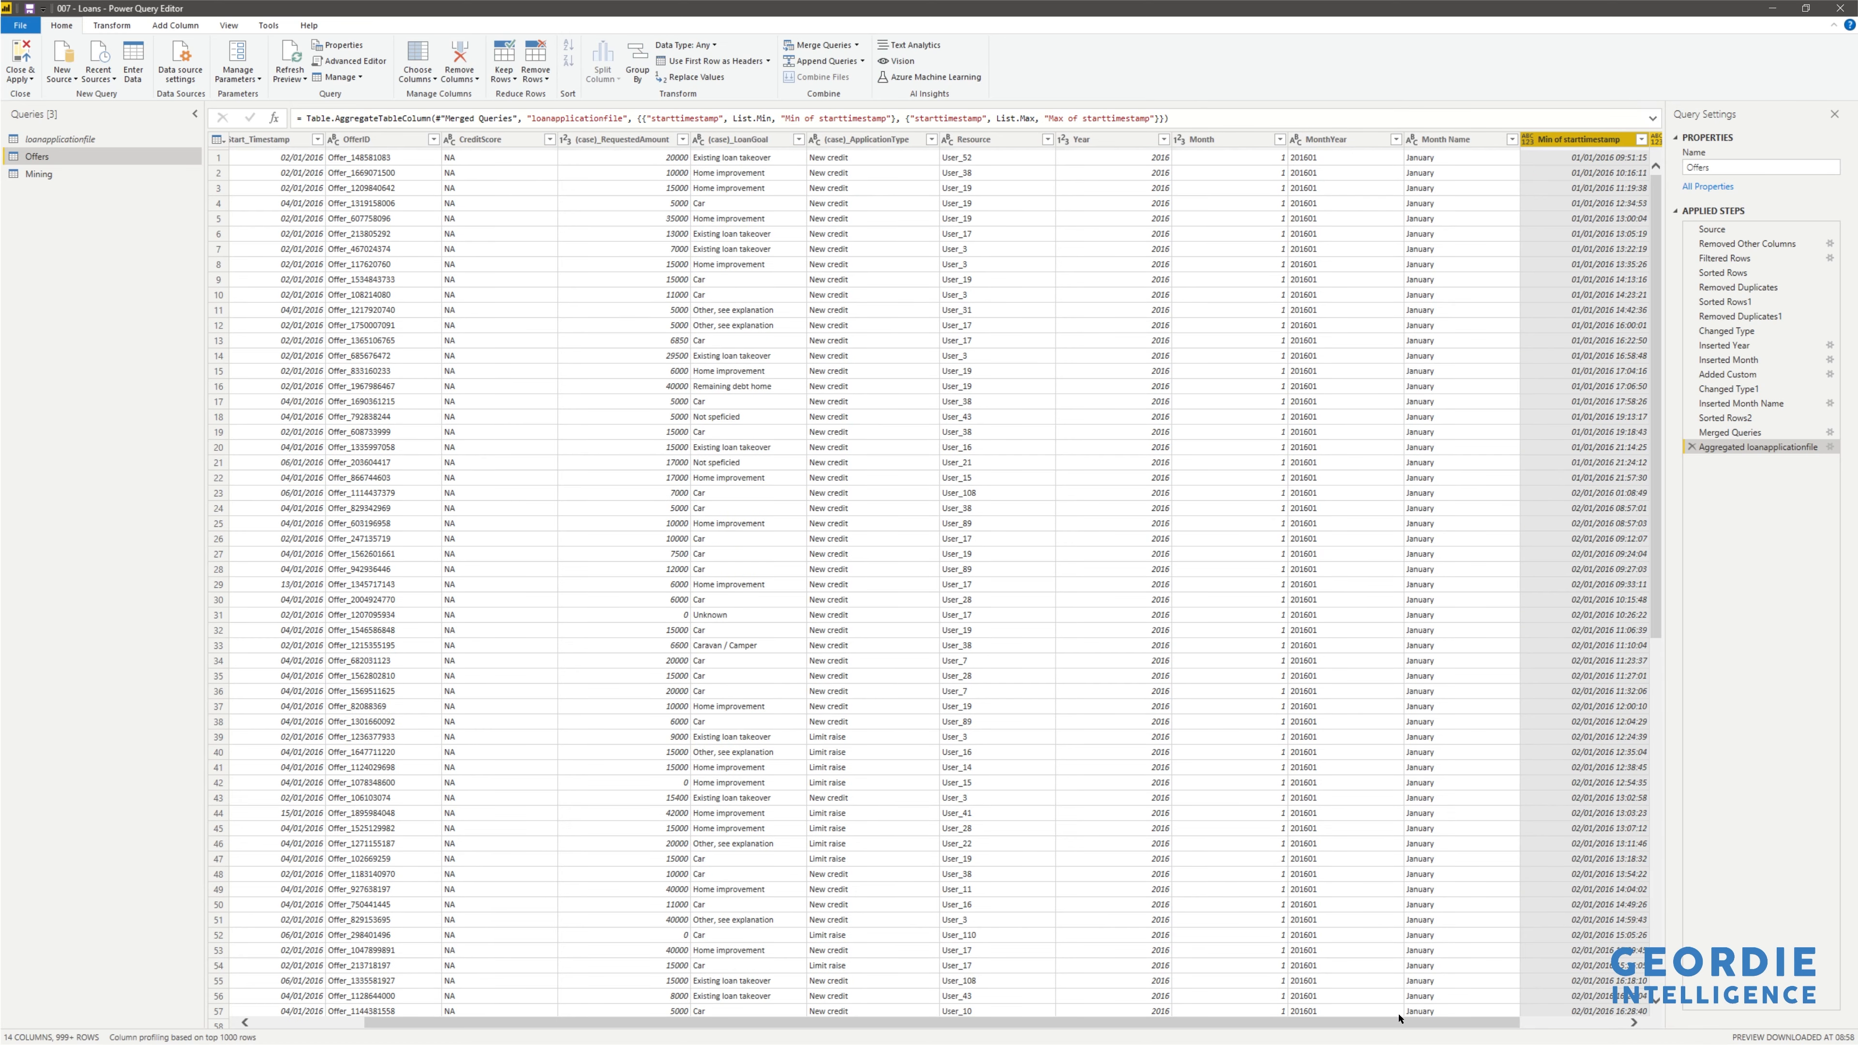
- Set Min and Max of starttimestamp columns to the Date/Time data type
left_click_drag(1392, 1024, 1708, 994)
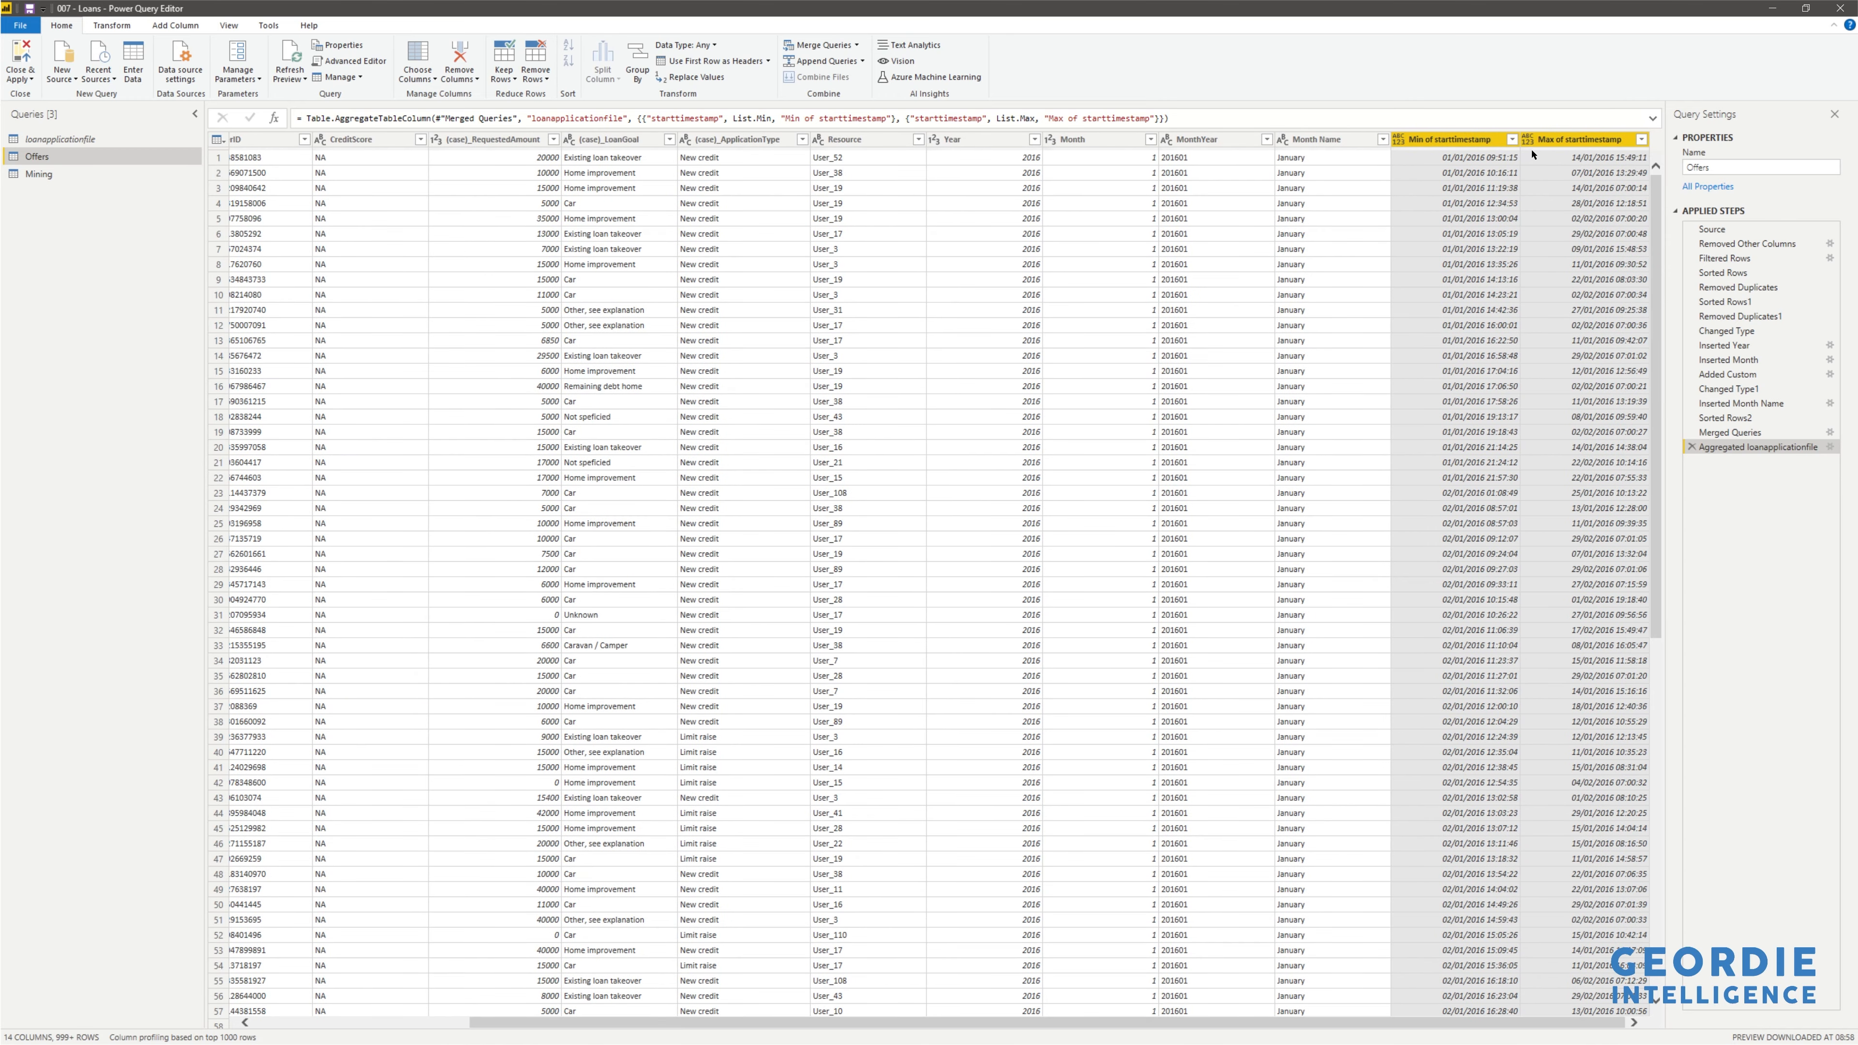
left_click(1401, 144)
left_click(1438, 221)
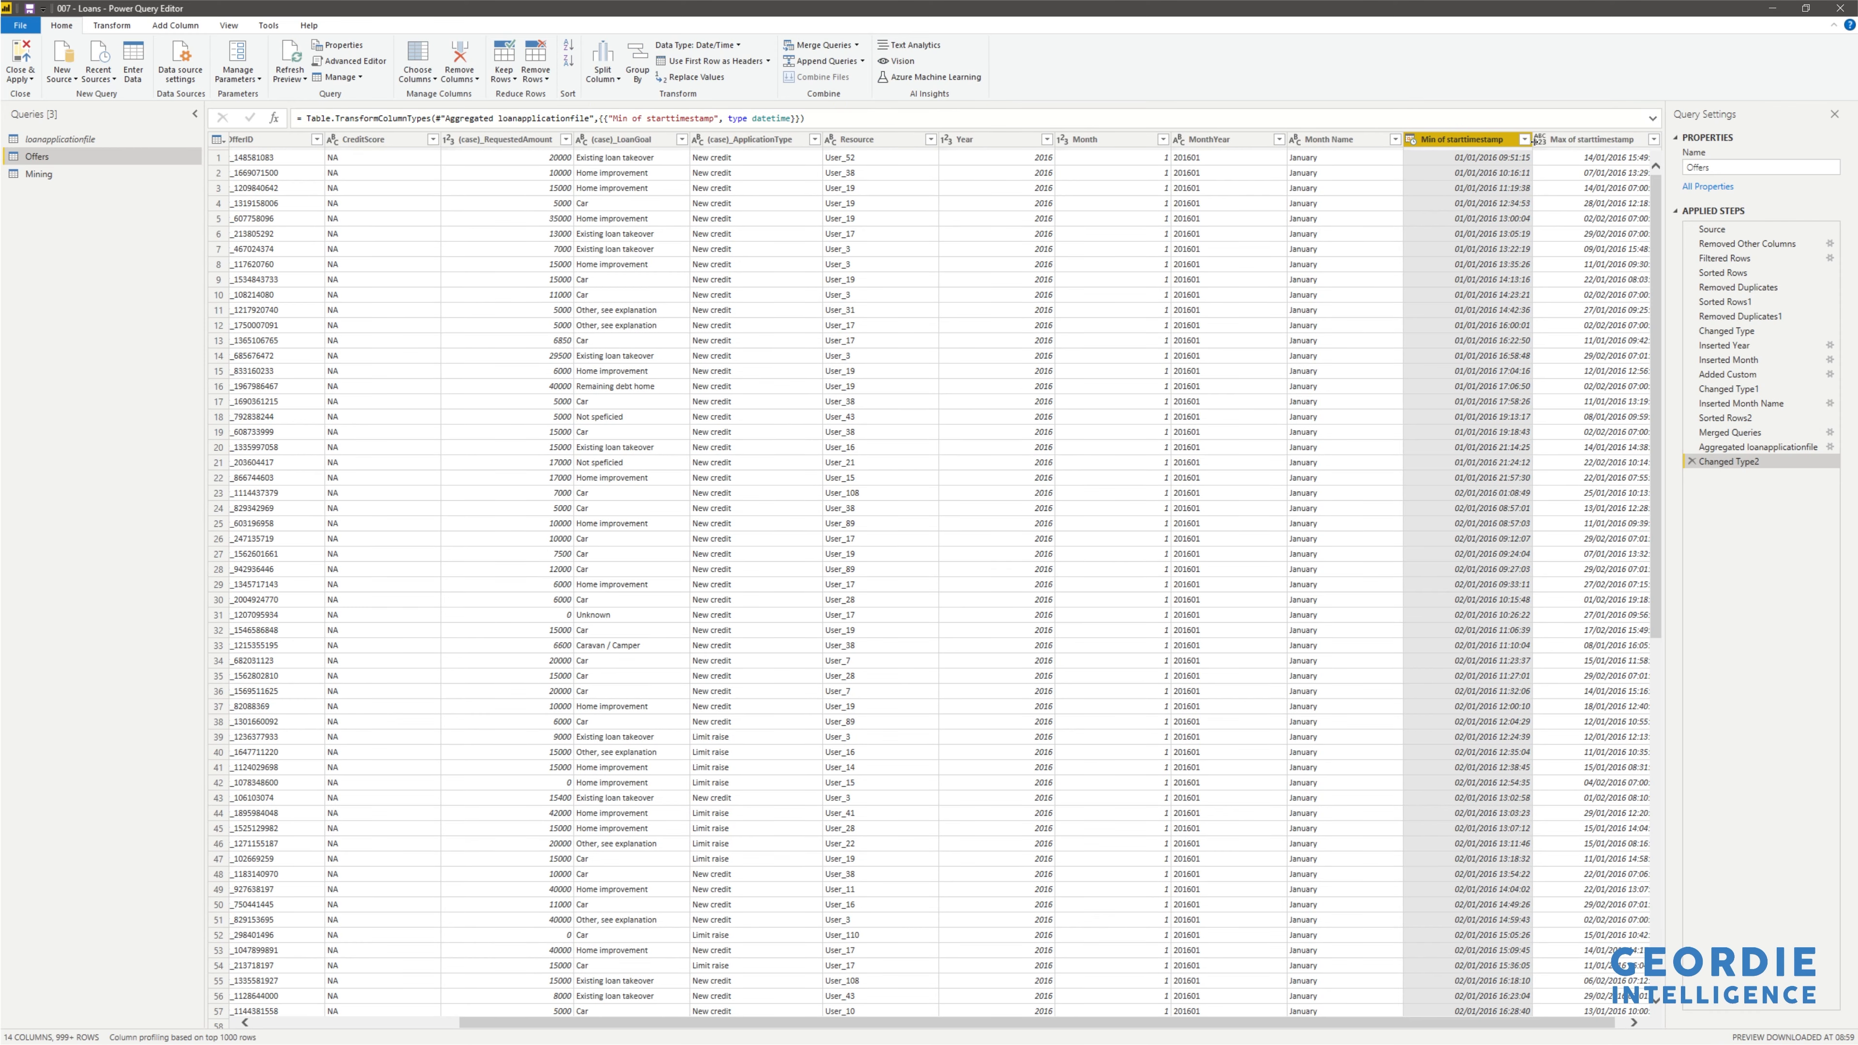
left_click(1536, 142)
left_click(1528, 140)
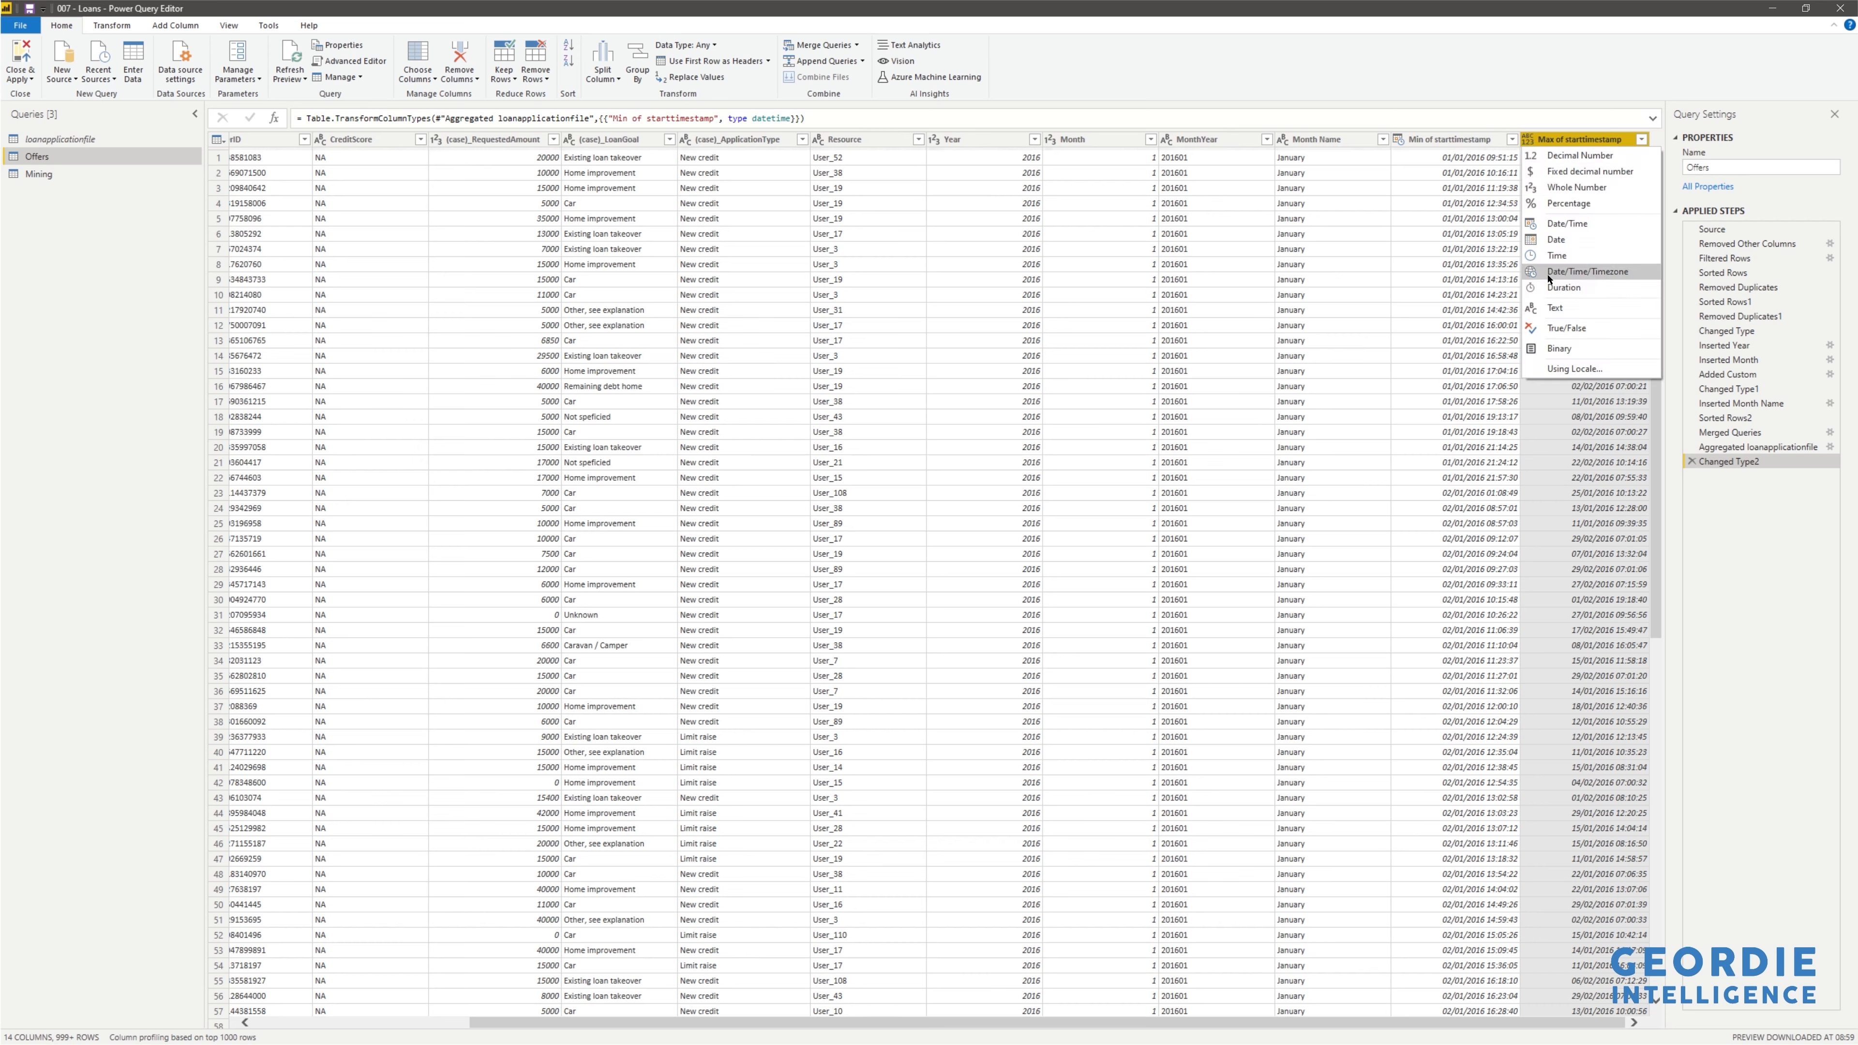
left_click(1559, 224)
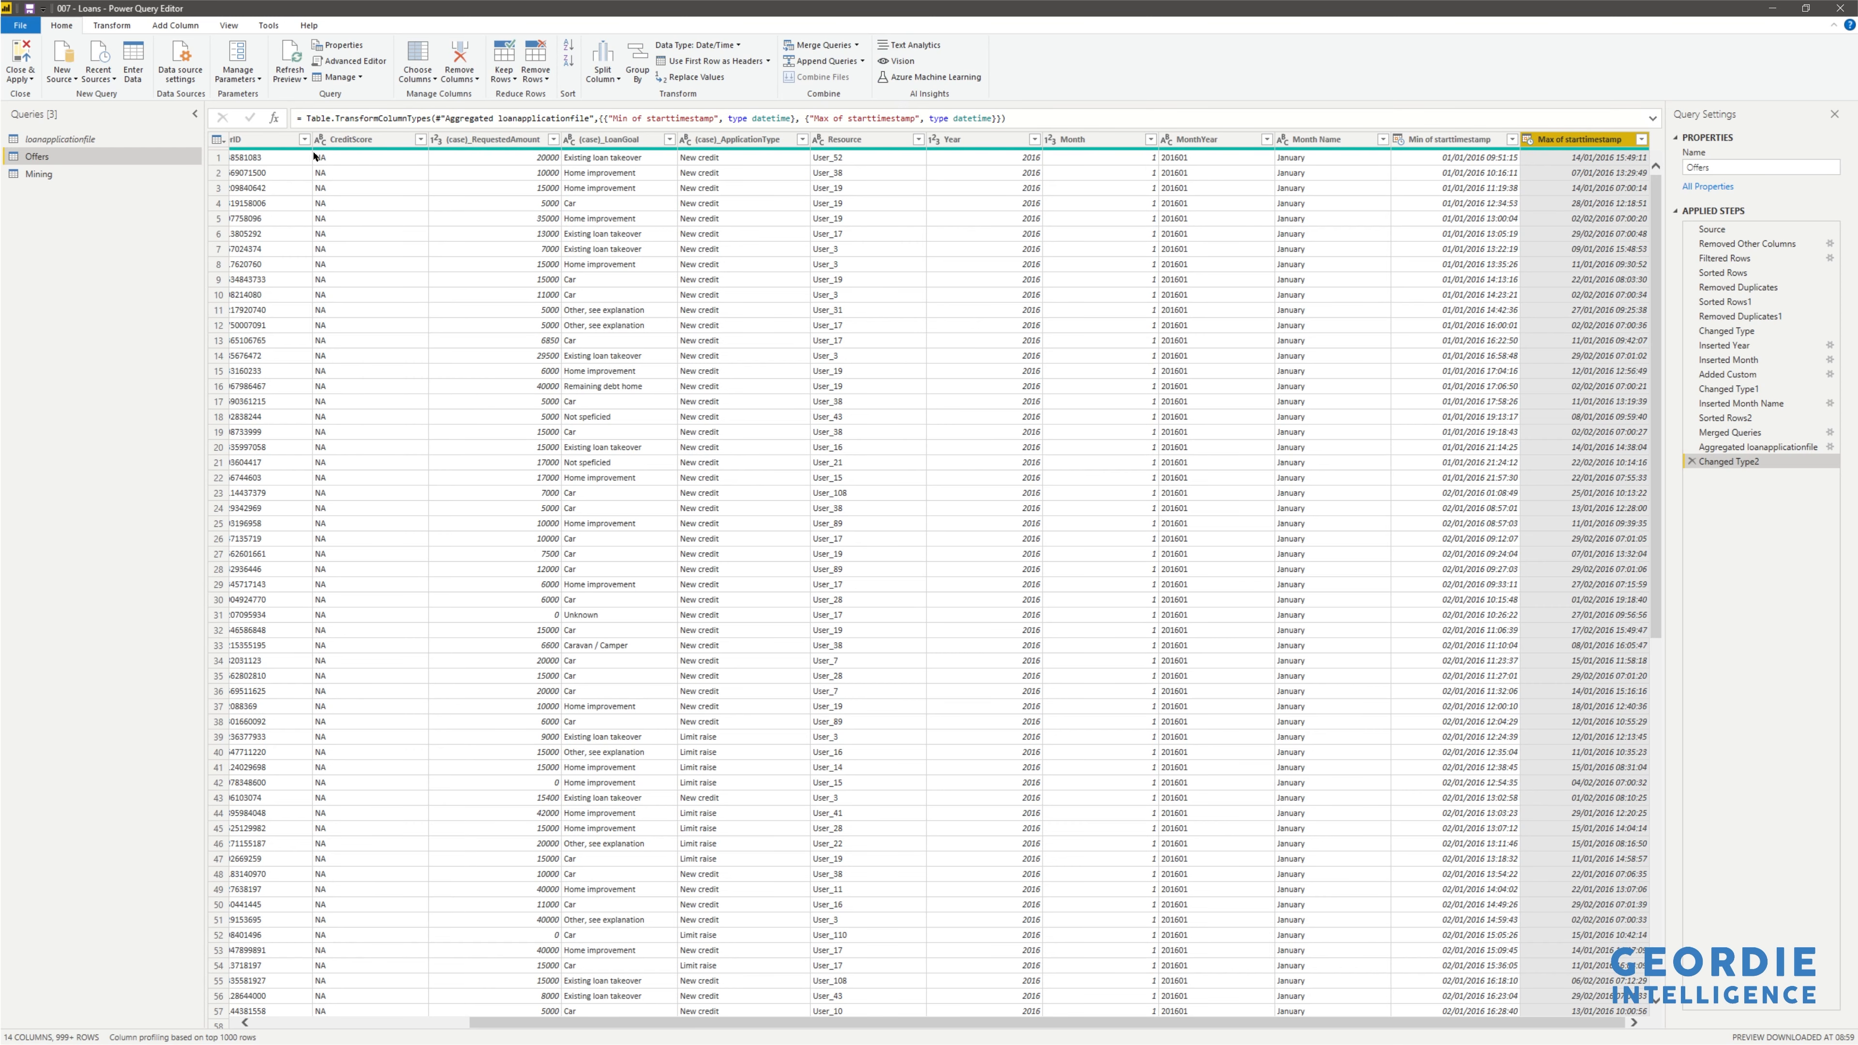
left_click(167, 29)
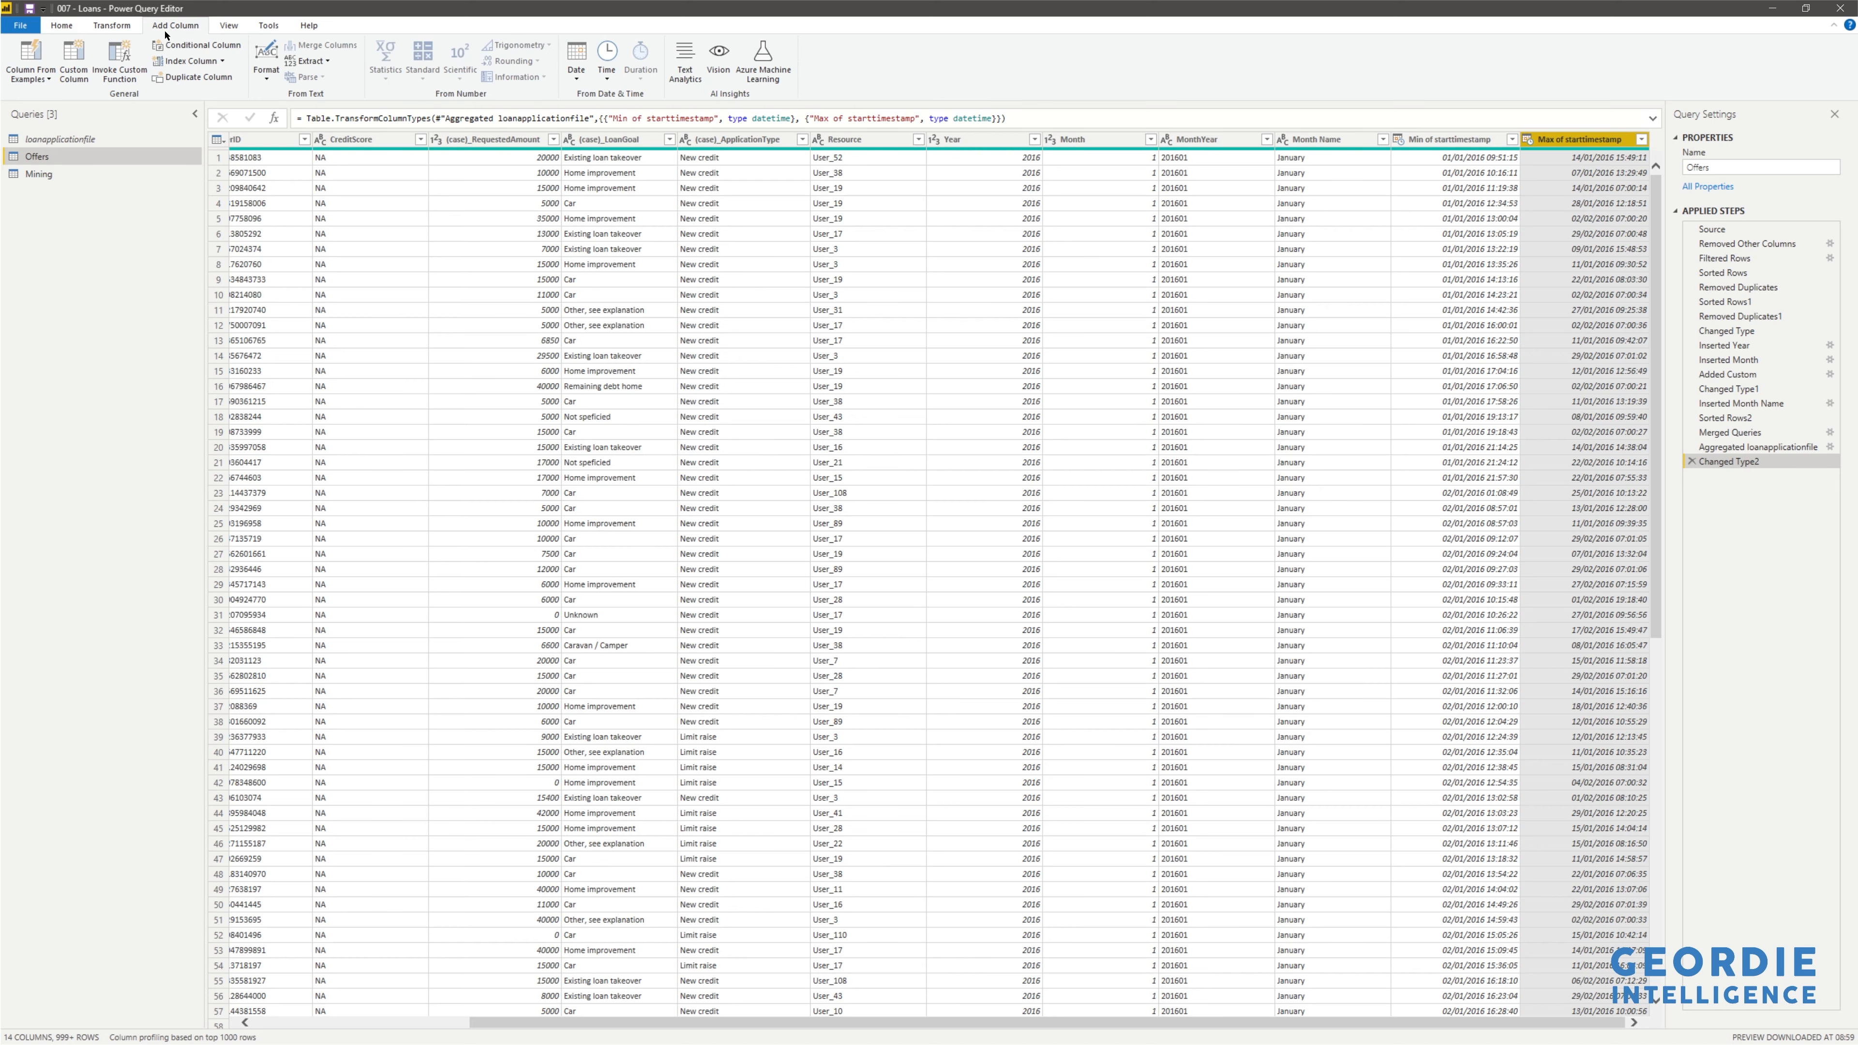
- Add custom column Duration = [Max of starttimestamp] - [Min of starttimestamp]
left_click(74, 58)
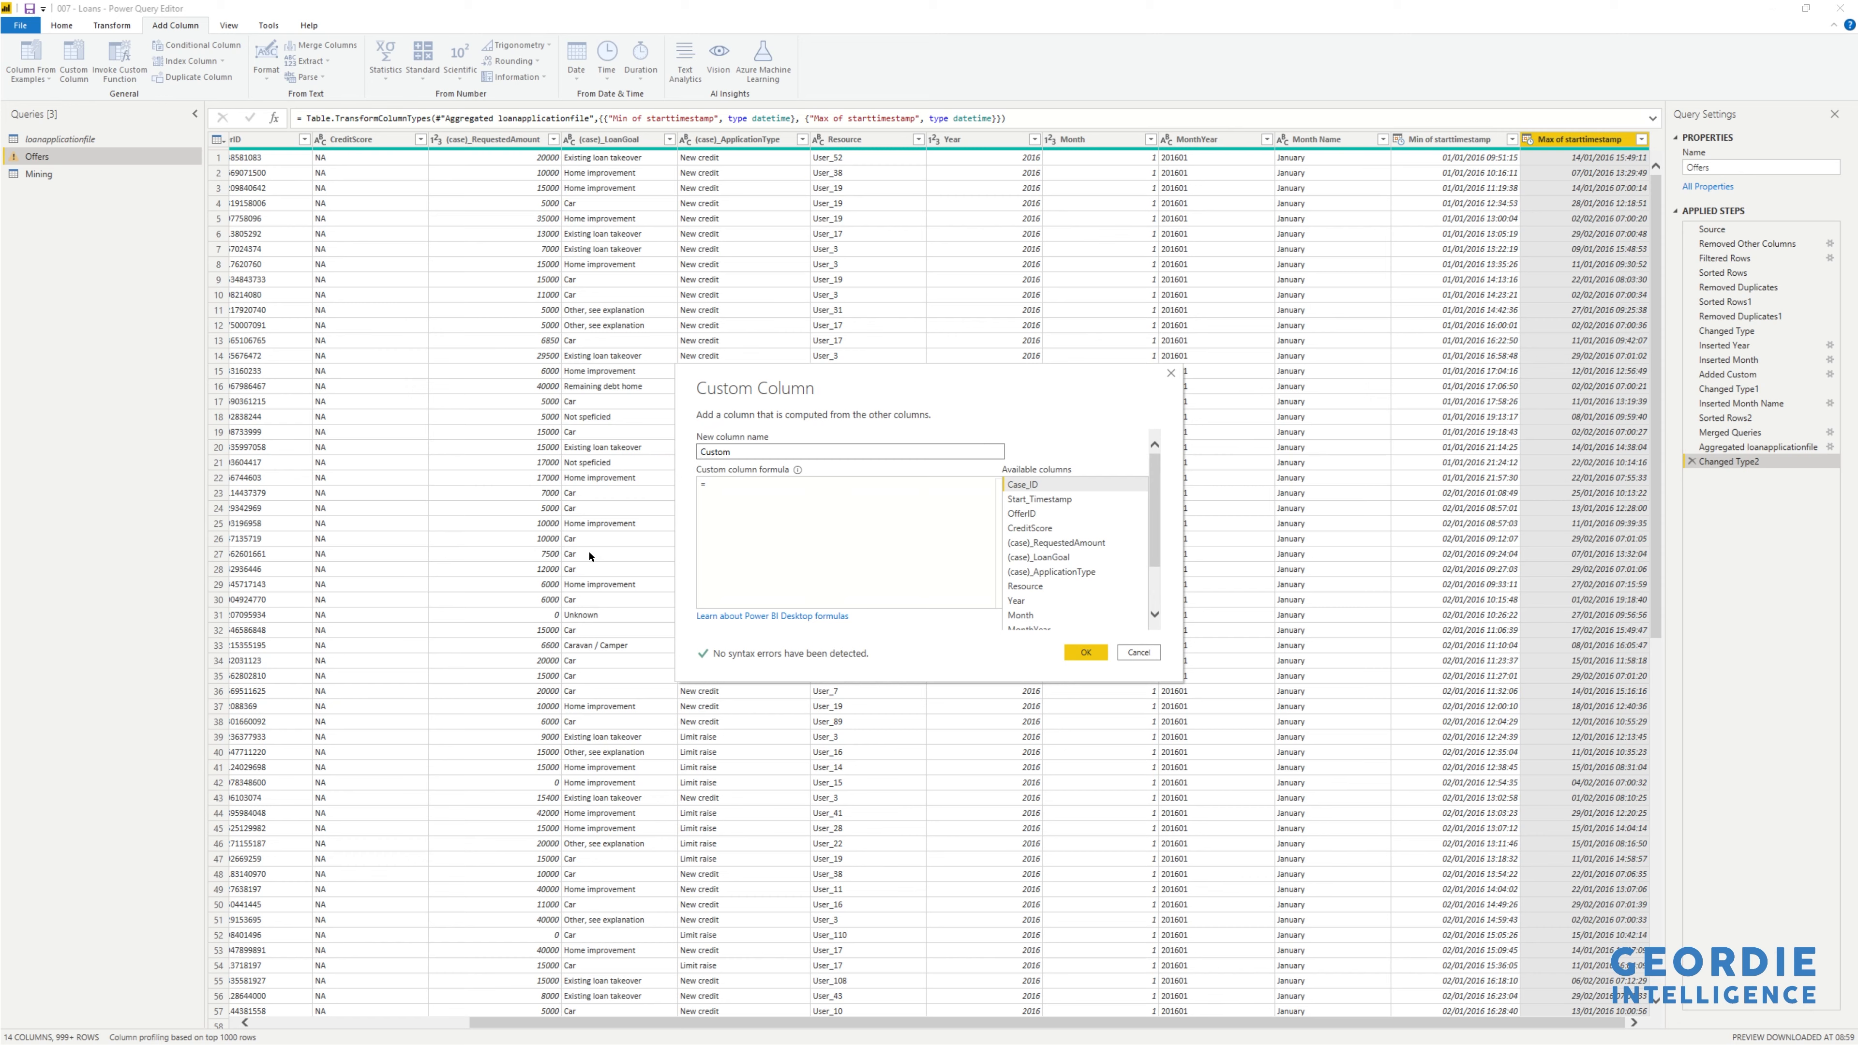
double_click(722, 449)
type("du")
key("BackSpace")
key("BackSpace")
type("Duration")
key("BackSpace")
scroll(1054, 581, "down", 3)
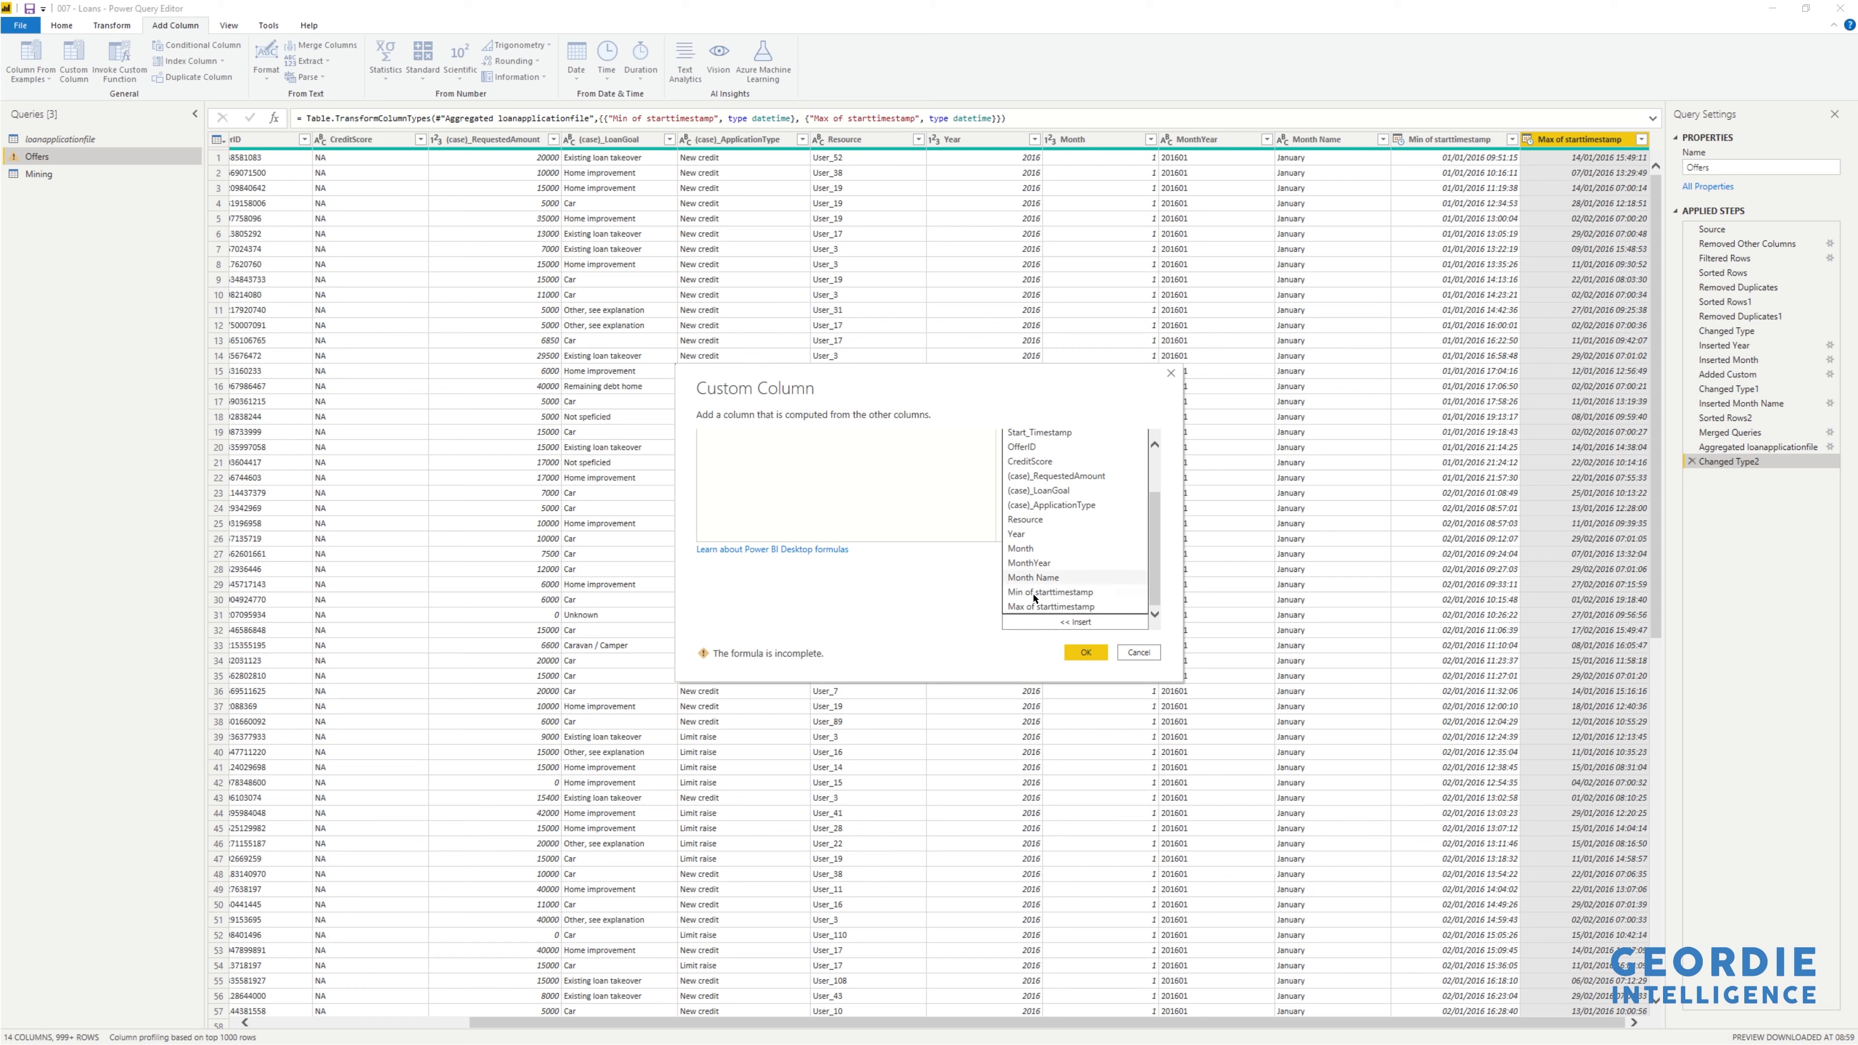
double_click(1041, 608)
scroll(852, 512, "up", 2)
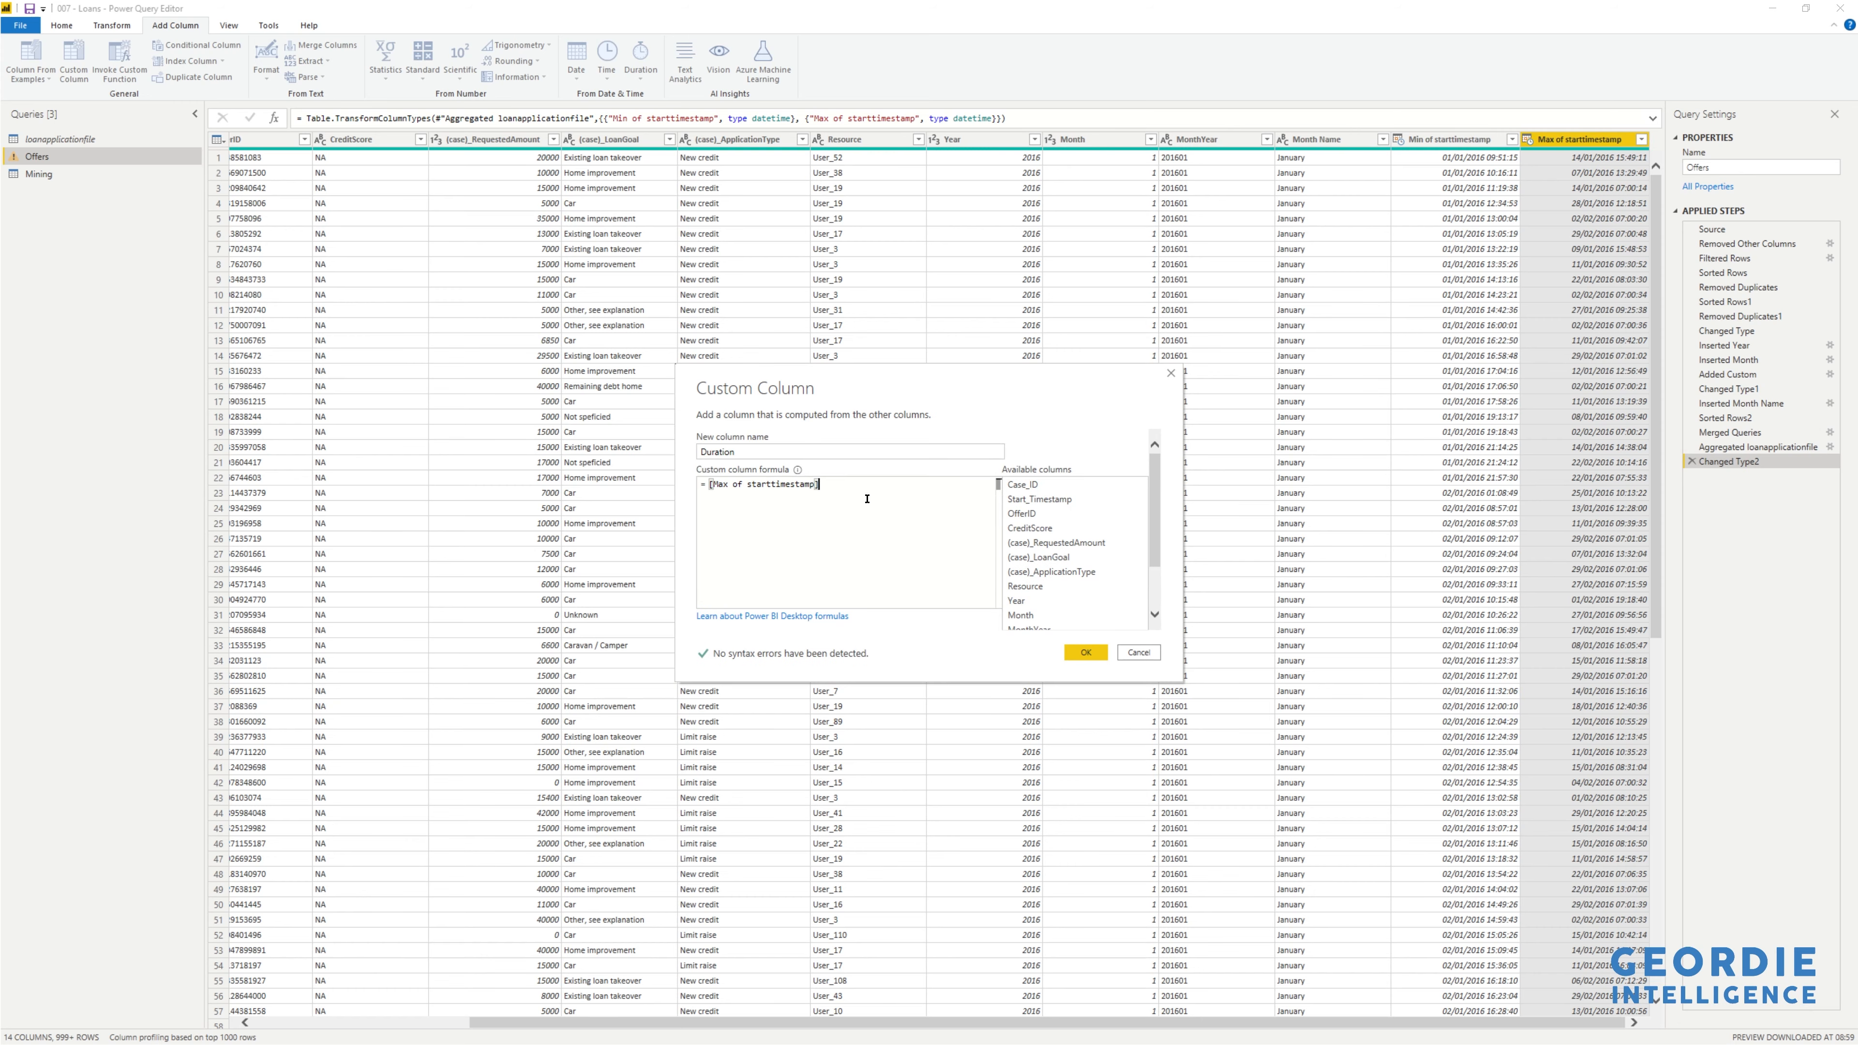
type("-")
scroll(1066, 595, "down", 3)
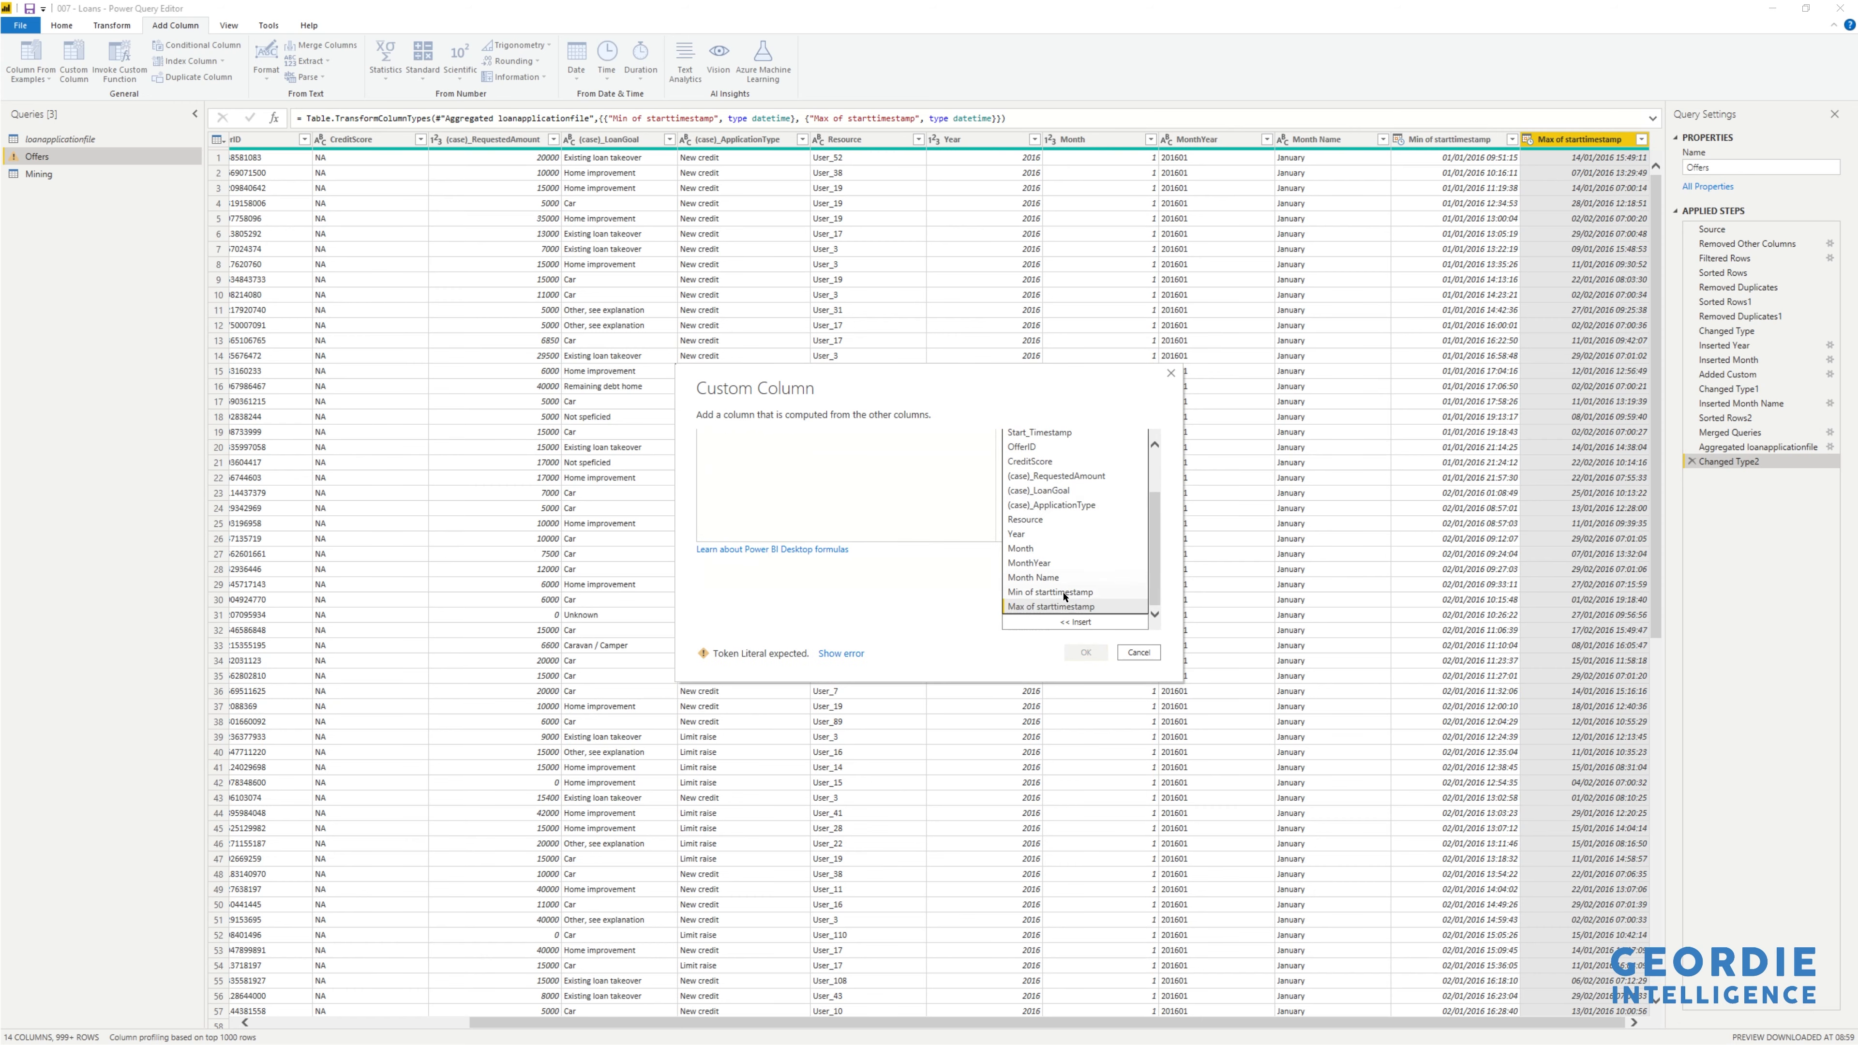
double_click(1066, 593)
left_click(1081, 652)
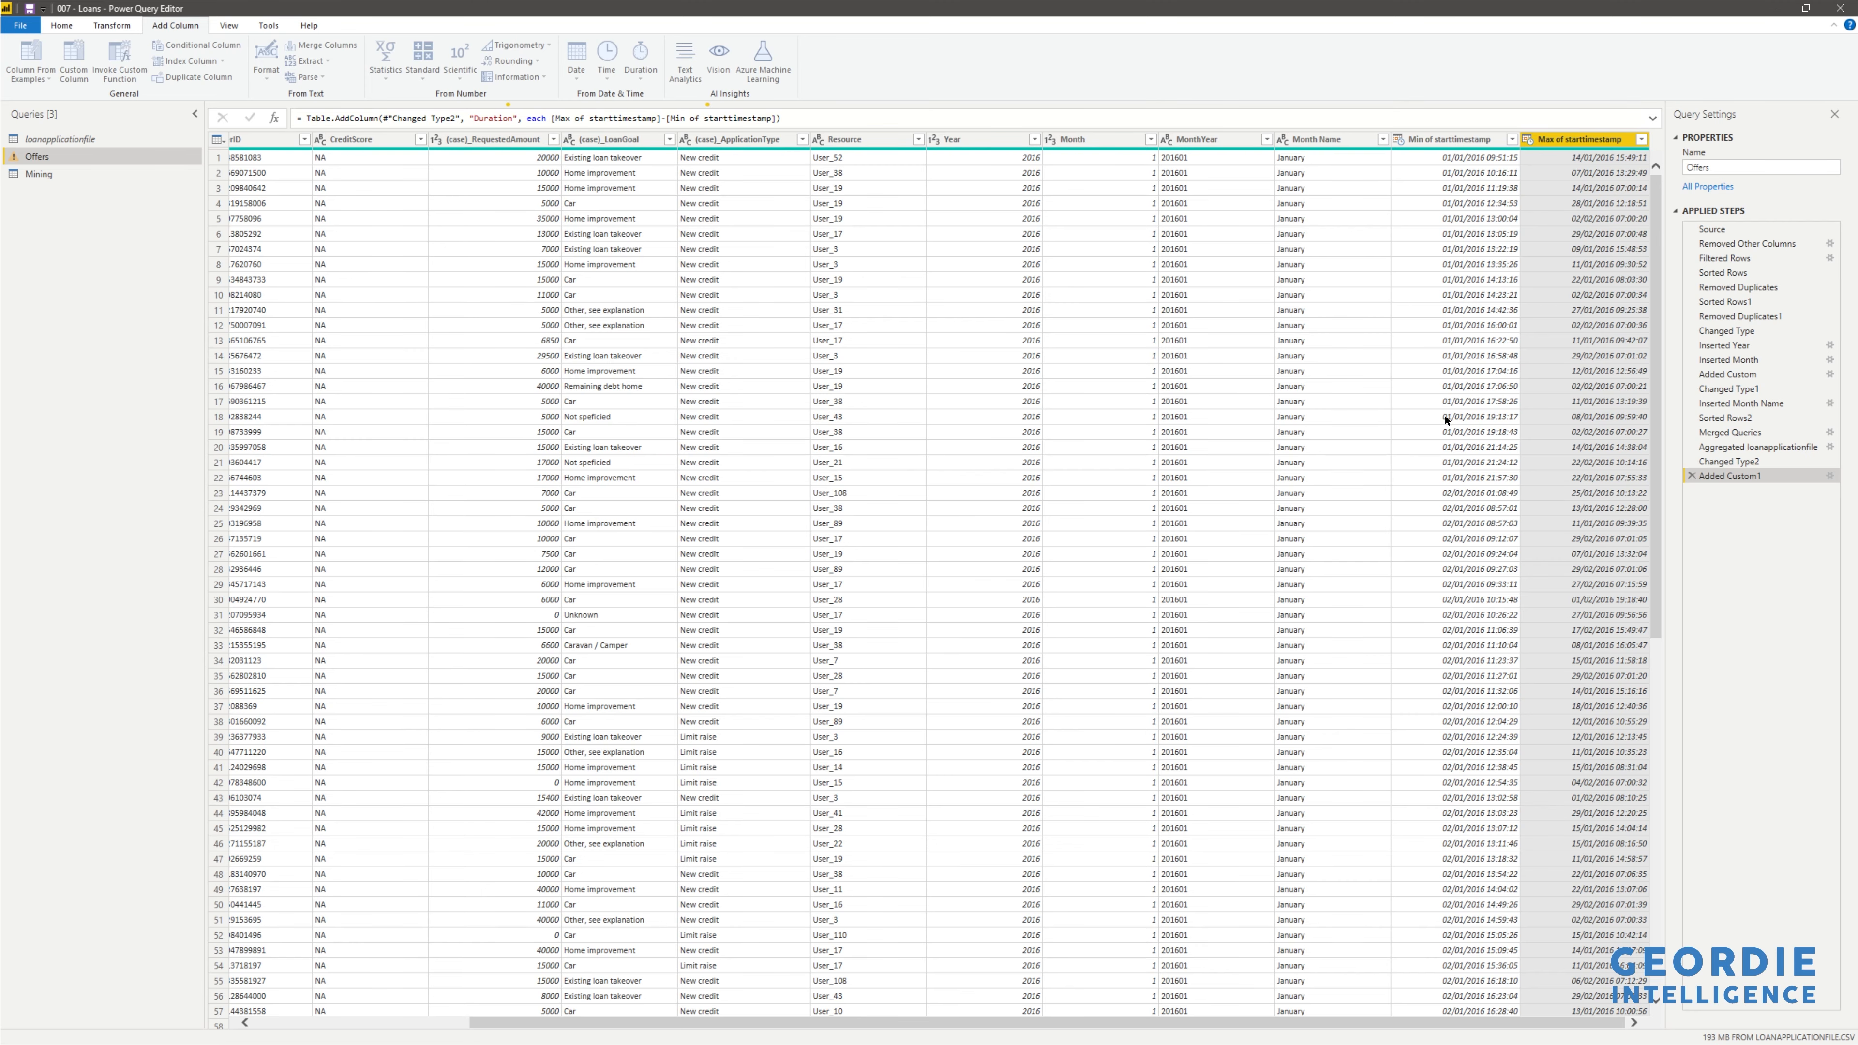
- Remove the Min and Max of starttimestamp columns
left_click(1462, 139)
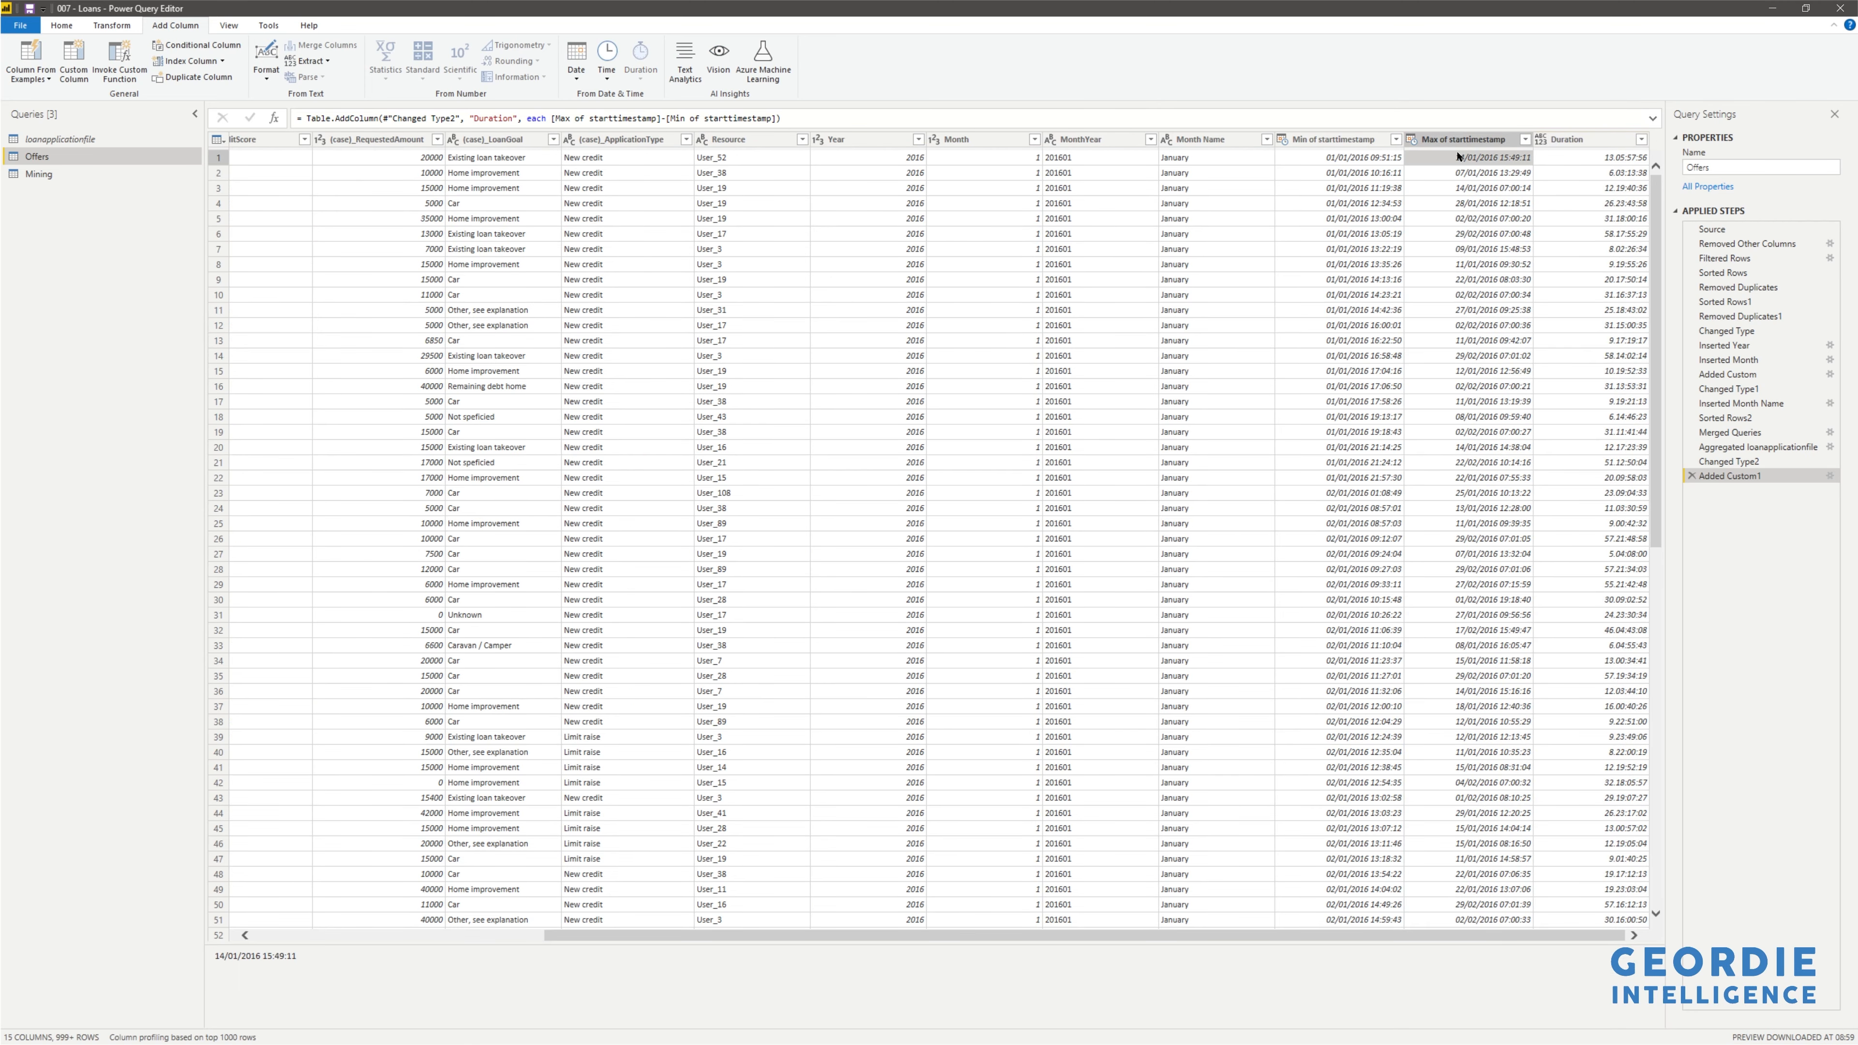
left_click(1319, 141, "ctrl")
right_click(1337, 145)
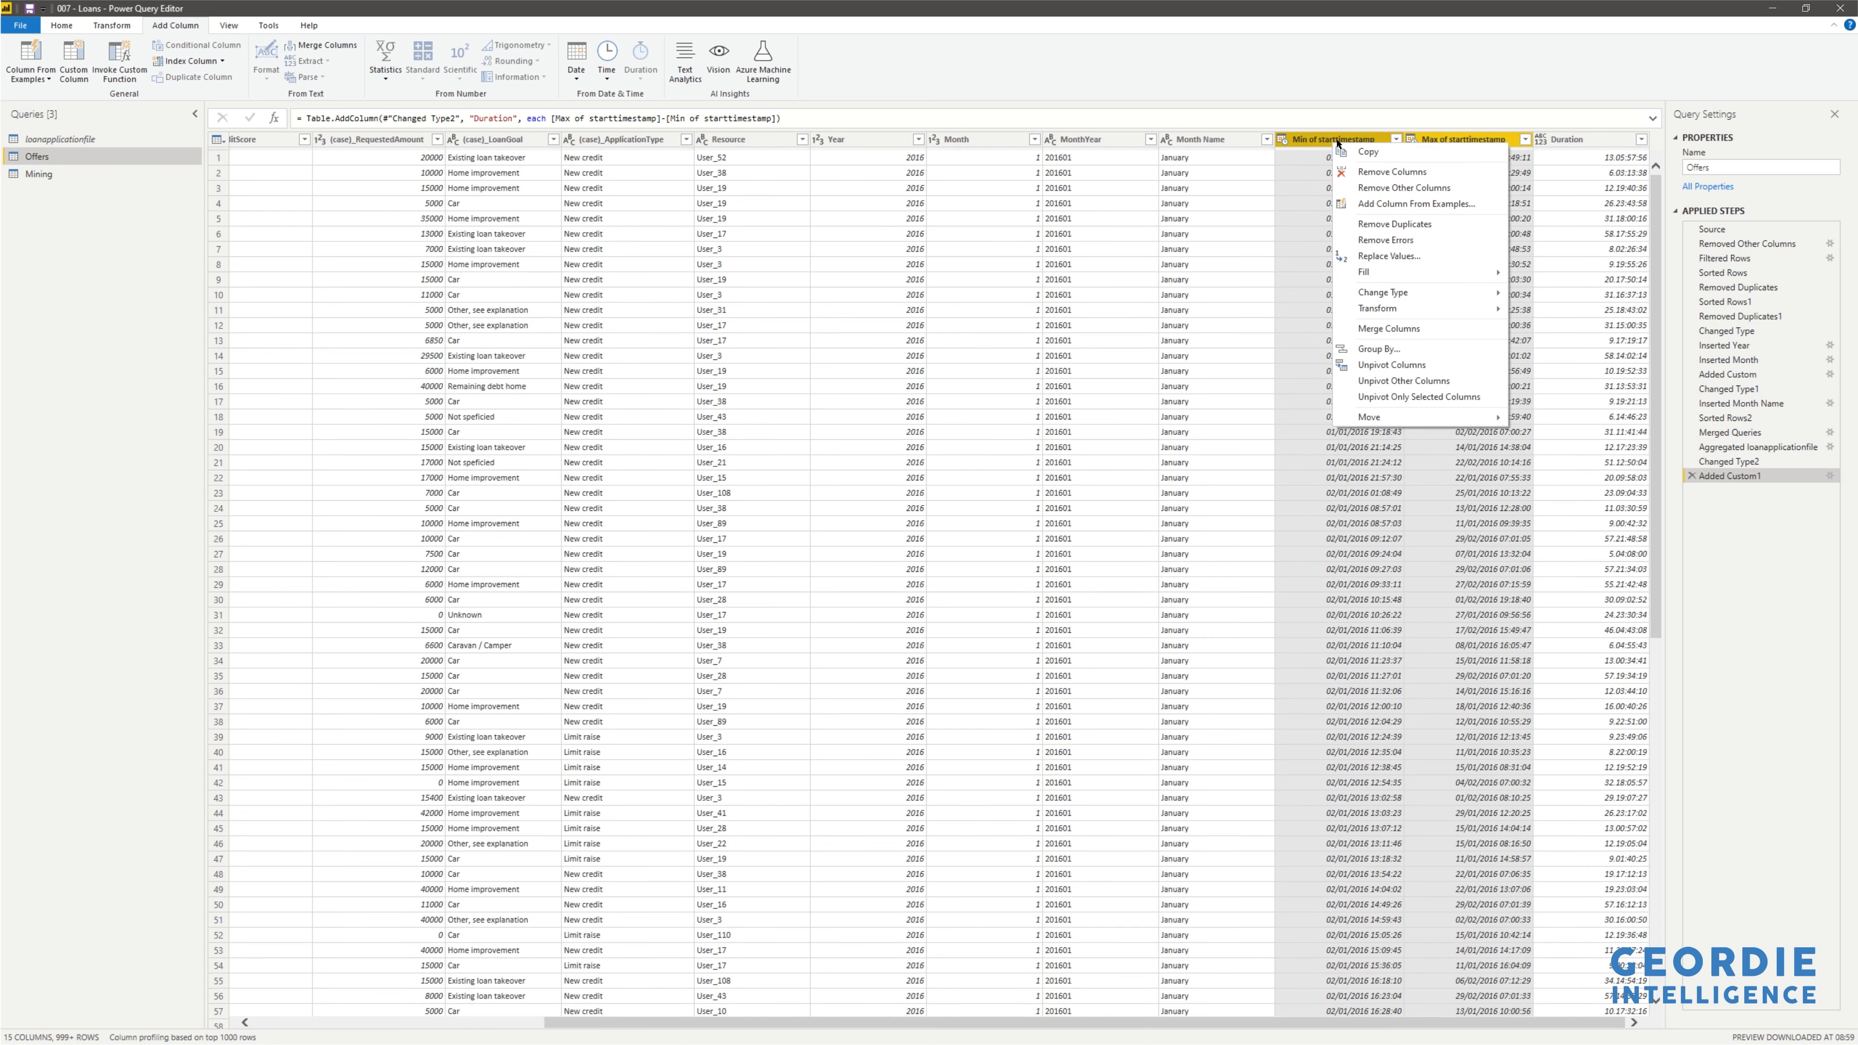
left_click(1376, 171)
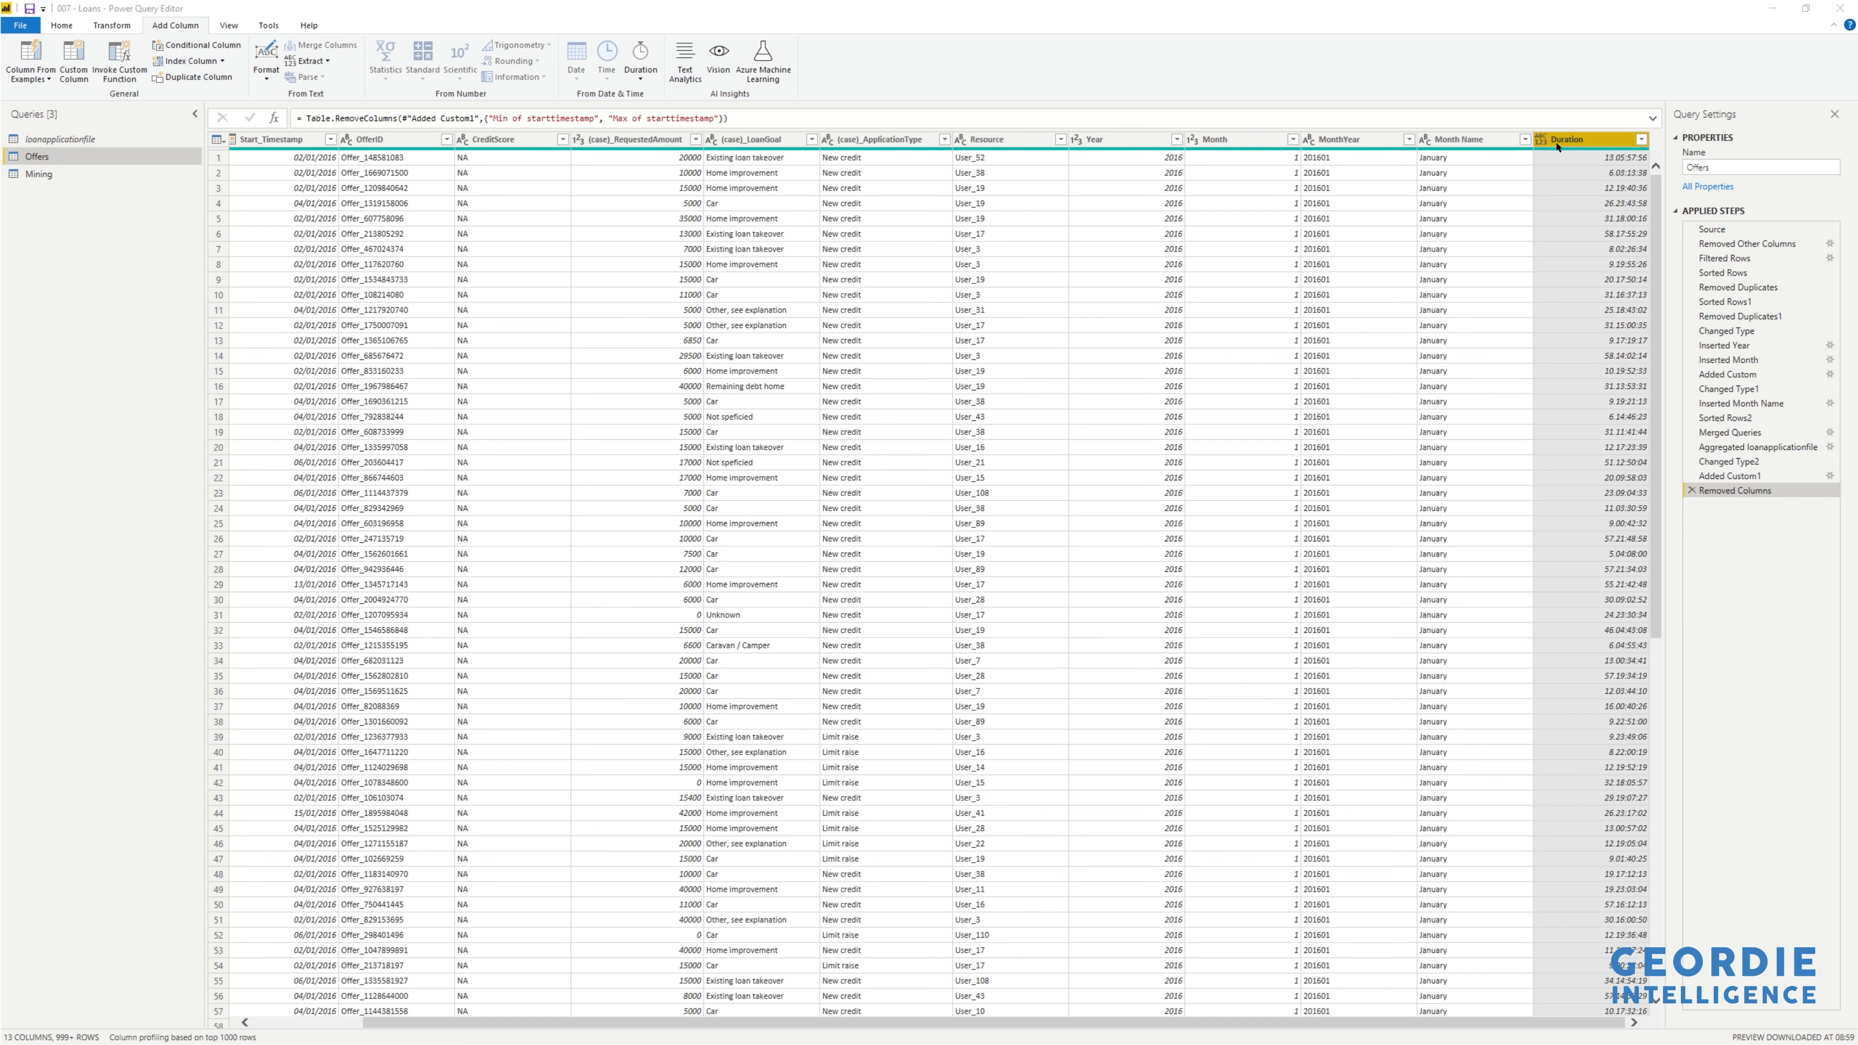
- Set the Duration column's data type to Duration
left_click(1543, 140)
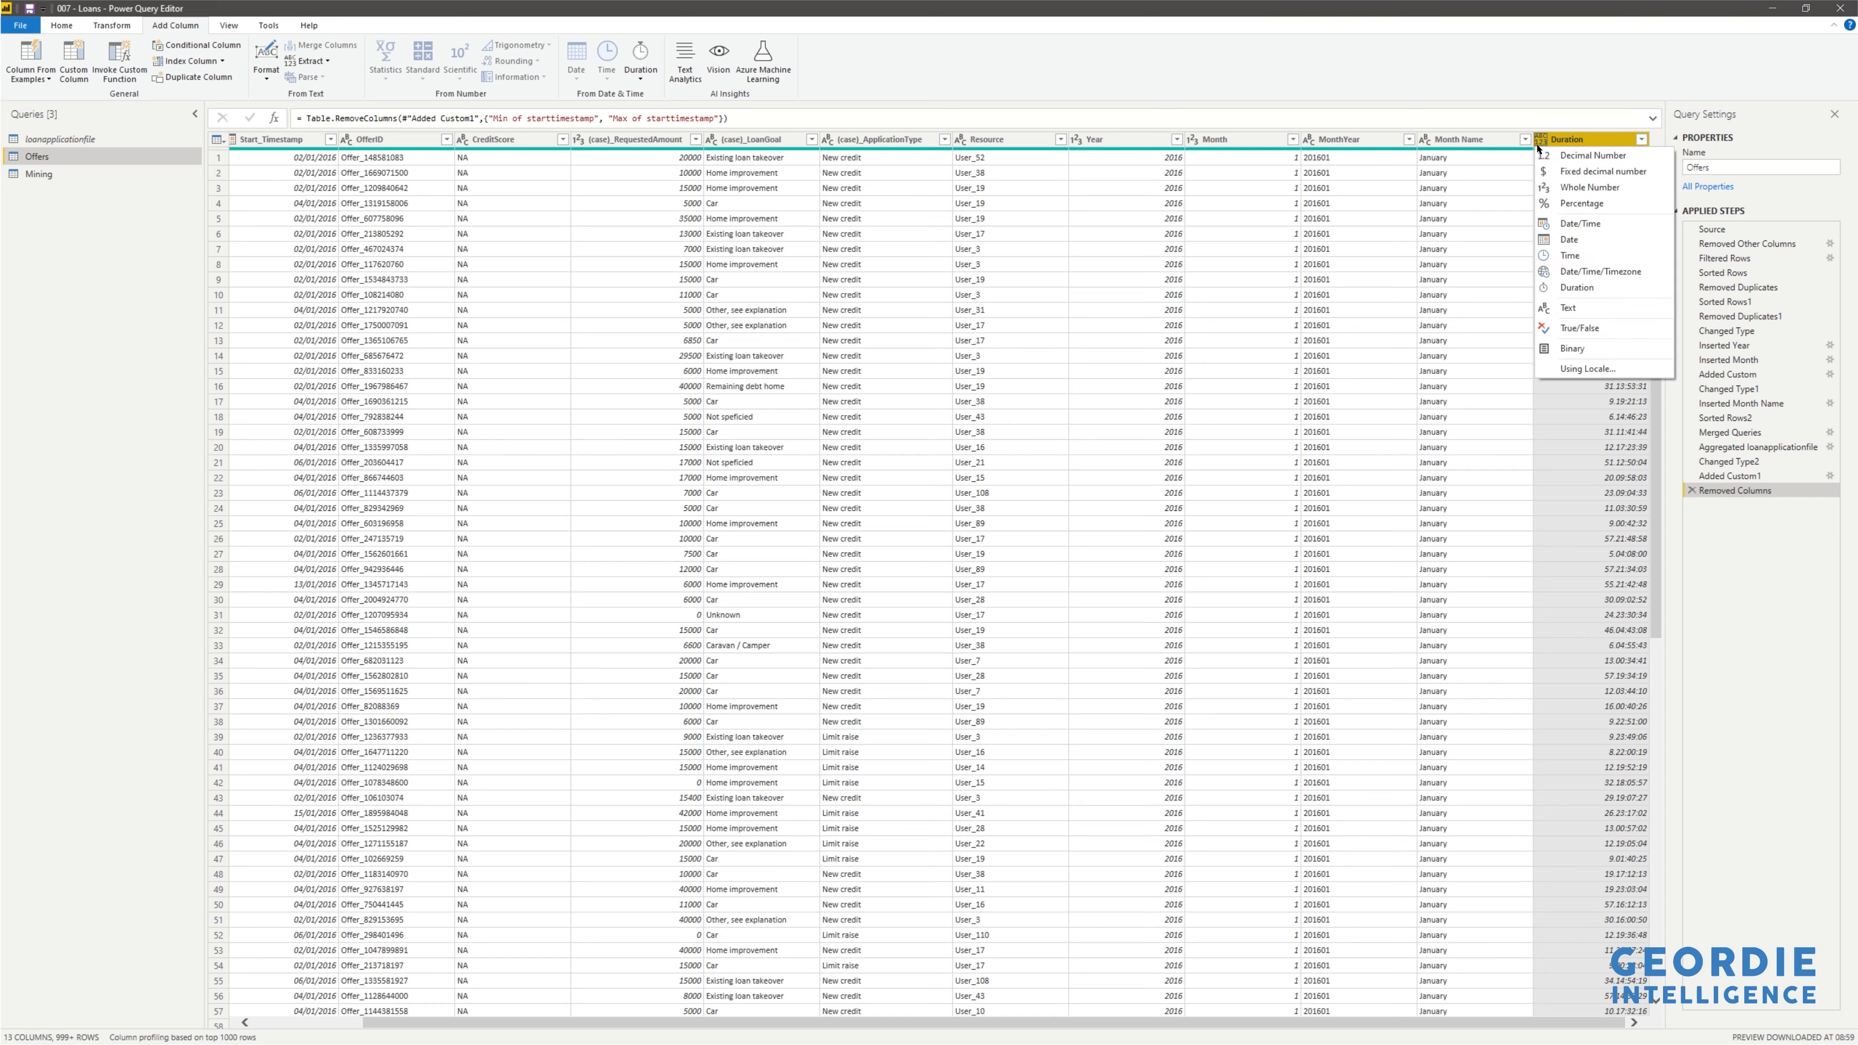
left_click(1594, 287)
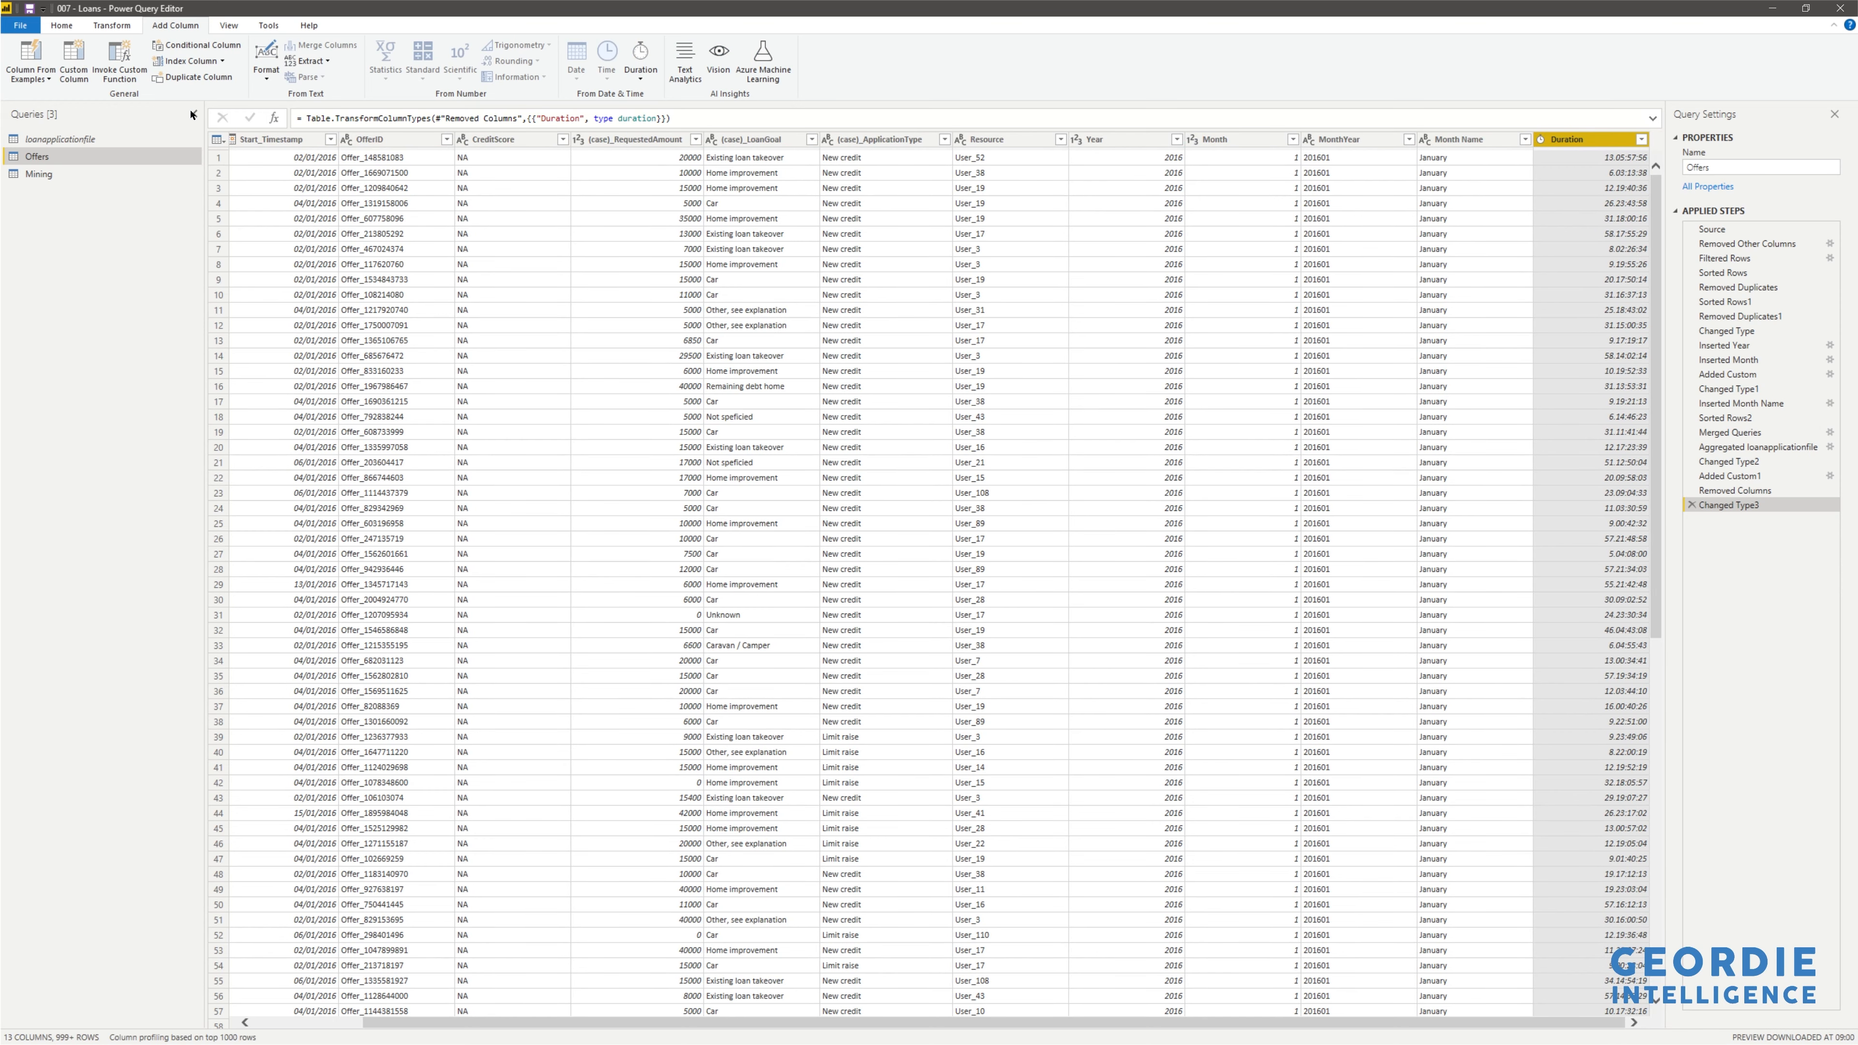
left_click(124, 26)
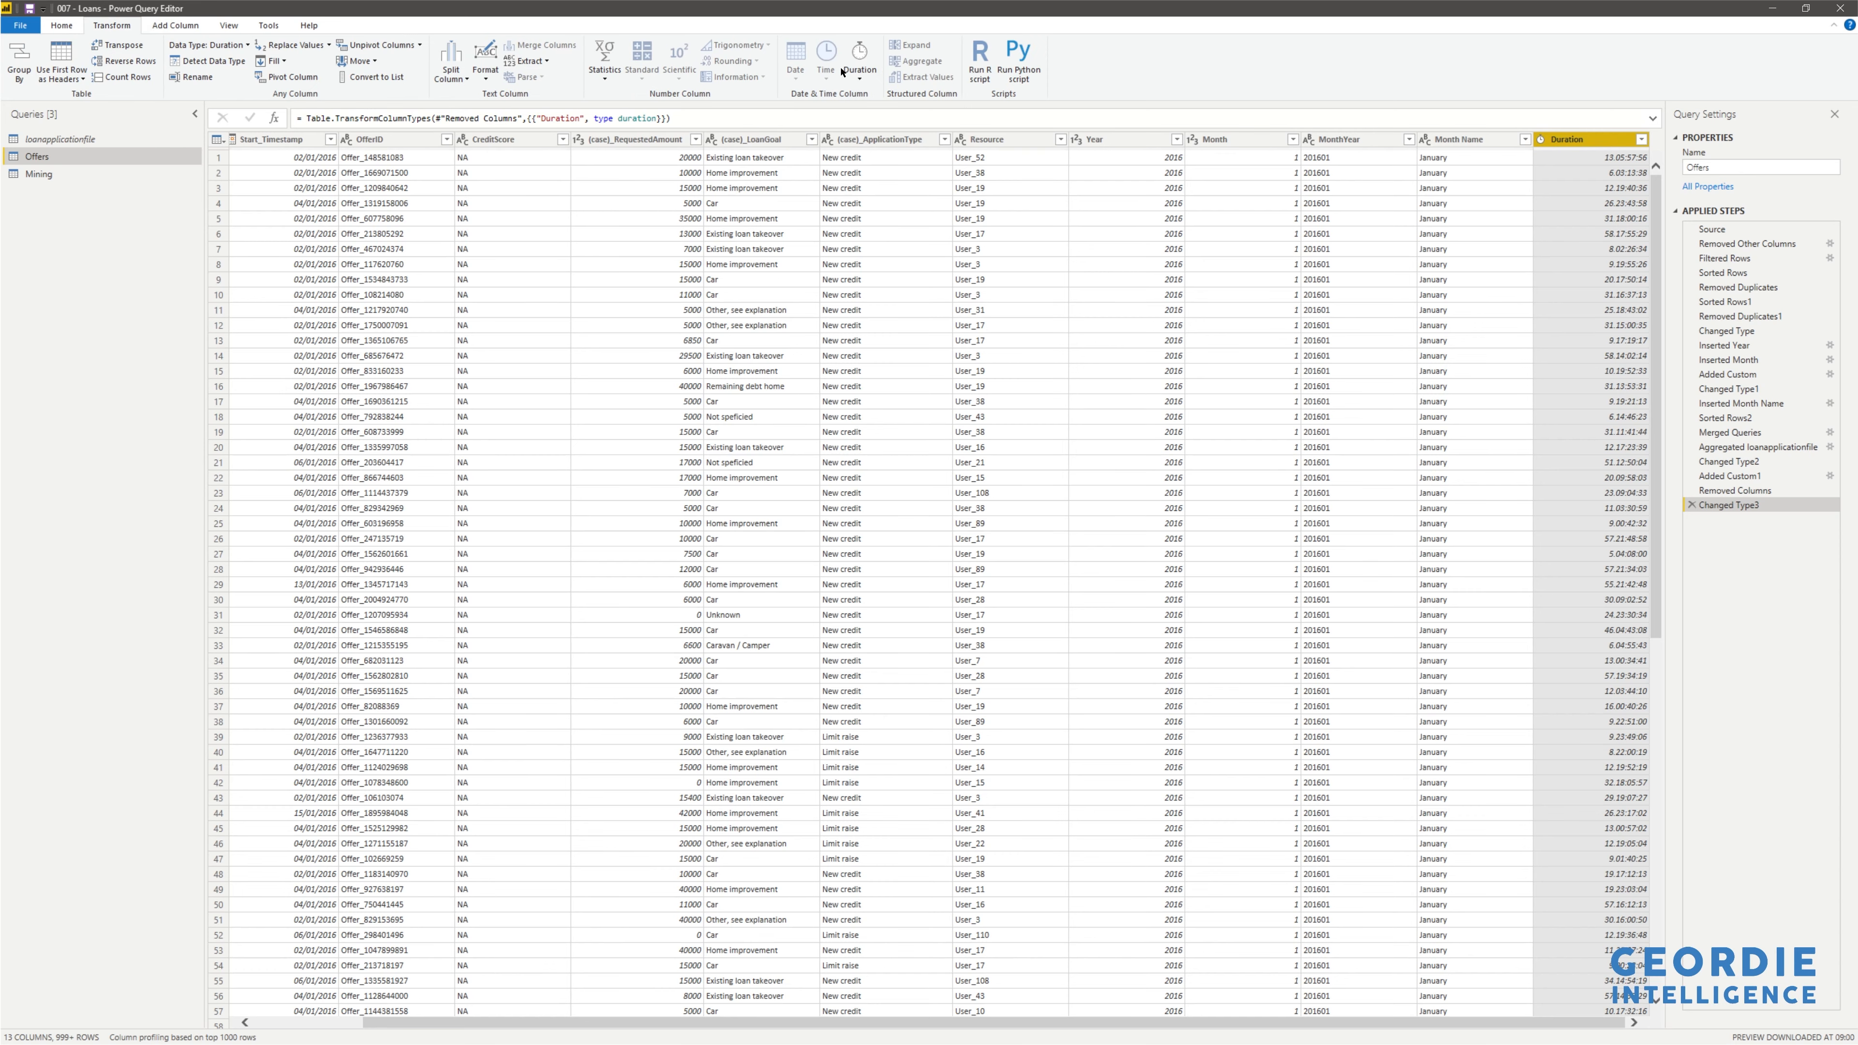
- Convert the Duration column to Total Seconds, giving numeric values like 1144676
left_click(859, 70)
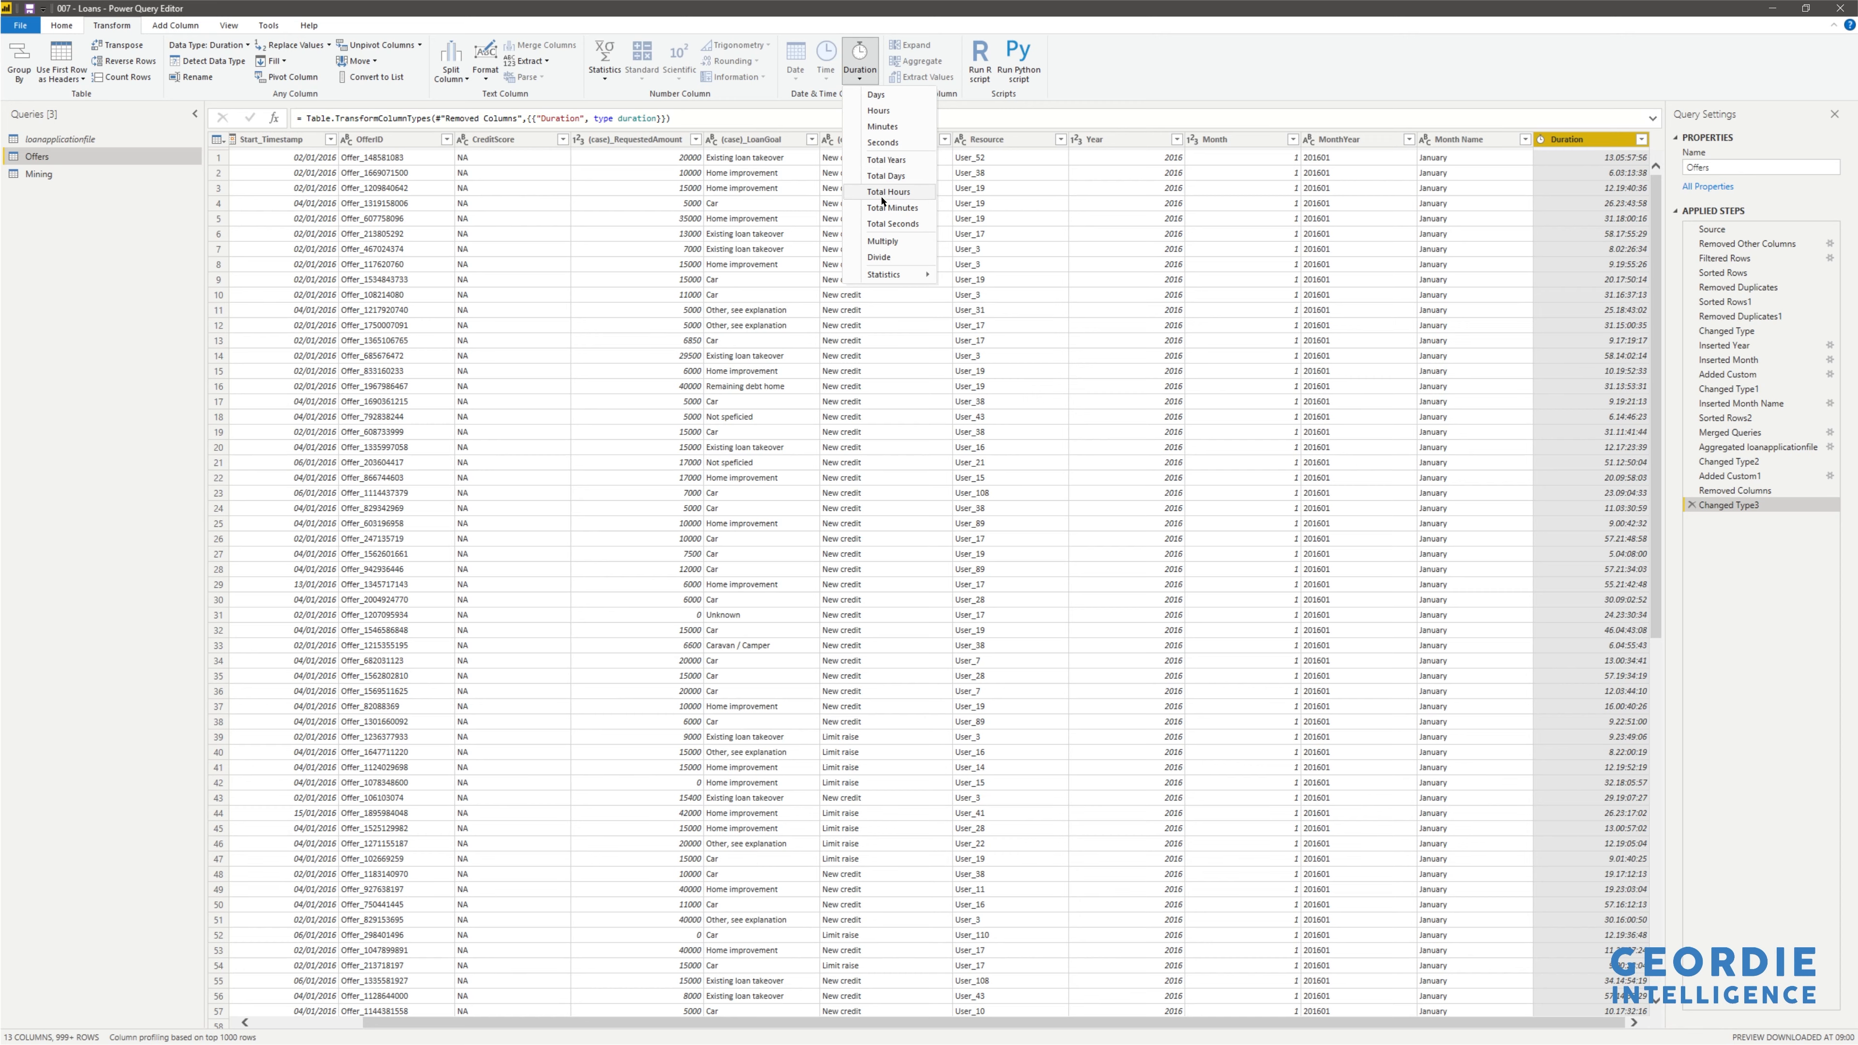
left_click(886, 224)
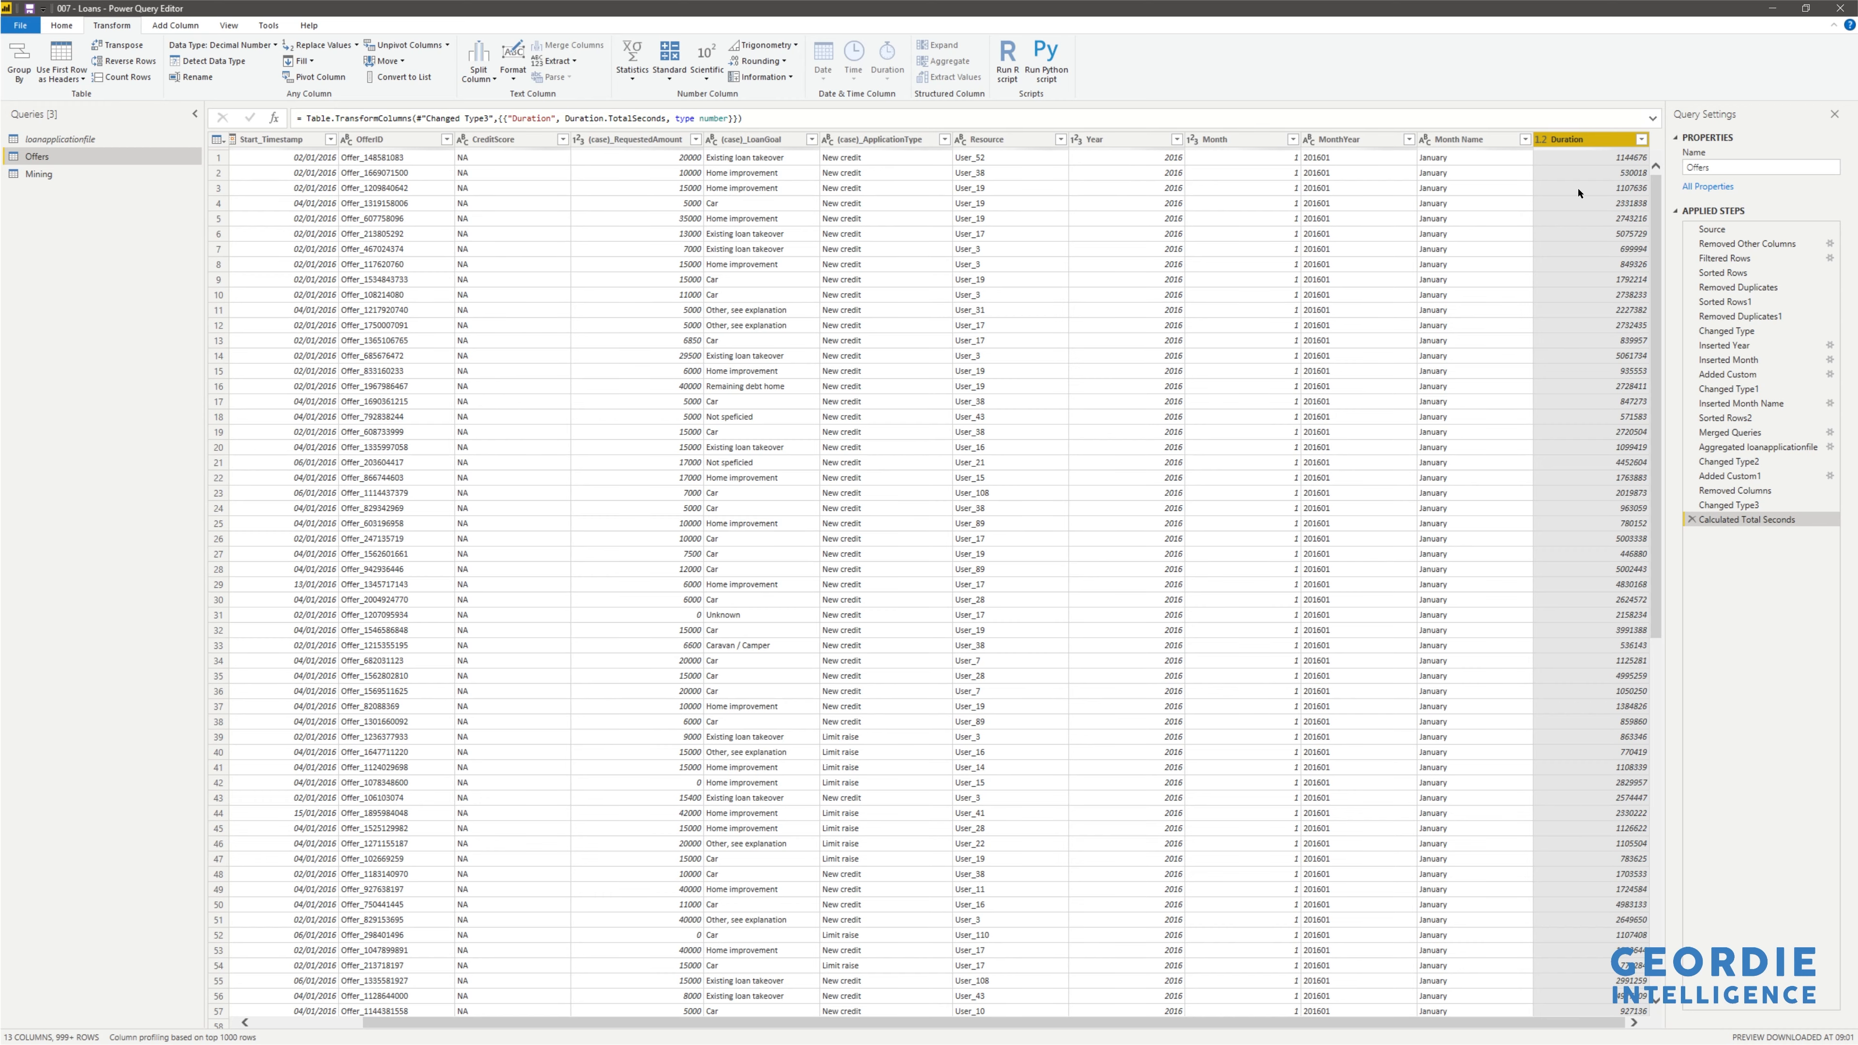
scroll(1609, 424, "down", 14)
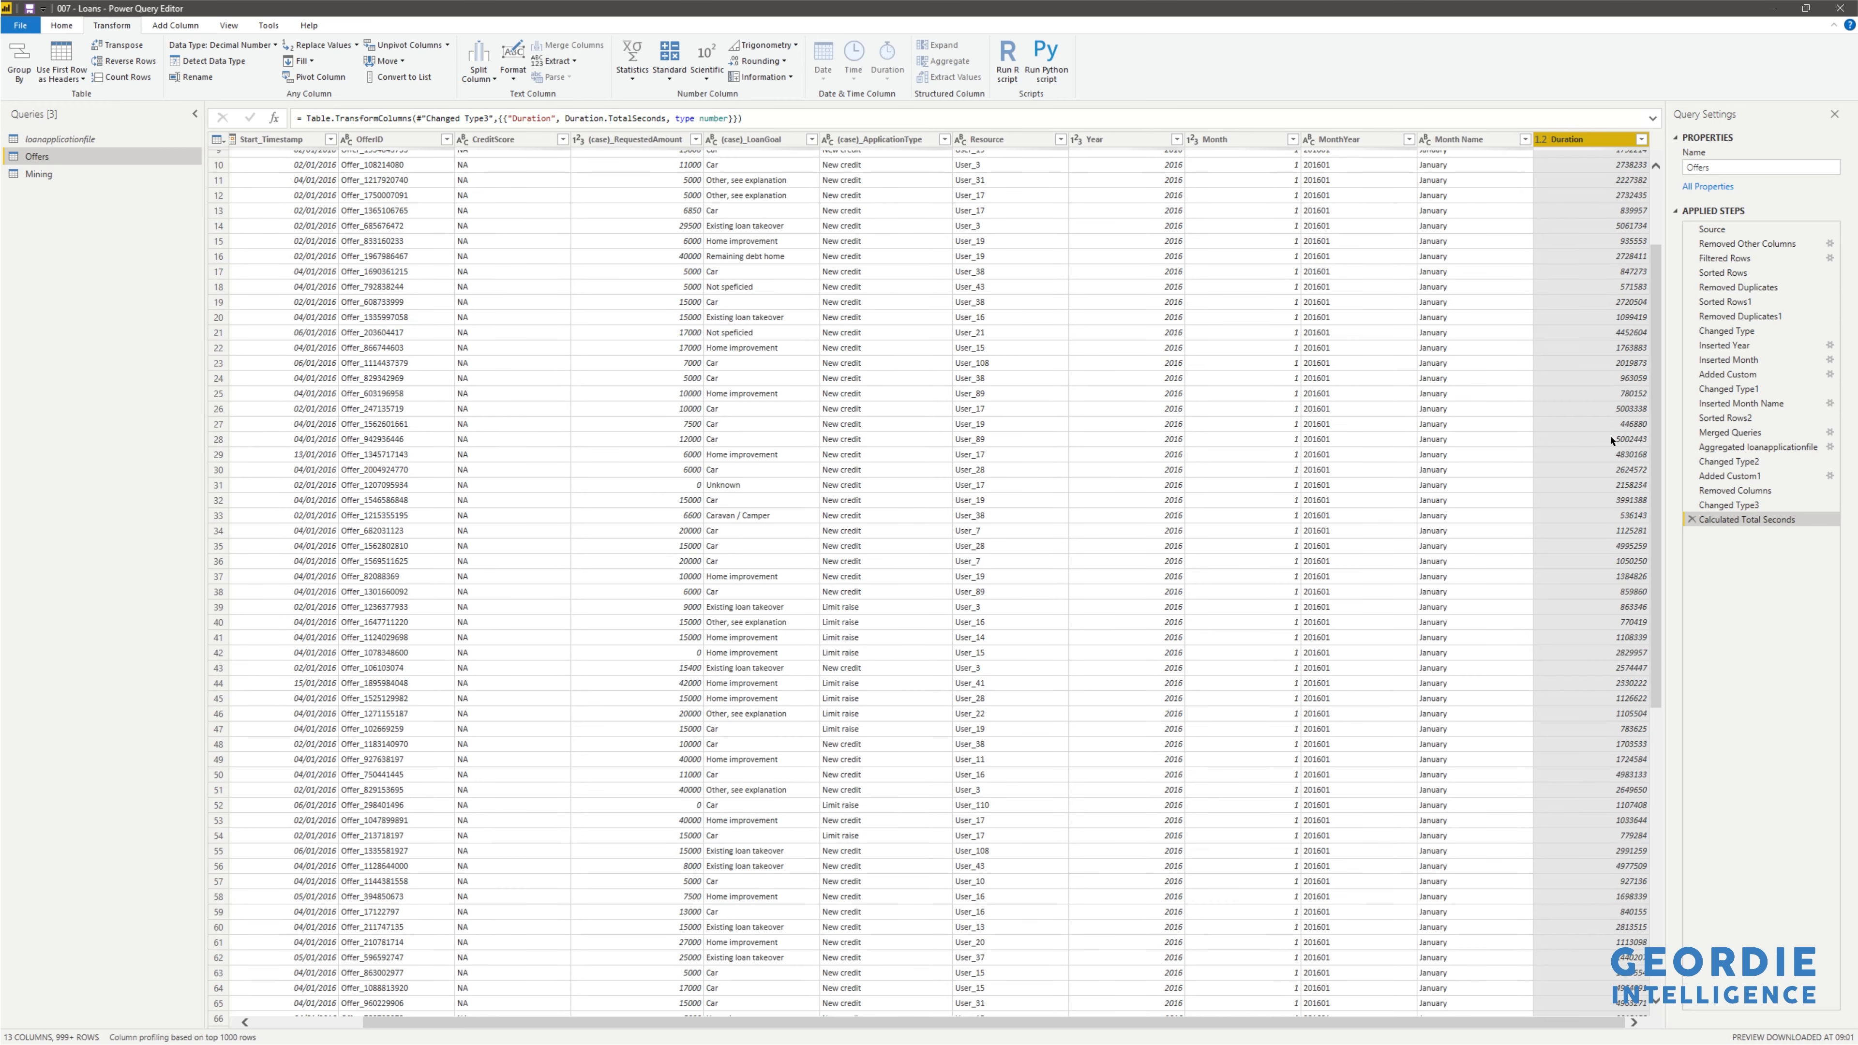
scroll(1619, 451, "up", 14)
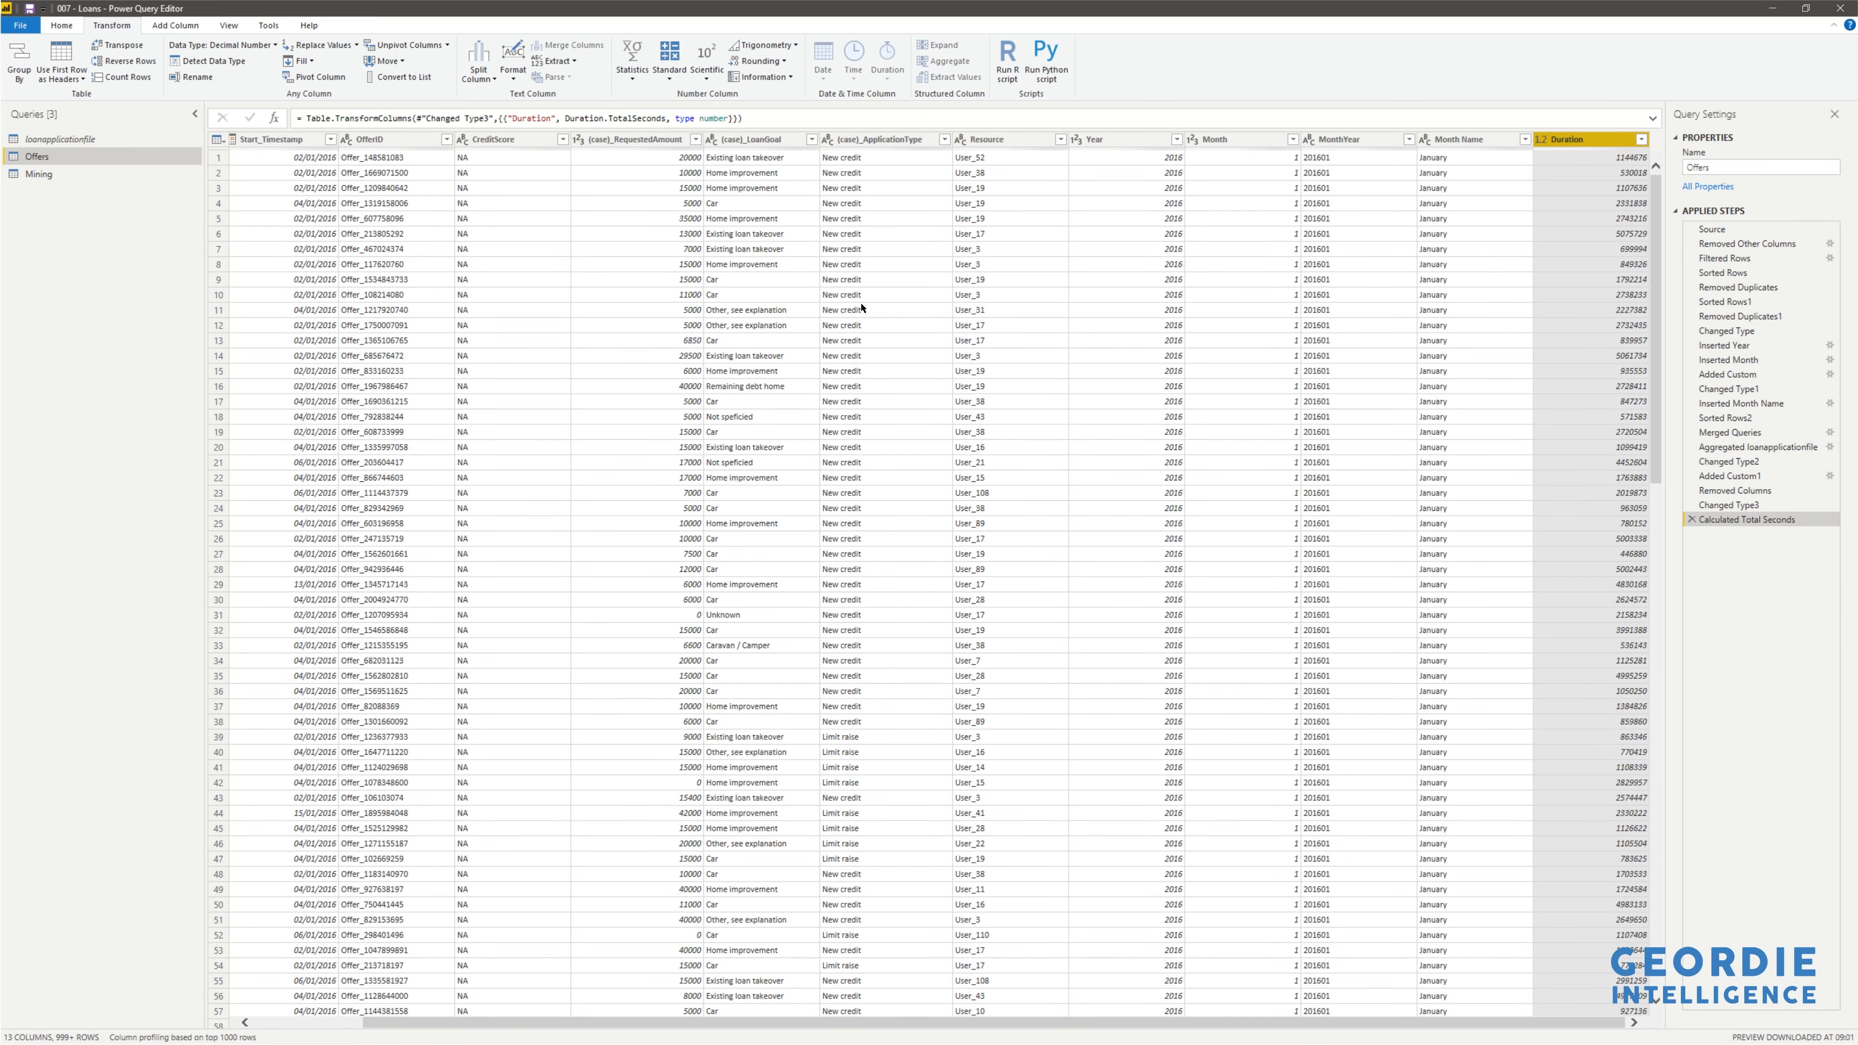
left_click(67, 26)
- Close & Apply the query changes so Duration loads into the Offers table
left_click(22, 75)
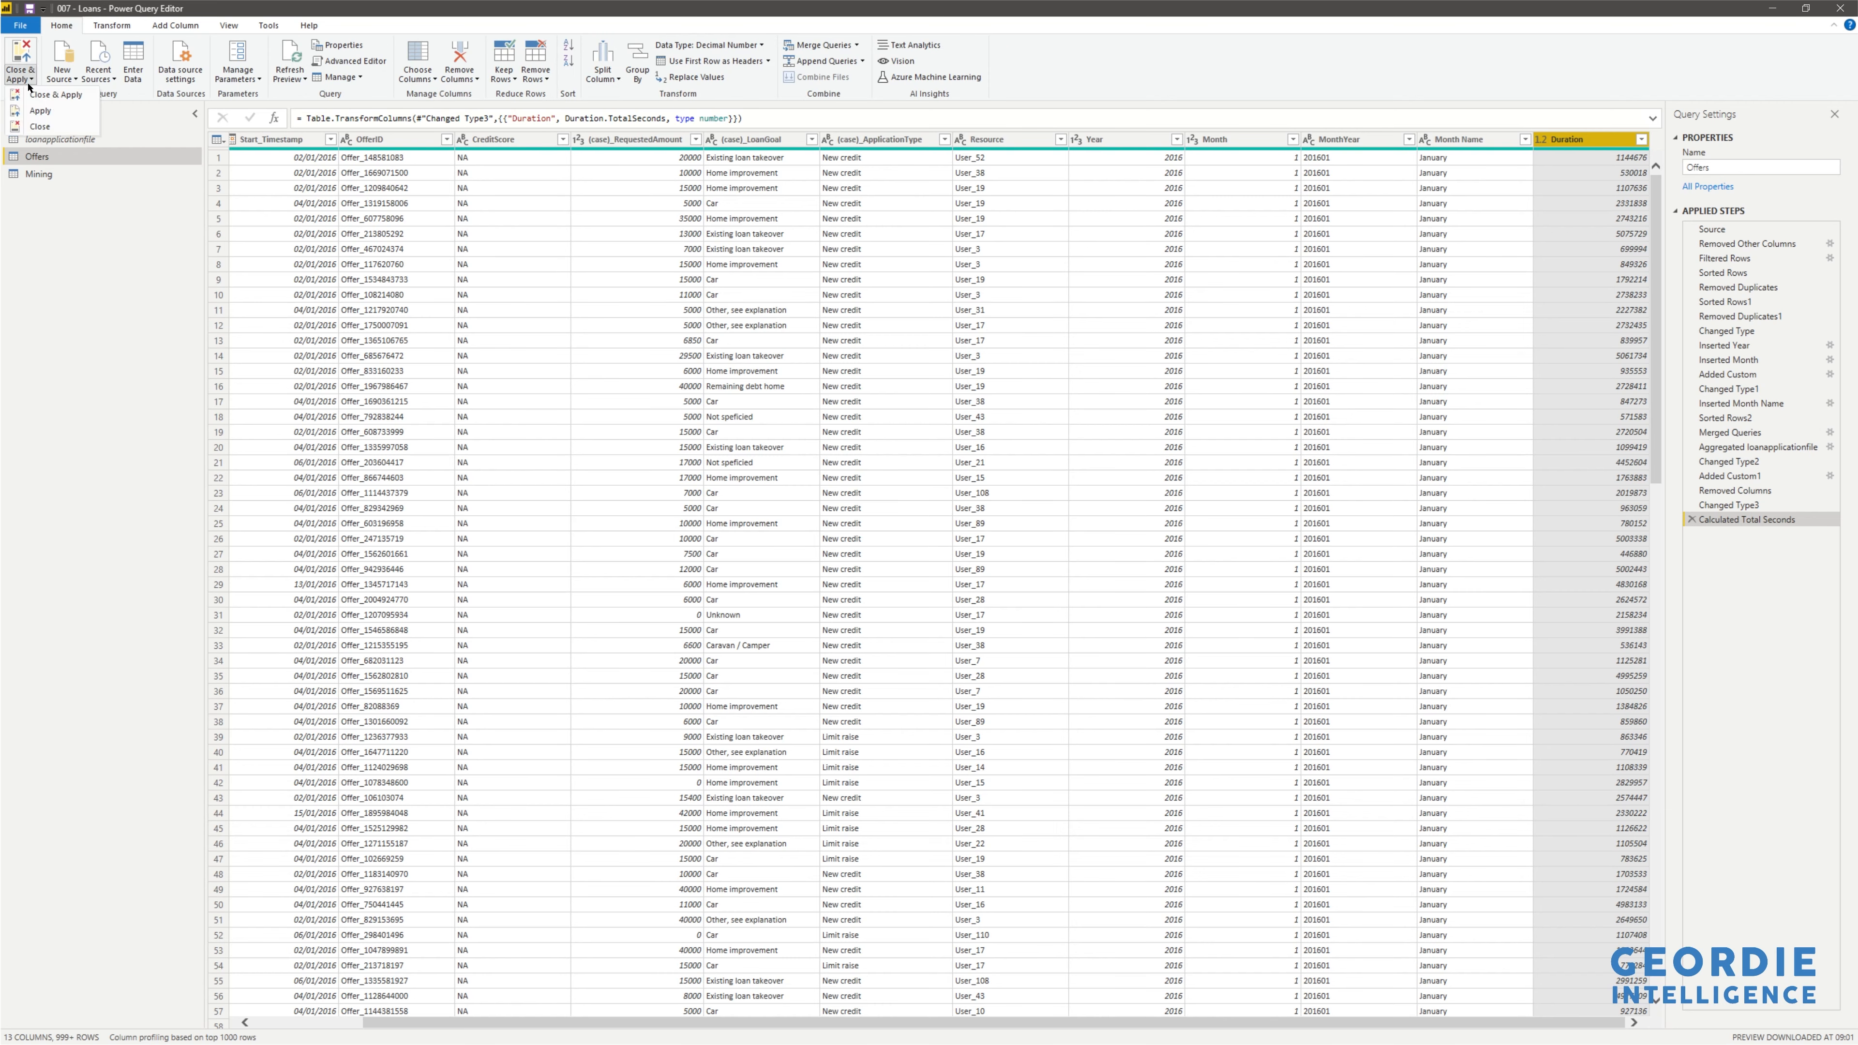
key("Escape")
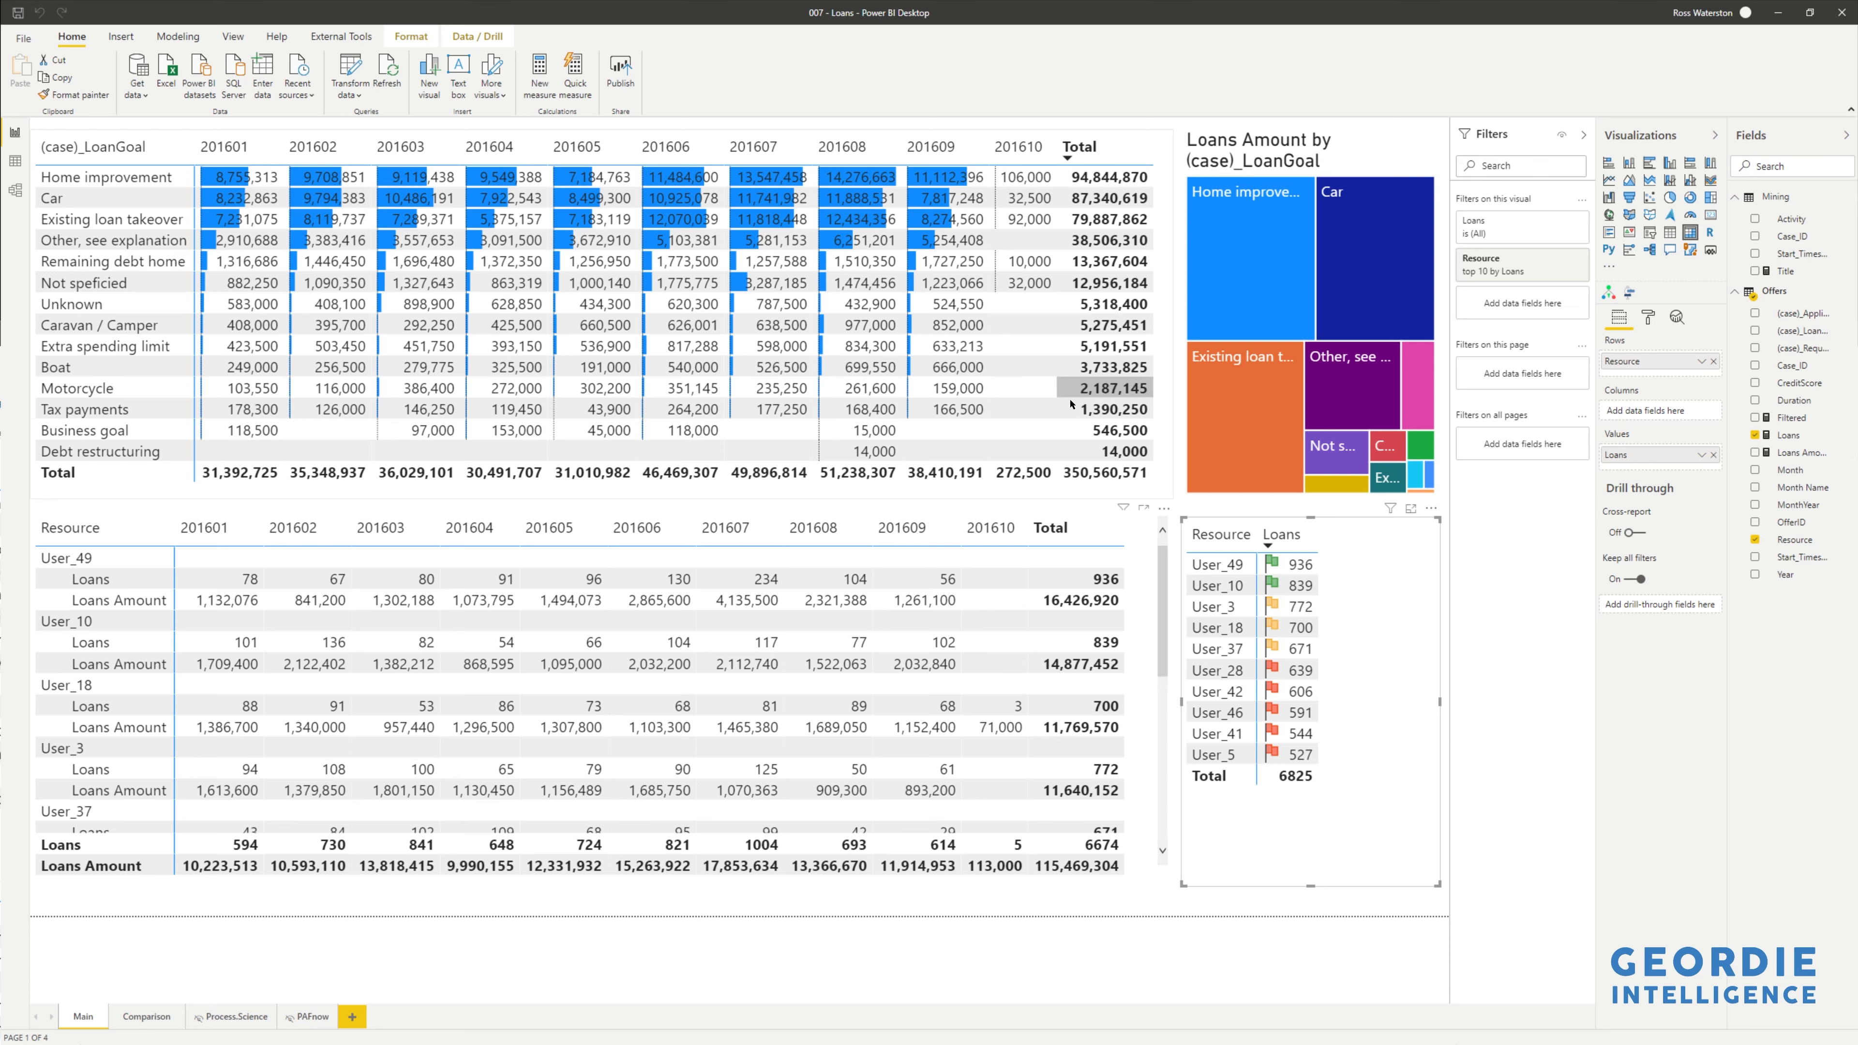
- Create measure AVG Duration = AVERAGE(Offers[Duration]) in the Offers table
right_click(1784, 293)
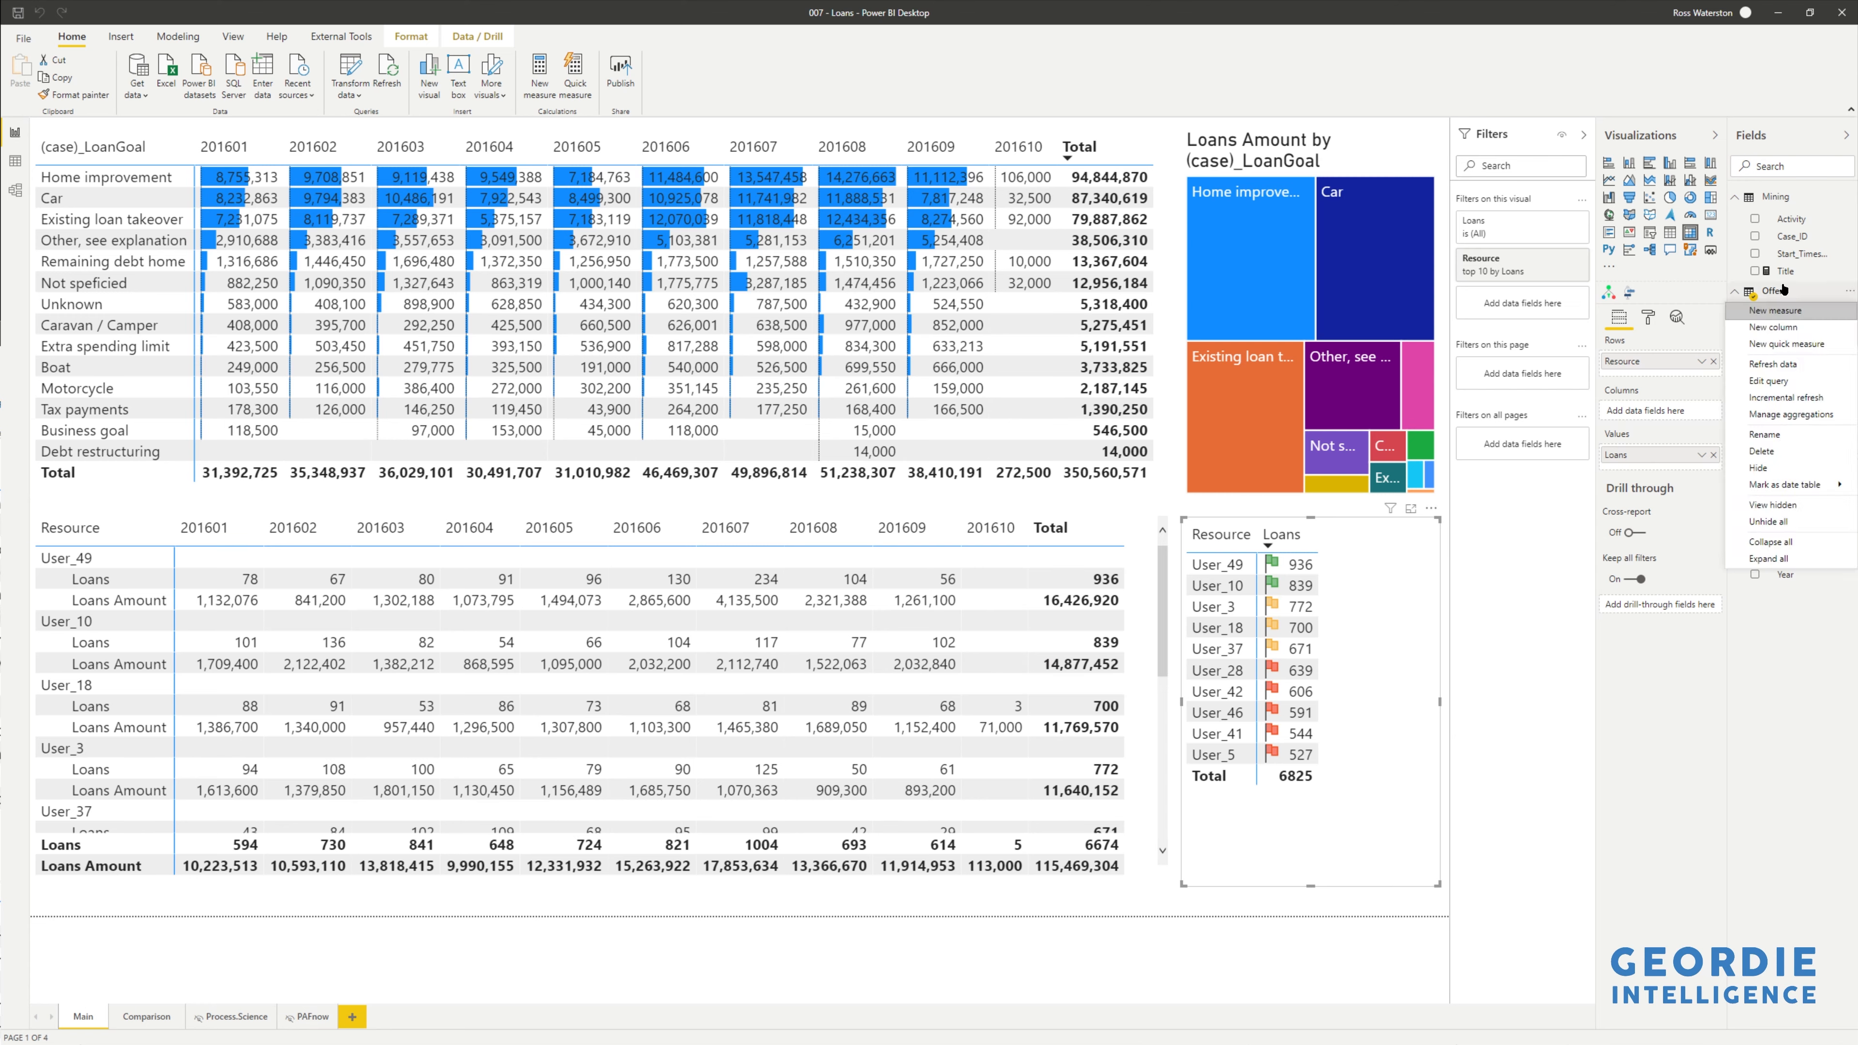
key("Escape")
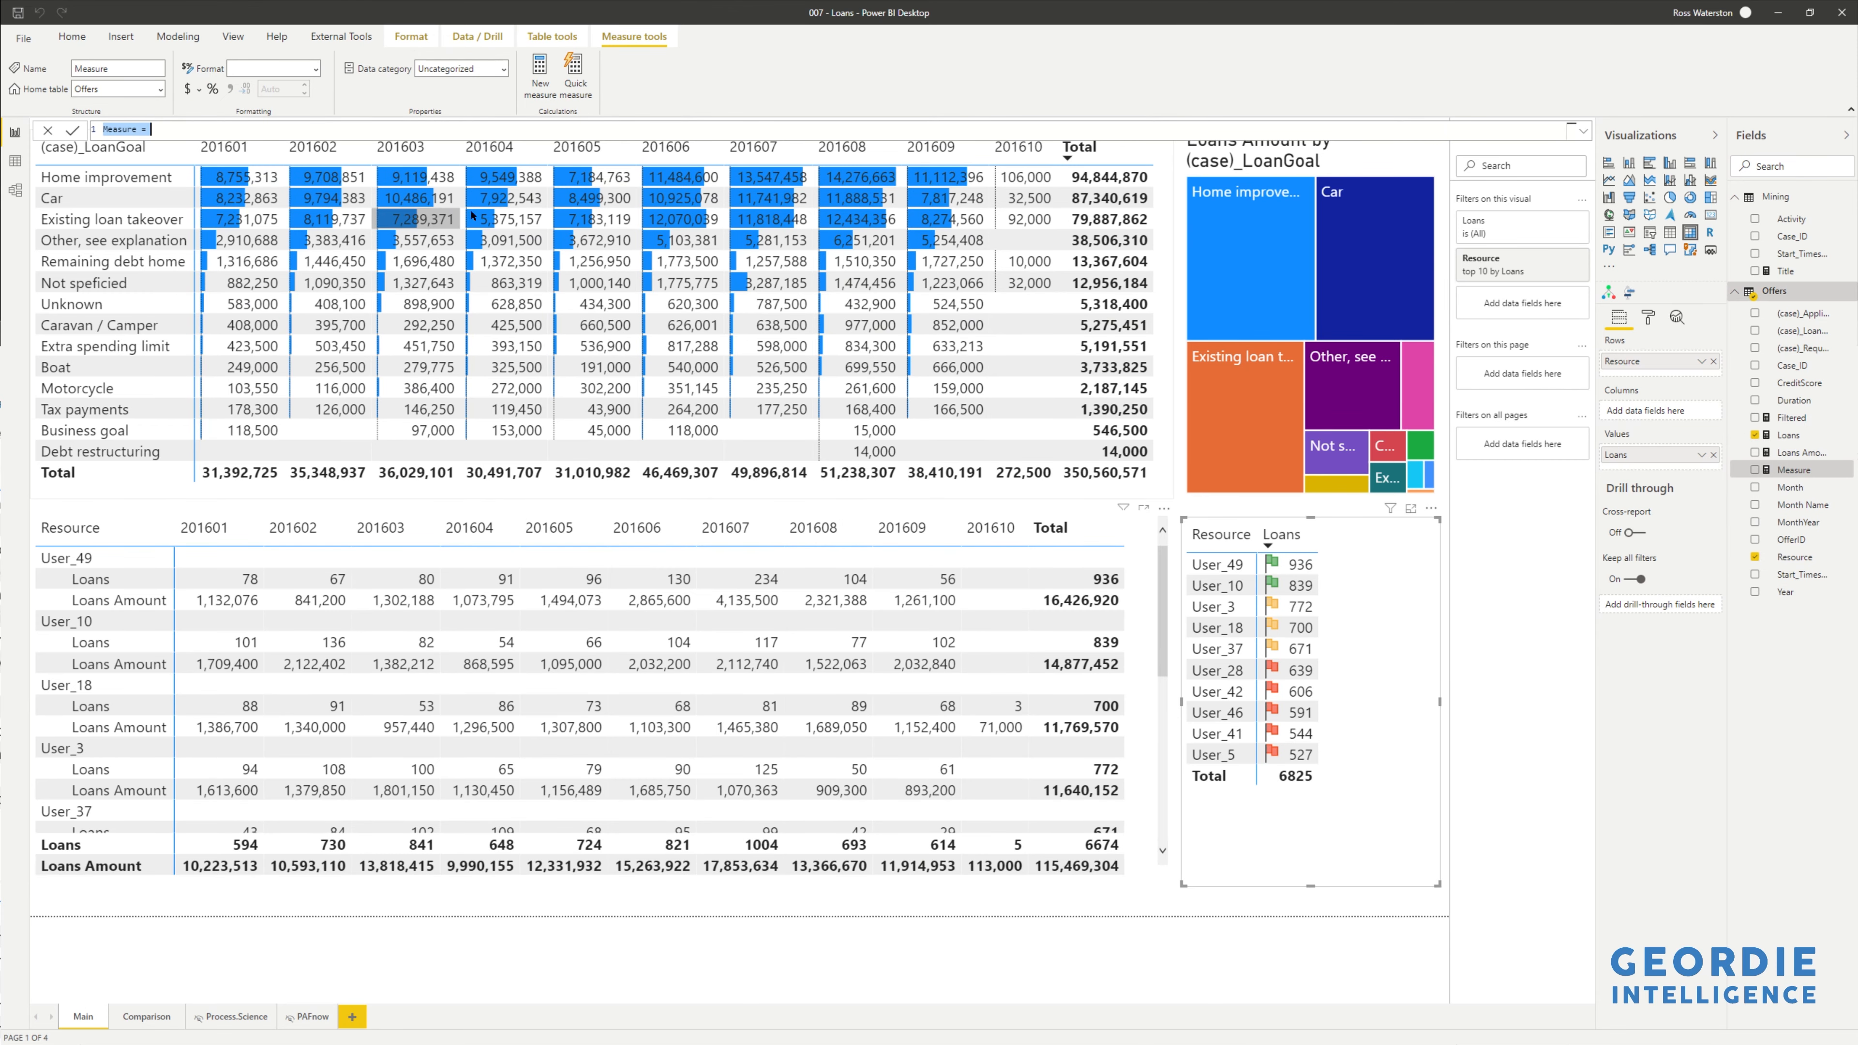
type("AVG Duration = AVERAGE(Offers[Duration])")
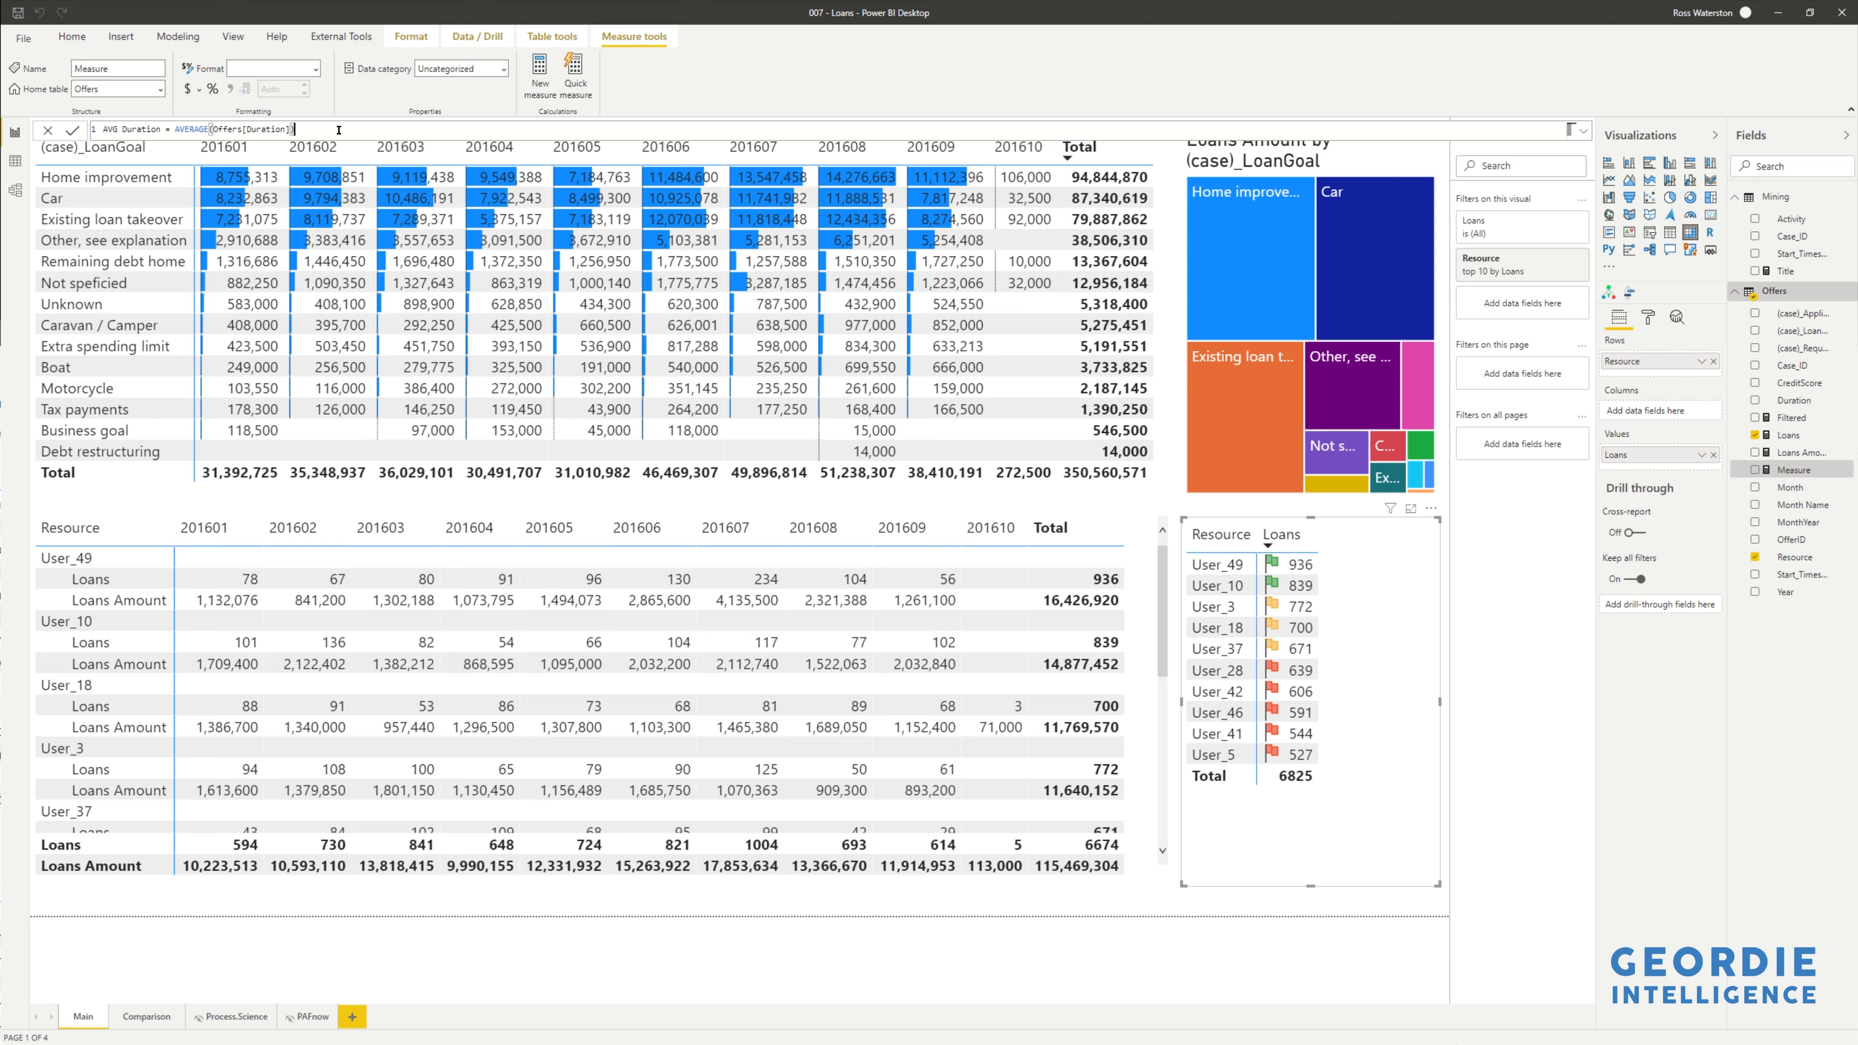
key("Return")
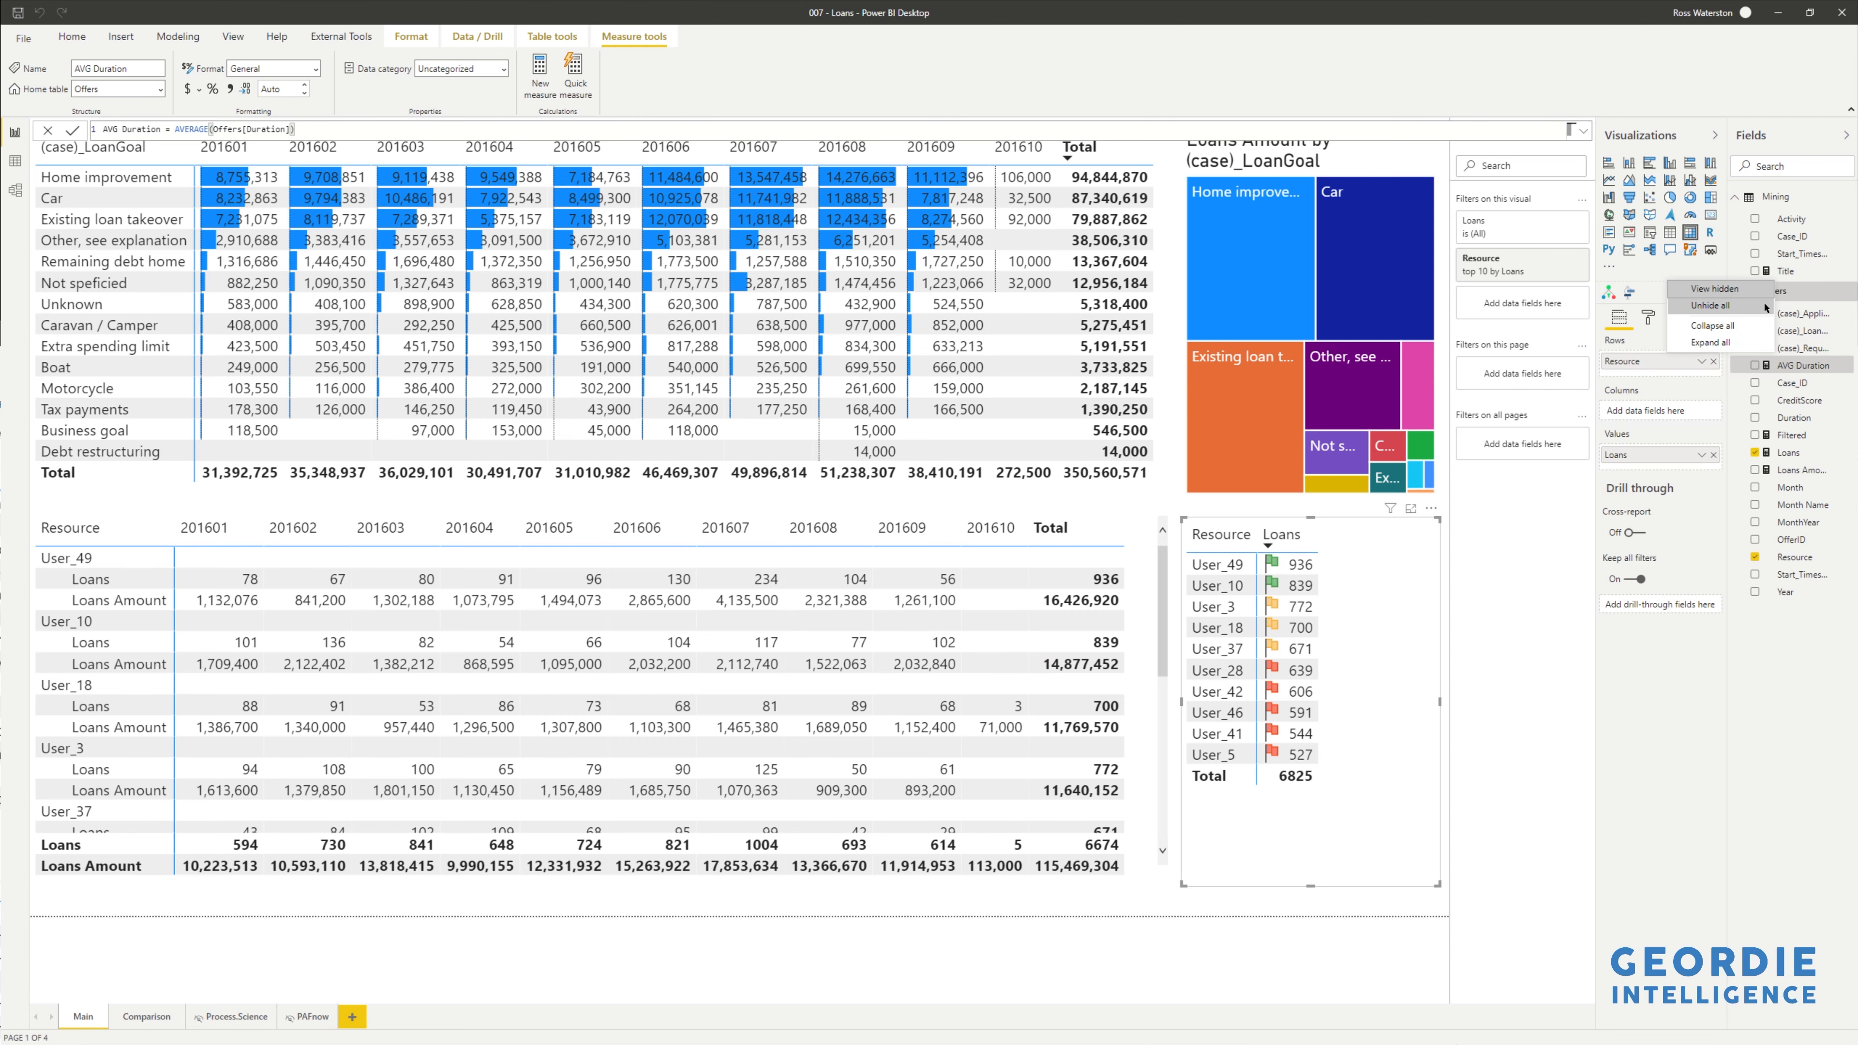
- Create measure ALL AVG Duration = CALCULATE([AVG Duration], ALL(Offers)) in Offers
right_click(1792, 294)
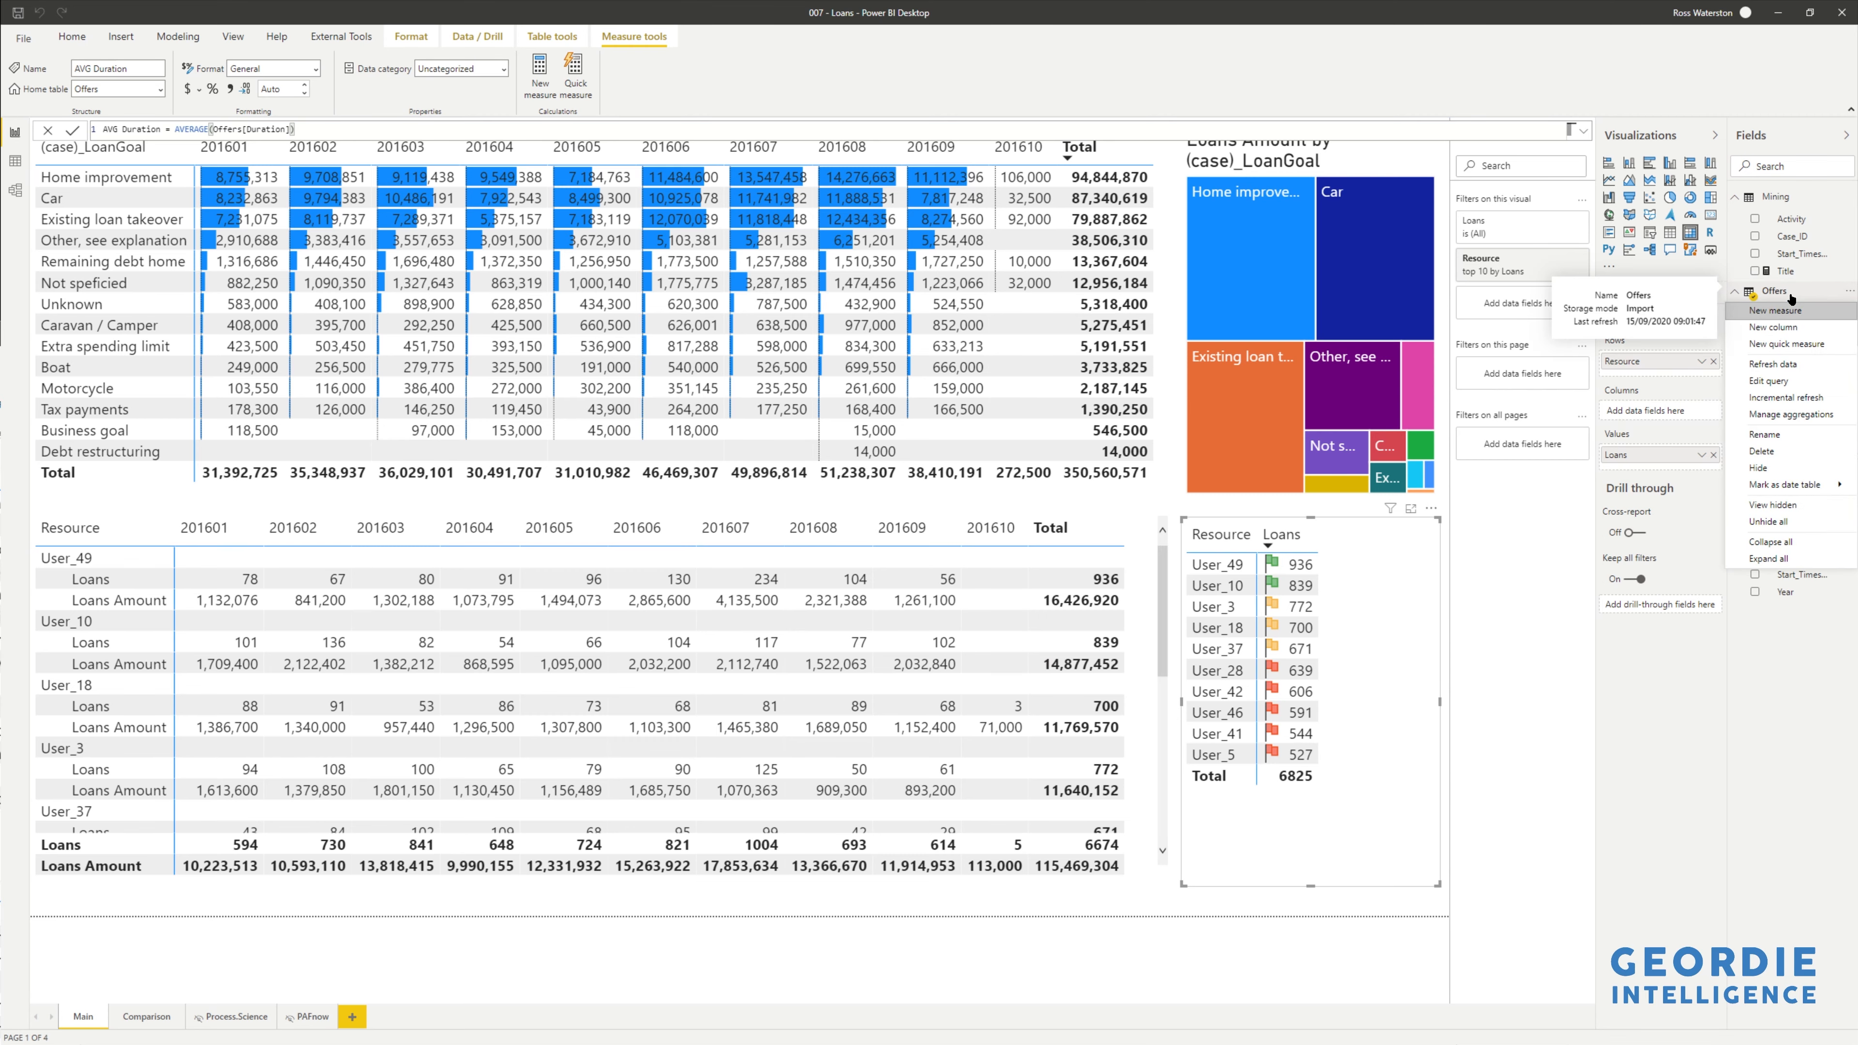
left_click(1780, 313)
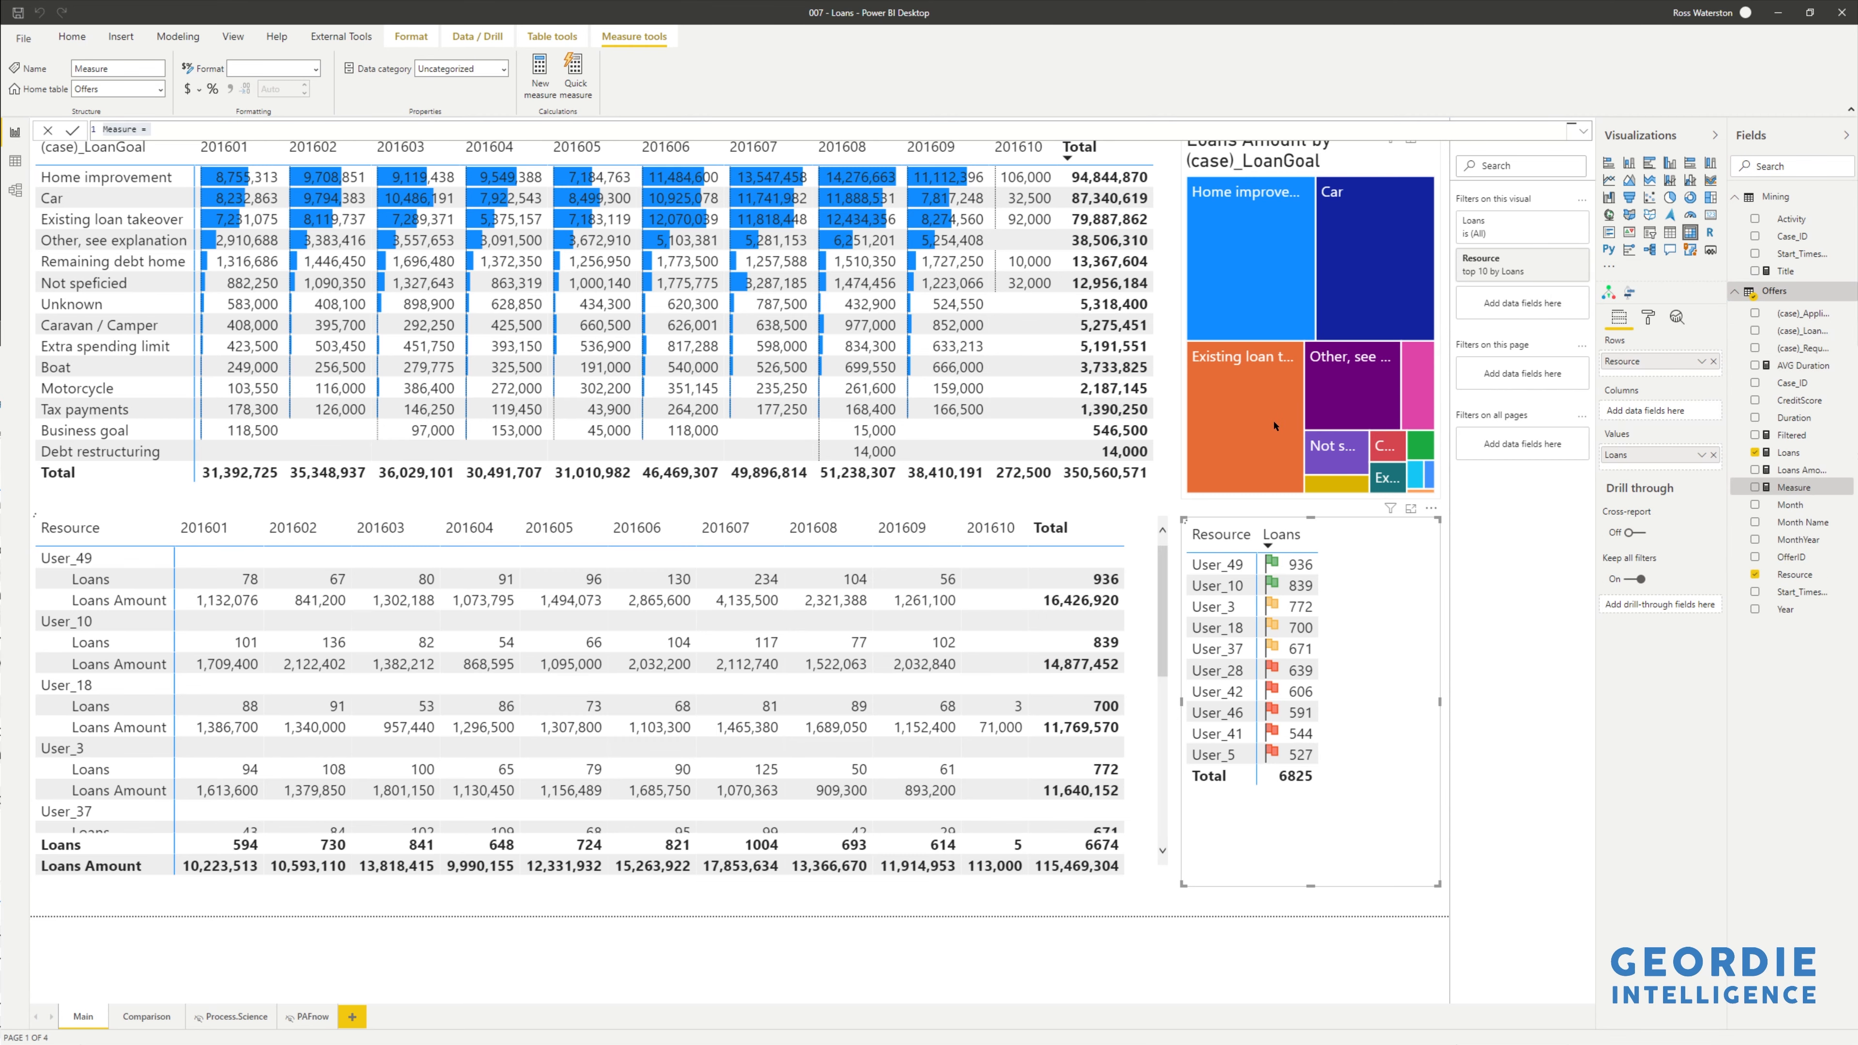
type("ALL AVG Duration = CALCULATE( [AVG Duration], ALL(Offers))")
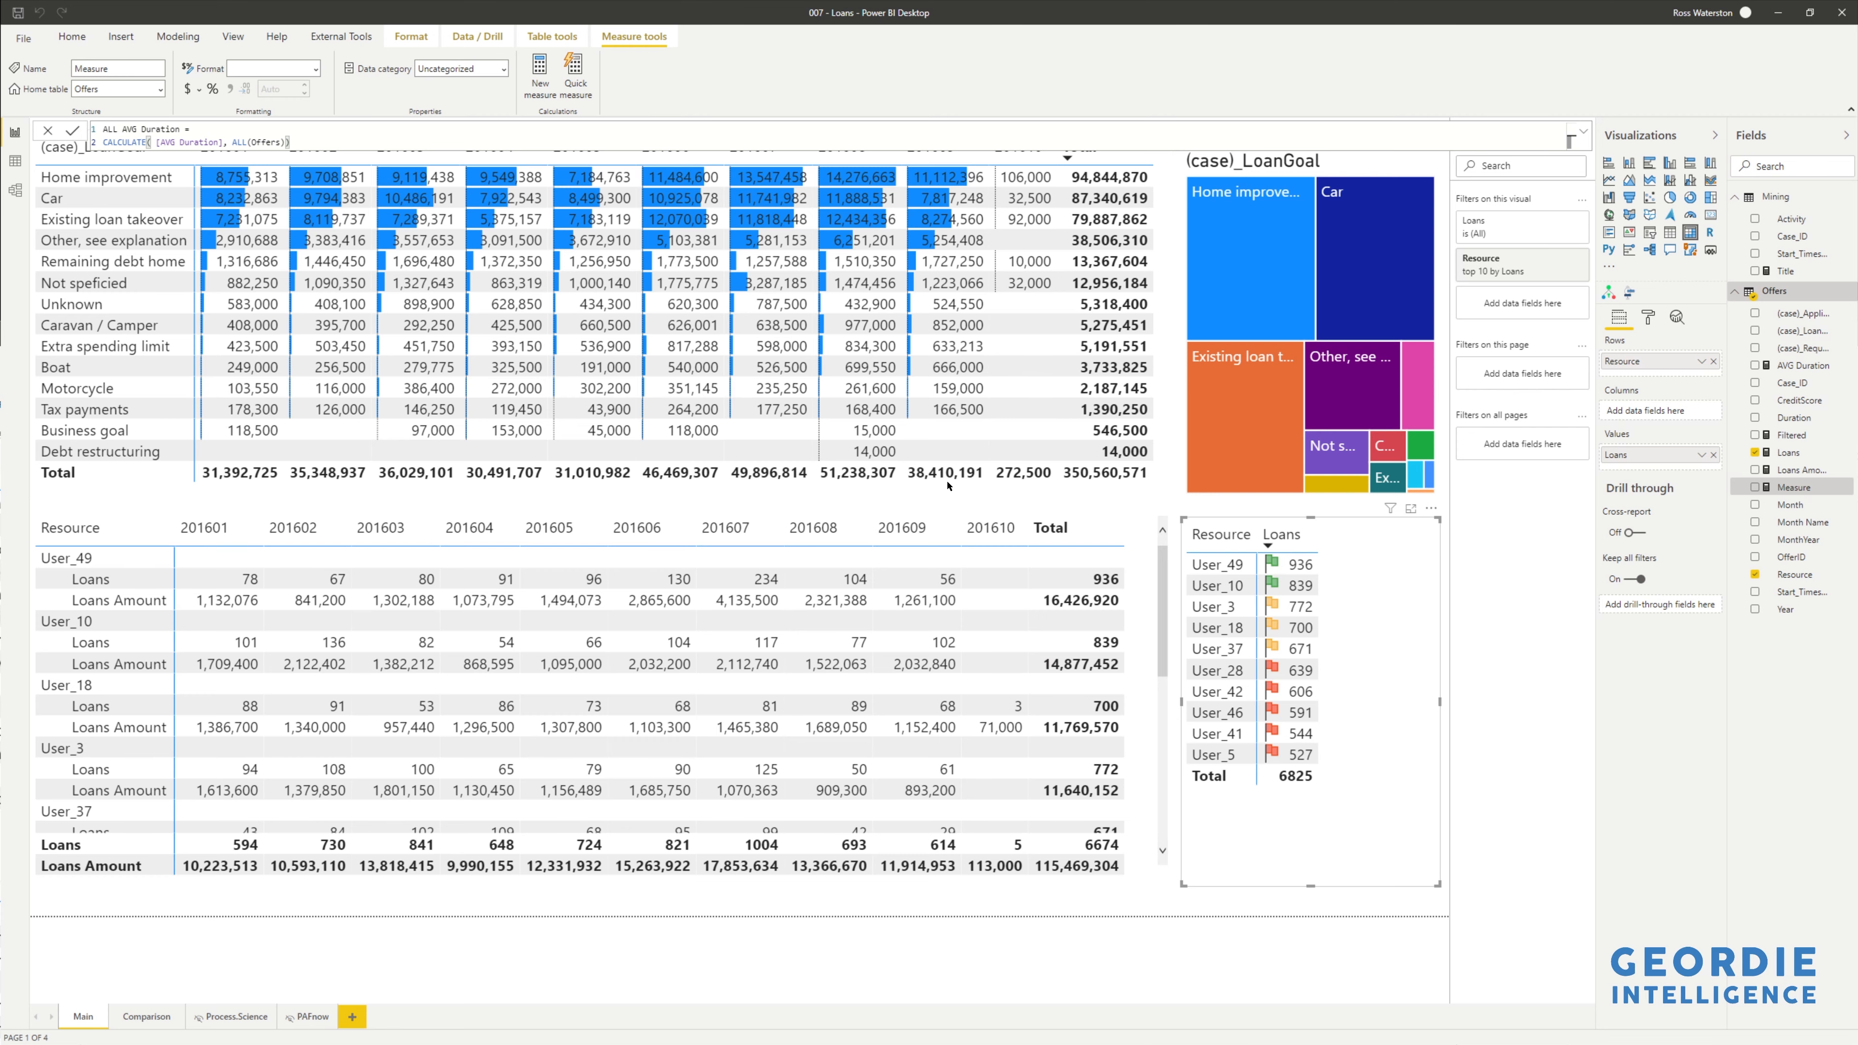
key("Return")
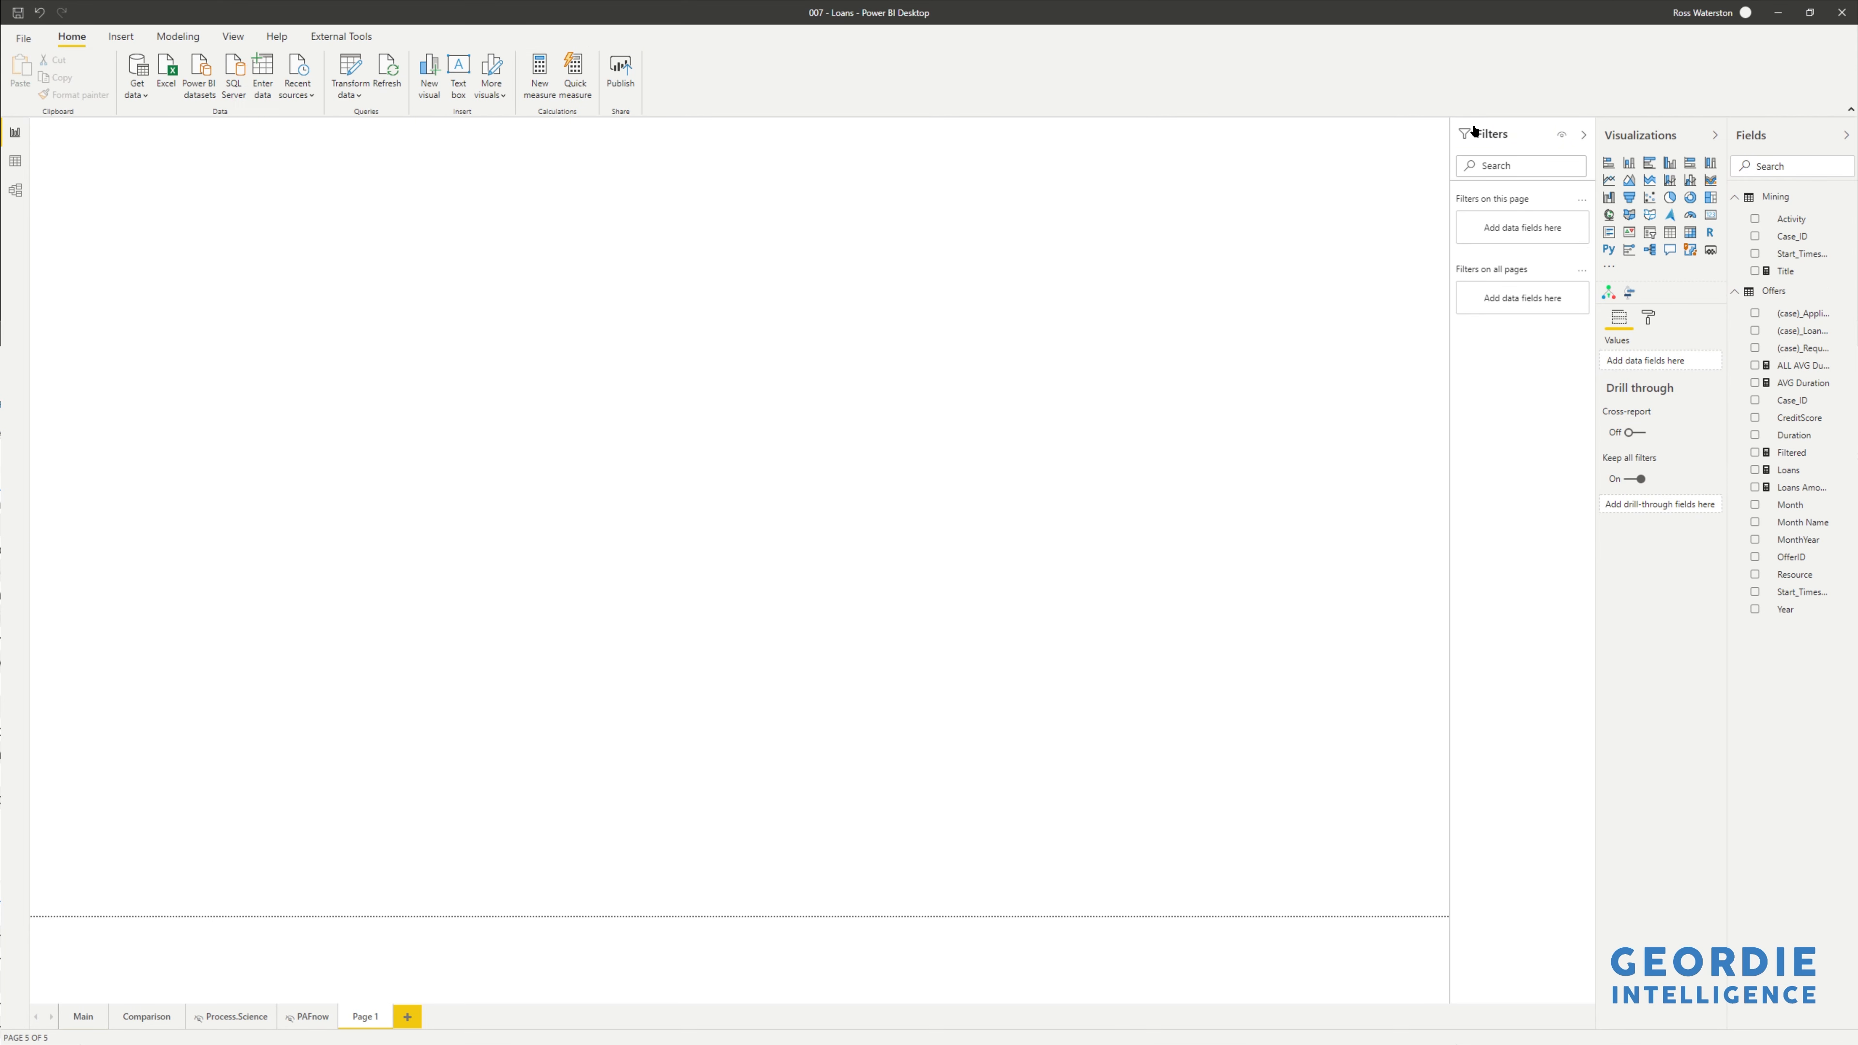
- Build a clustered column chart of ALL AVG Duration and AVG Duration, enlarged across Page 1
left_click(1761, 366)
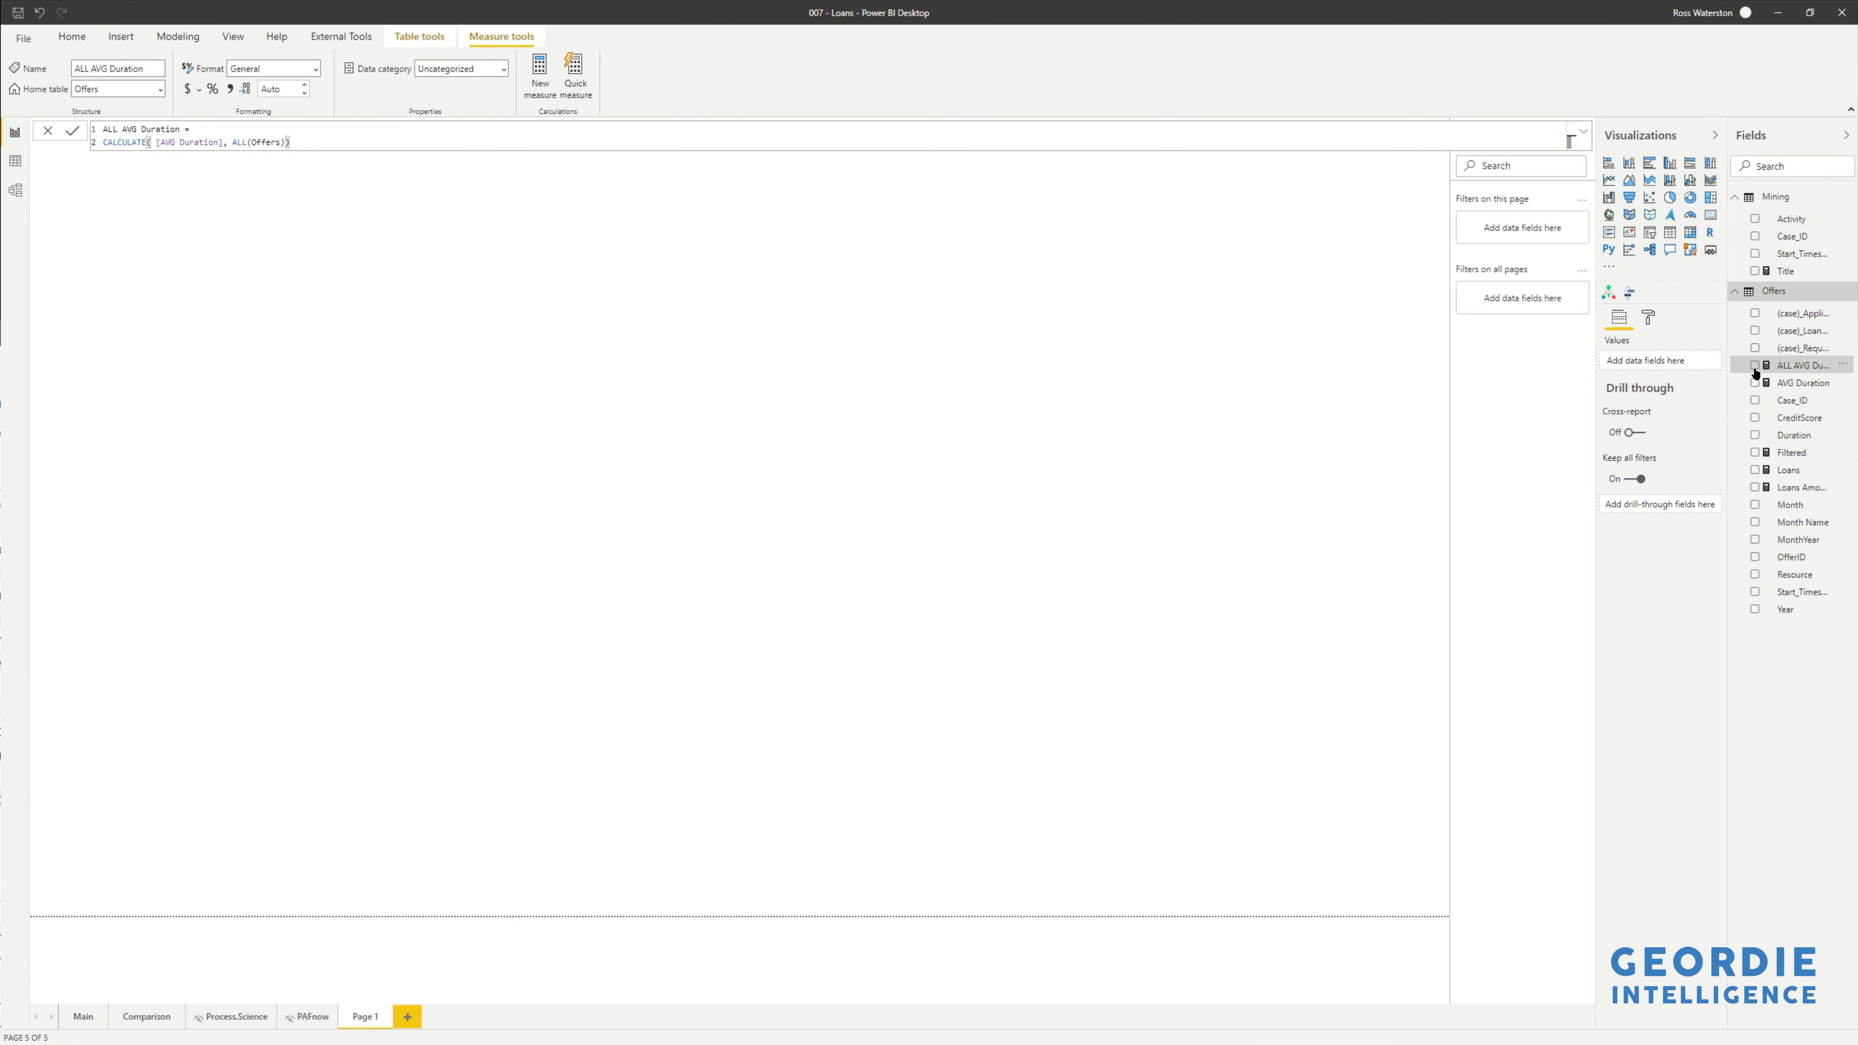
left_click(1755, 365)
left_click(1755, 382)
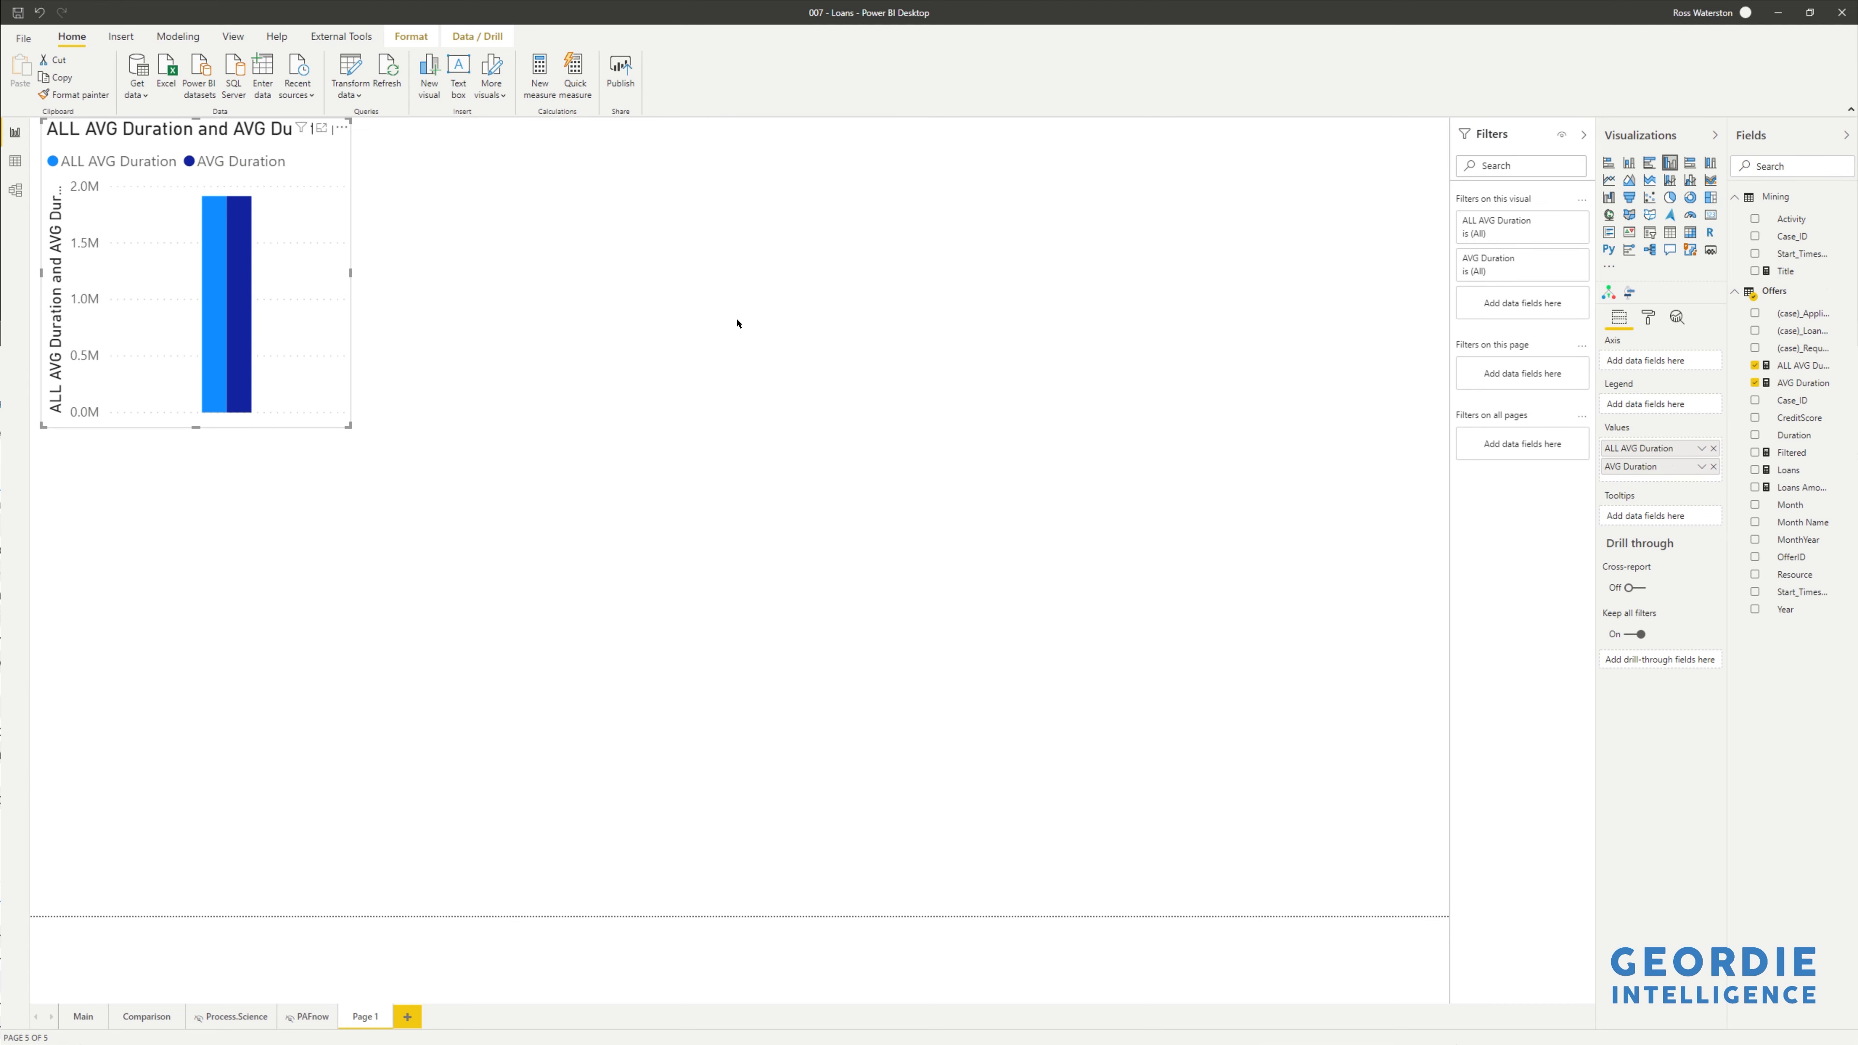
left_click_drag(350, 425, 787, 815)
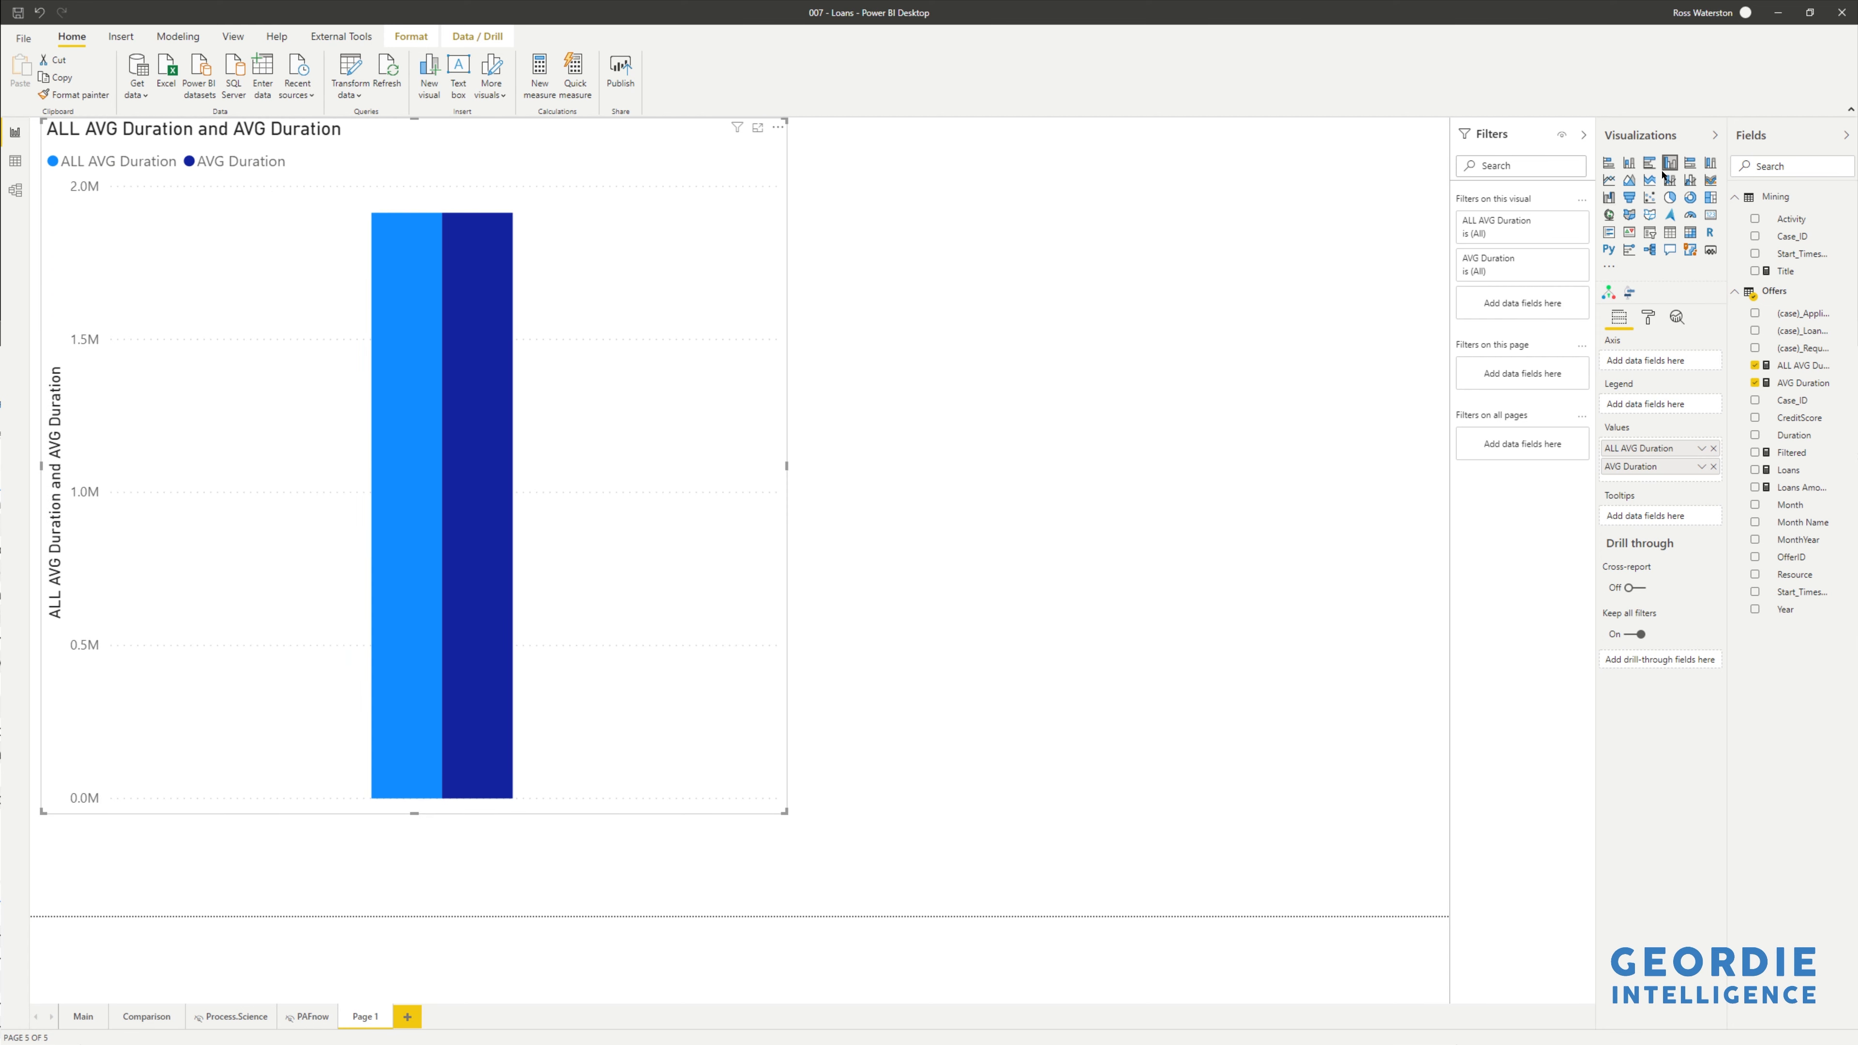